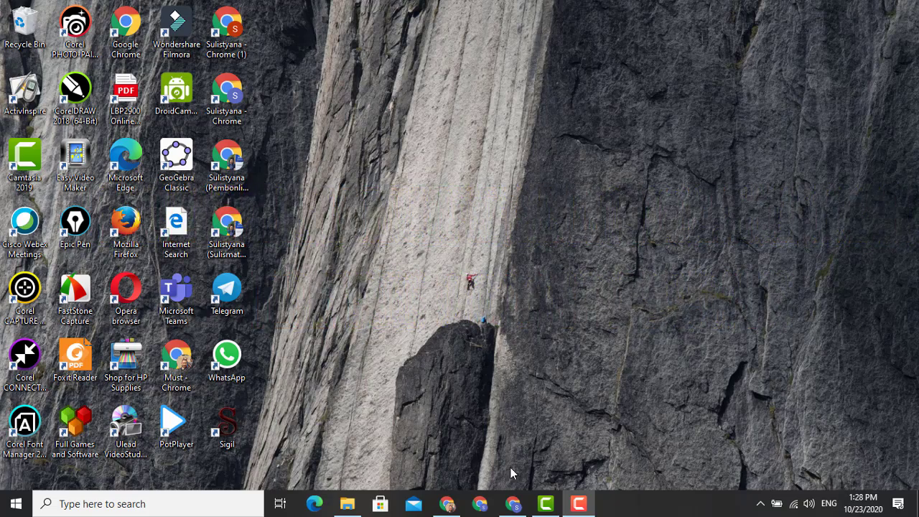
Step: Switch to the Google Chrome window on the Google home page and check which account profile is signed in
left_click(513, 503)
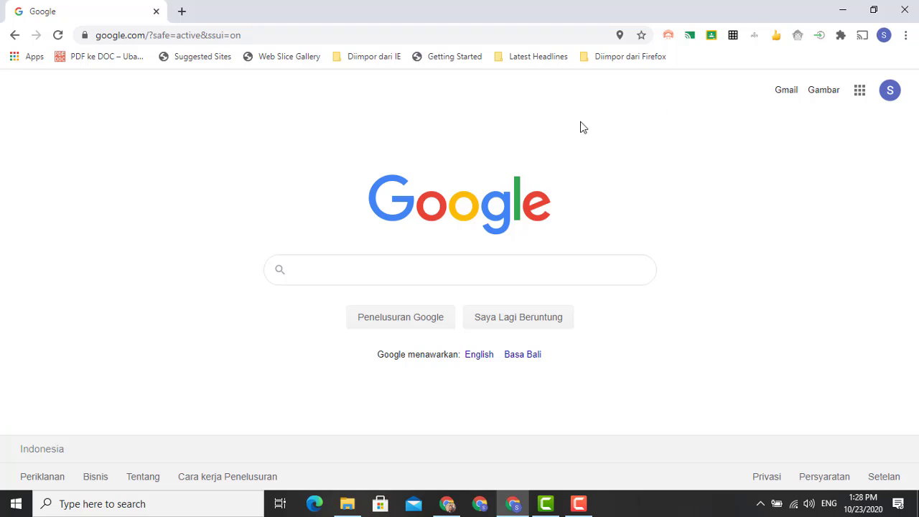
left_click(884, 35)
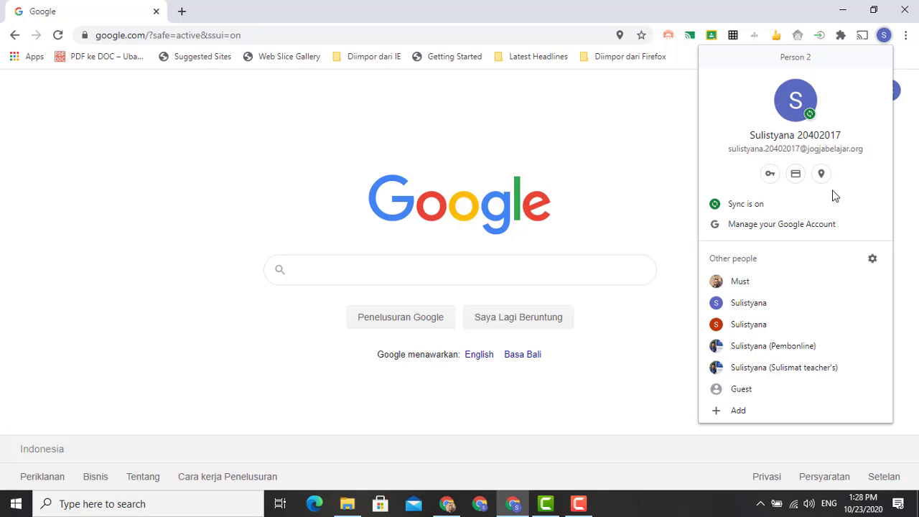
left_click(663, 192)
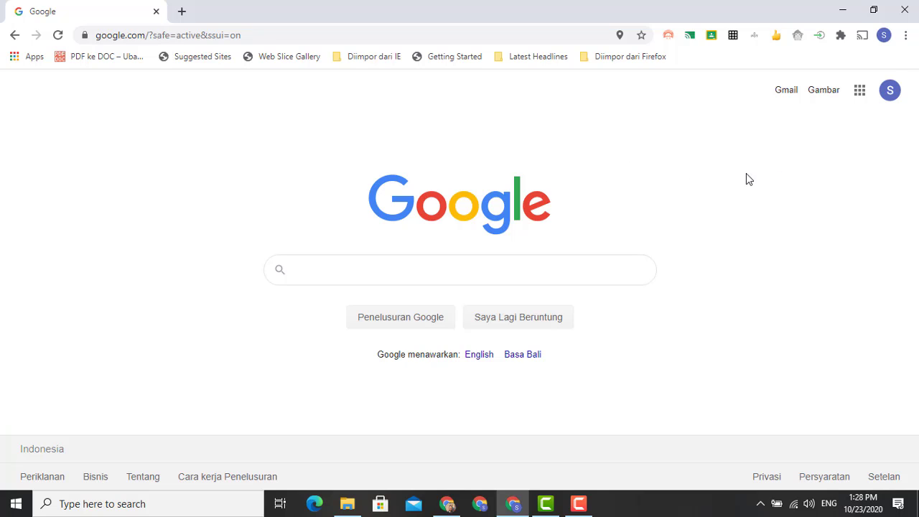
Step: Open Google Drive from the Google home page and show the contents of Drive Saya
left_click(862, 97)
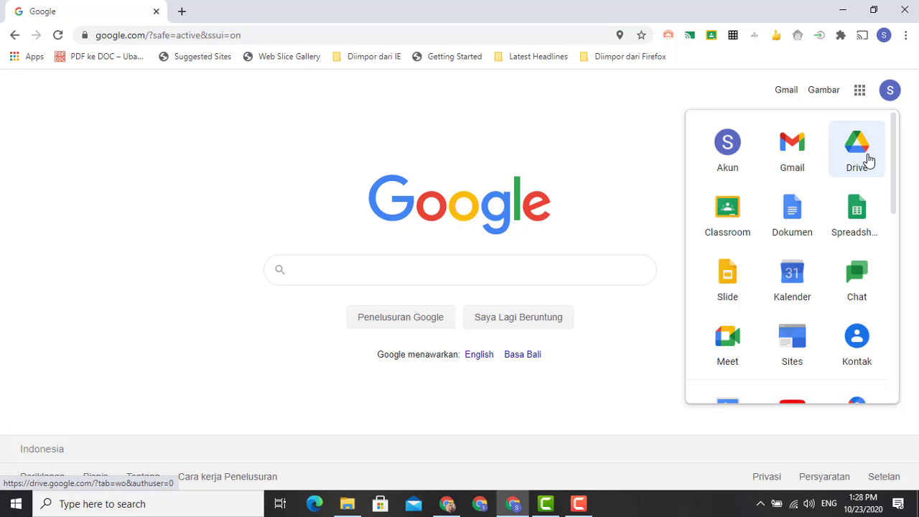
left_click(858, 147)
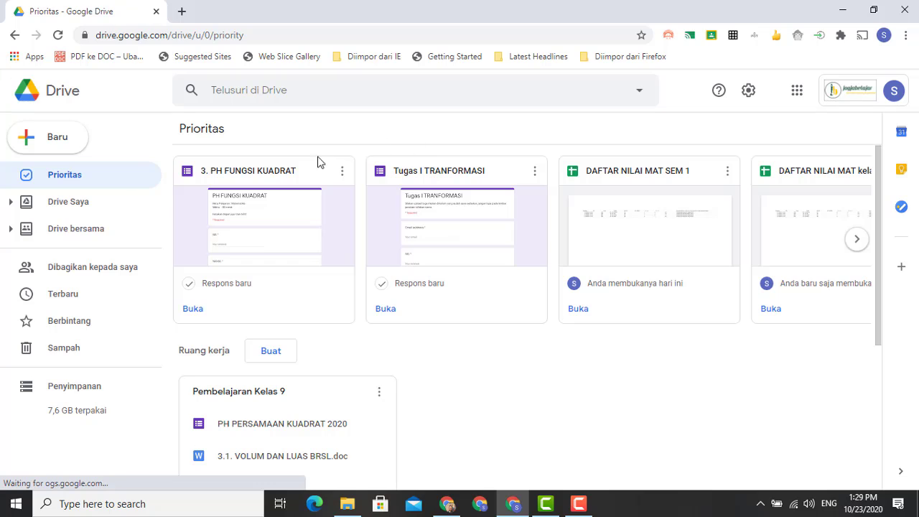
left_click(66, 205)
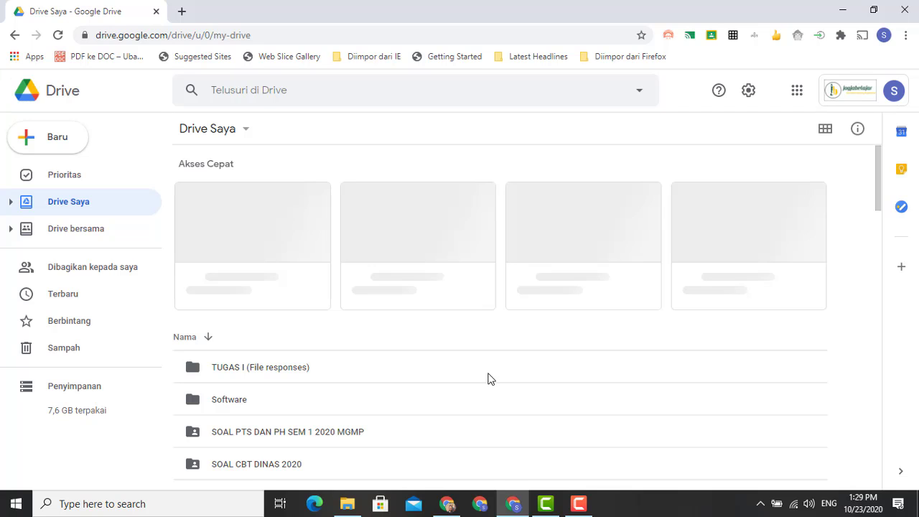
Step: Create a new folder named LATIHAN MEMBUAT DAFTAR NILAI in Drive Saya
scroll(486, 381, "down", 5)
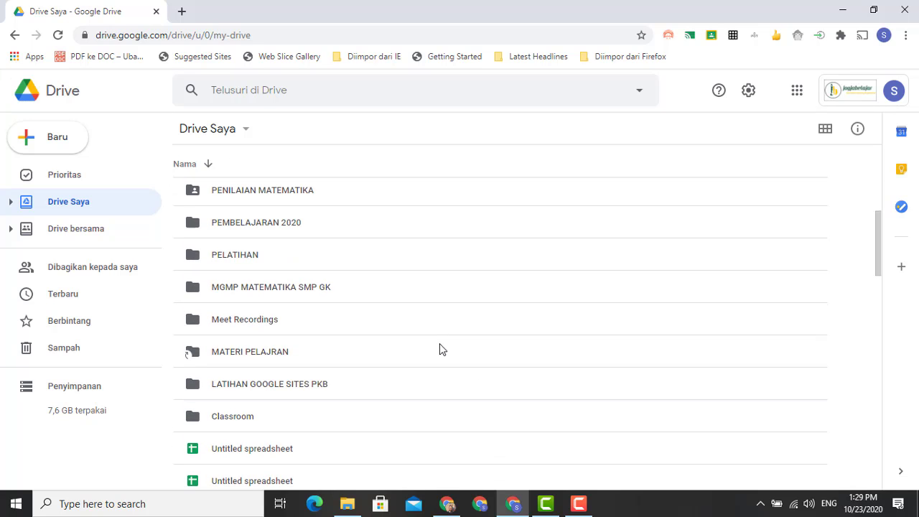
scroll(441, 349, "down", 5)
scroll(440, 387, "up", 8)
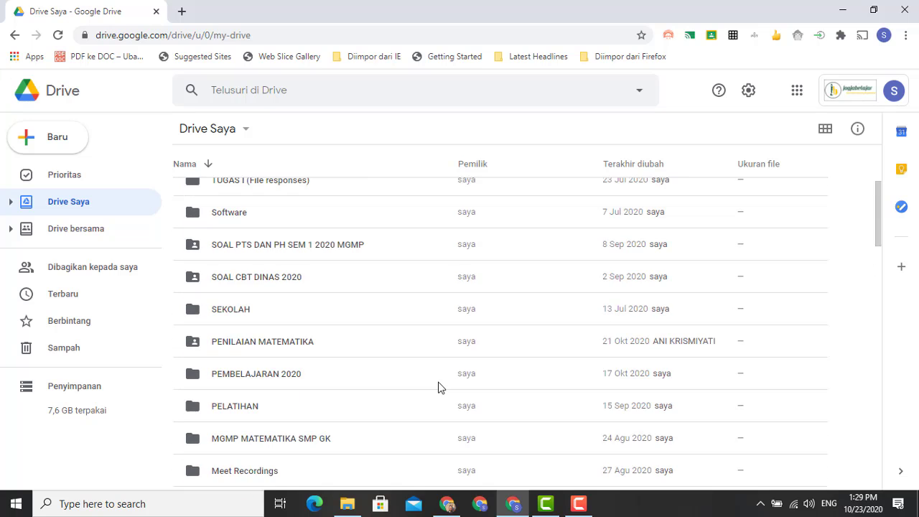
scroll(440, 387, "up", 3)
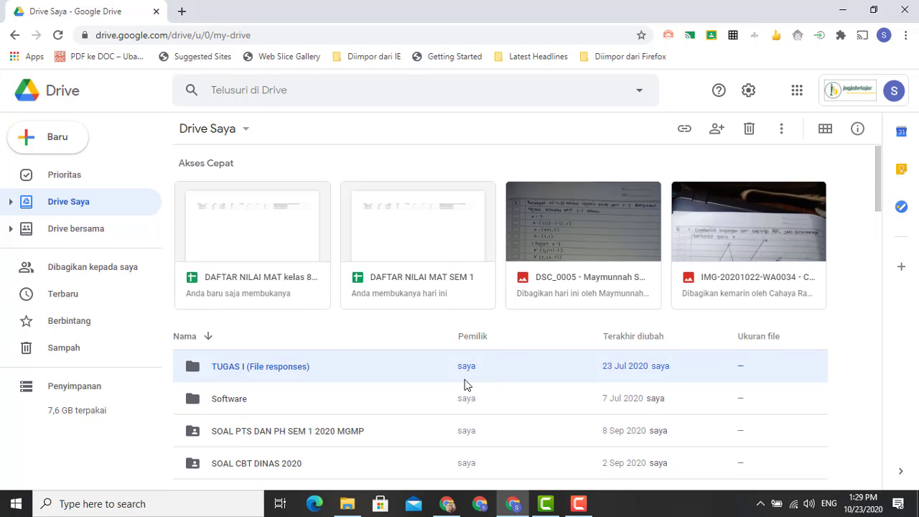
scroll(461, 384, "down", 2)
scroll(460, 386, "down", 1)
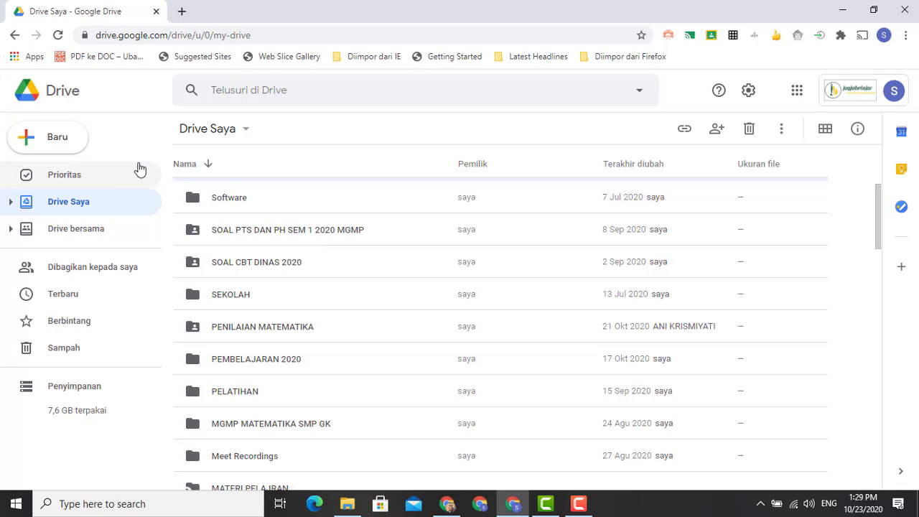
left_click(55, 139)
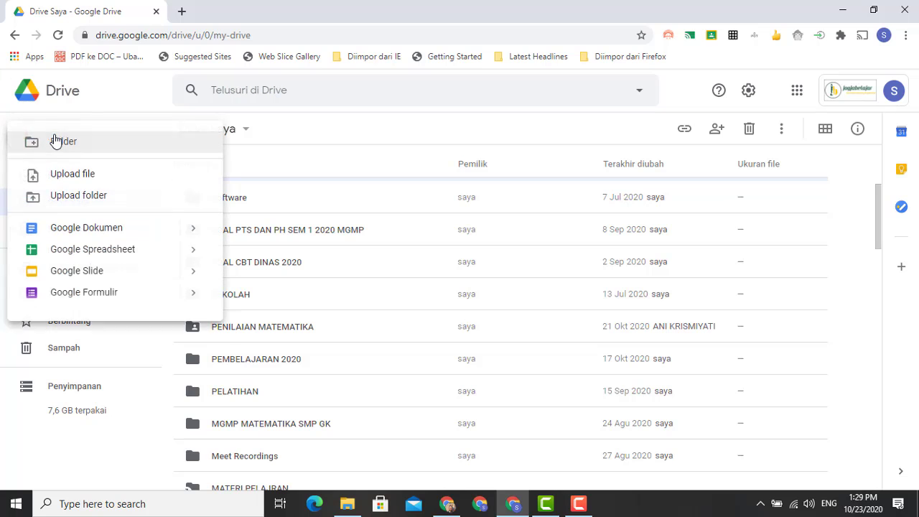
left_click(101, 147)
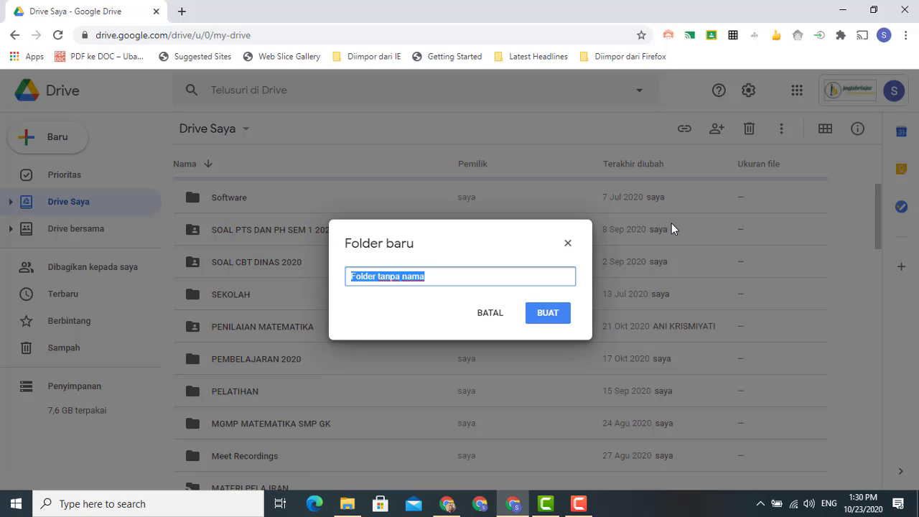
type("LATIHAN MEM")
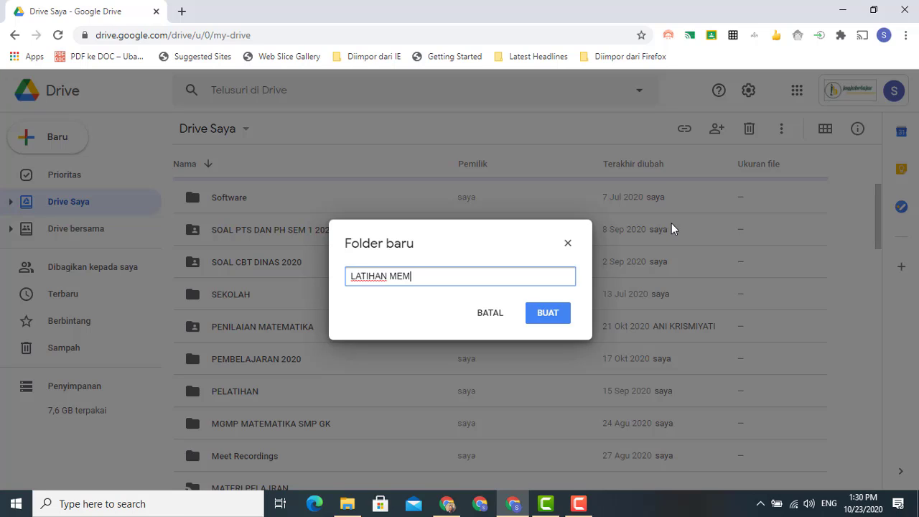
type("BUAT DAFTAR NILAI")
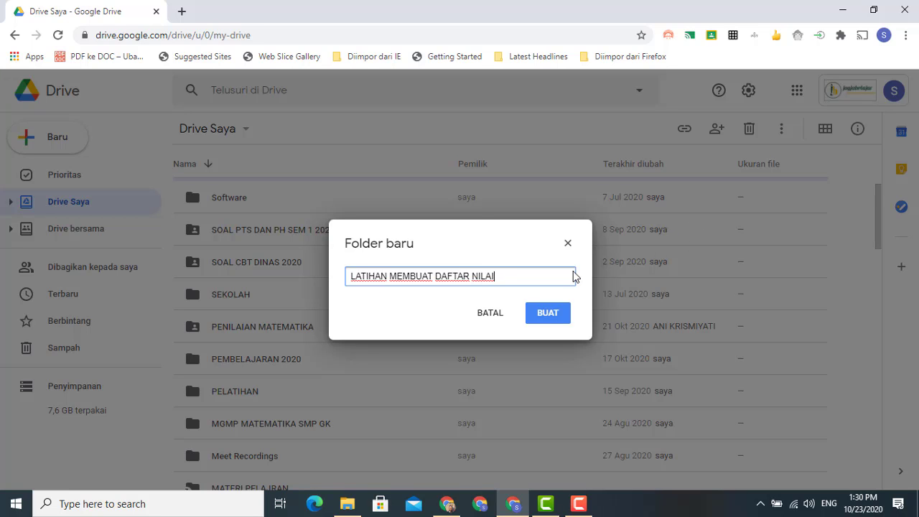
left_click(547, 313)
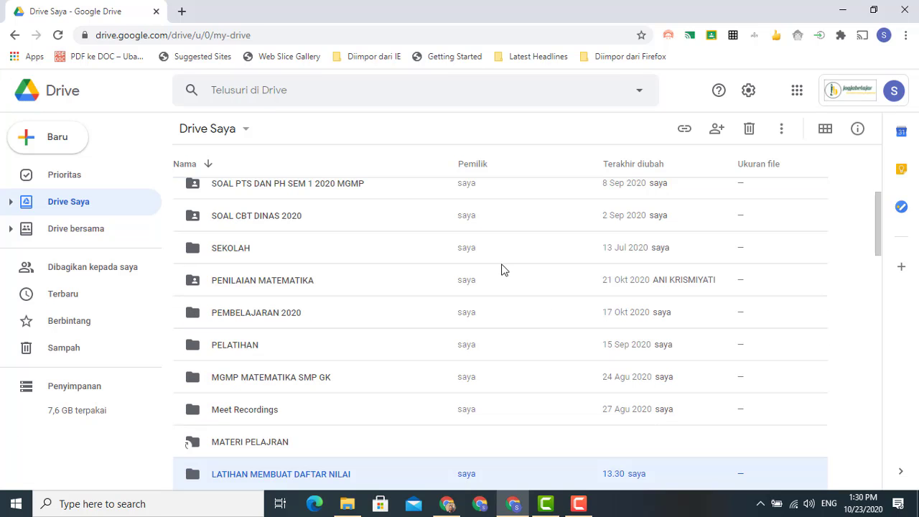
Step: Open the LATIHAN MEMBUAT DAFTAR NILAI folder and create a blank Google Spreadsheet in it
scroll(398, 330, "down", 2)
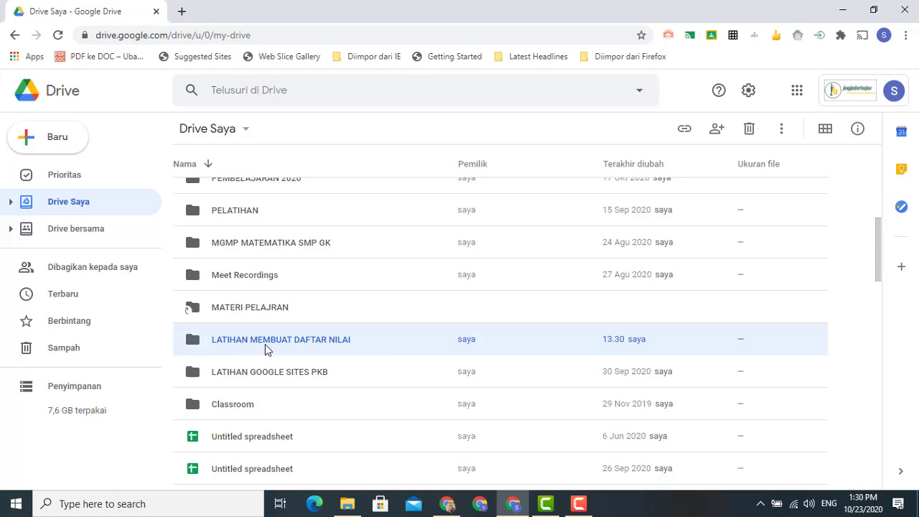
double_click(377, 340)
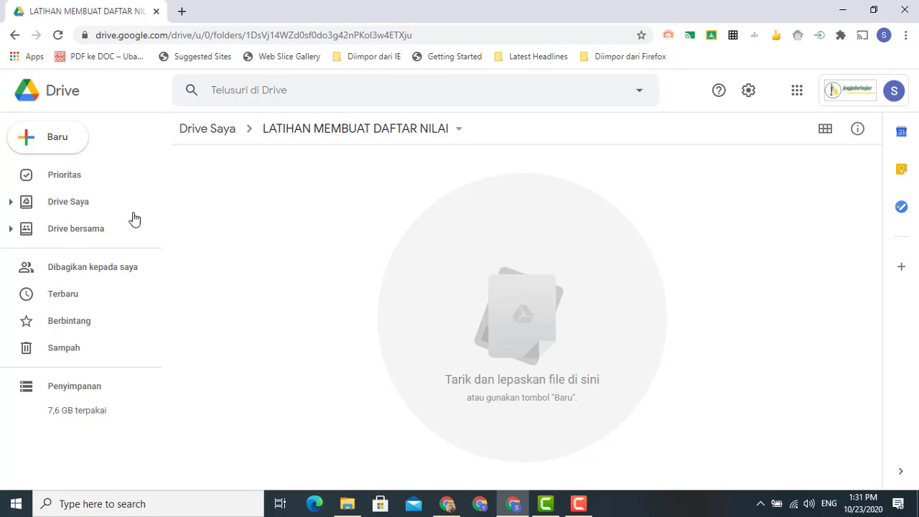
left_click(54, 140)
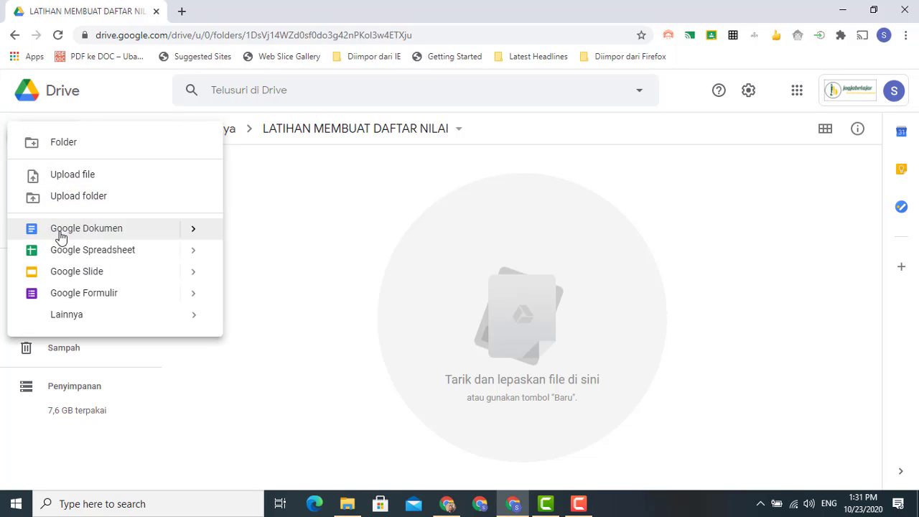
left_click(106, 256)
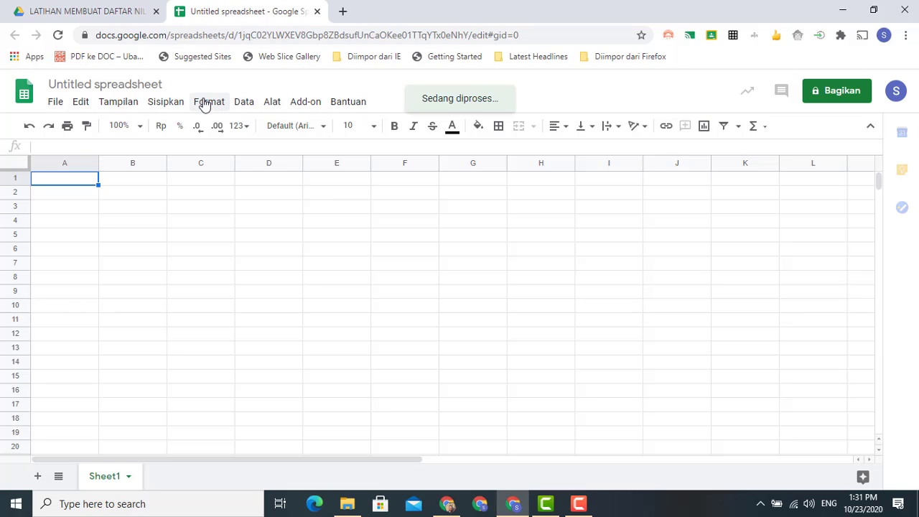
Step: Rename the untitled spreadsheet as DAFTAR NILAI MATEMATIKA 9 SEM 1
left_click(154, 84)
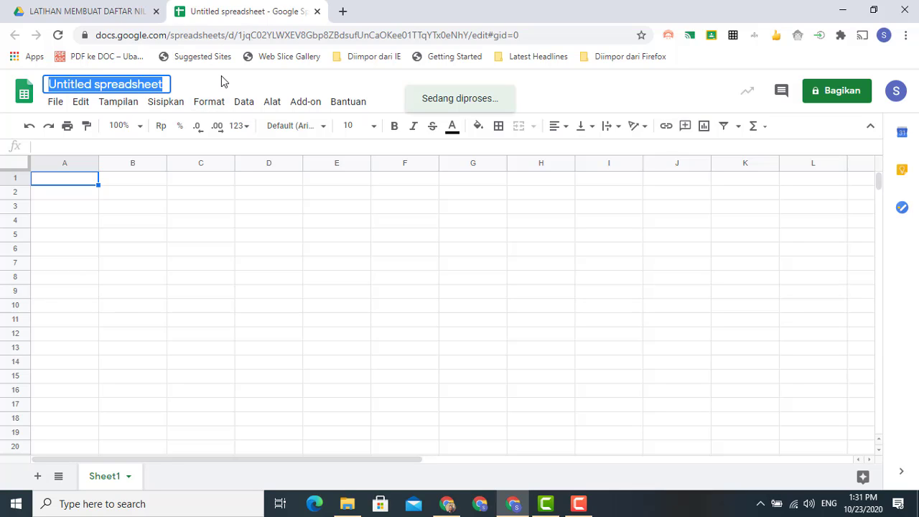
type("DAFY")
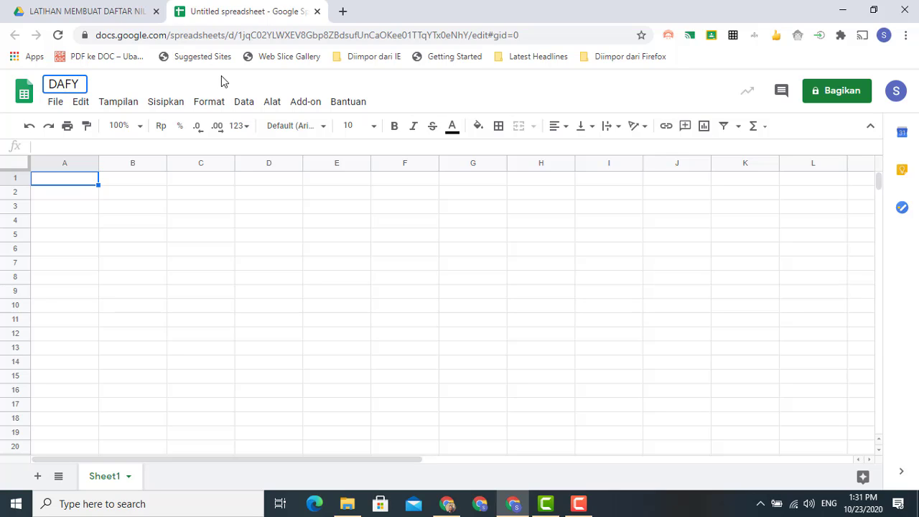
key("BackSpace")
type("TARNILAI")
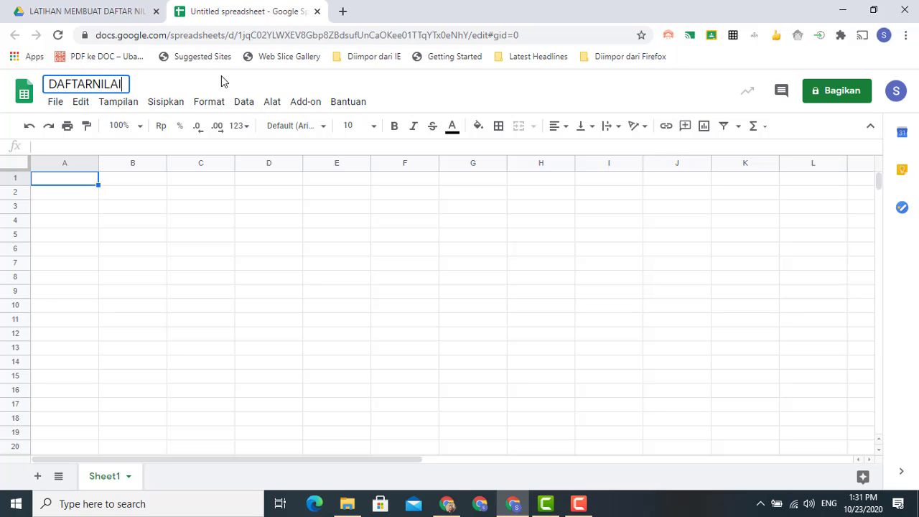
key("BackSpace")
key("BackSpace")
key("BackSpace")
key("BackSpace")
key("BackSpace")
type("NILAI MAT")
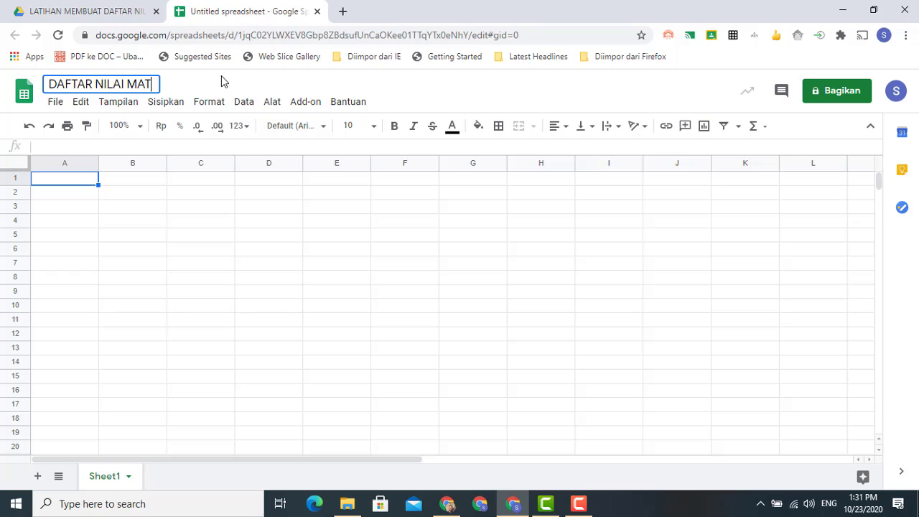
type("EMATIKA ")
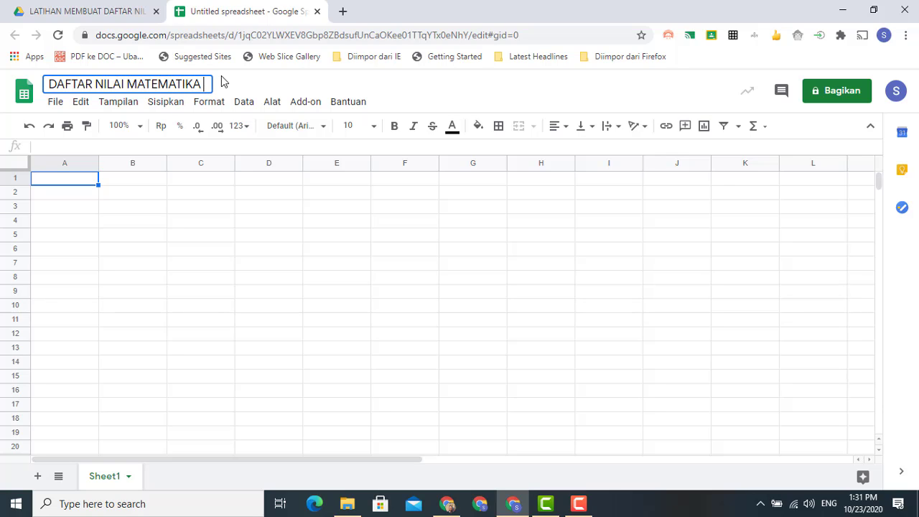
type("9 SEM 1")
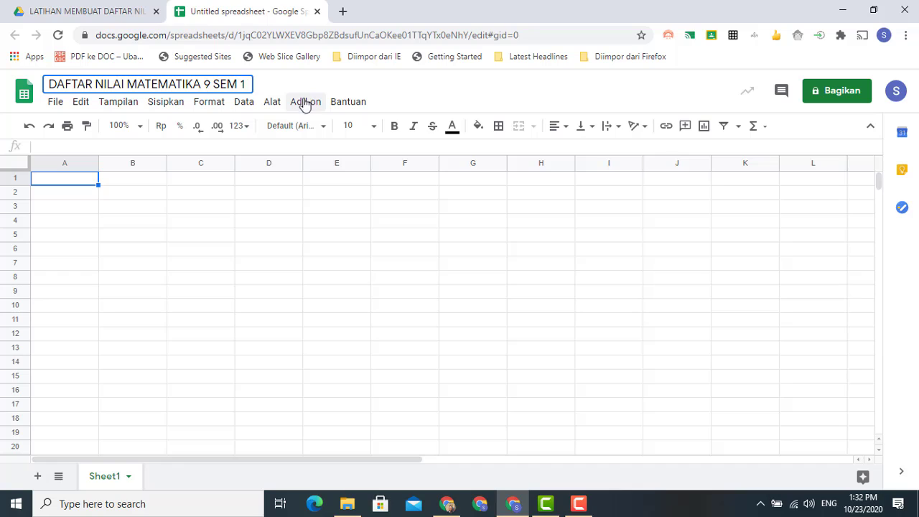
left_click(271, 211)
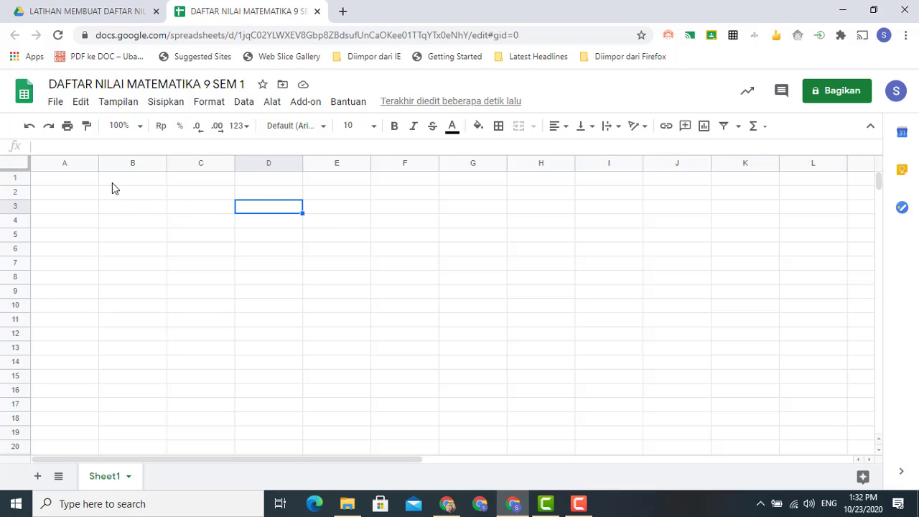
Step: Enter the heading DAFTAR NILAI MATEMATIKA KELAS 9 SEMESTER 1 in cell A1
left_click(75, 179)
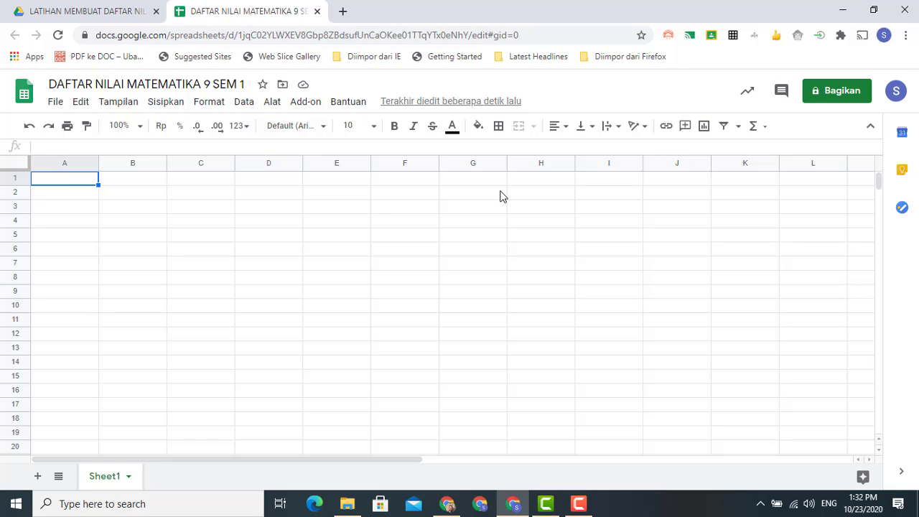
type("DA")
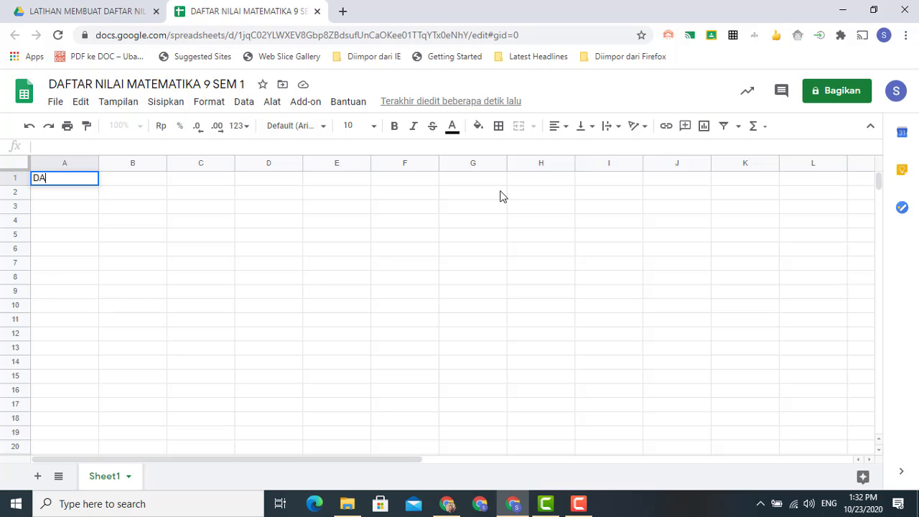
type("FTAR NILAI")
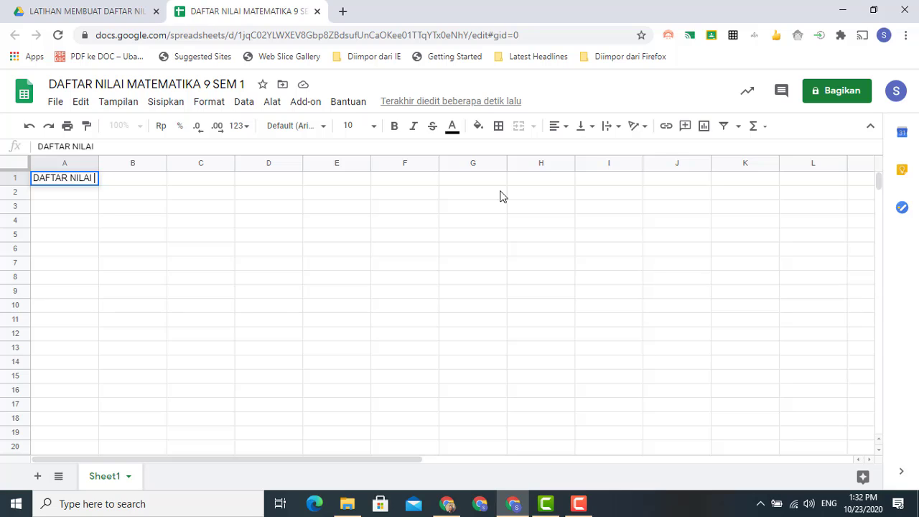
type(" M")
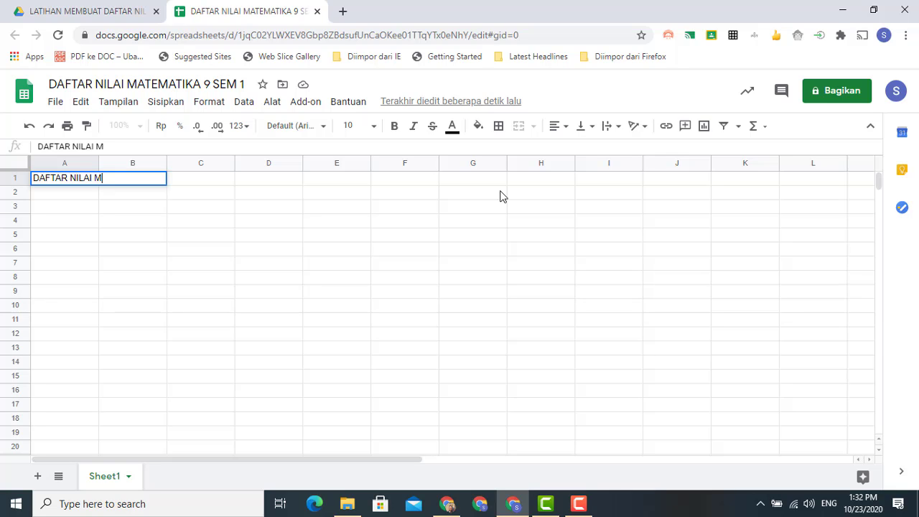
type("ATEMATIKA KELA")
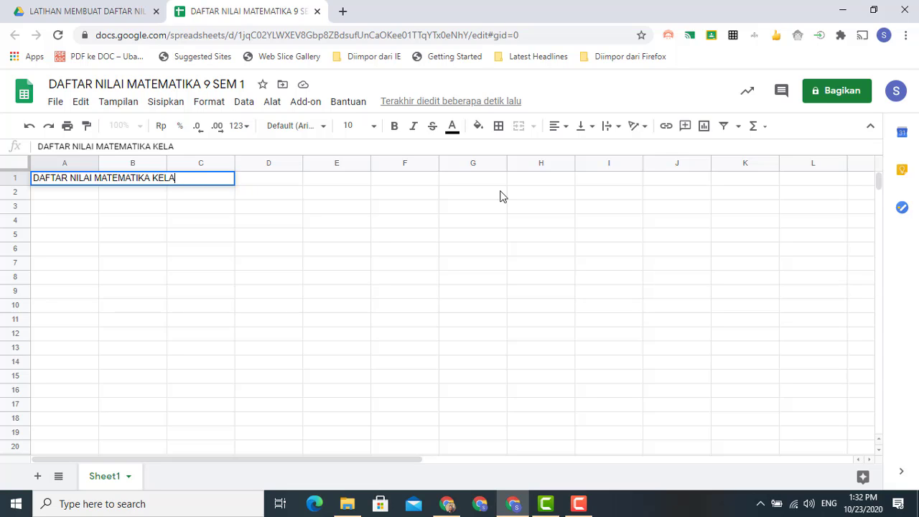
type("S 9 SEMESTER 1")
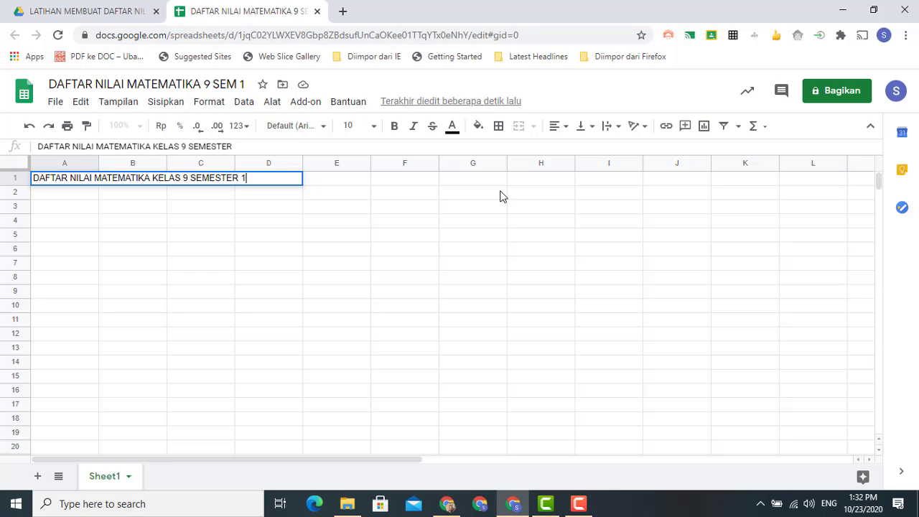
key("Return")
Step: Enter the second heading line TAHUN PELAJARAN 2020/2021 in cell A2
type("TA")
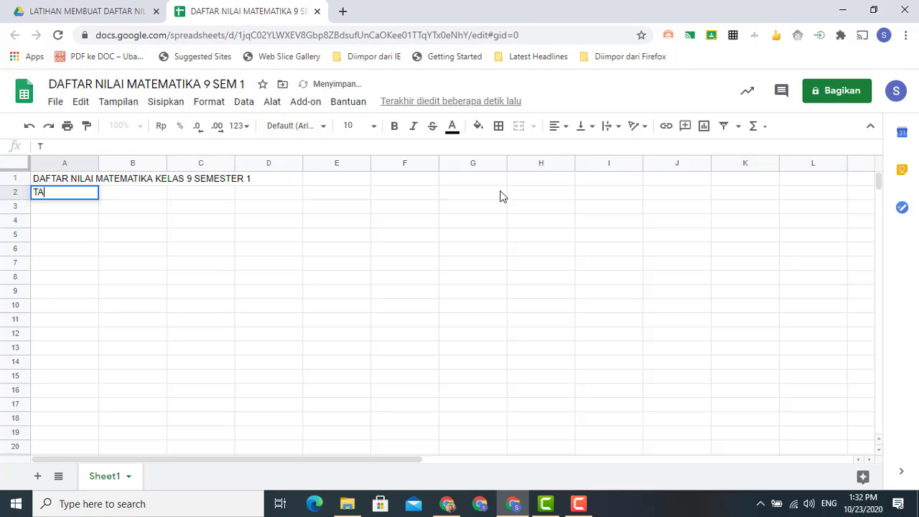
type("HUN PELA")
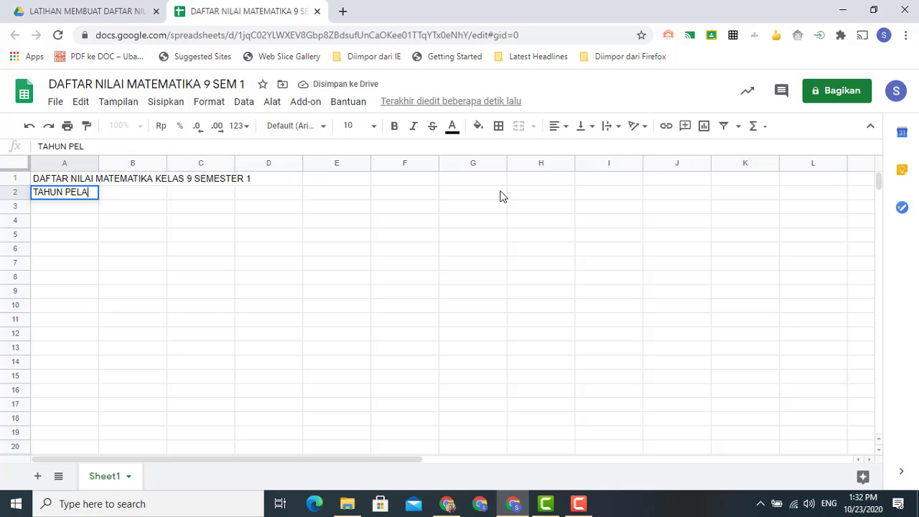
type("JARAN 202")
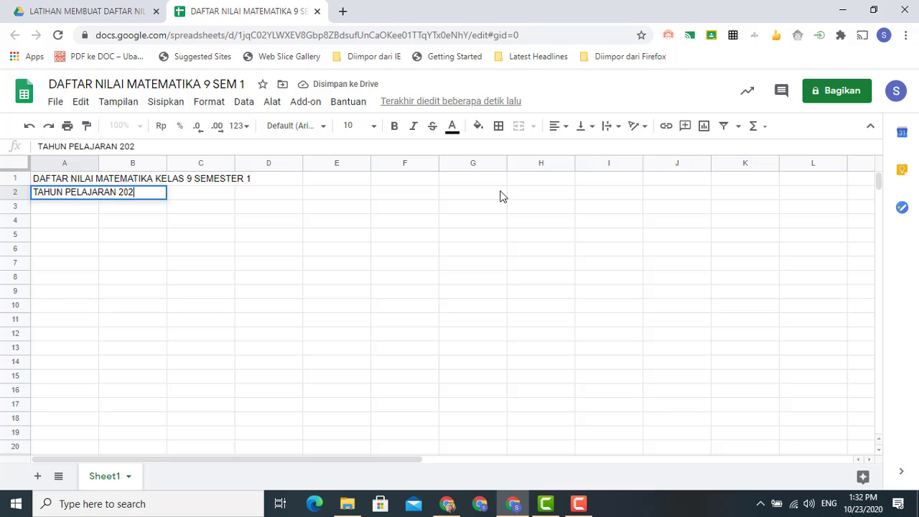
type("0/2021")
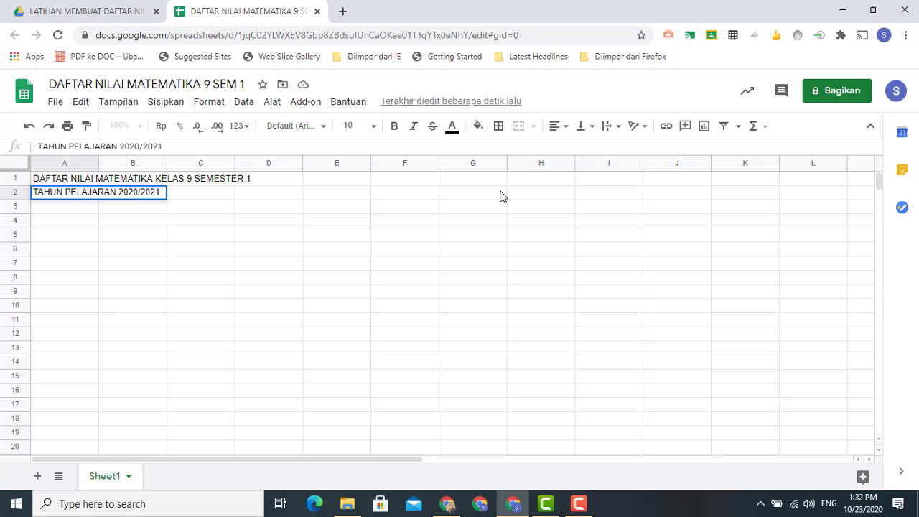
key("Return")
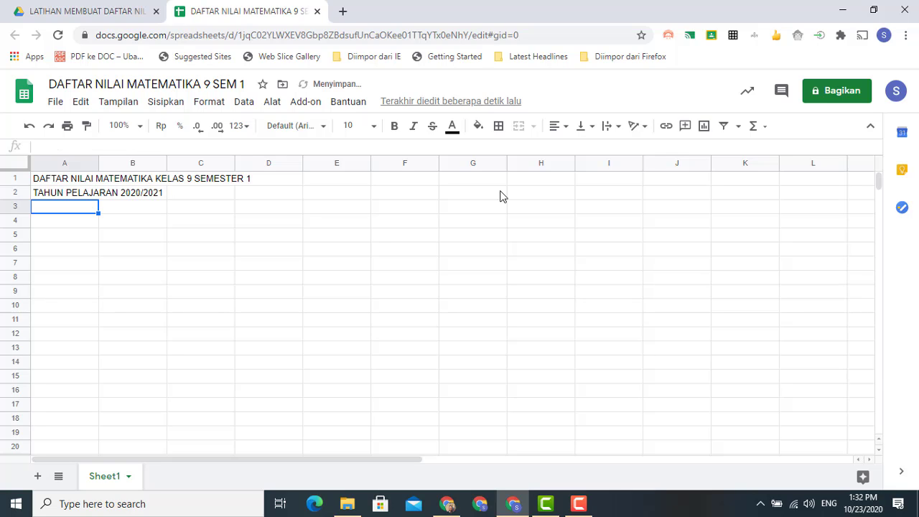
Step: Narrow column A and enter the column header NO. in cell A4
key("Return")
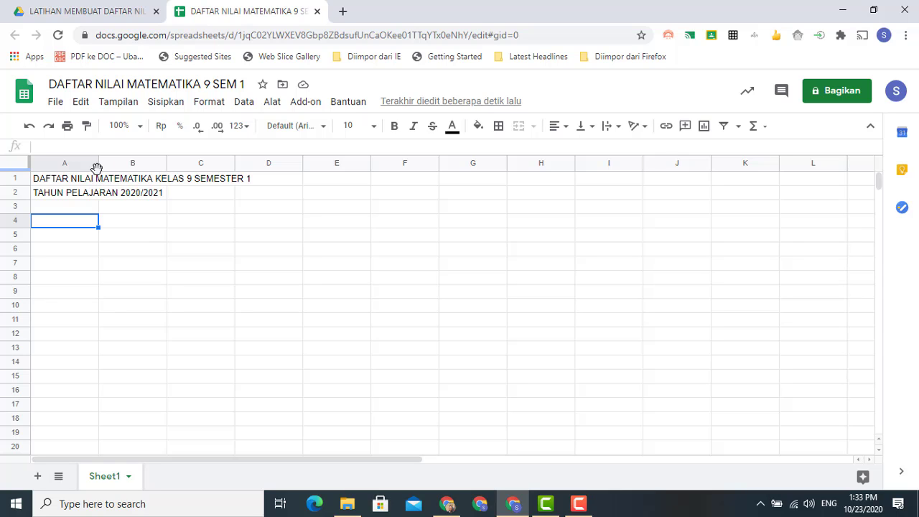
left_click_drag(98, 164, 74, 164)
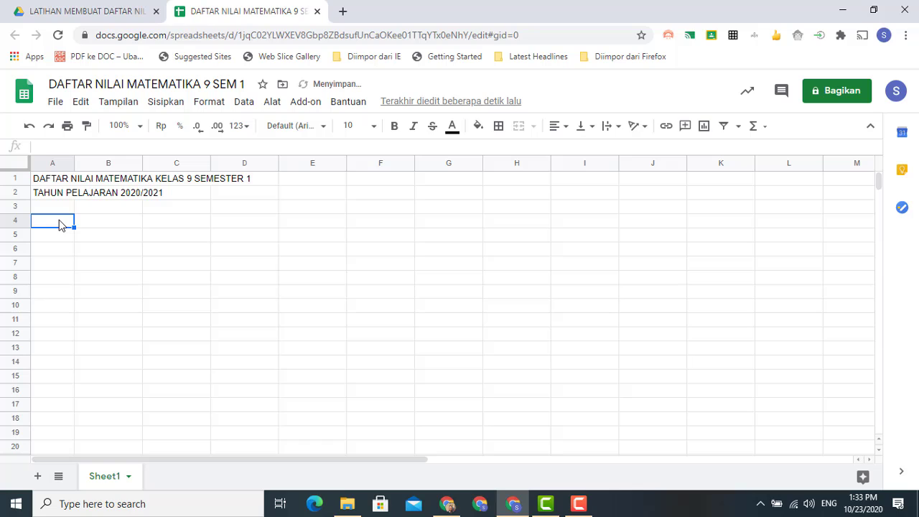
type("NO.")
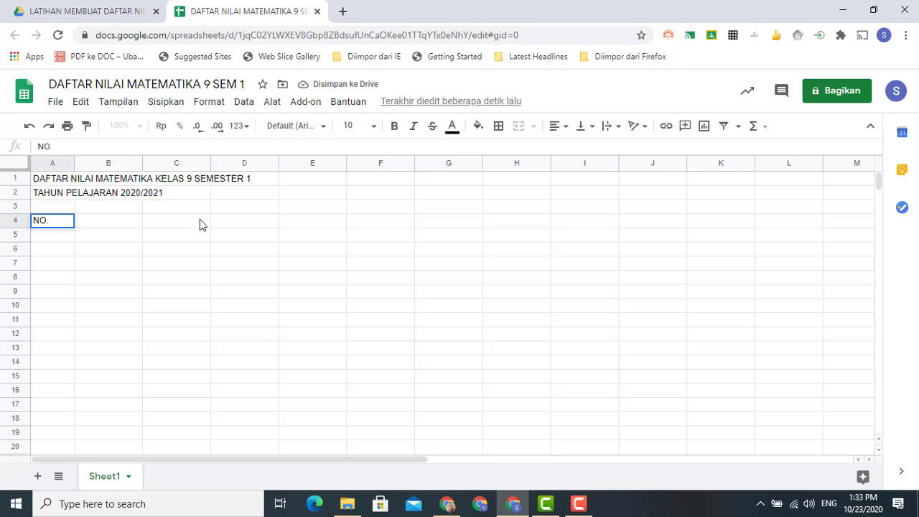
key("Tab")
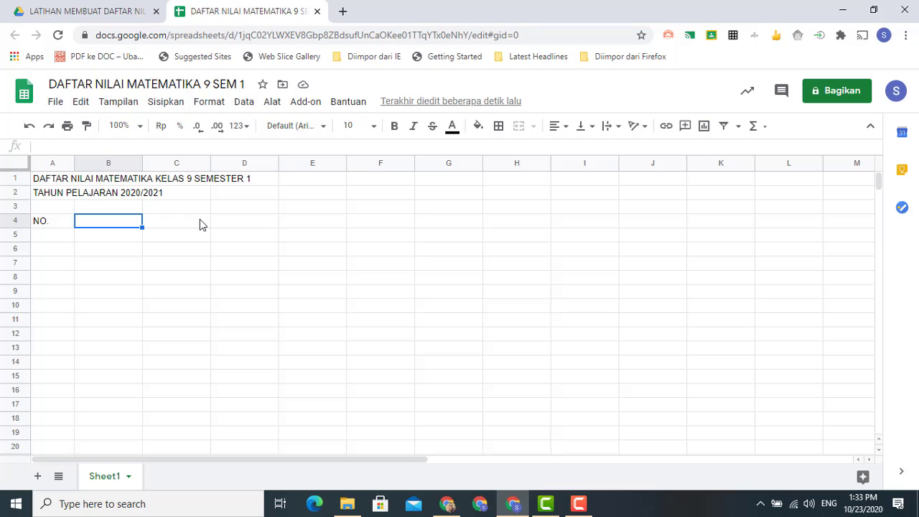
Step: Enter the column headers NIS, NAMA, KELAS and NO. ABSEN in cells B4 to E4
type("NIS")
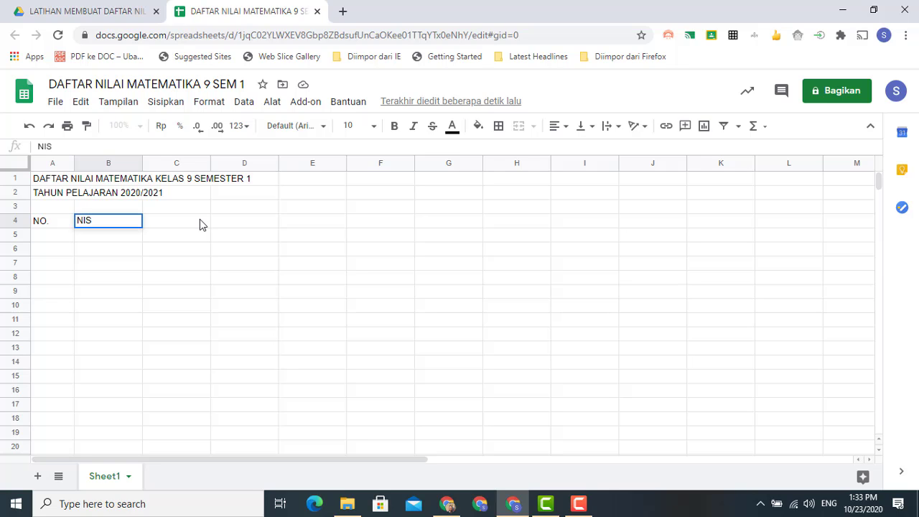
key("Tab")
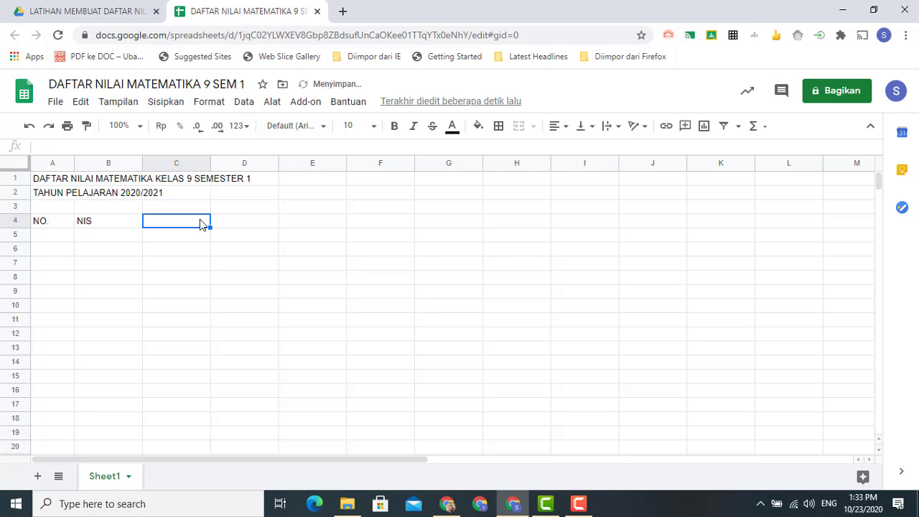
type("NAMA")
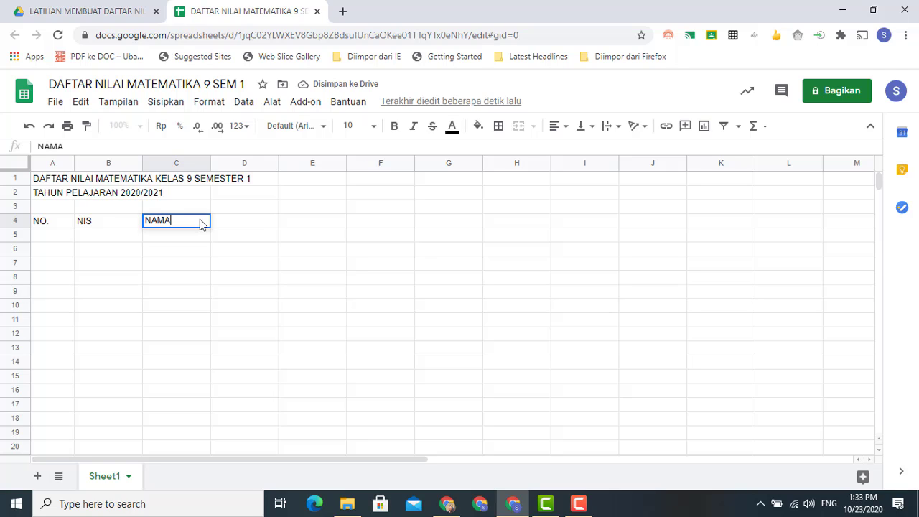
key("Tab")
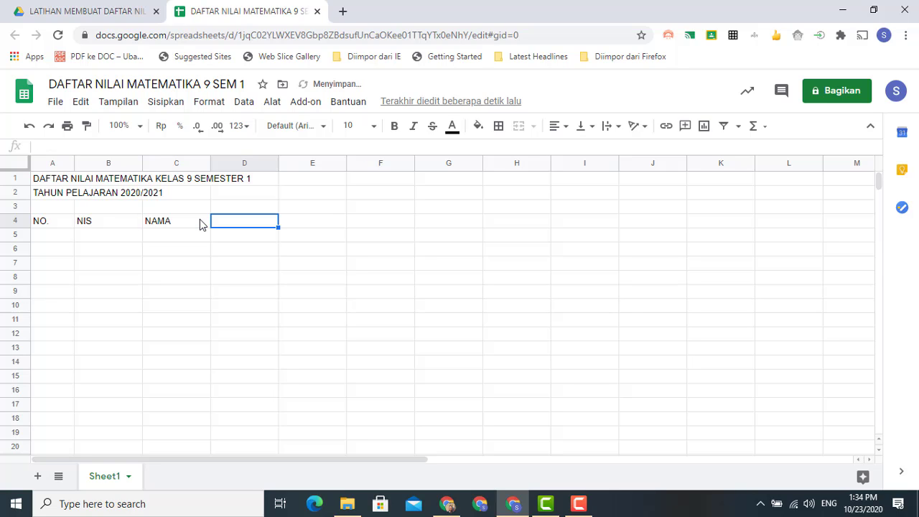
type("KELAS")
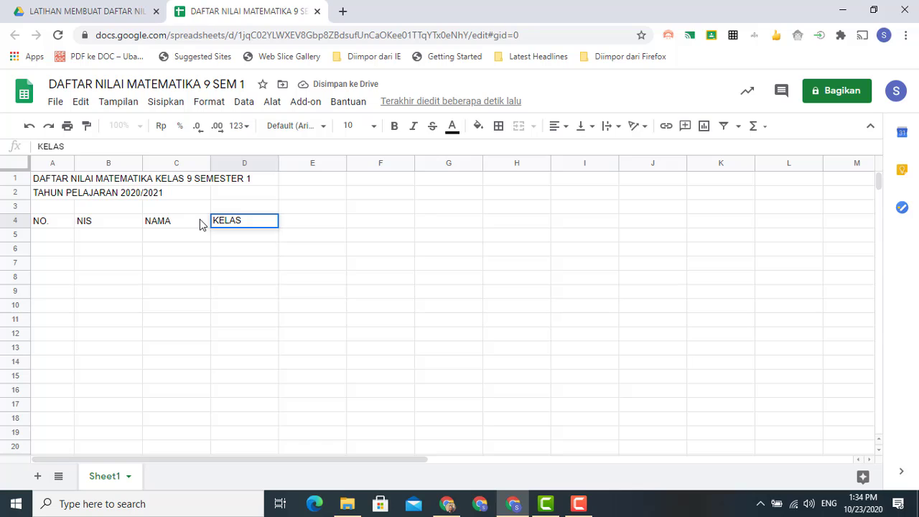
key("Tab")
type("N")
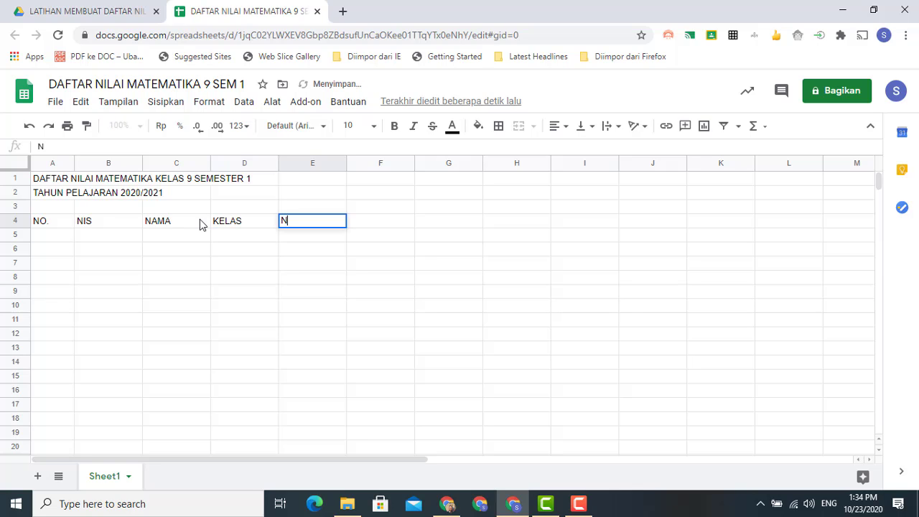
type("O. ABSEN")
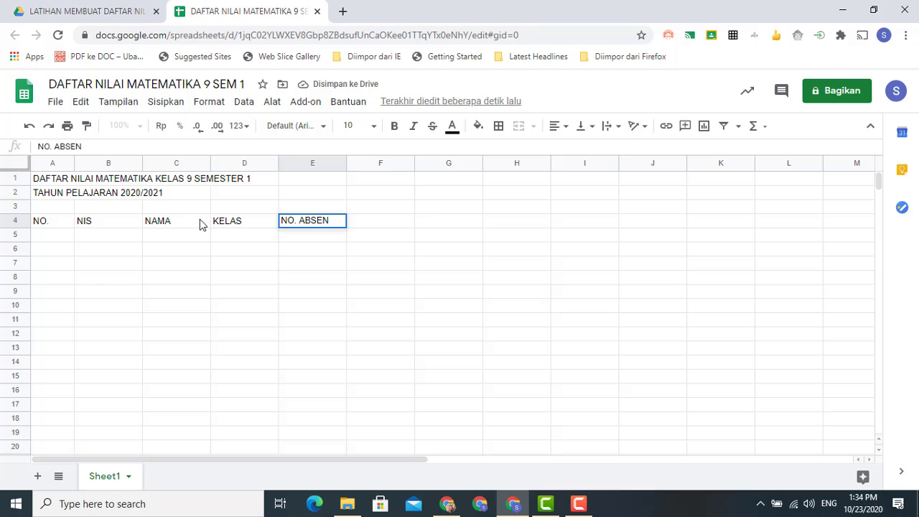
key("Tab")
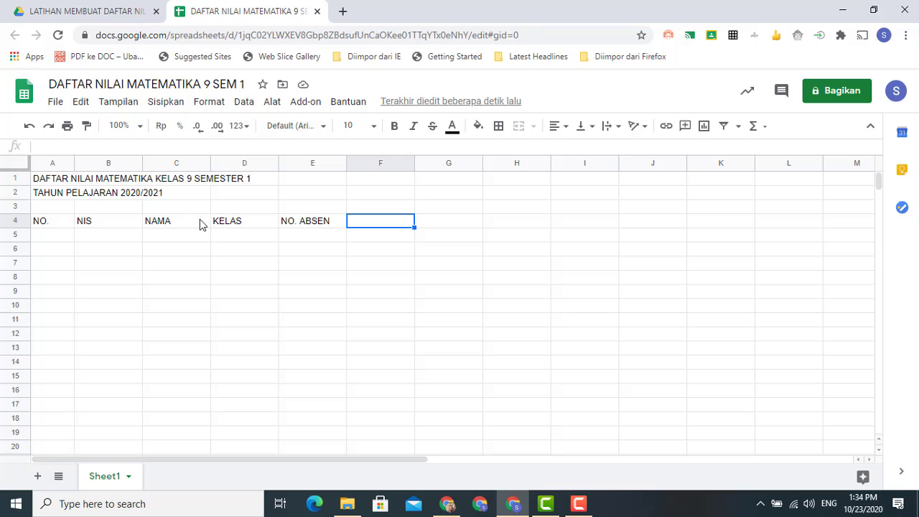
Step: Enter the score column headers PH KD 3.1, PH KD 3.2 and PH KD 3.3 in cells F4 to H4
type("PH")
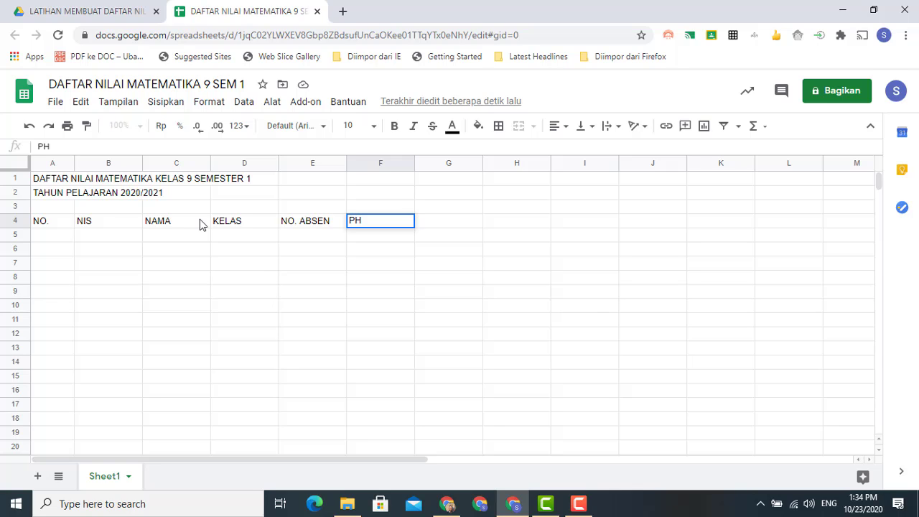
type(" KD 3.1")
key("Tab")
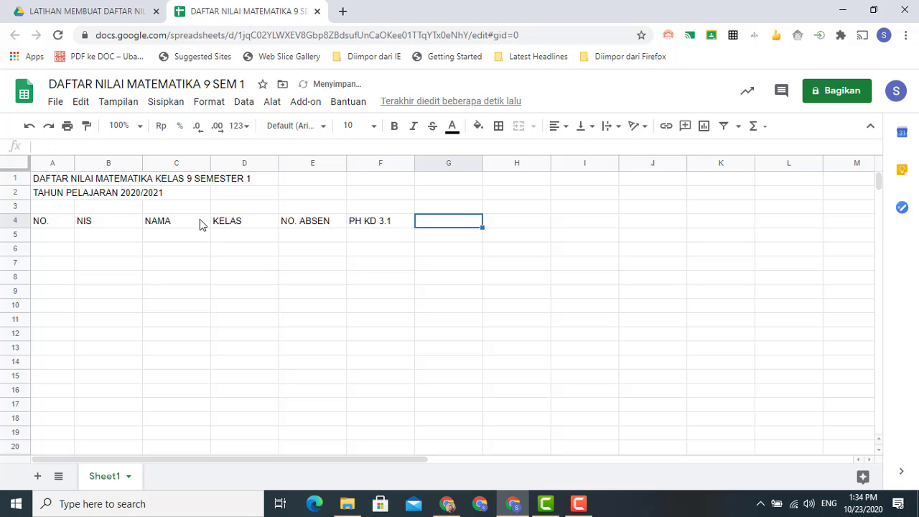
type("PH")
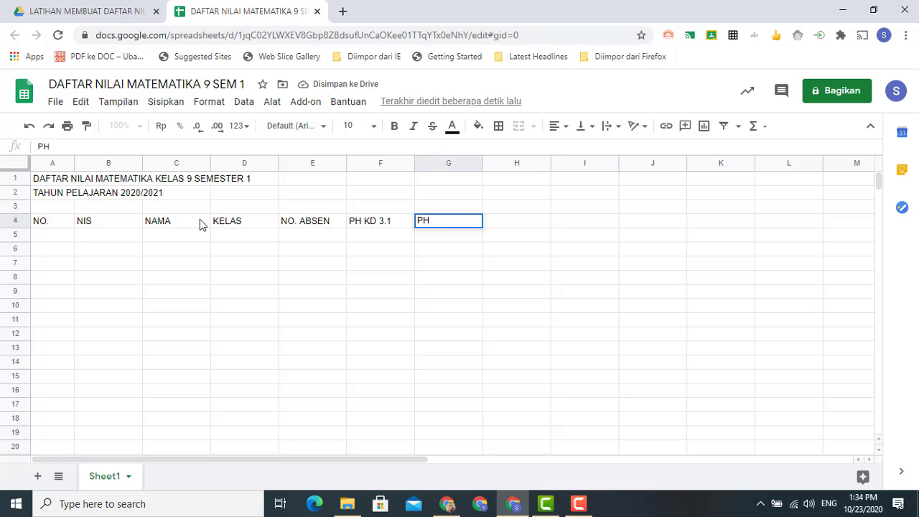
type(" KD 3.2")
key("Tab")
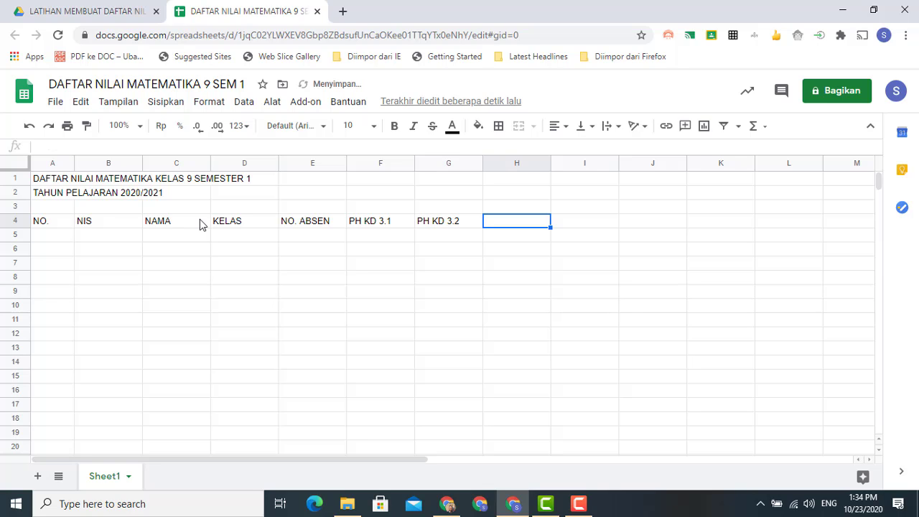
type("PH")
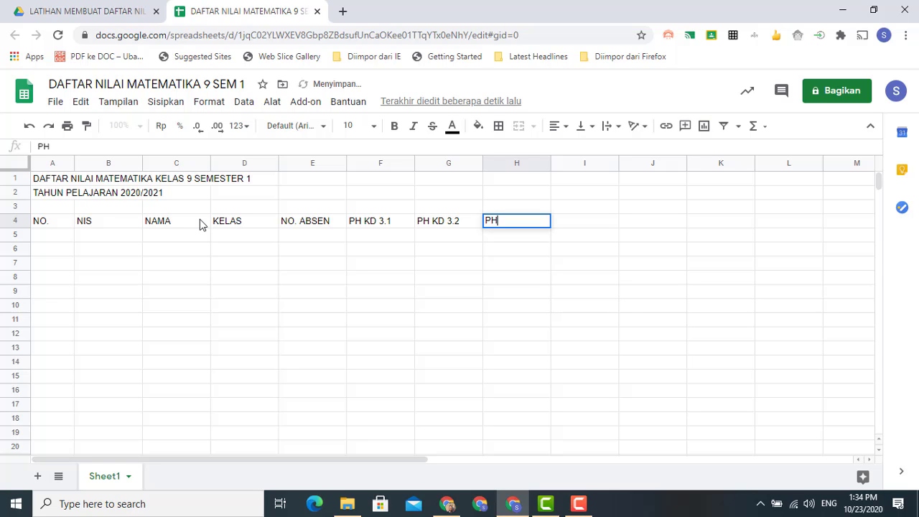
type(" KD")
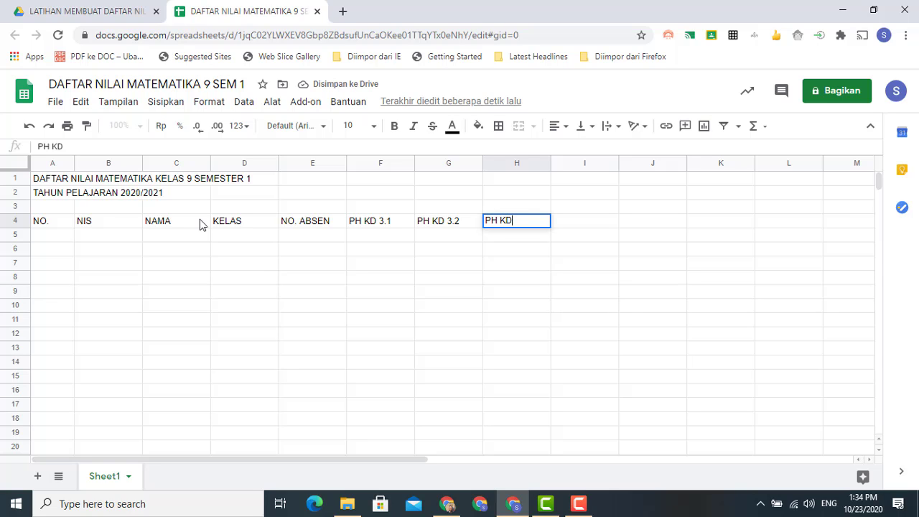
type(" 3.3")
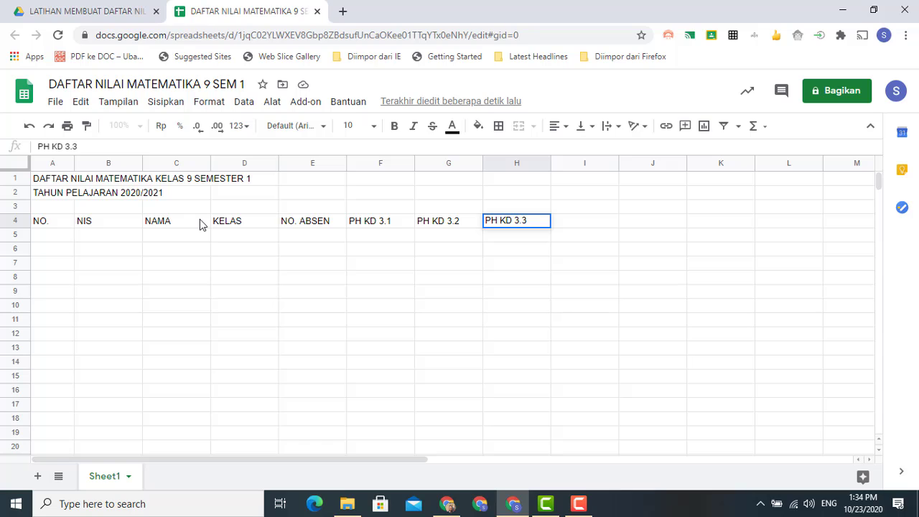
key("Tab")
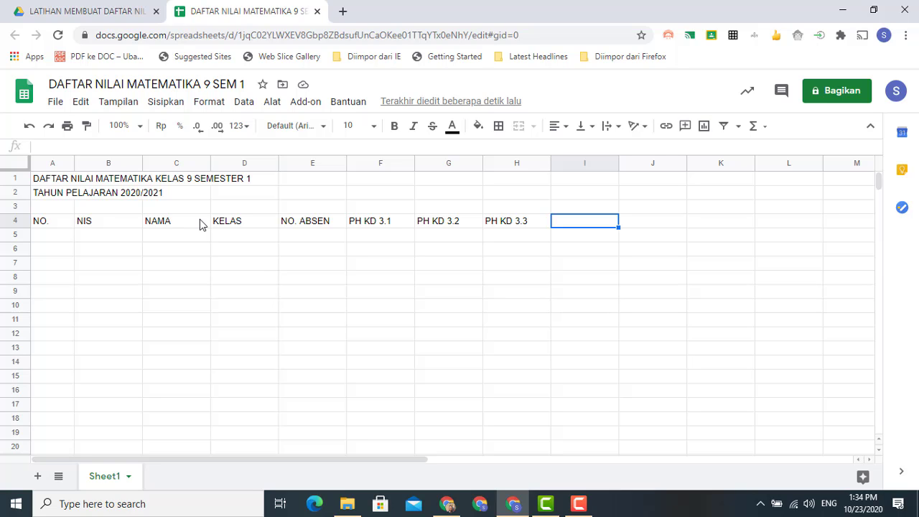
Step: Enter the column headers PTS, PAS and NILAI AKHIR in cells I4 to K4
type("PTS")
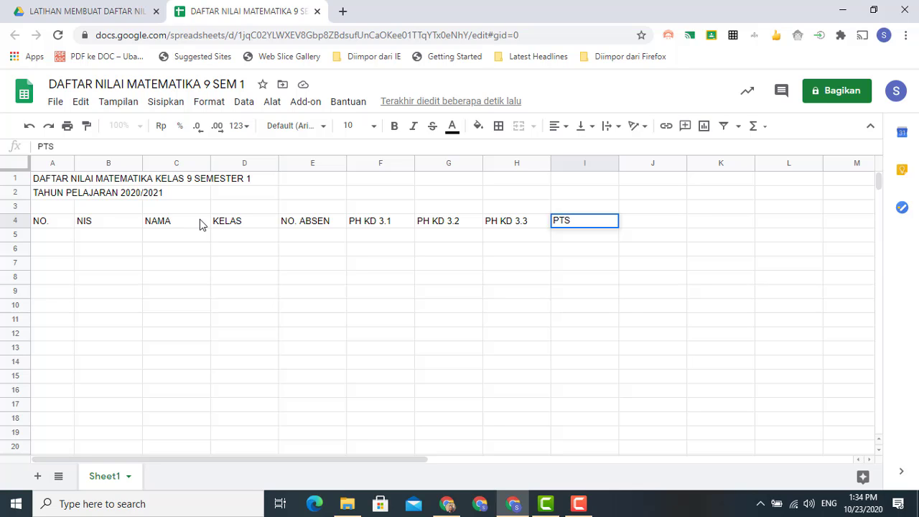
key("Tab")
type("PAS")
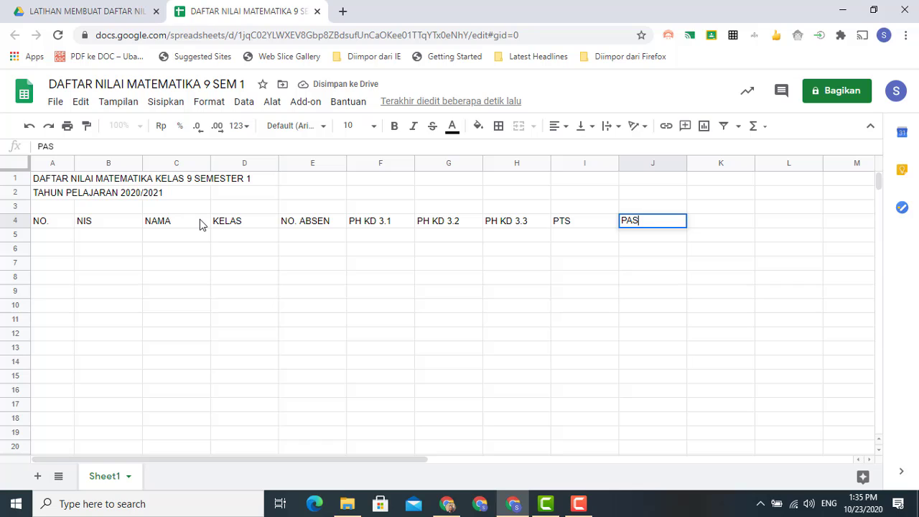
key("Tab")
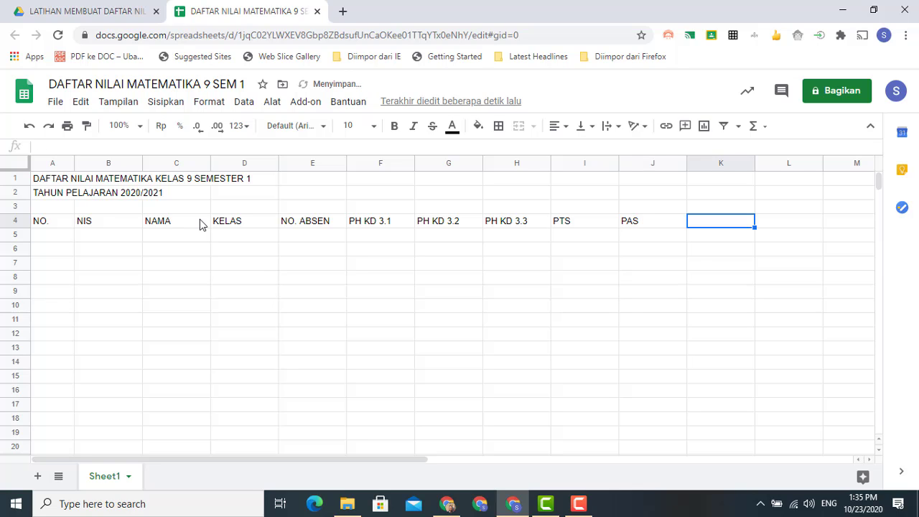
type("NILAI ")
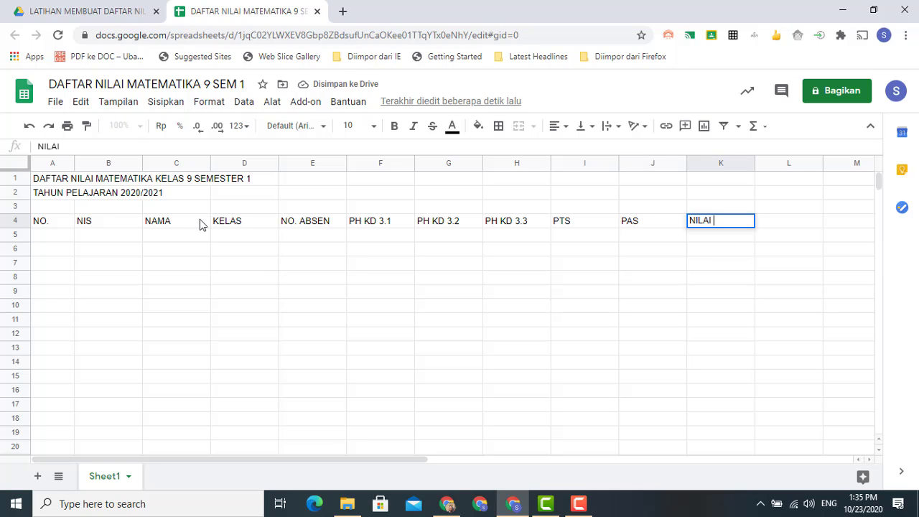
type("AKHIR")
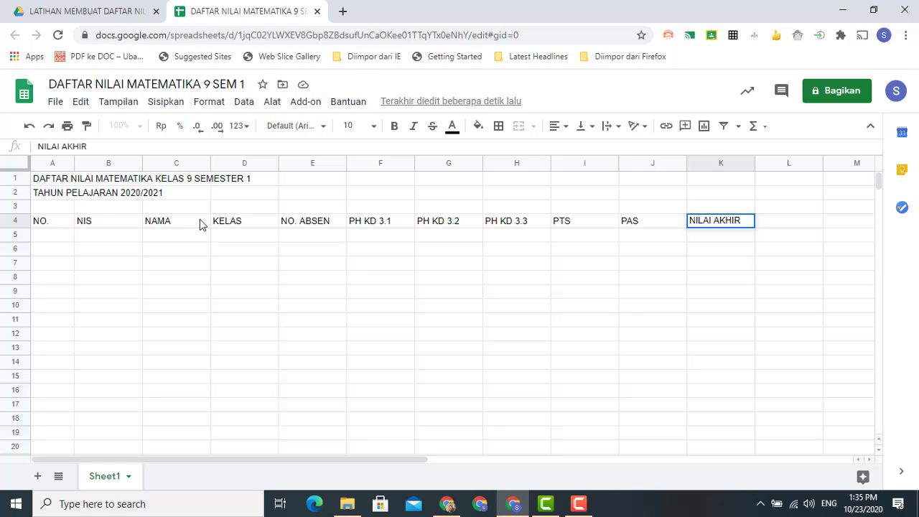
key("Return")
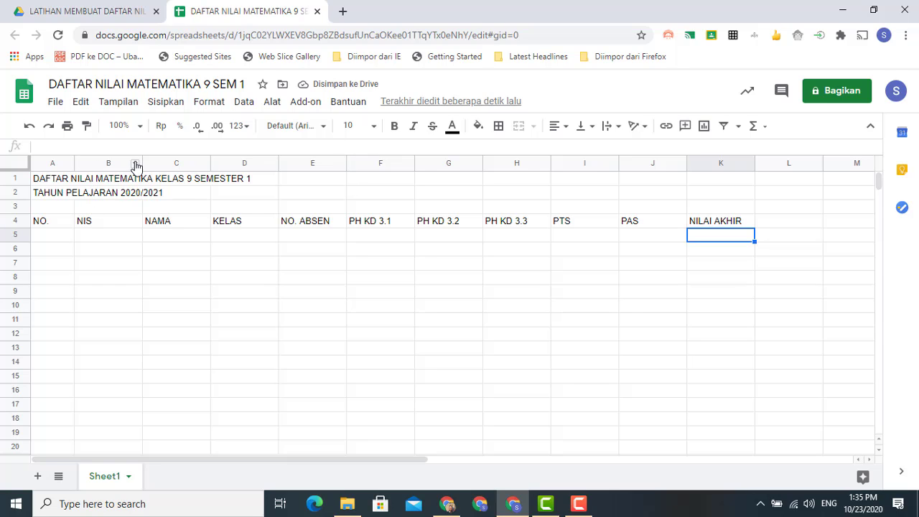
Step: Adjust the column widths by narrowing NIS and KELAS and widening NAMA, and select cell A5
left_click_drag(140, 161, 119, 166)
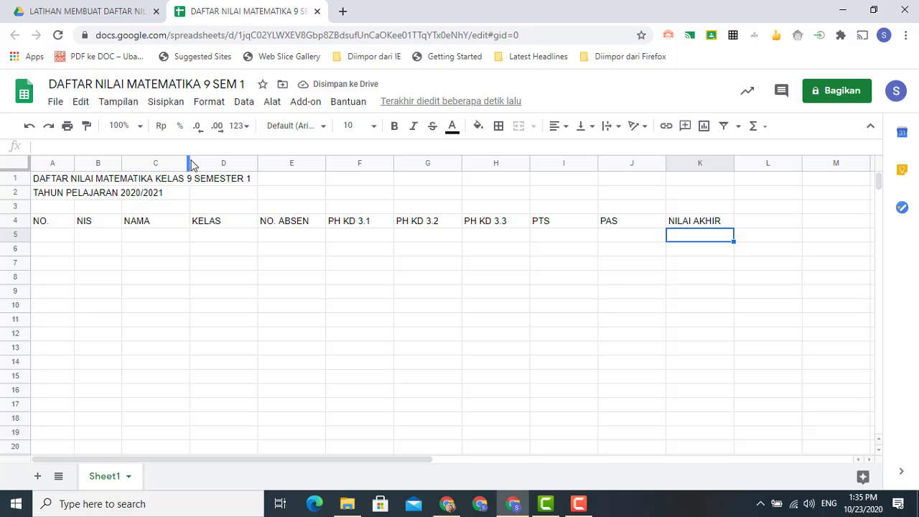
left_click_drag(189, 162, 215, 180)
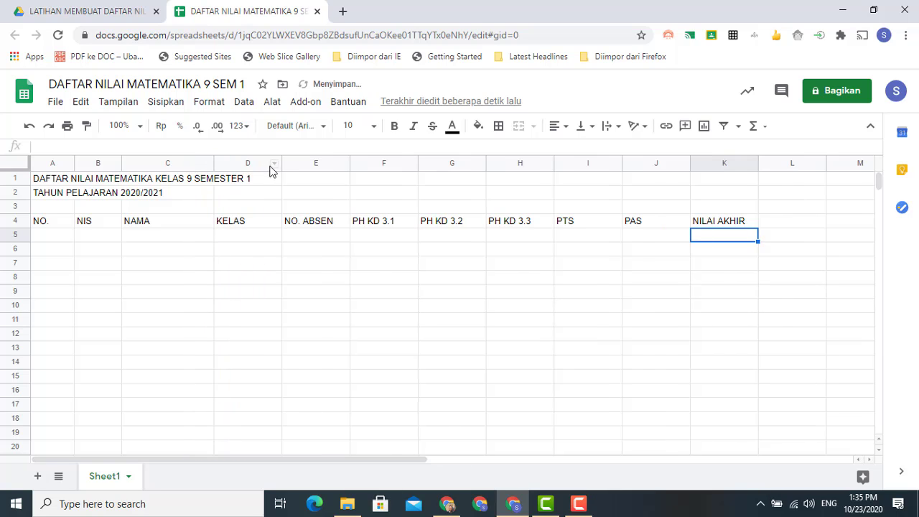
left_click_drag(281, 164, 267, 169)
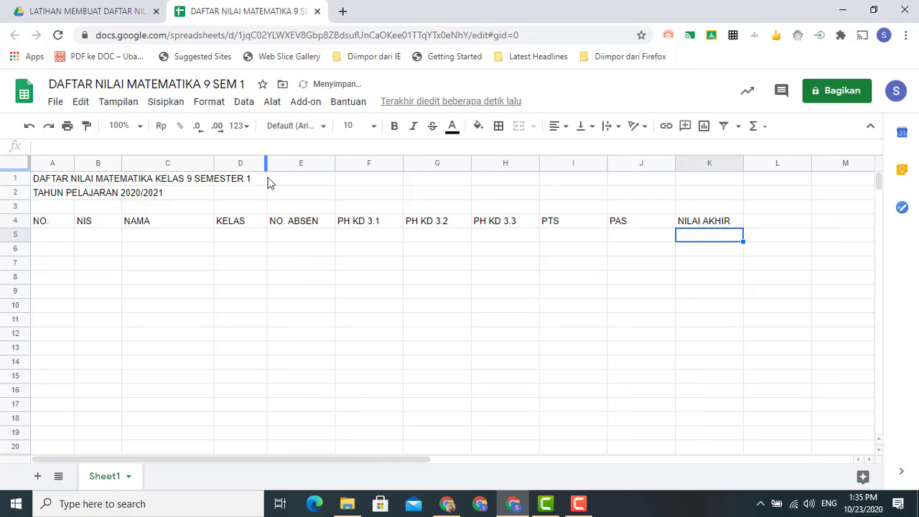
left_click(54, 241)
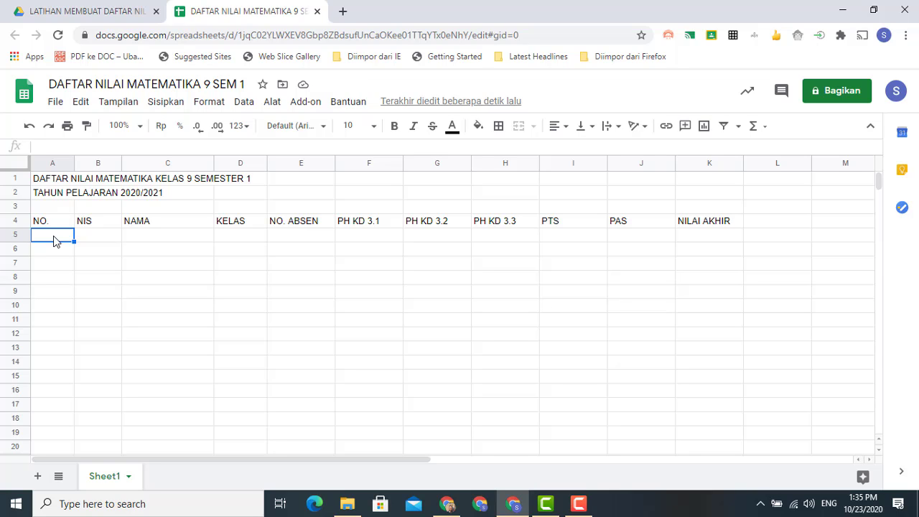
Step: Fill row 5 with number 1, the first student's NIS and name, class 9A and attendance number 1
type("1")
key("Tab")
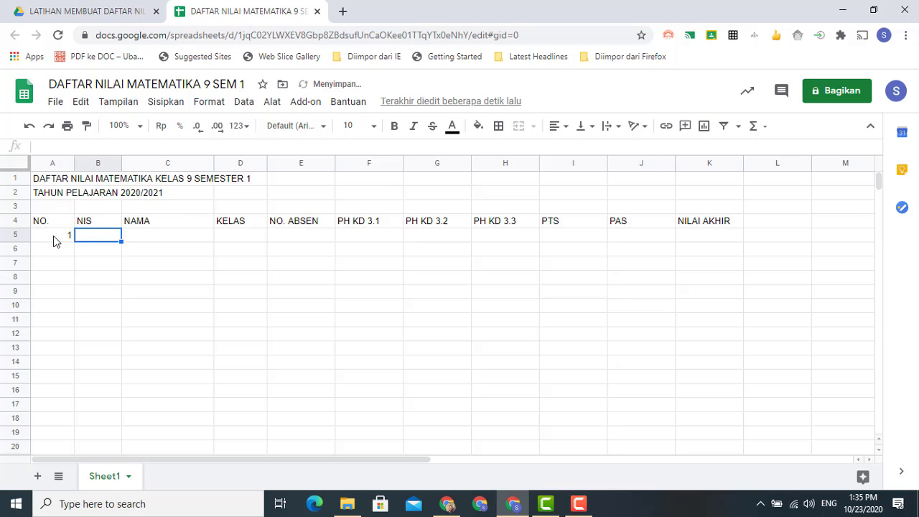
type("1001")
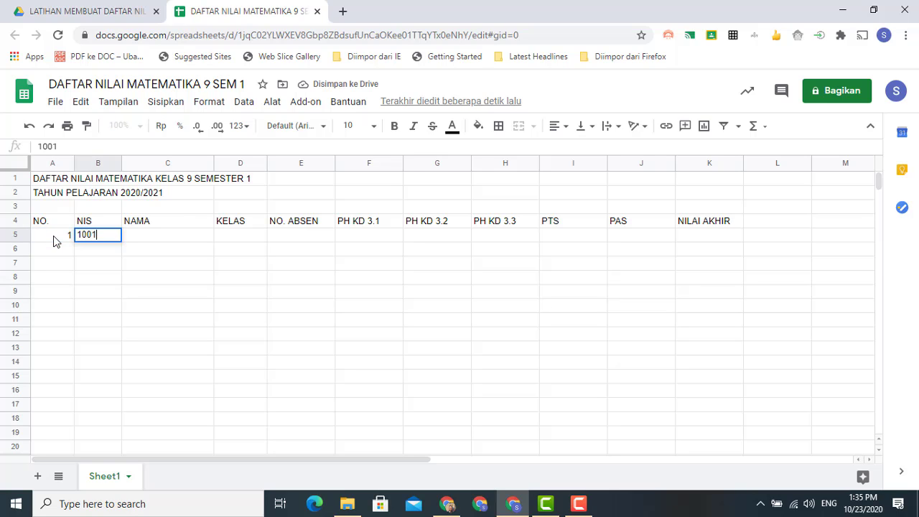
key("Tab")
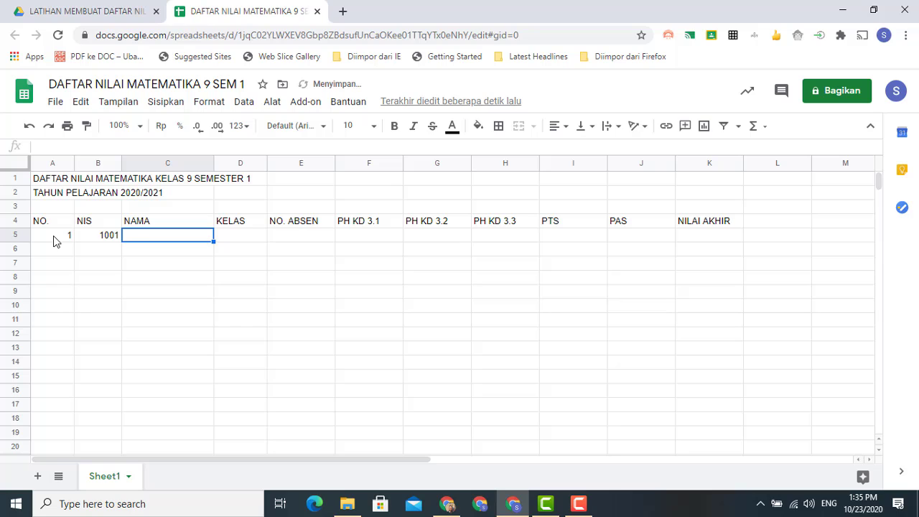
type("AGUS")
key("Tab")
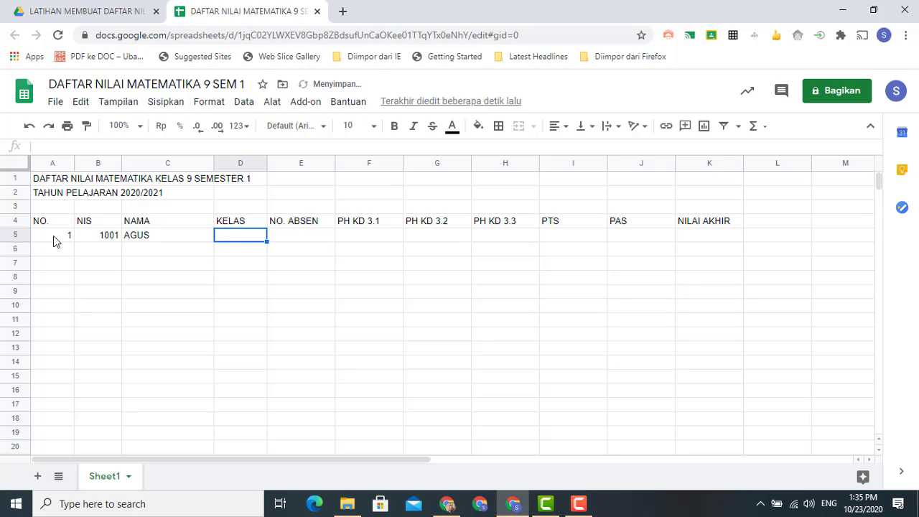
type("9A")
key("Tab")
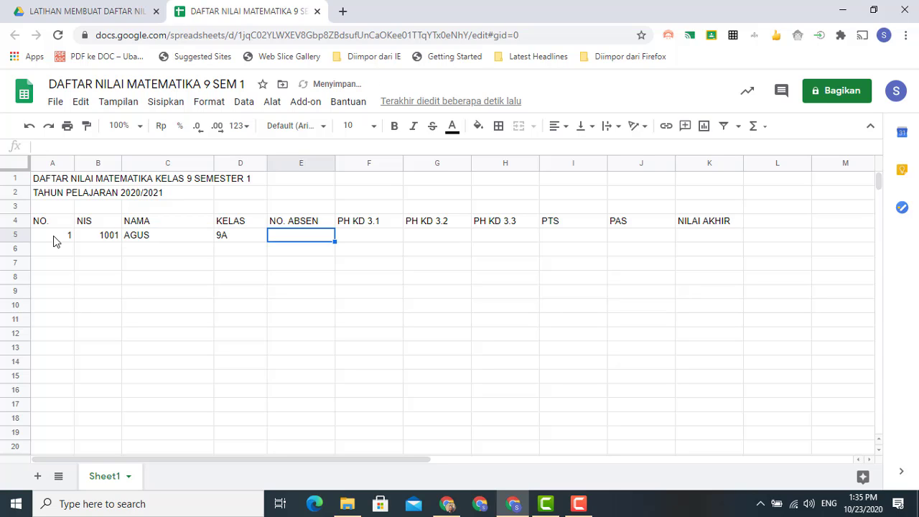
type("1")
key("Tab")
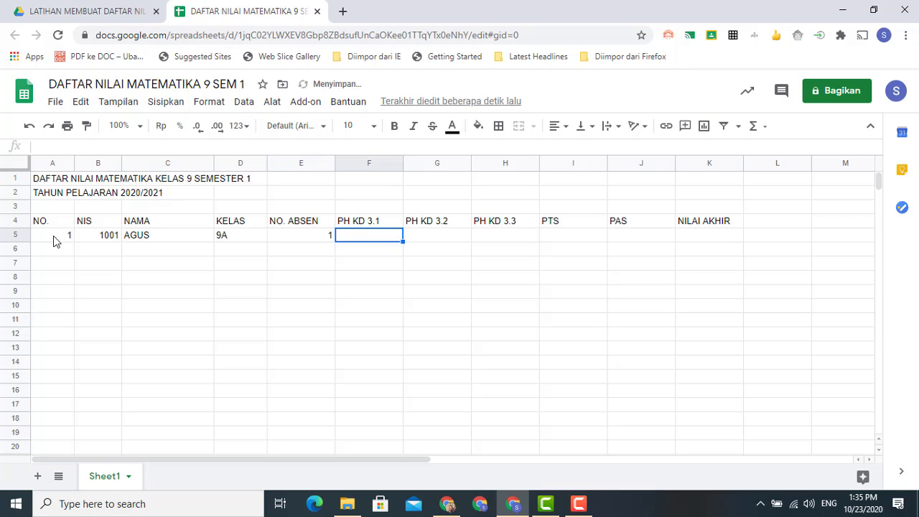
Step: Fill row 6 with number 2, the second student's NIS and name, class 9A and attendance number 2
key("Down")
key("Left")
key("Left")
key("Left")
key("Left")
key("Left")
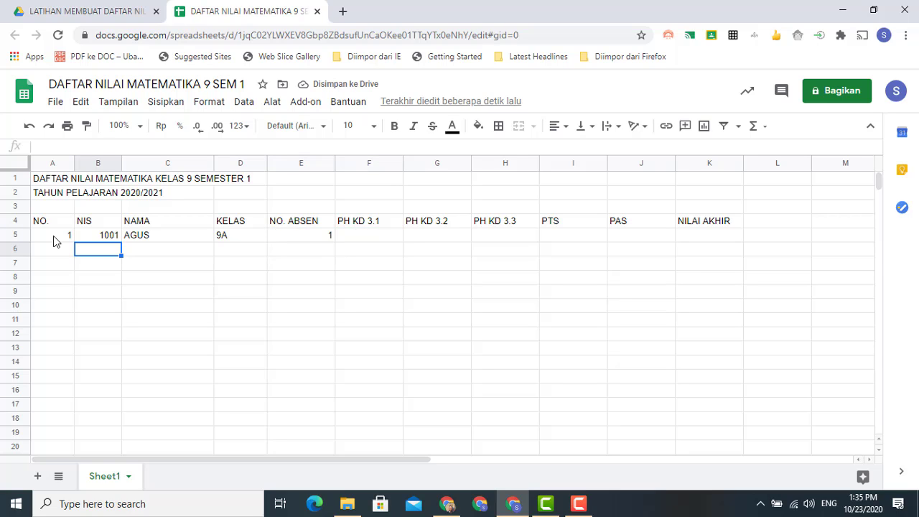
type("2")
key("Tab")
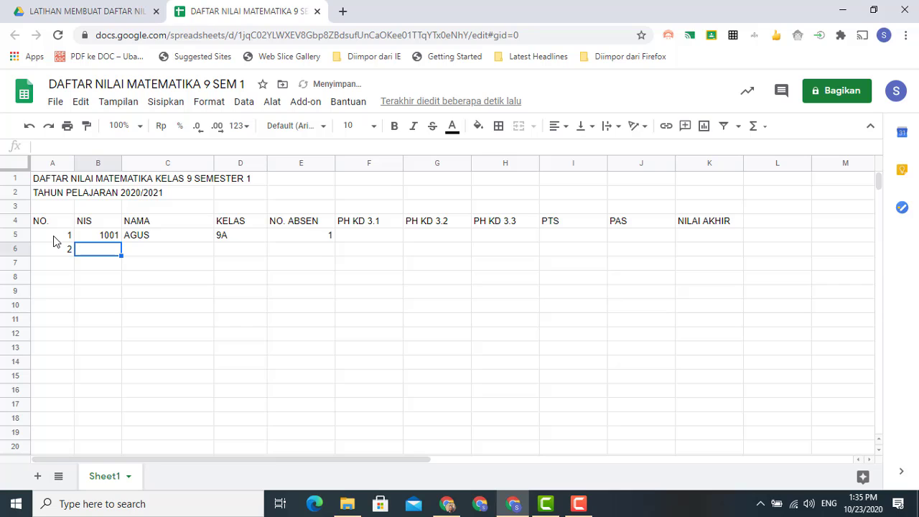
type("1002")
key("Tab")
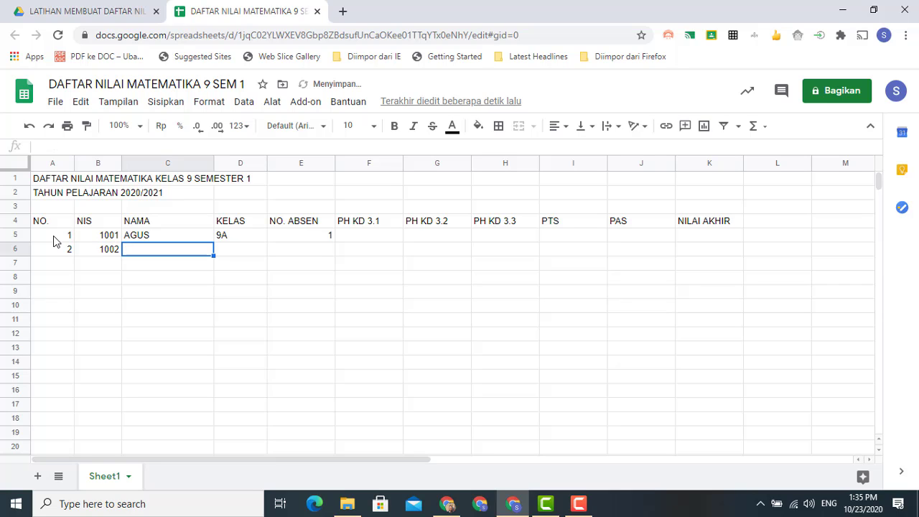
type("ANDI")
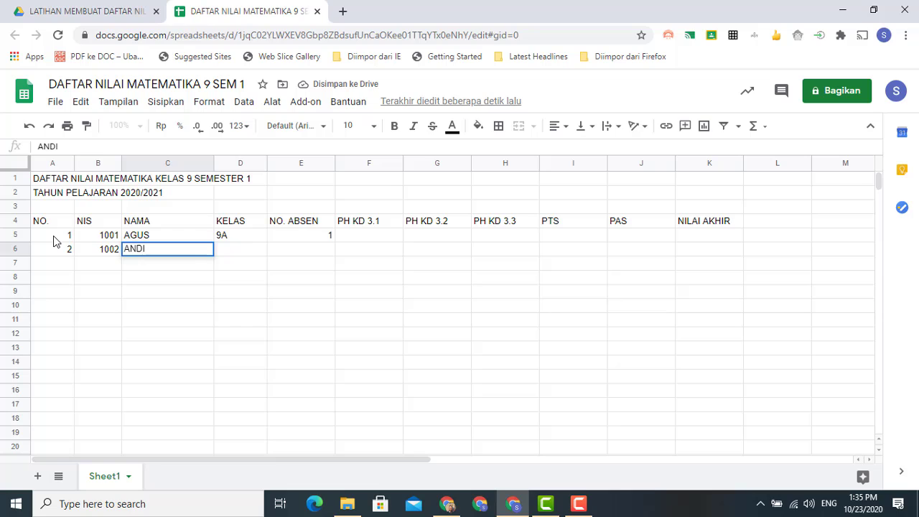
key("Tab")
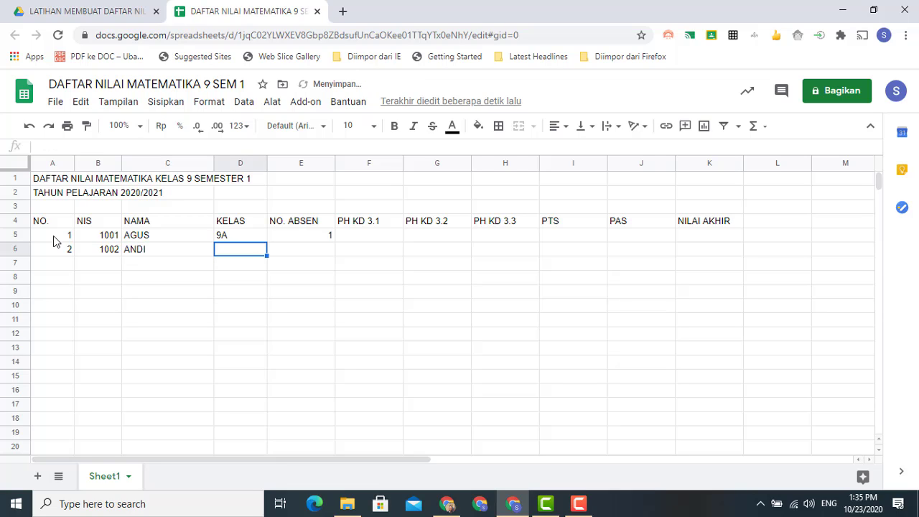
type("9A")
key("Tab")
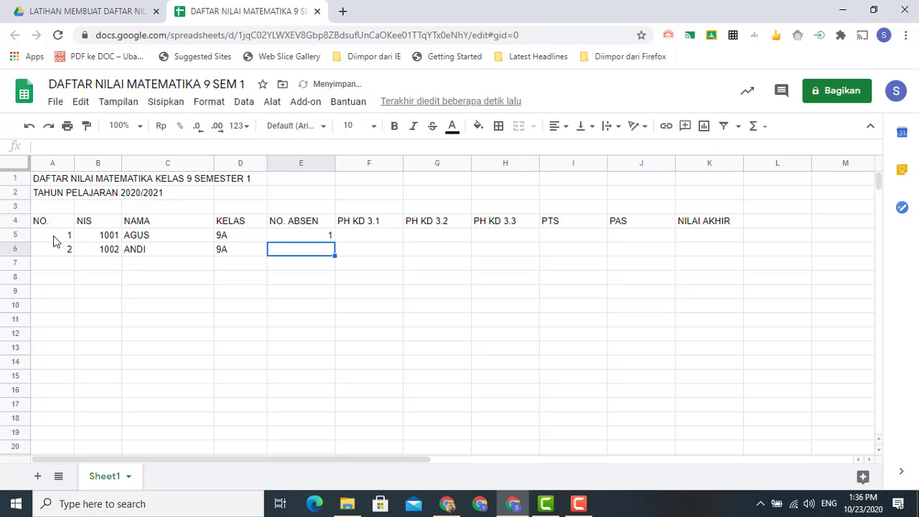
type("2")
key("Tab")
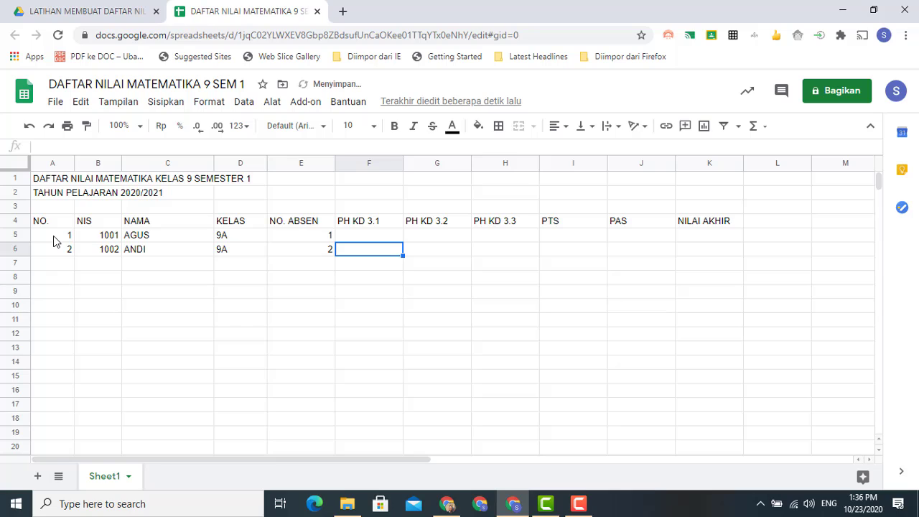
Step: Fill row 7 with number 3, the third student's NIS and name, class 9B and attendance number 1
key("Down")
key("Left")
key("Left")
key("Left")
key("Left")
key("Left")
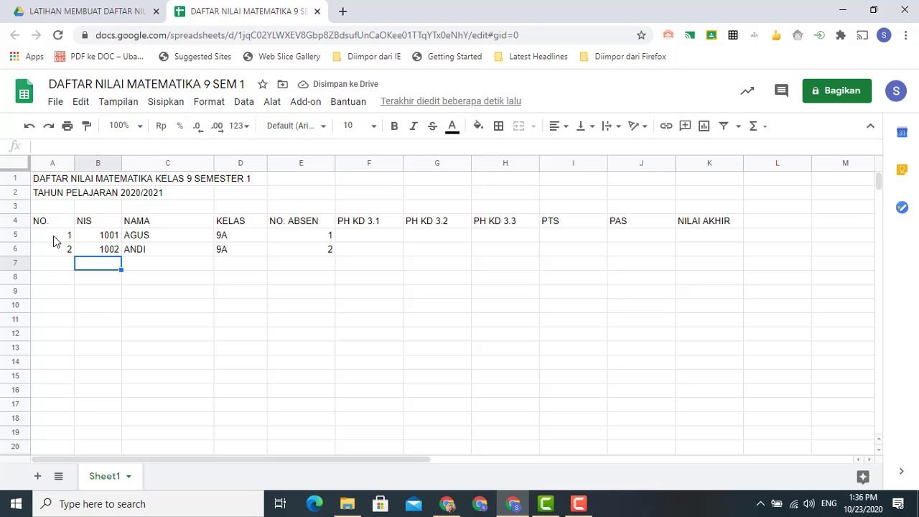
type("3")
key("Tab")
type("1003")
key("Tab")
type("B")
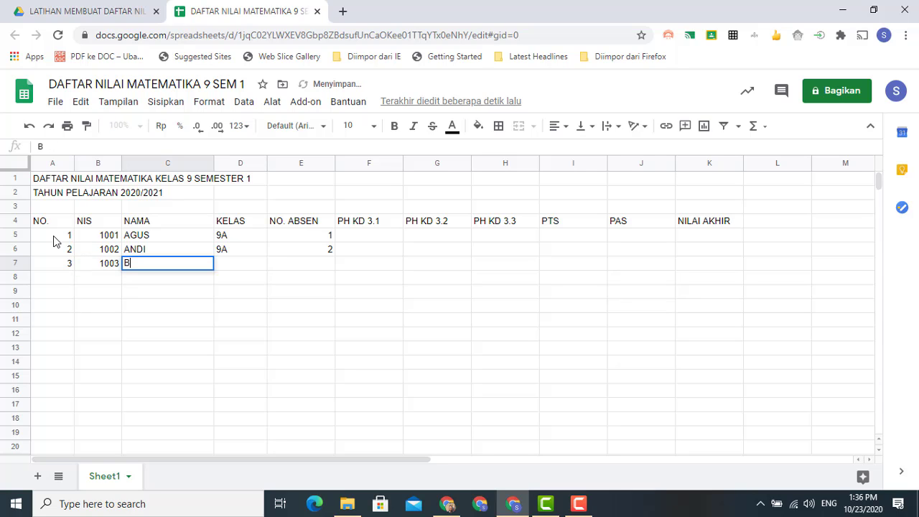
type("UDI")
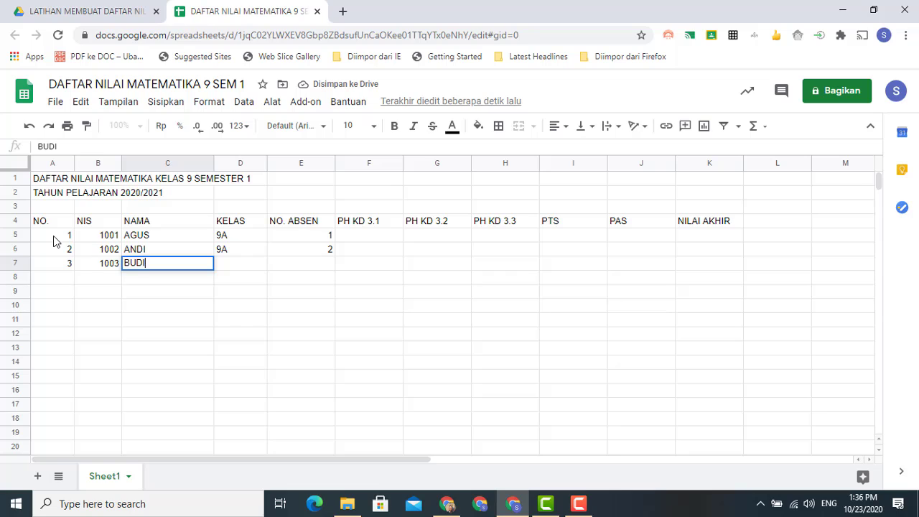
key("Tab")
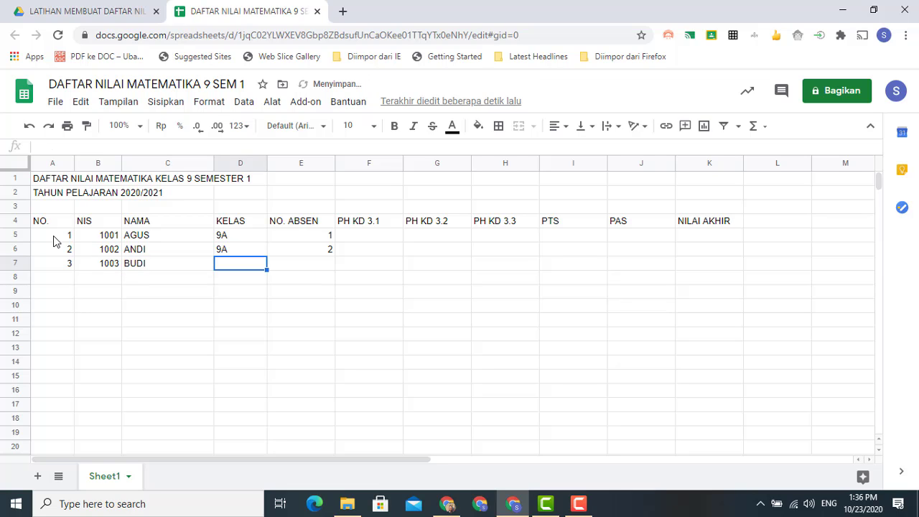
type("9B")
key("Tab")
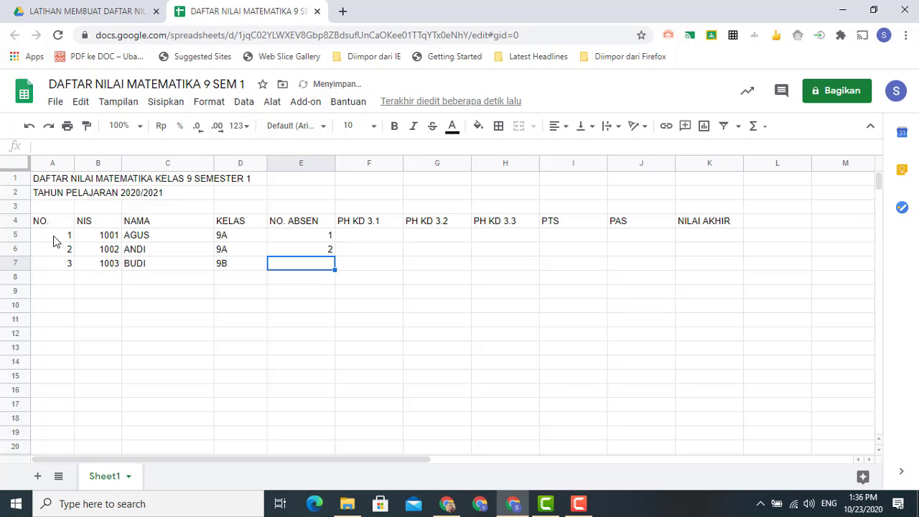
type("1")
key("Return")
Step: Fill row 8 with the fourth student's NIS and name, class 9B, attendance number 2, and number 4 in A8
key("Left")
key("Left")
key("Left")
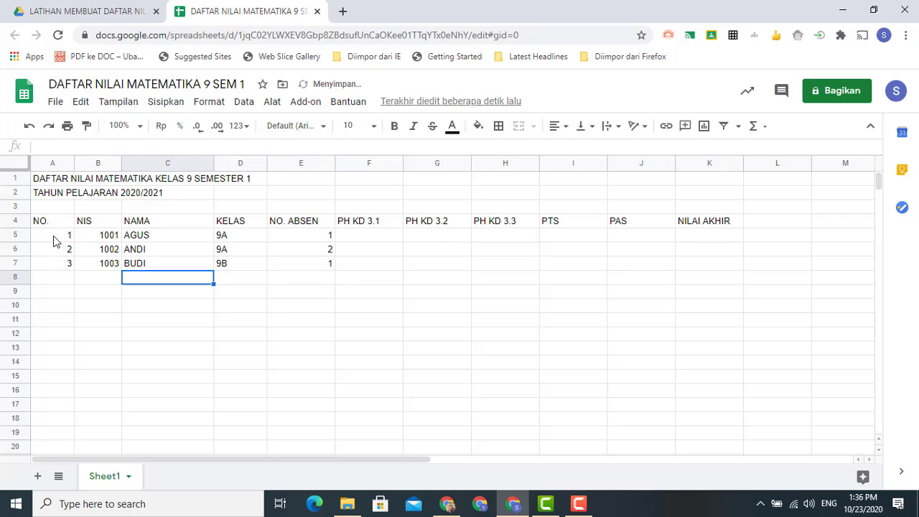
type("1004")
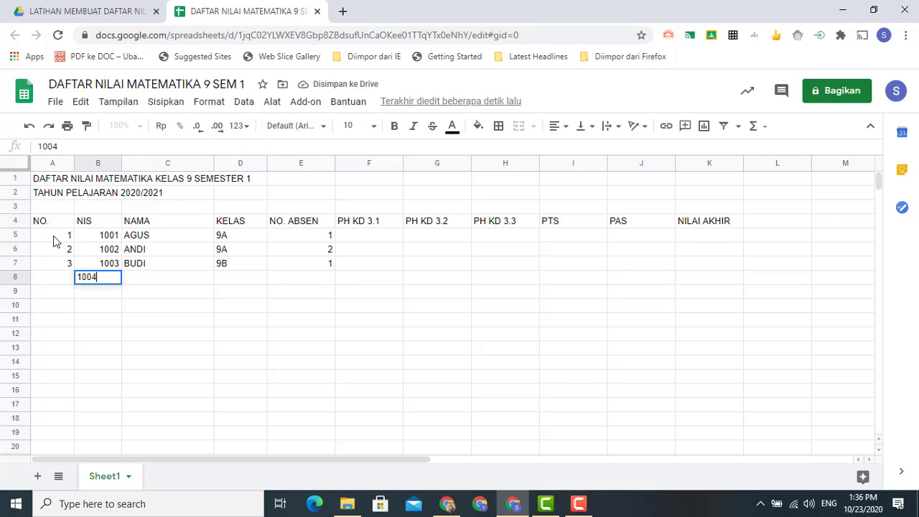
key("Tab")
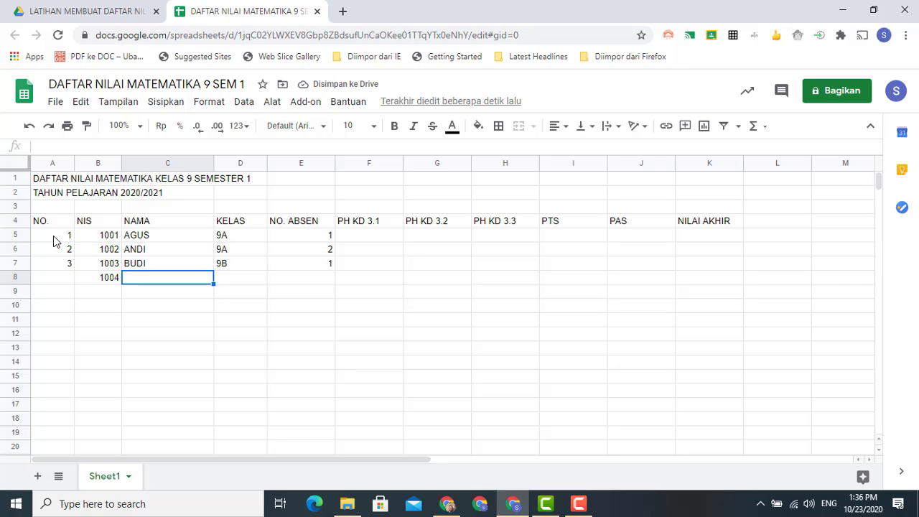
type("B")
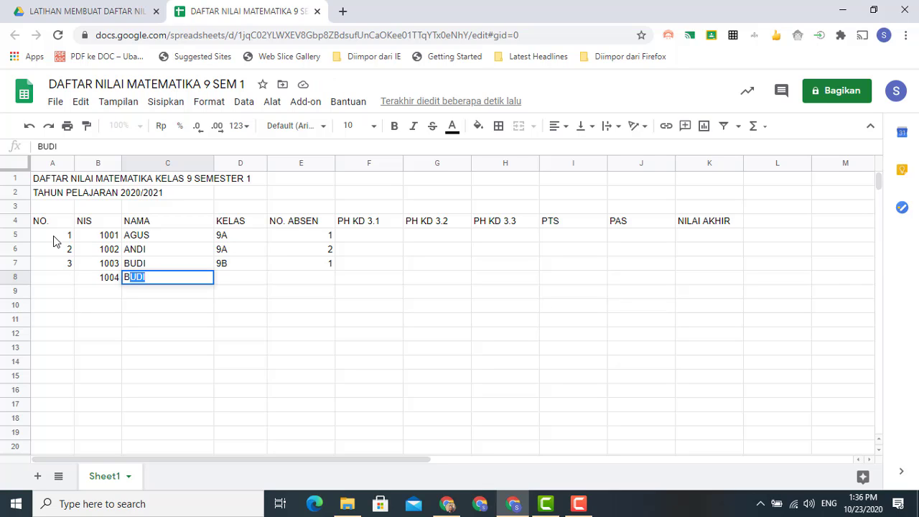
type("AWOR")
key("Tab")
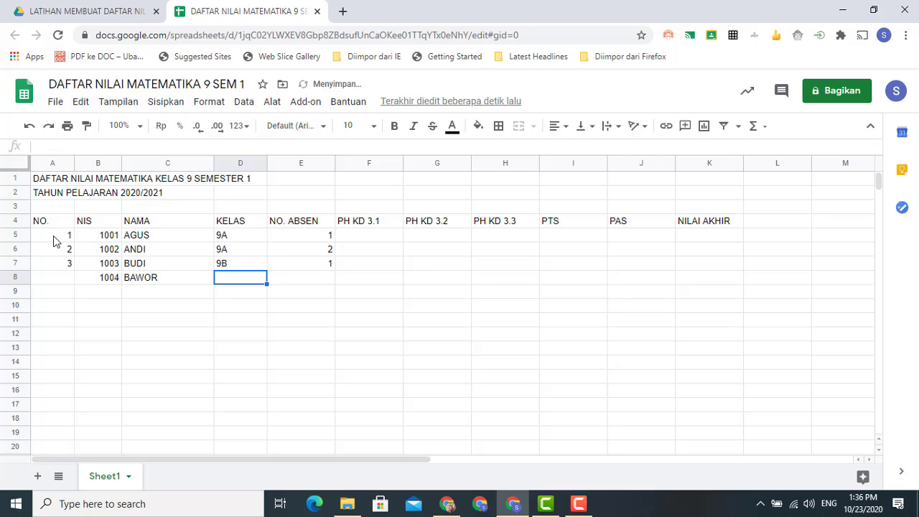
type("9B")
key("Tab")
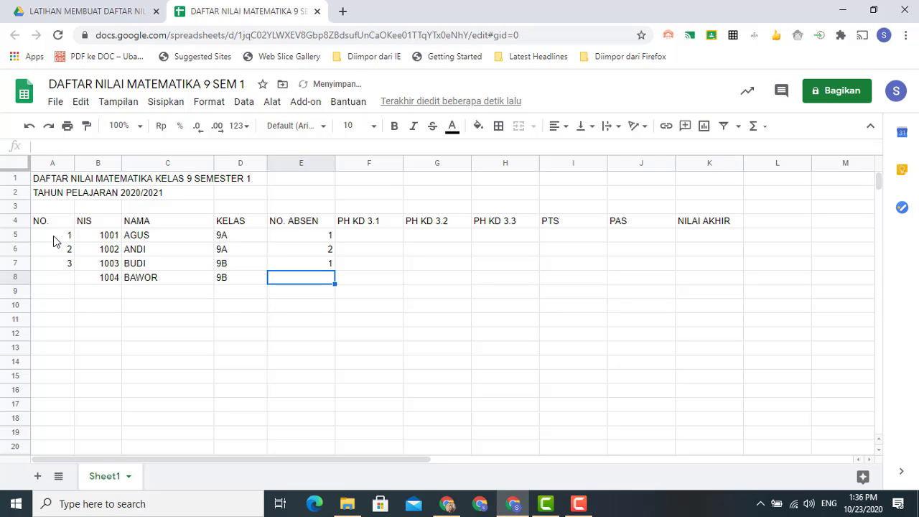
type("2")
key("Return")
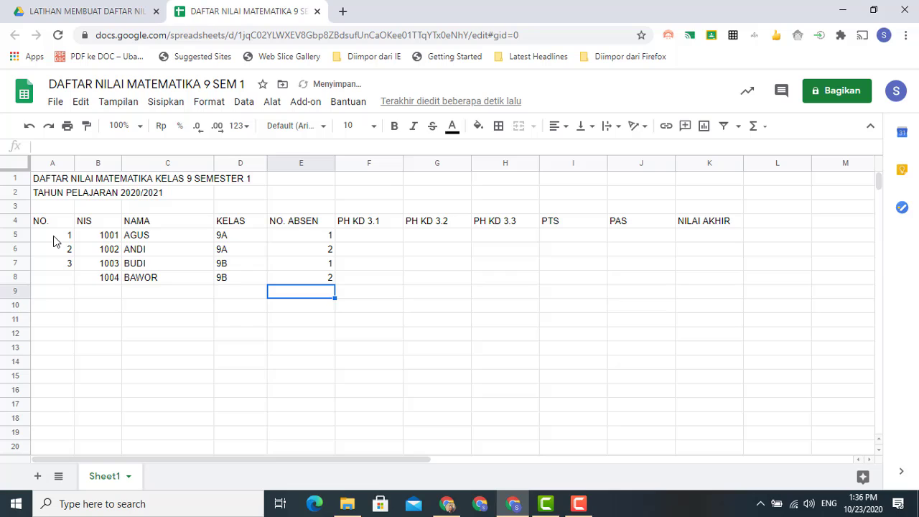
left_click(64, 283)
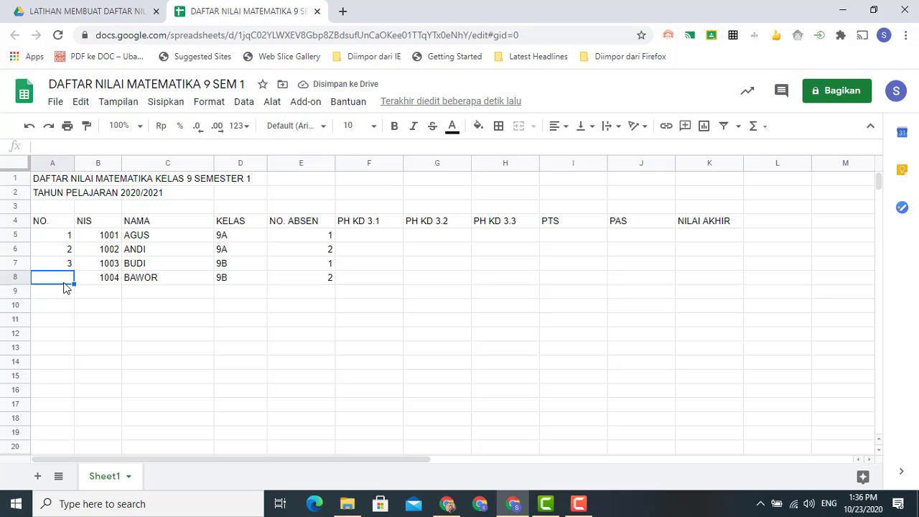
type("4")
left_click(134, 307)
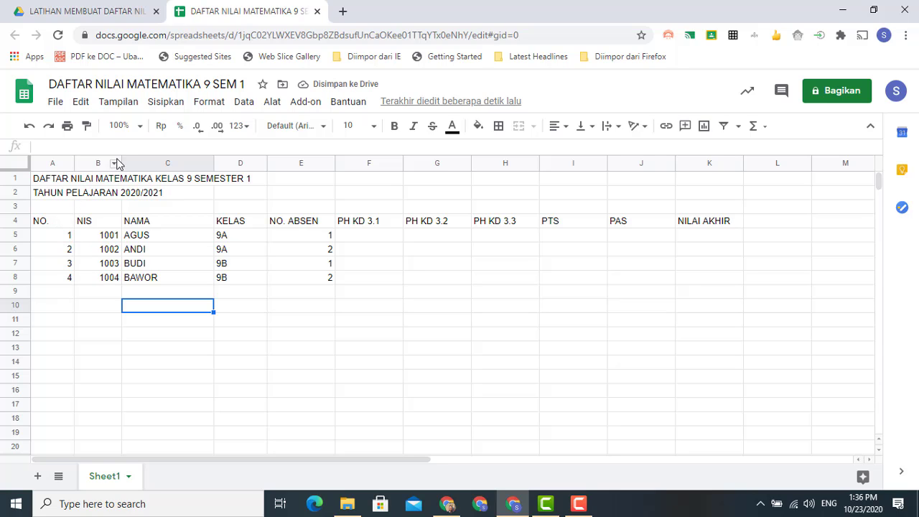
Step: Narrow the NIS column slightly and center the NO. and NIS values in A5:B8 horizontally
left_click_drag(117, 163, 112, 164)
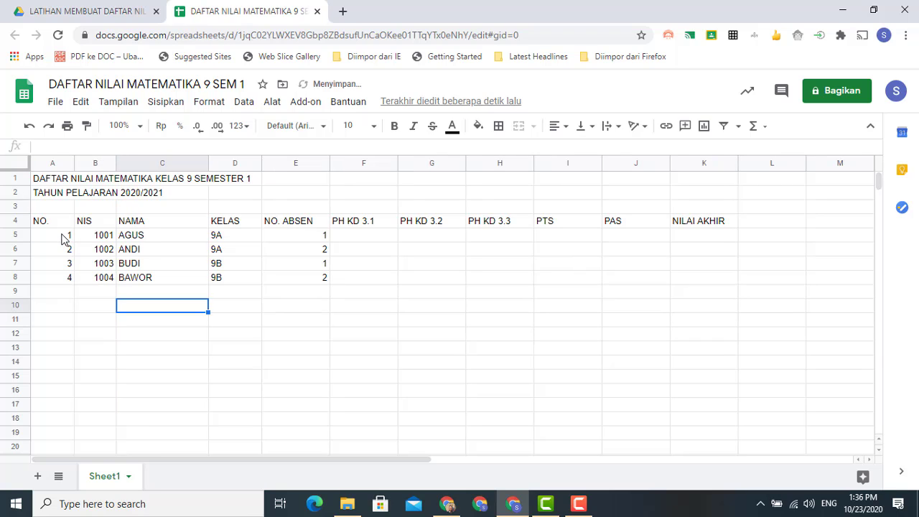
left_click_drag(63, 238, 104, 283)
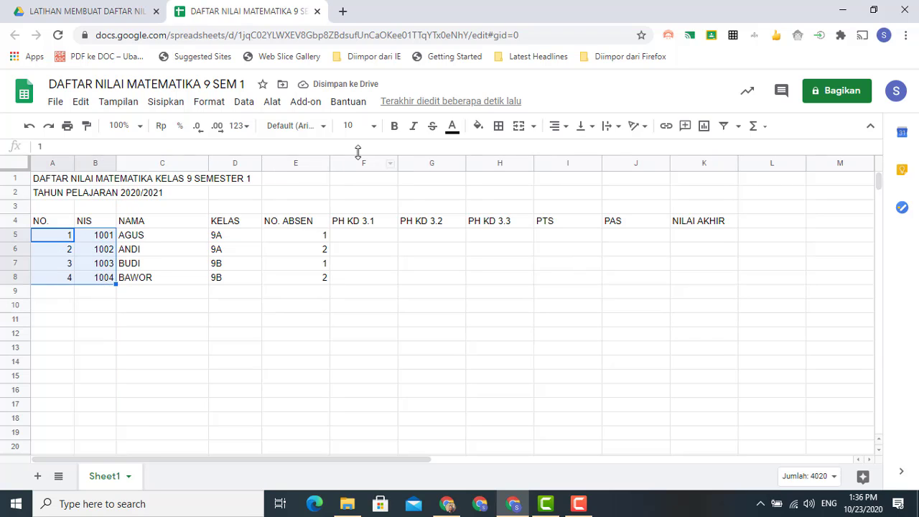
left_click(567, 126)
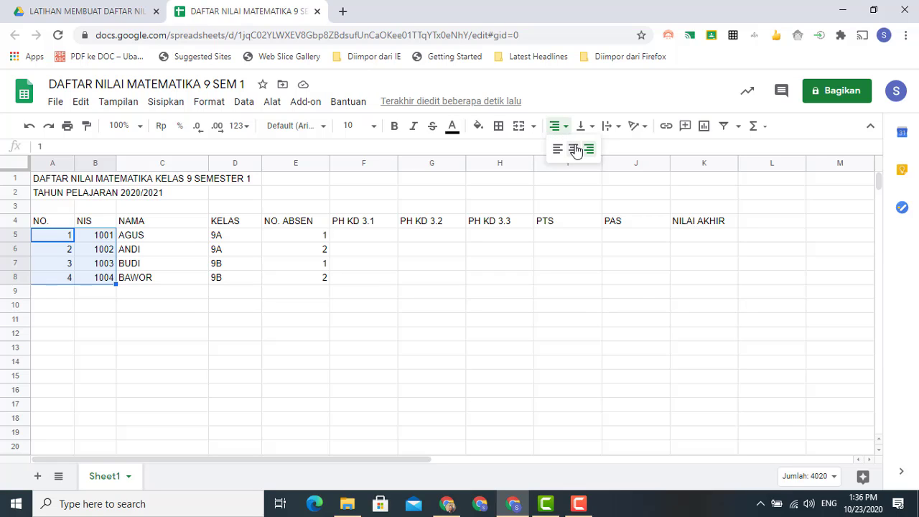
left_click(575, 149)
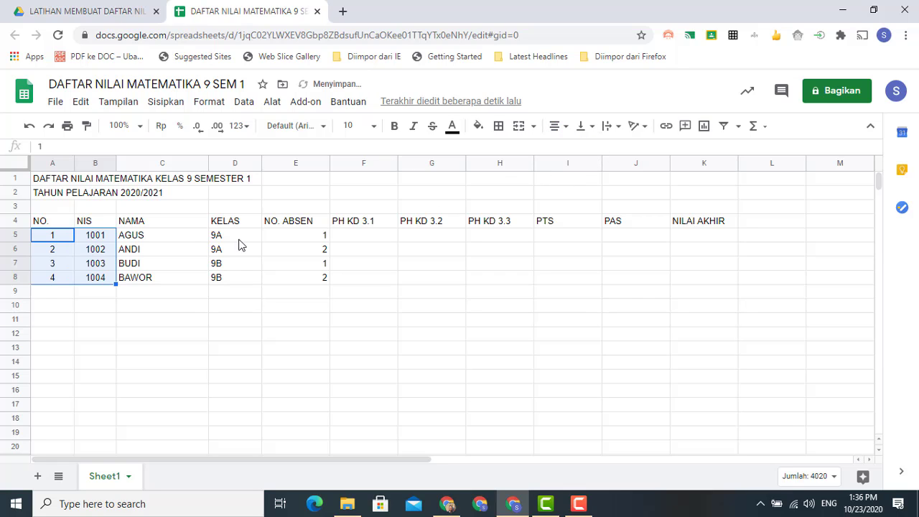
Step: Center the KELAS and NO. ABSEN values in D5:E8 horizontally and narrow the NO. ABSEN column to fit its header
left_click_drag(237, 240, 312, 284)
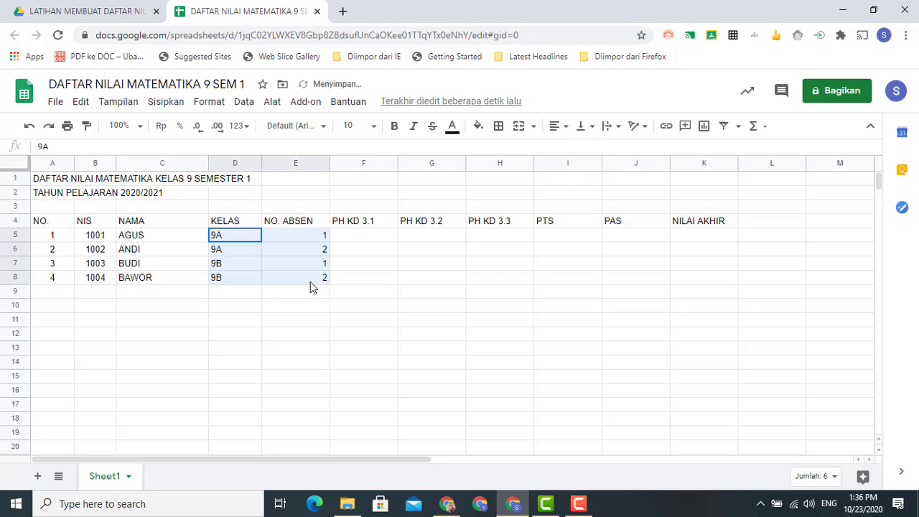
left_click(558, 127)
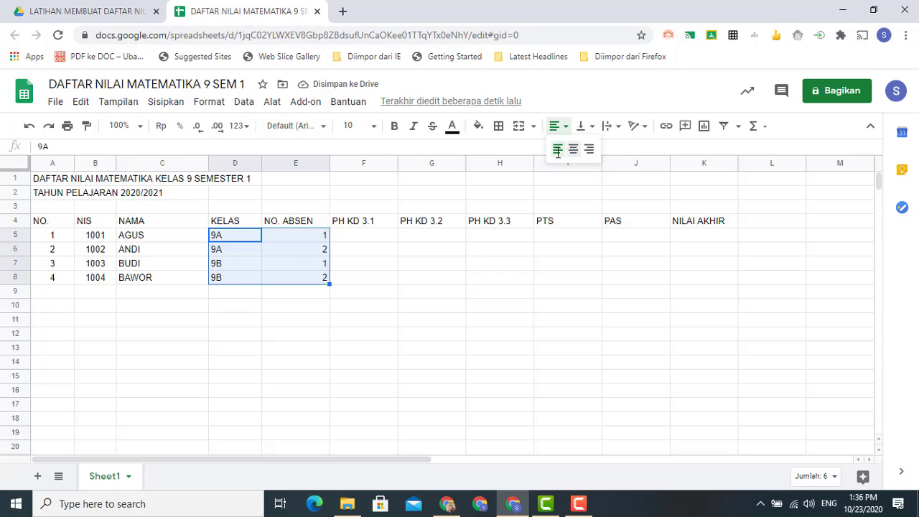
left_click(572, 151)
left_click(327, 255)
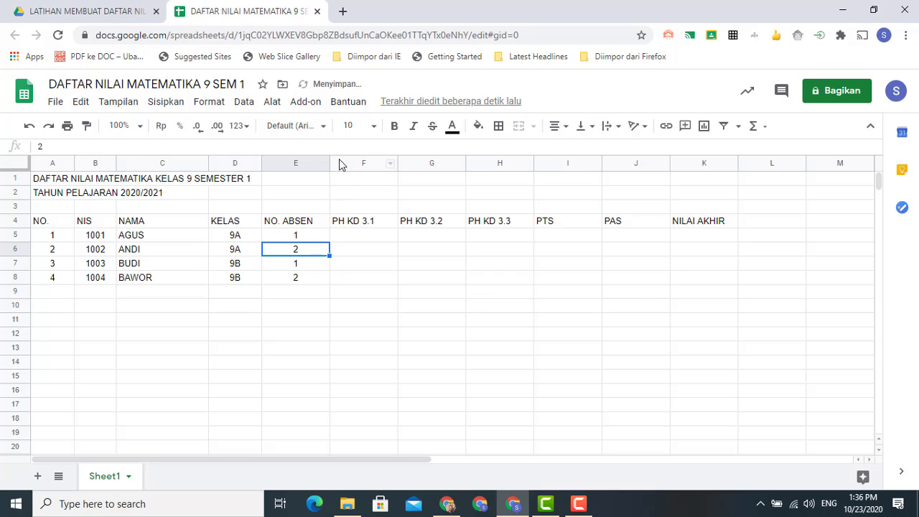
left_click_drag(329, 165, 317, 172)
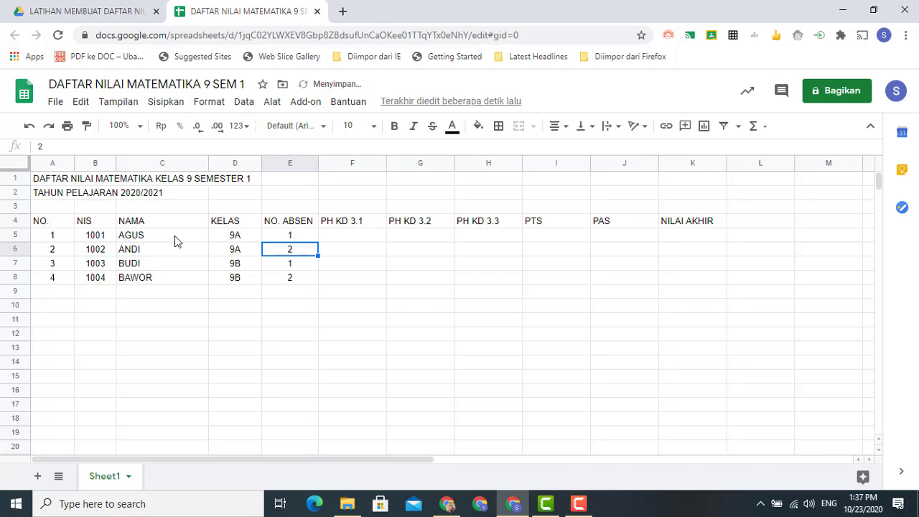
Step: Make the header row A4:K4 bold and center its text horizontally
left_click(59, 223)
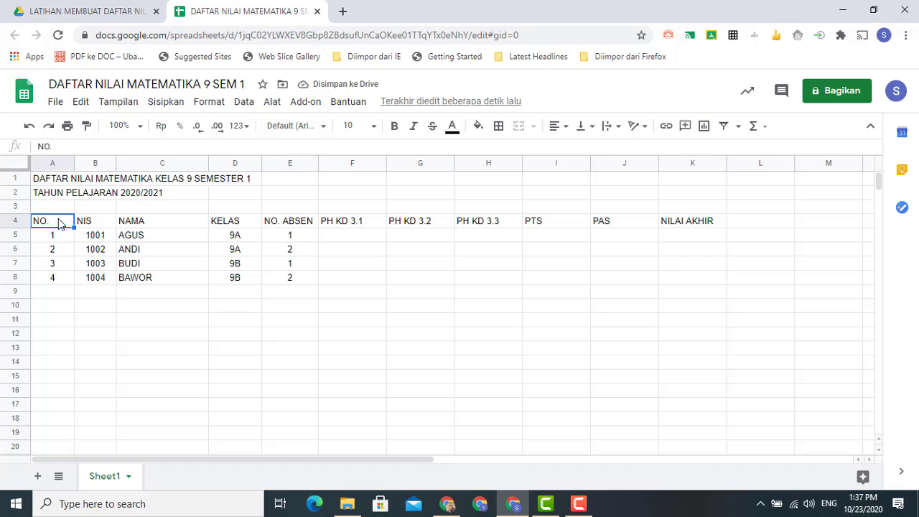
left_click(94, 263)
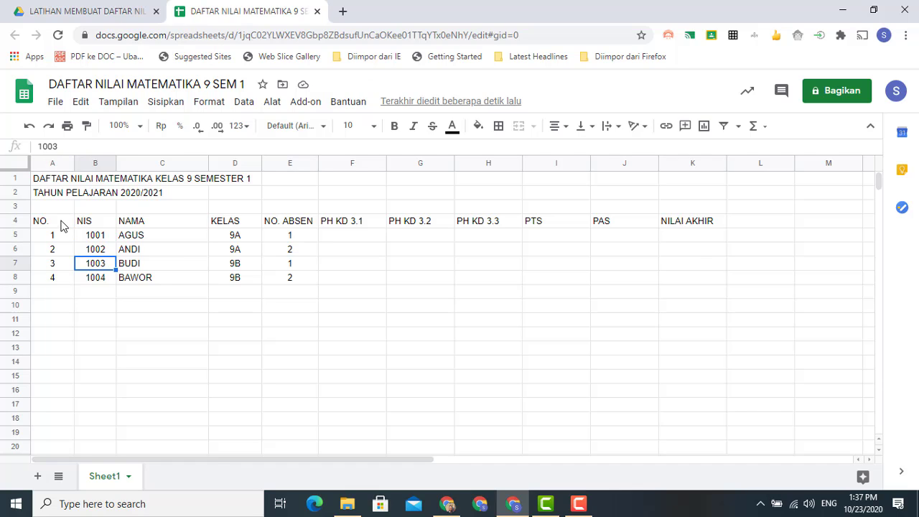
left_click_drag(64, 226, 682, 221)
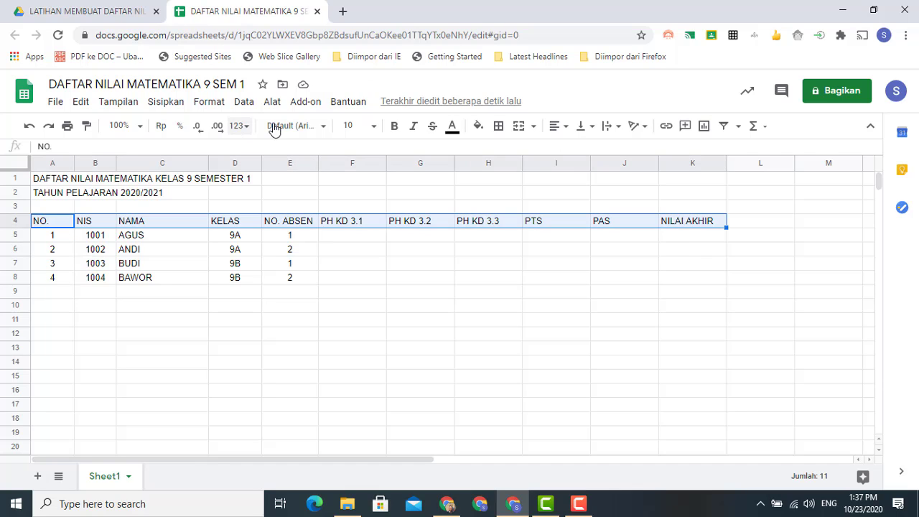
left_click(396, 128)
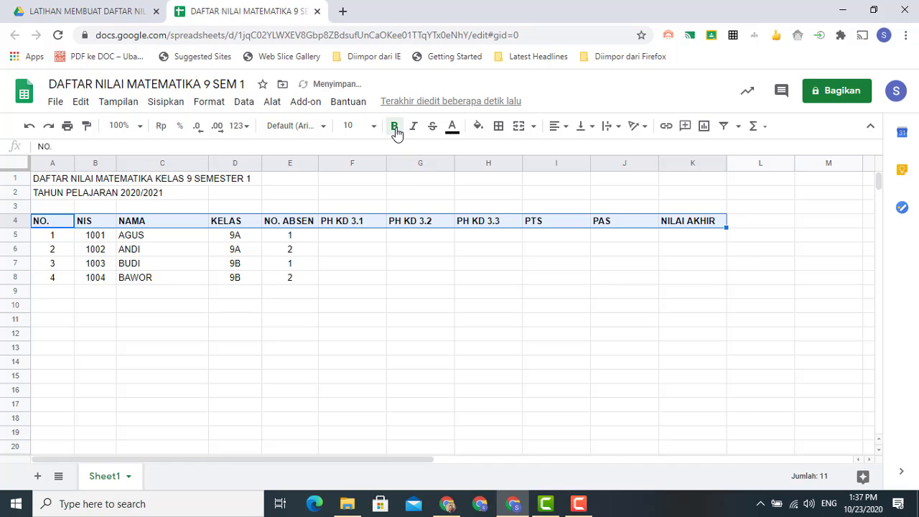
left_click(552, 135)
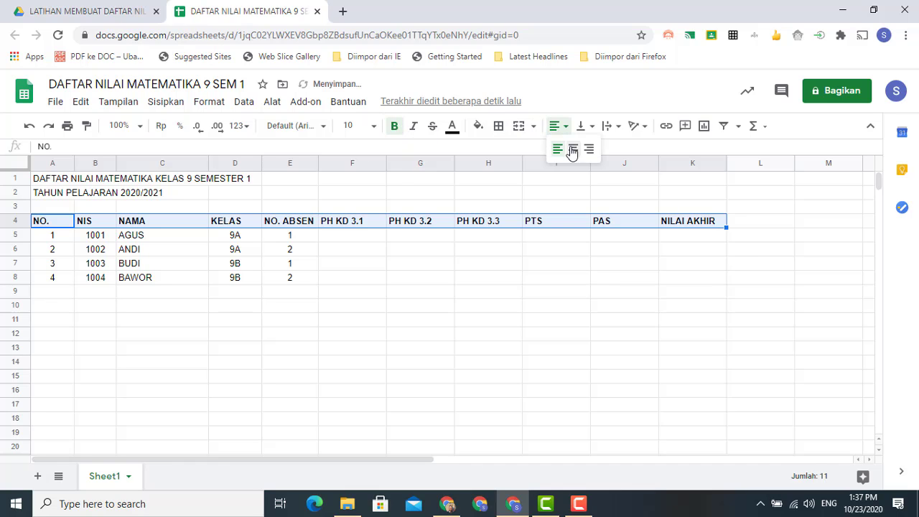
left_click(572, 153)
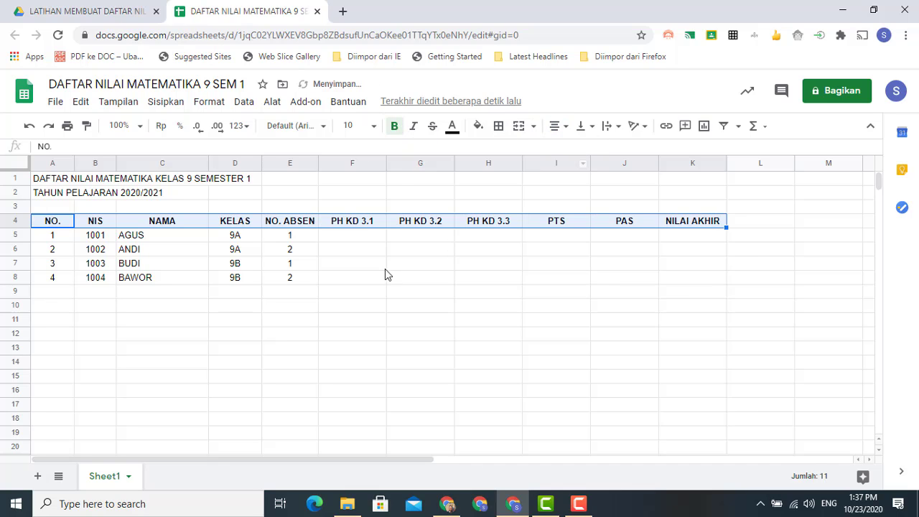
left_click(368, 308)
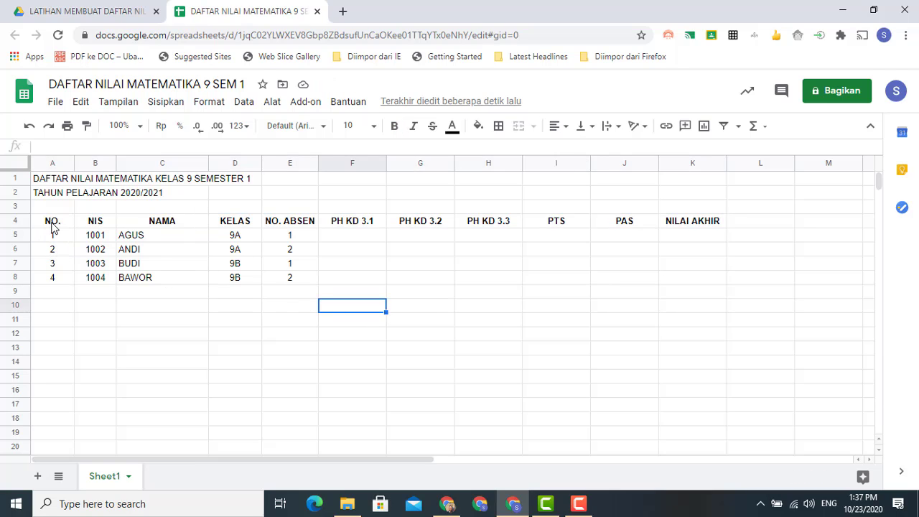
Step: Apply all borders to the grade table A4:K8
left_click_drag(51, 223, 664, 286)
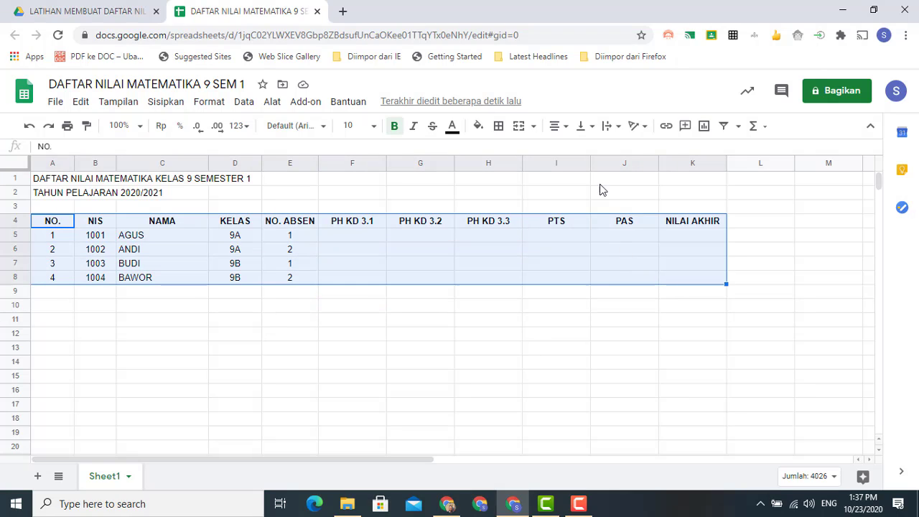
left_click(499, 127)
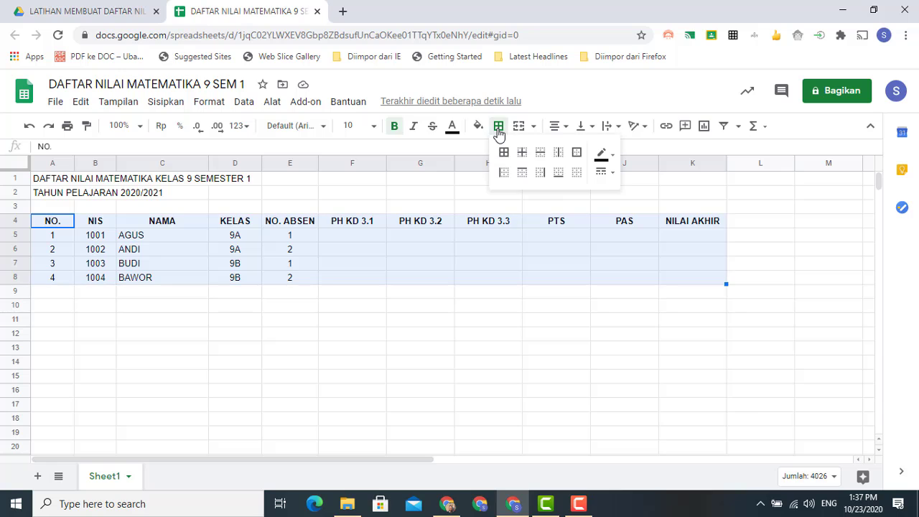
left_click(503, 152)
left_click(379, 336)
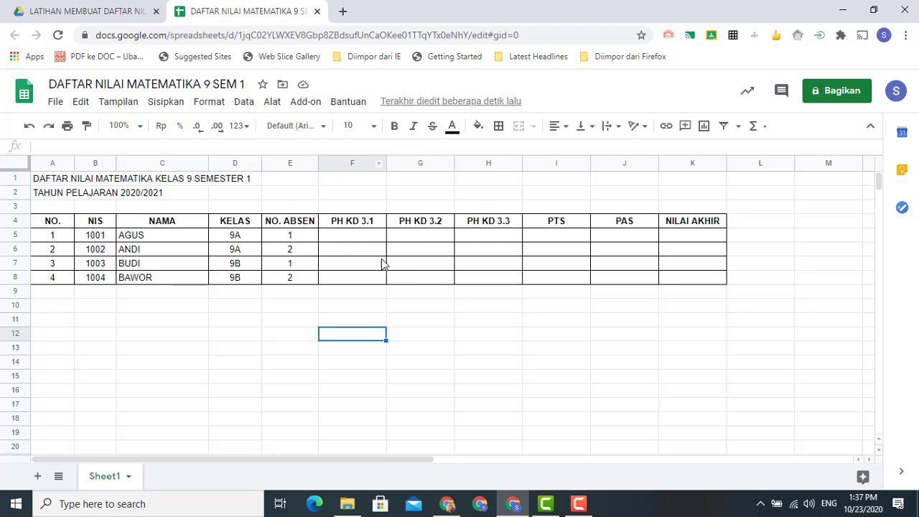
Step: Narrow columns F to K together to fit the score headers and widen the NILAI AKHIR column slightly to fit its header
left_click(345, 165)
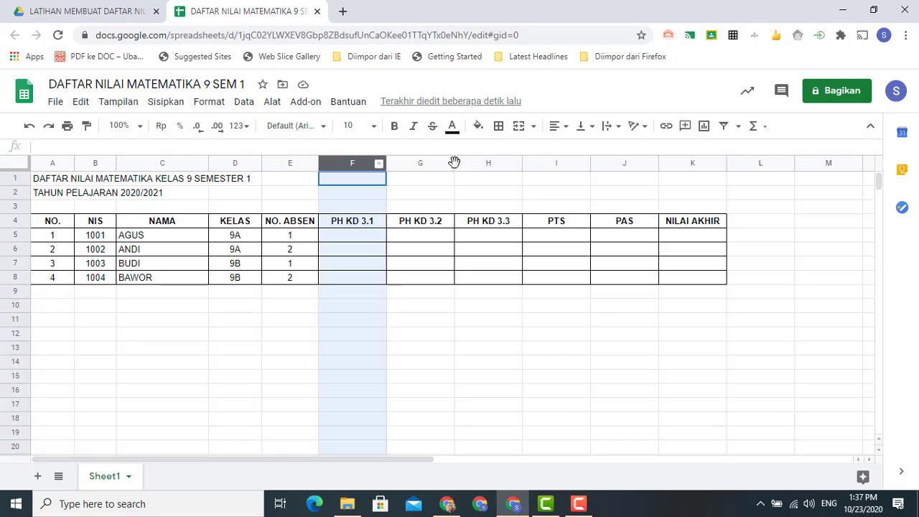
left_click_drag(455, 162, 706, 195)
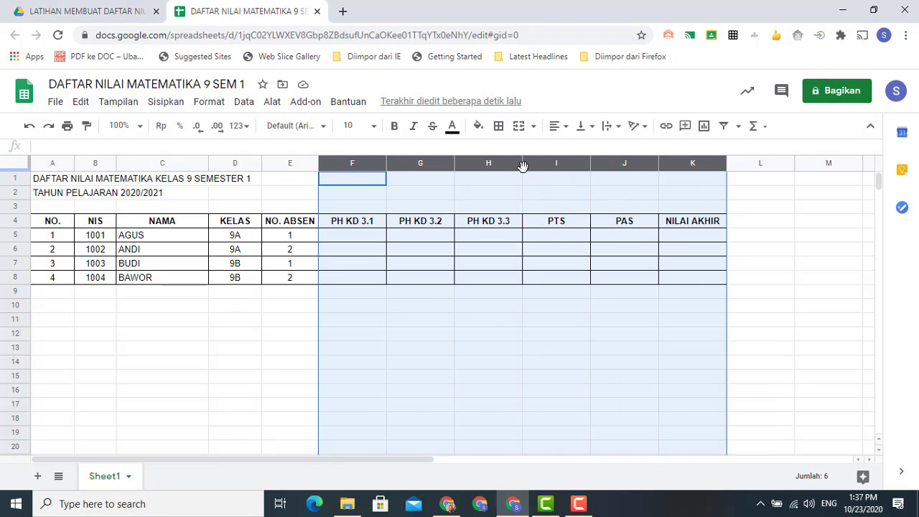
left_click_drag(522, 166, 502, 168)
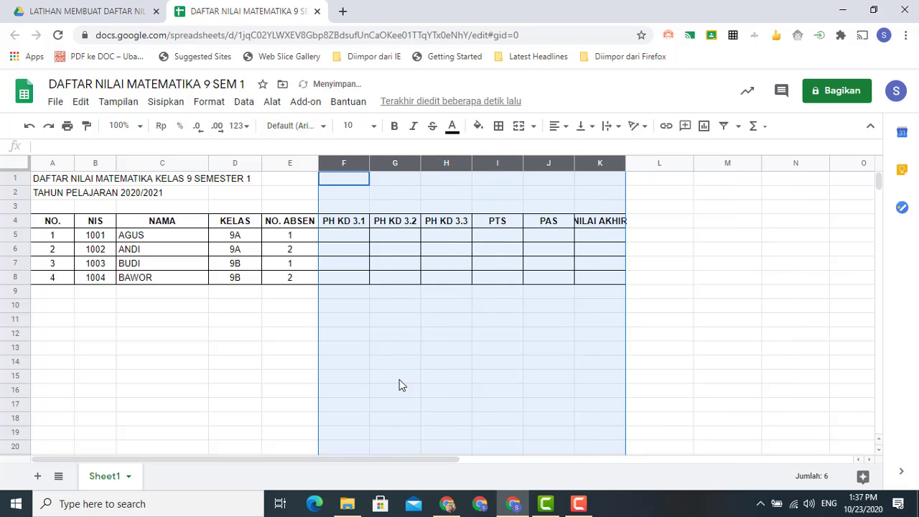
left_click(430, 421)
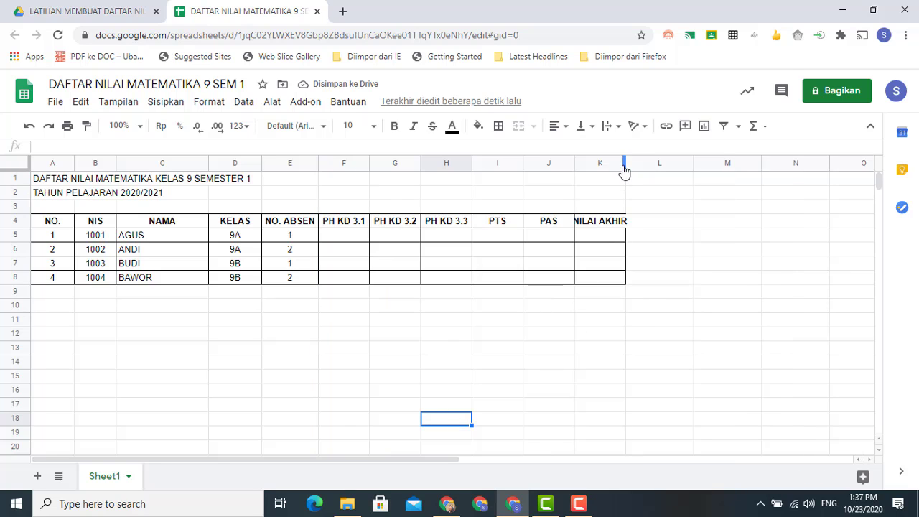
left_click_drag(625, 164, 639, 163)
left_click(568, 351)
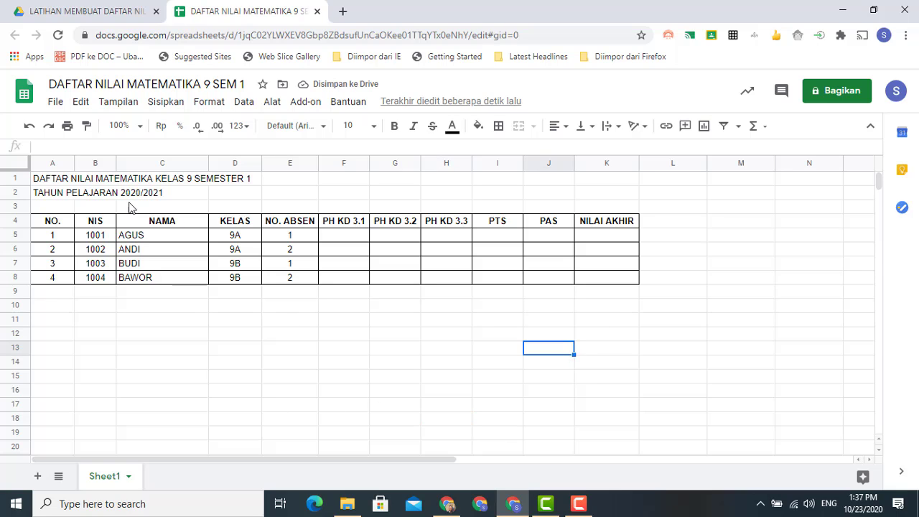
Step: Rename Sheet1 as DAFTAR NILAI
right_click(101, 481)
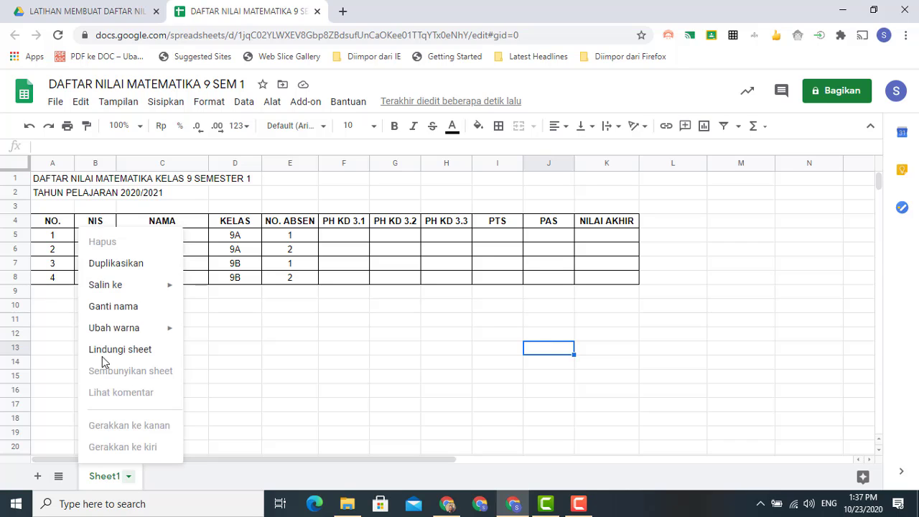
left_click(120, 307)
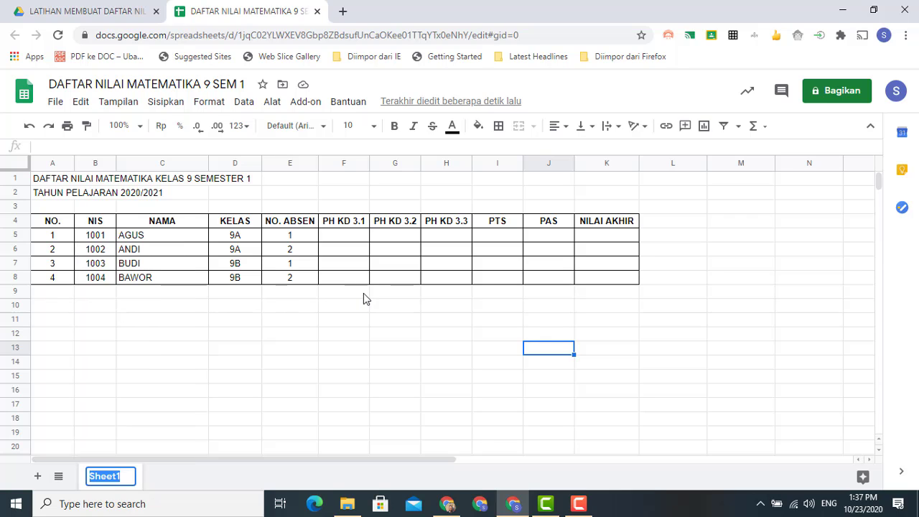
type("DAFT")
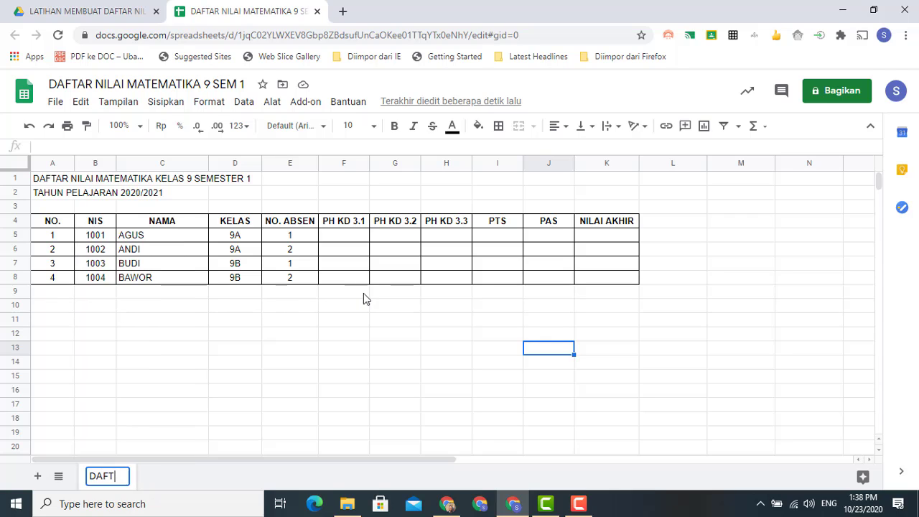
type("AR NILAI")
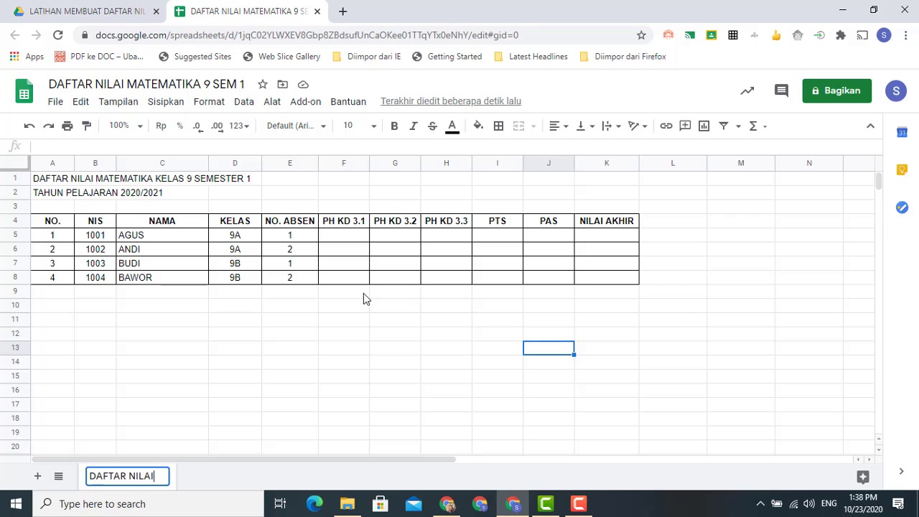
left_click(242, 349)
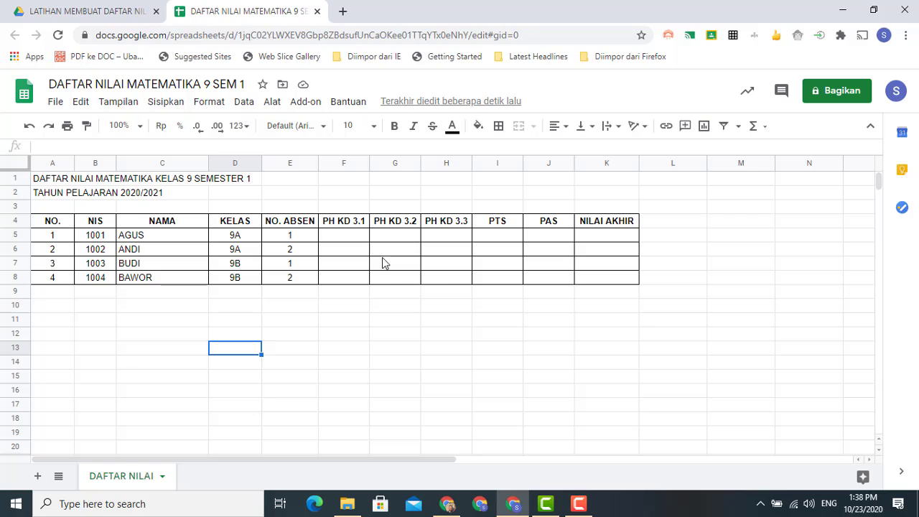
left_click(350, 240)
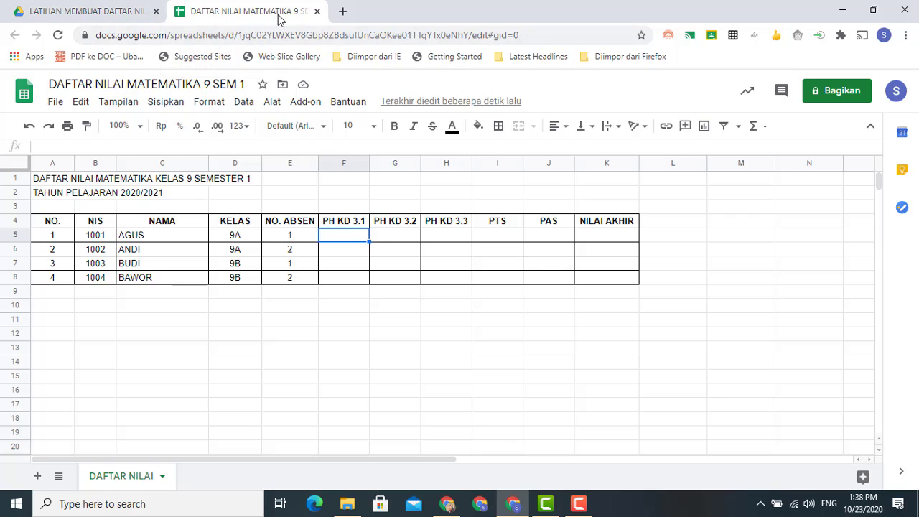
Step: Switch to Google Drive and create a new blank Google Form in the LATIHAN MEMBUAT DAFTAR NILAI folder
left_click(86, 12)
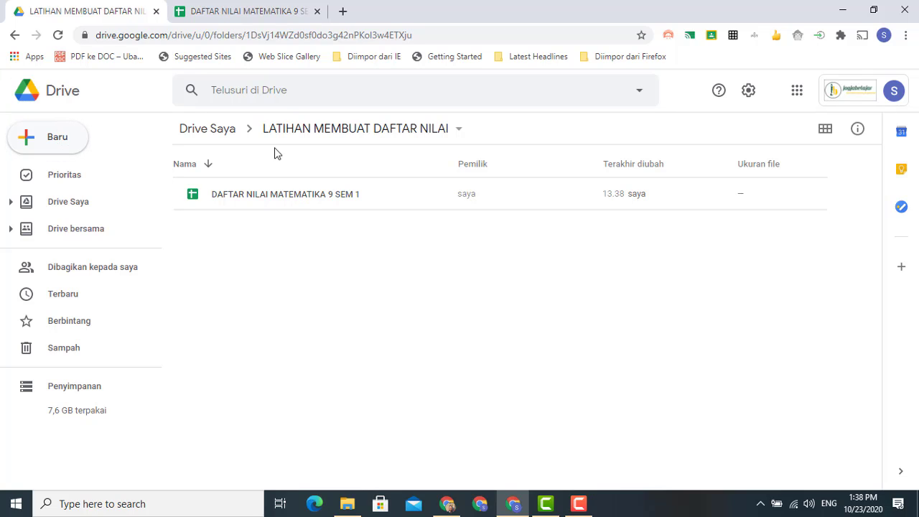
left_click(247, 12)
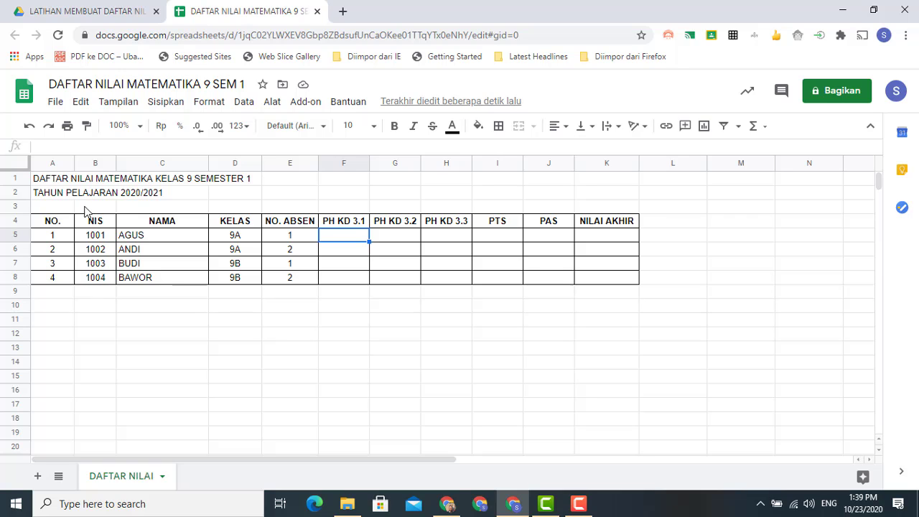
left_click(87, 13)
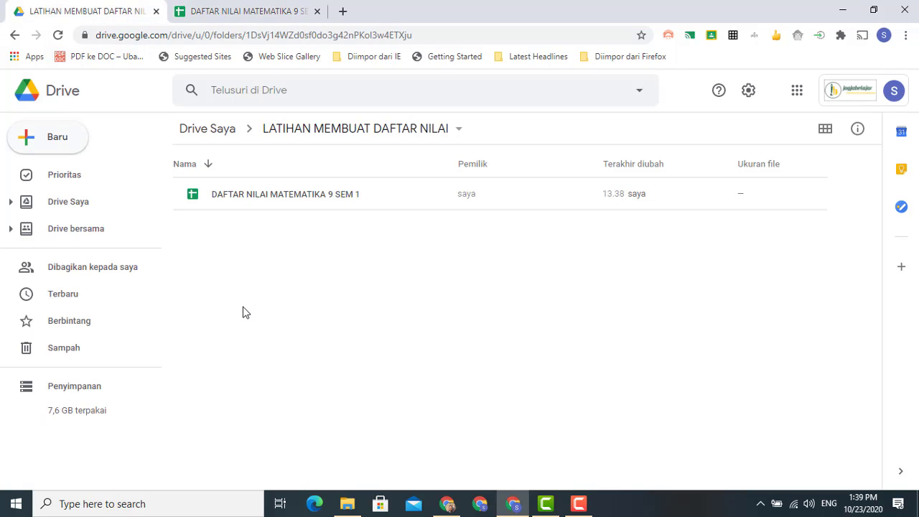
left_click(55, 140)
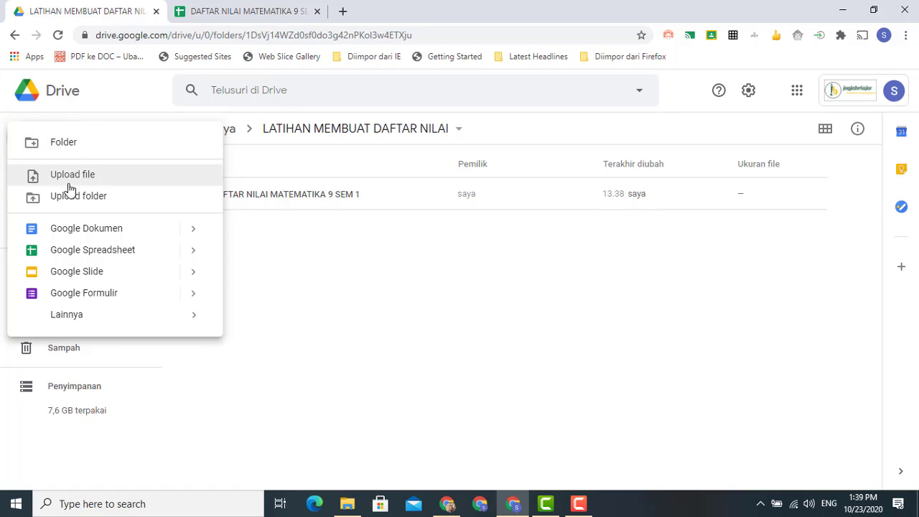
left_click(84, 294)
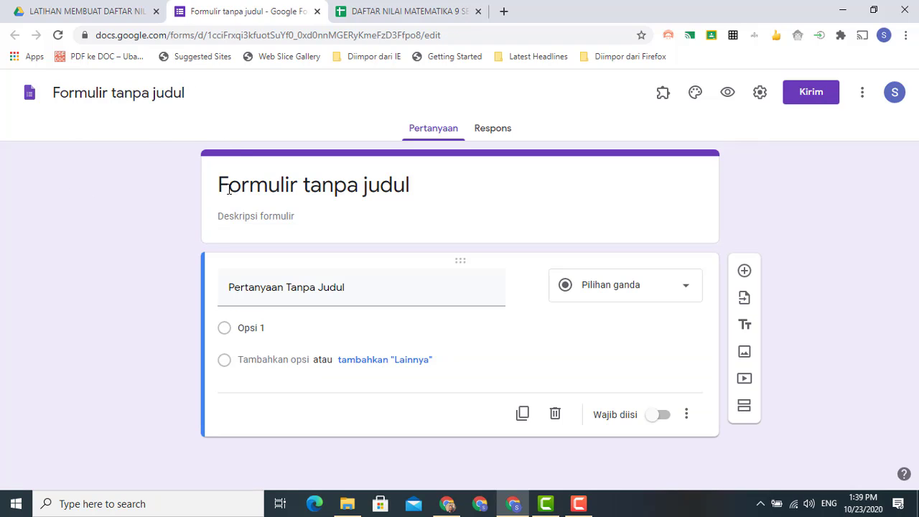
Step: Replace the untitled form's file name with MASTER SOAL and apply the same name as the form title
left_click(177, 96)
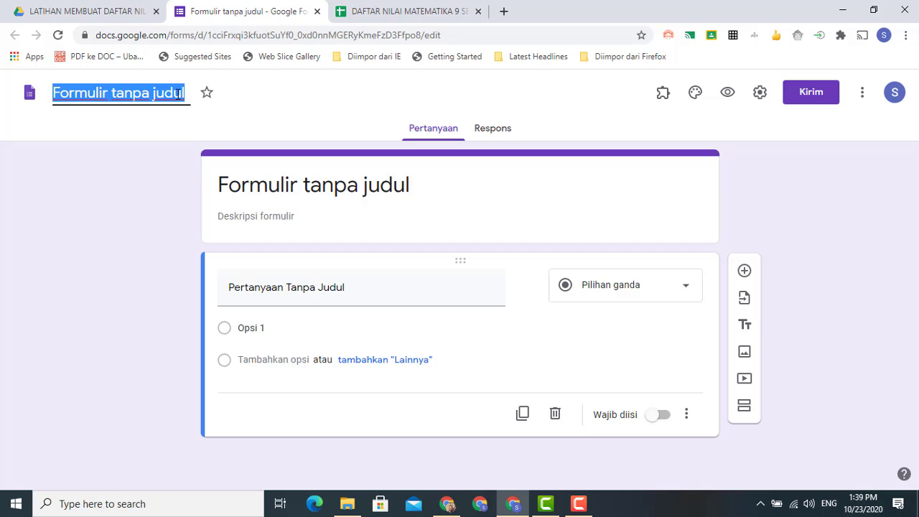
left_click(177, 96)
type("MASTE")
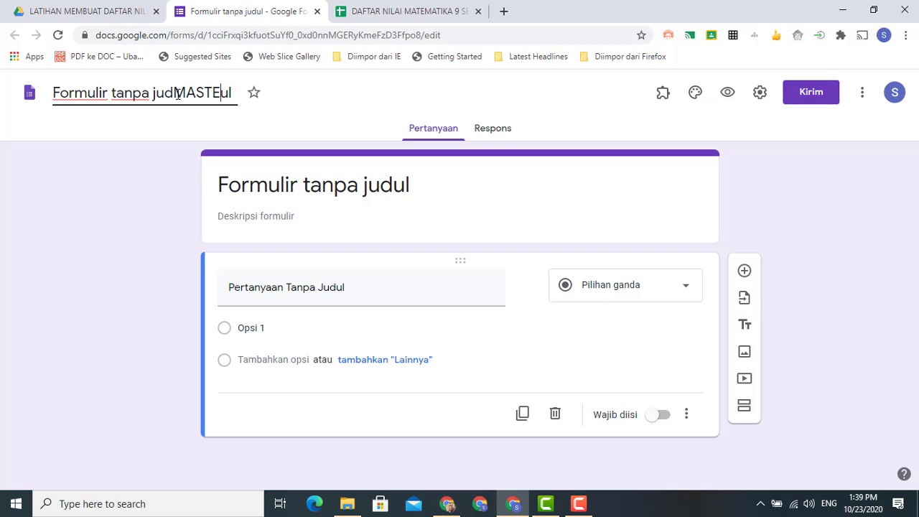
type("R")
key("BackSpace")
key("BackSpace")
key("BackSpace")
key("BackSpace")
key("BackSpace")
key("BackSpace")
key("BackSpace")
key("BackSpace")
key("BackSpace")
key("BackSpace")
key("BackSpace")
key("BackSpace")
key("BackSpace")
key("BackSpace")
key("BackSpace")
key("BackSpace")
key("BackSpace")
key("BackSpace")
key("BackSpace")
key("BackSpace")
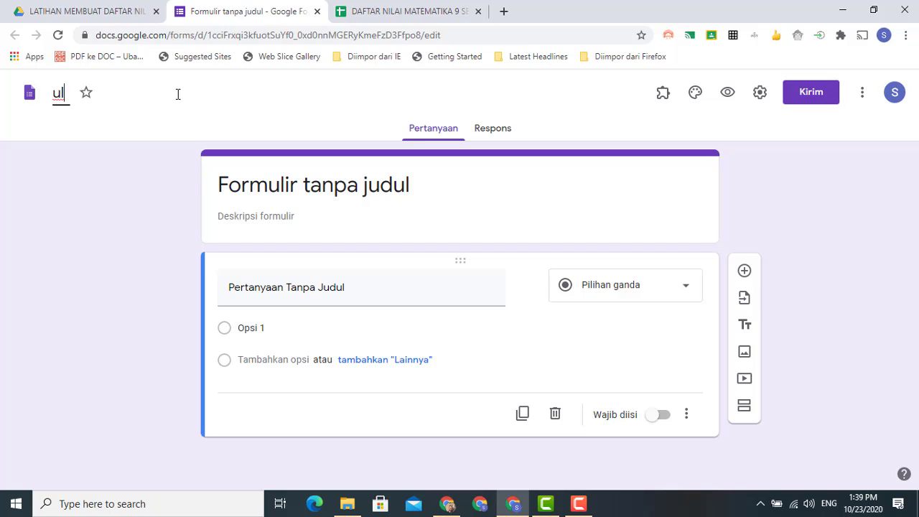
key("Delete")
key("Delete")
type("MAS")
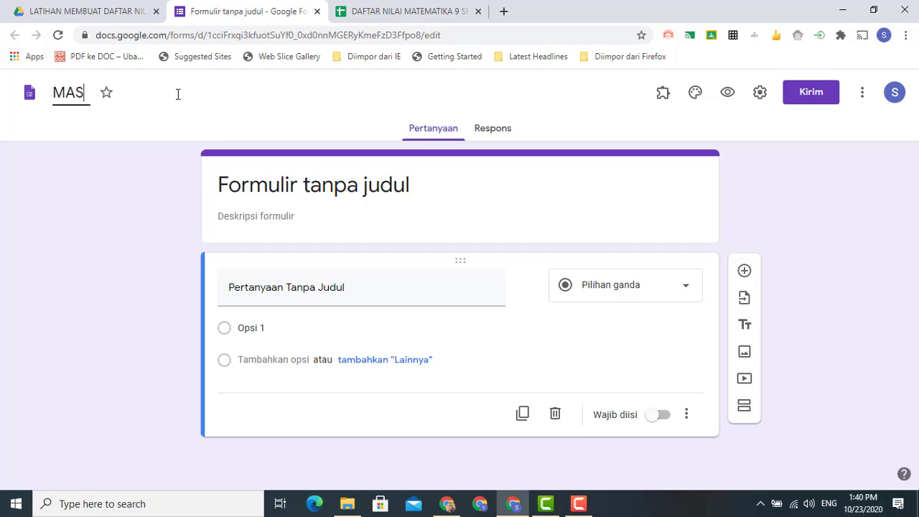
type("TER SOAL")
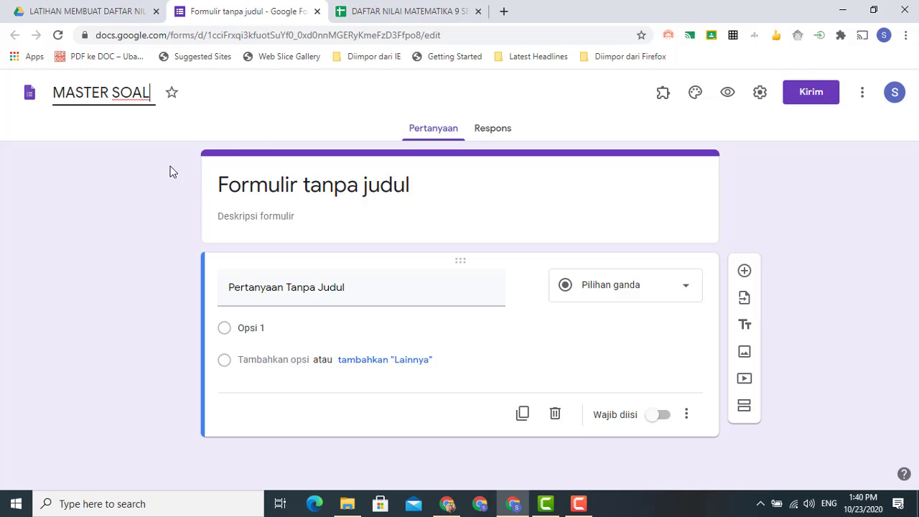
left_click(268, 185)
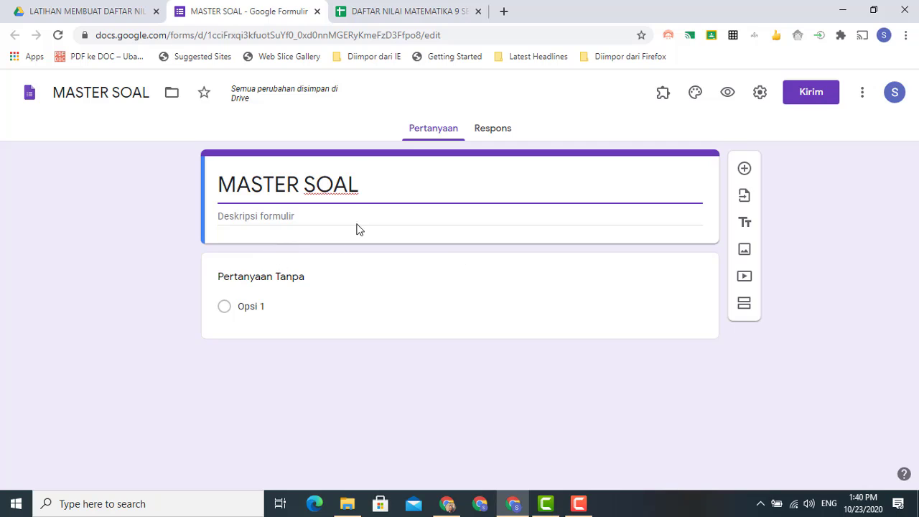
left_click(294, 216)
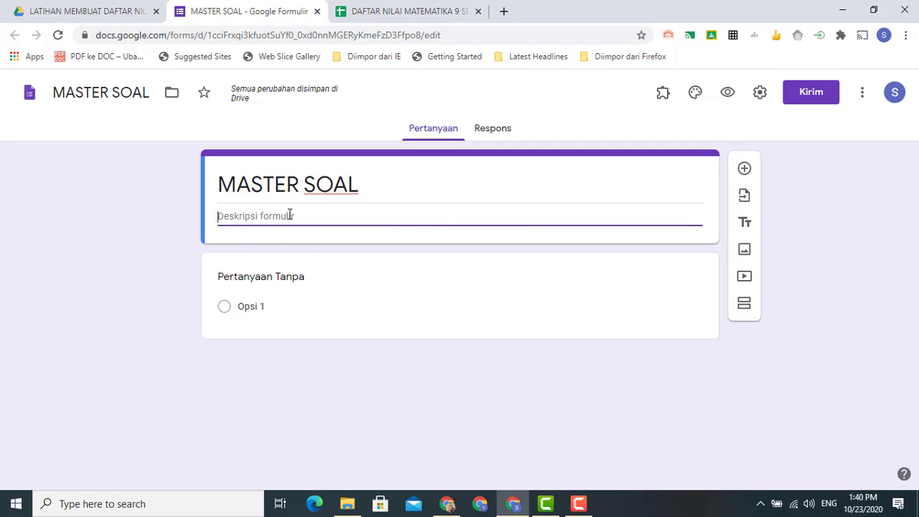
Step: Retitle the untitled first question as NIS and make it a required short-answer question
left_click(359, 291)
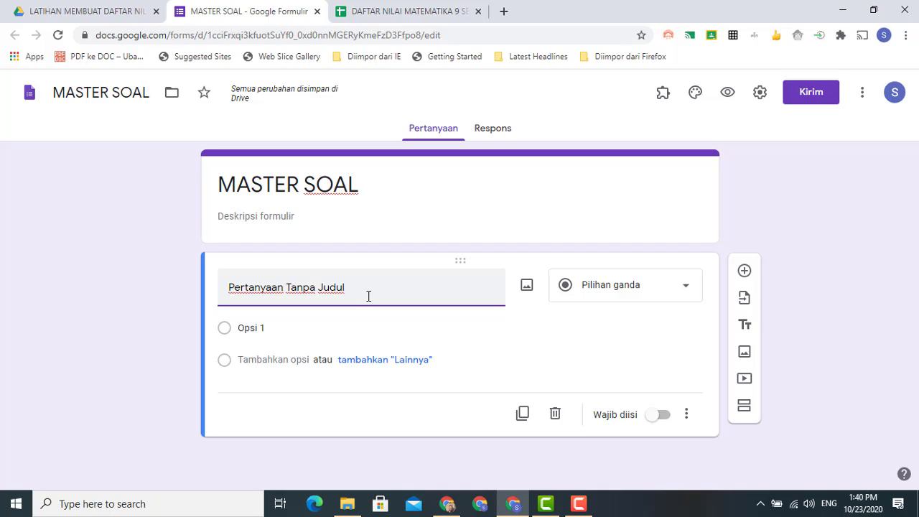
type("NIS")
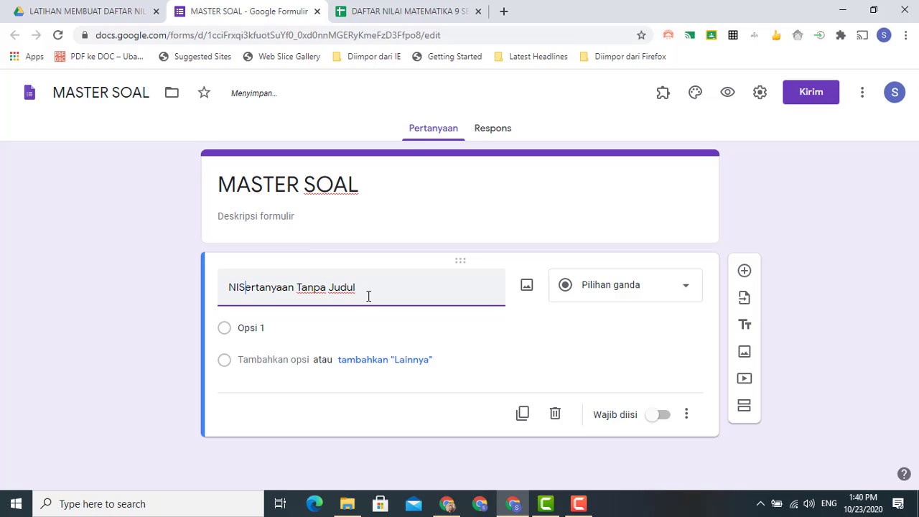
key("ctrl+Delete")
key("ctrl+Delete")
key("ctrl+Delete")
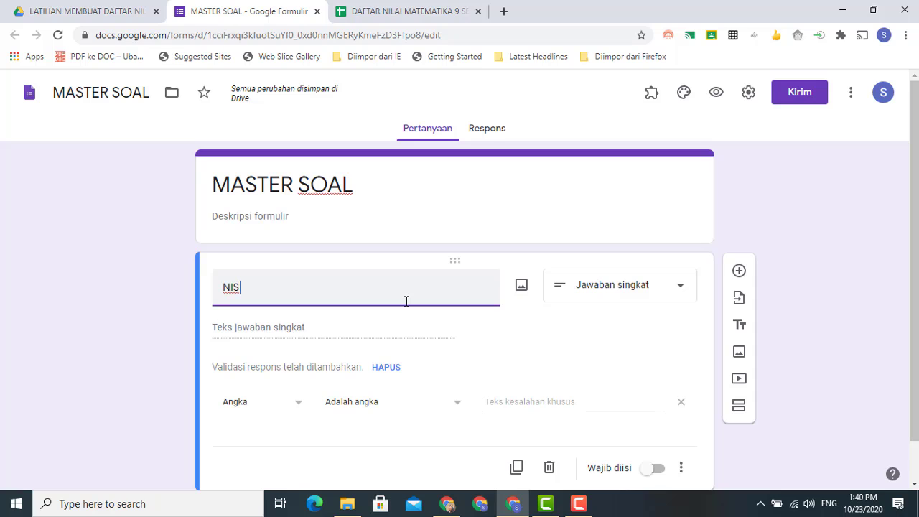
scroll(395, 300, "down", 1)
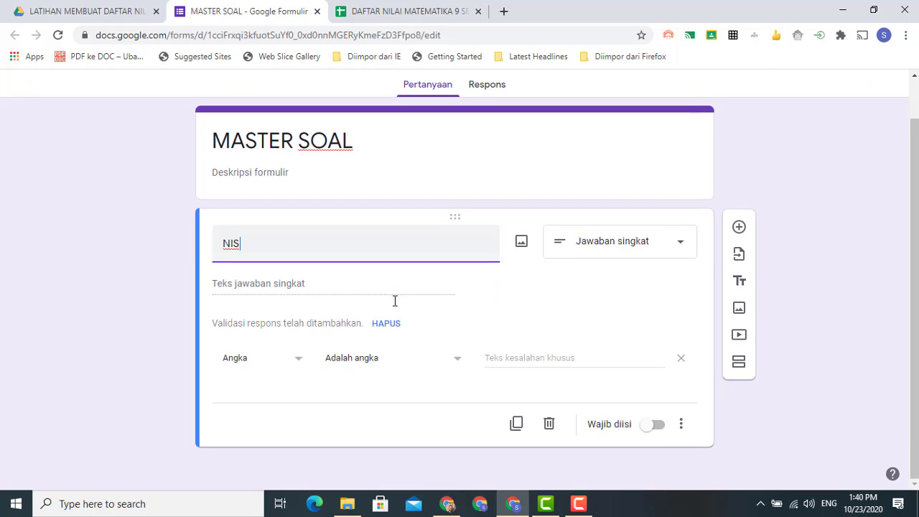
left_click(656, 428)
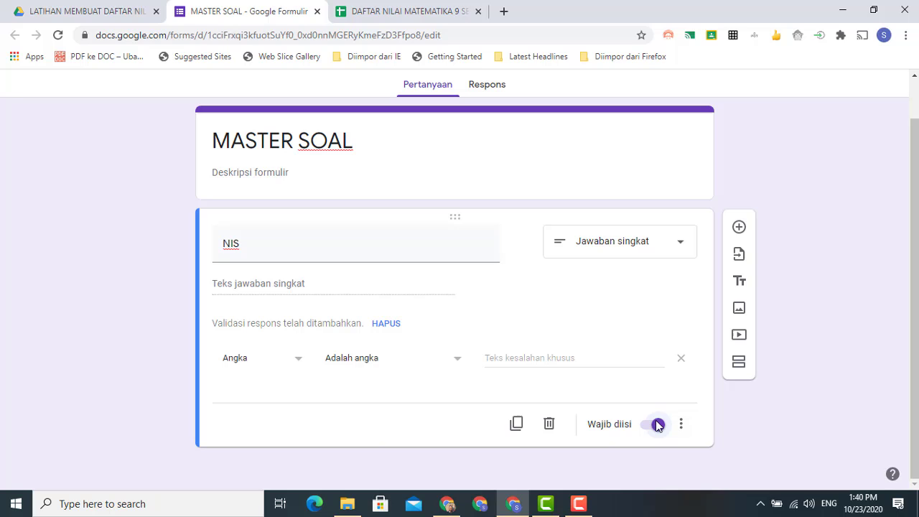
Step: Add a short-answer question titled NAMA below NIS and make it required
left_click(738, 232)
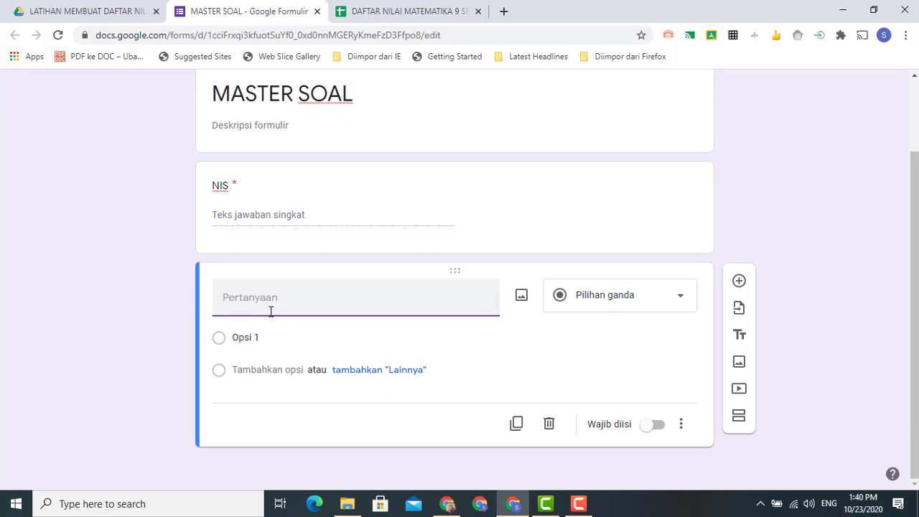
type("NAMA")
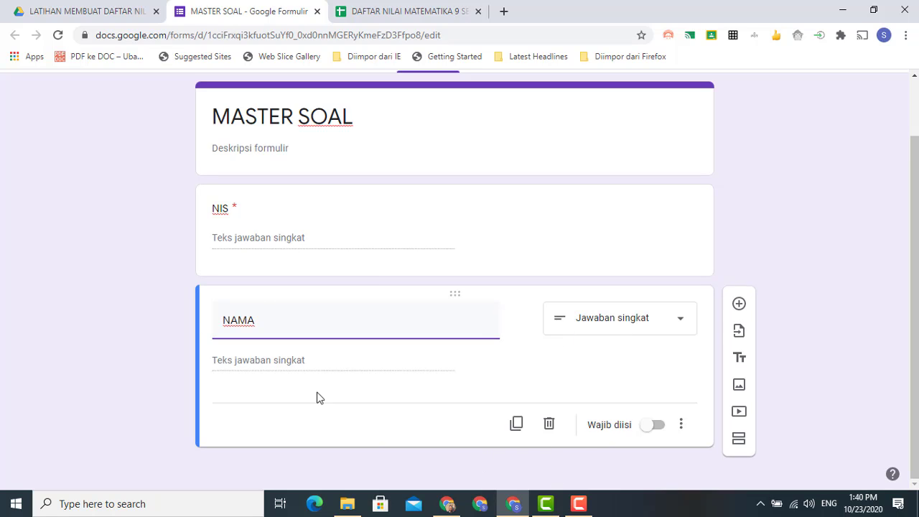
left_click(660, 427)
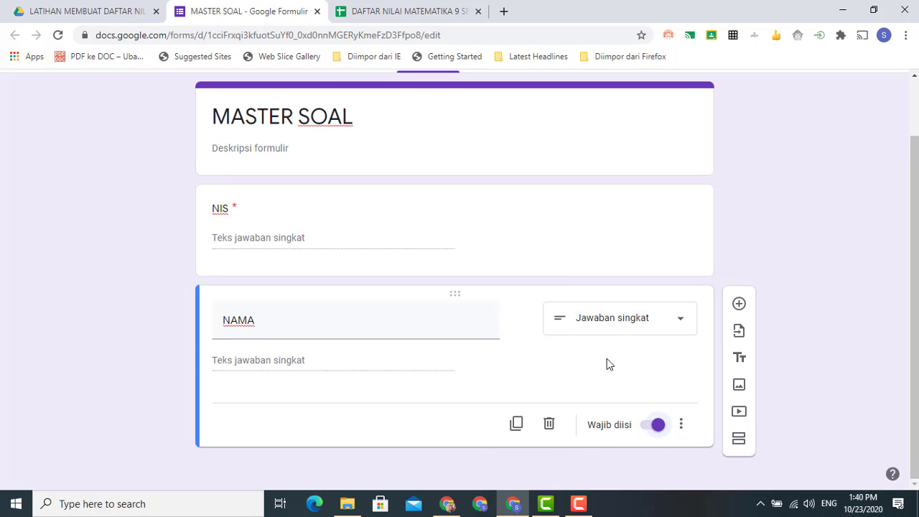
Step: Add a question titled KELAS below NAMA and set its type to Drop-down
left_click(740, 307)
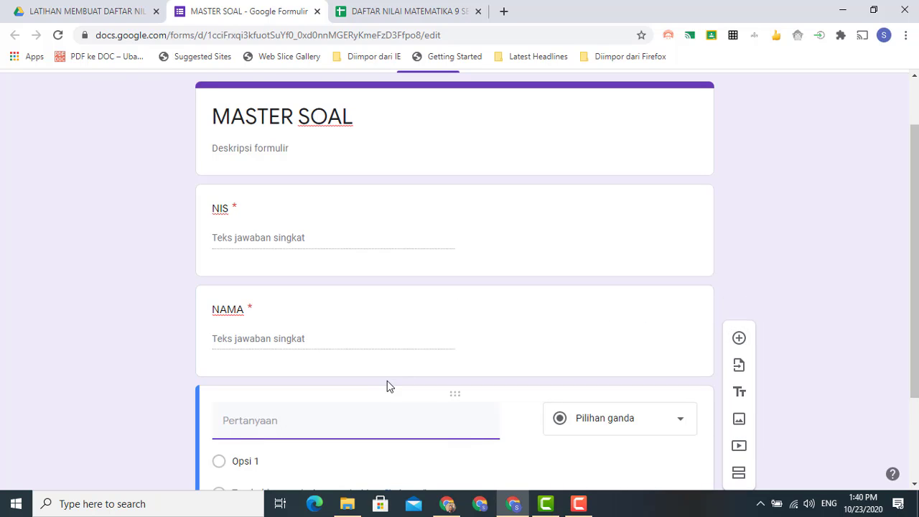
type("KELAS")
scroll(387, 386, "down", 2)
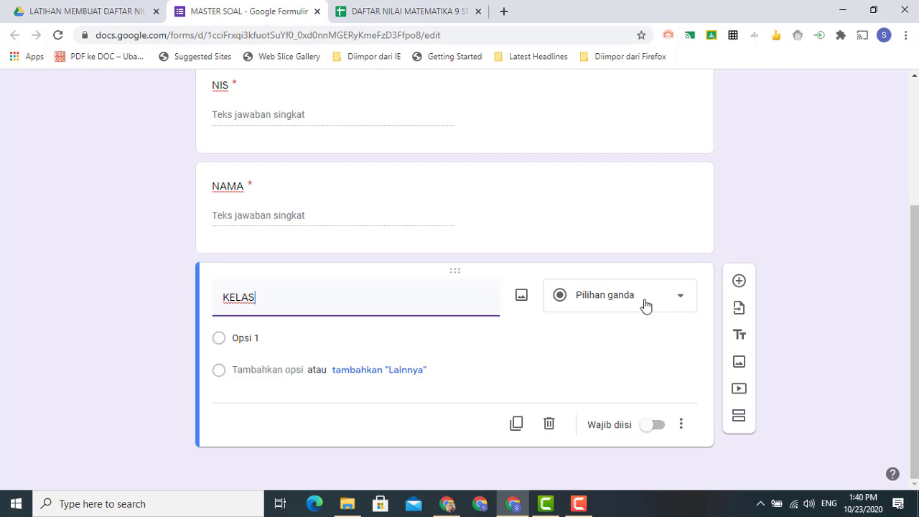
left_click(681, 303)
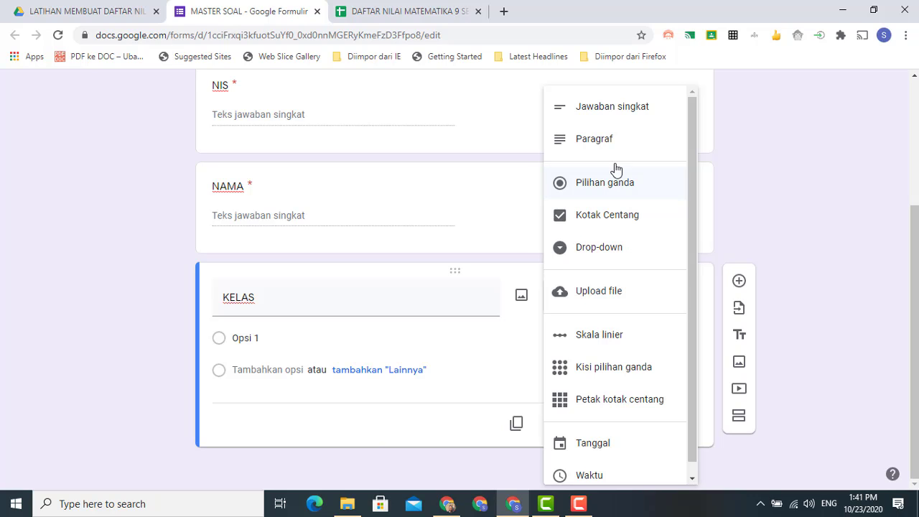
left_click(593, 251)
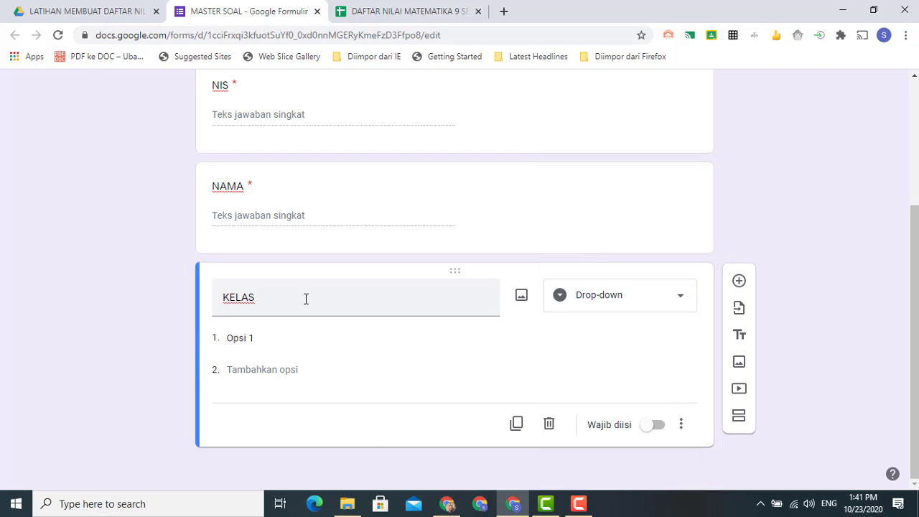
Step: Give the KELAS question the options 9A and 9B and make it required
left_click(257, 337)
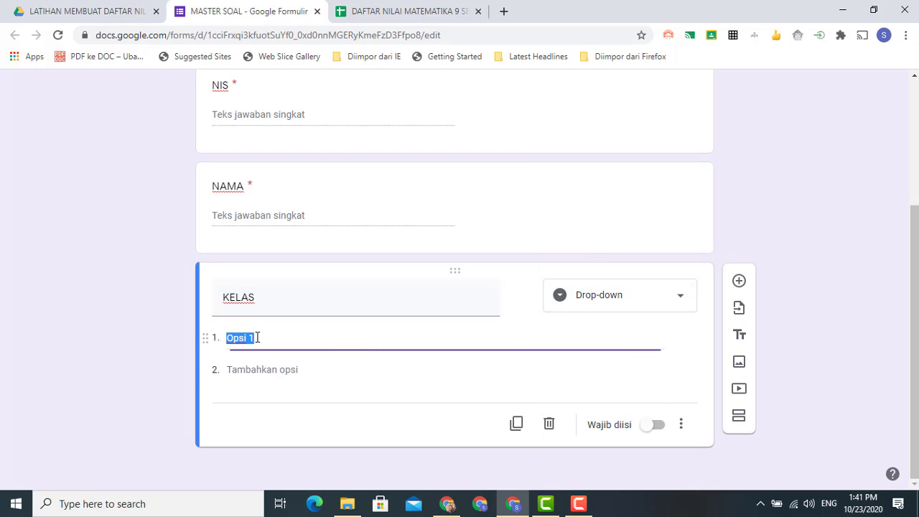
type("9A")
key("Return")
type("9B")
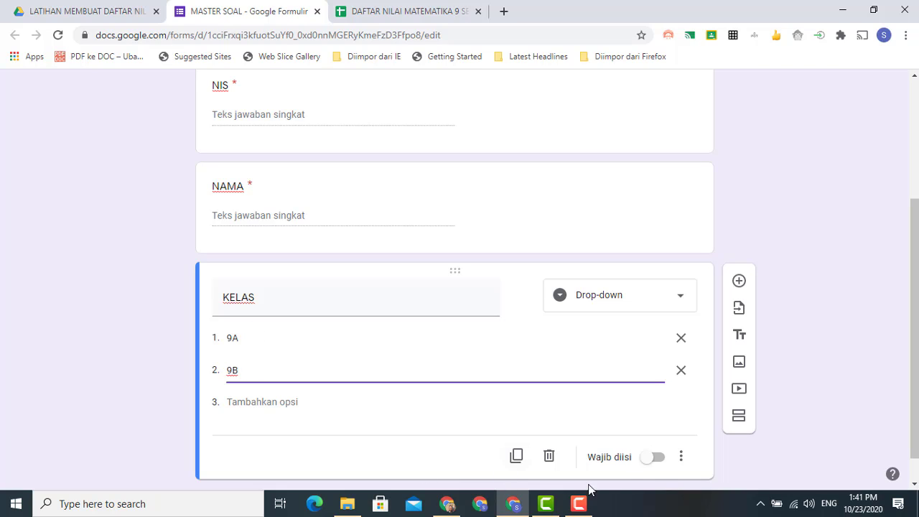
left_click(661, 461)
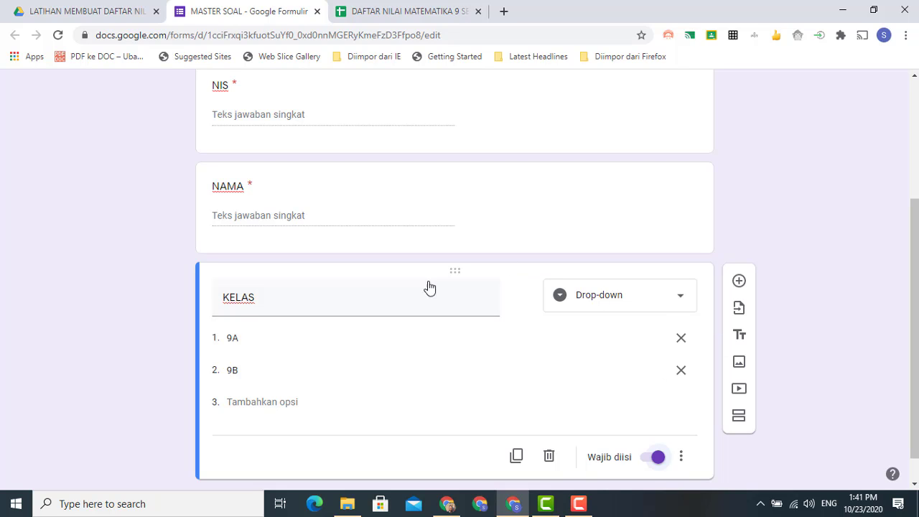
Step: Add a short-answer question titled NO. ABSEN below KELAS and make it required
left_click(739, 281)
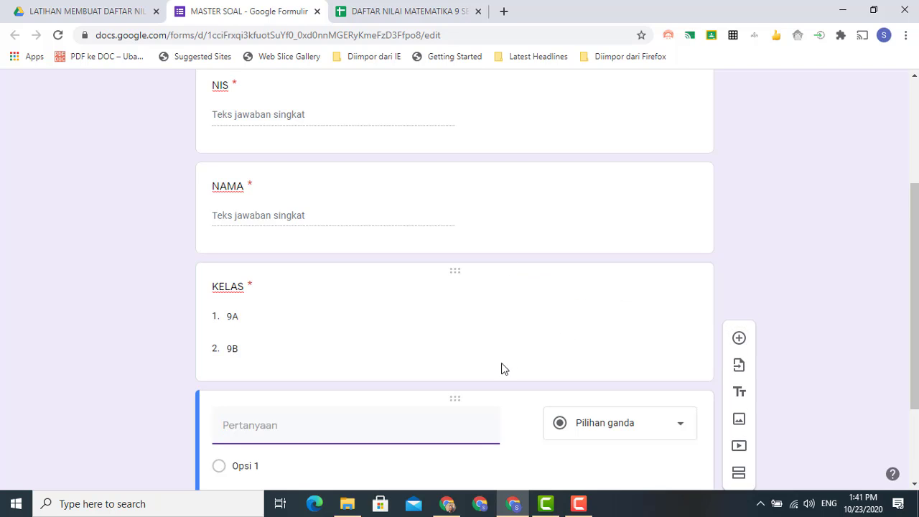
left_click(283, 294)
type("N")
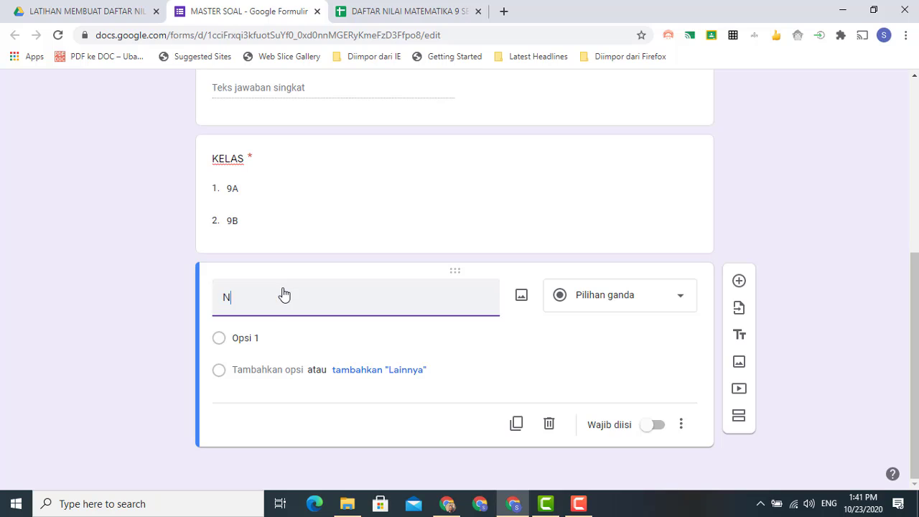
type("O. ABSEN")
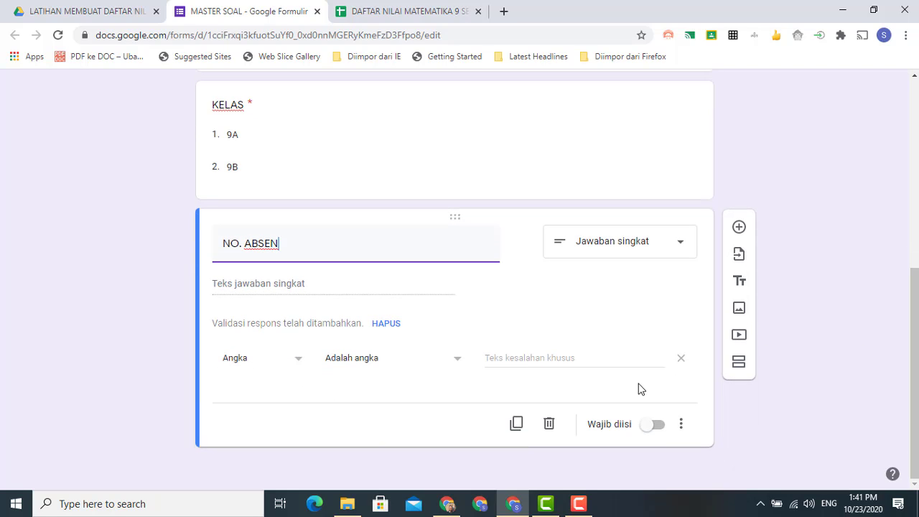
left_click(658, 425)
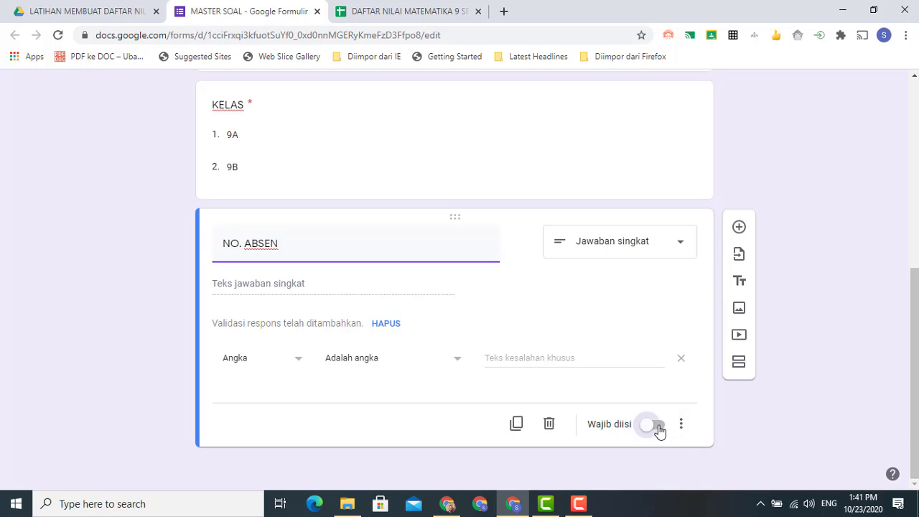
Step: Add a blank question below NO. ABSEN and insert a new section between the two questions
left_click(738, 227)
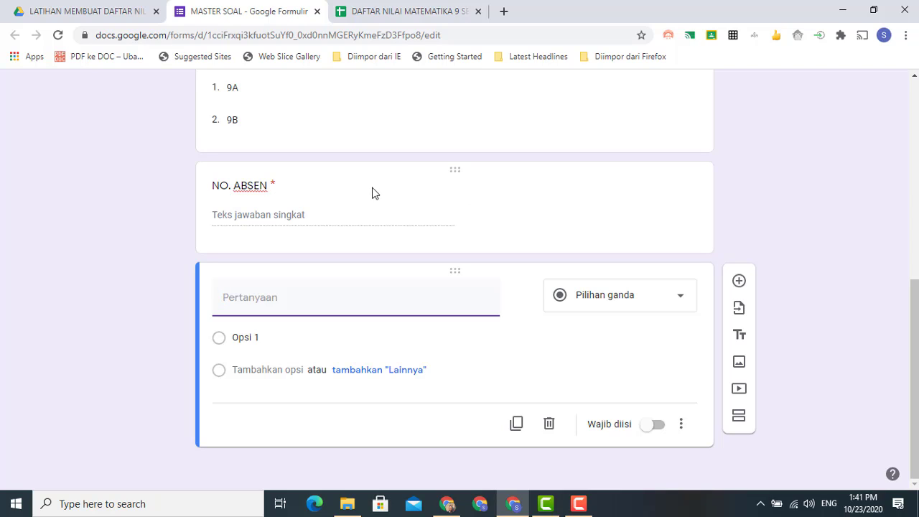
left_click(686, 211)
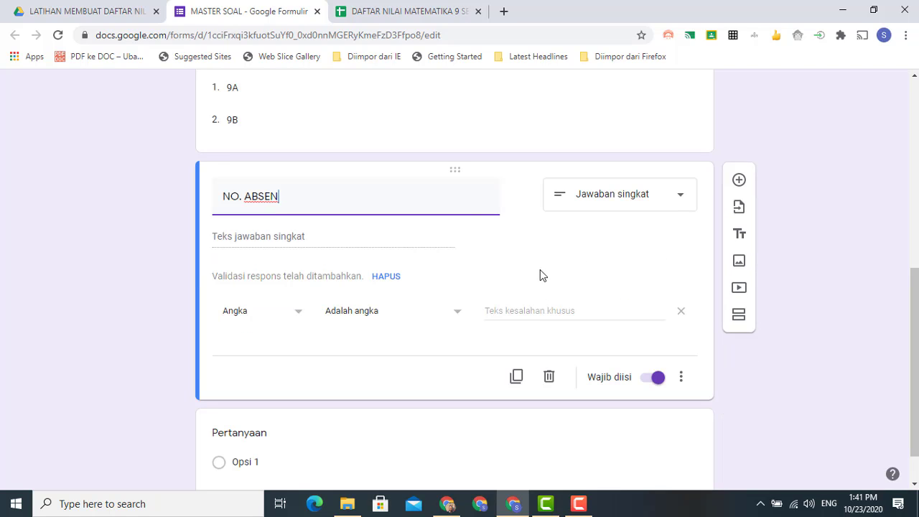
scroll(640, 383, "down", 1)
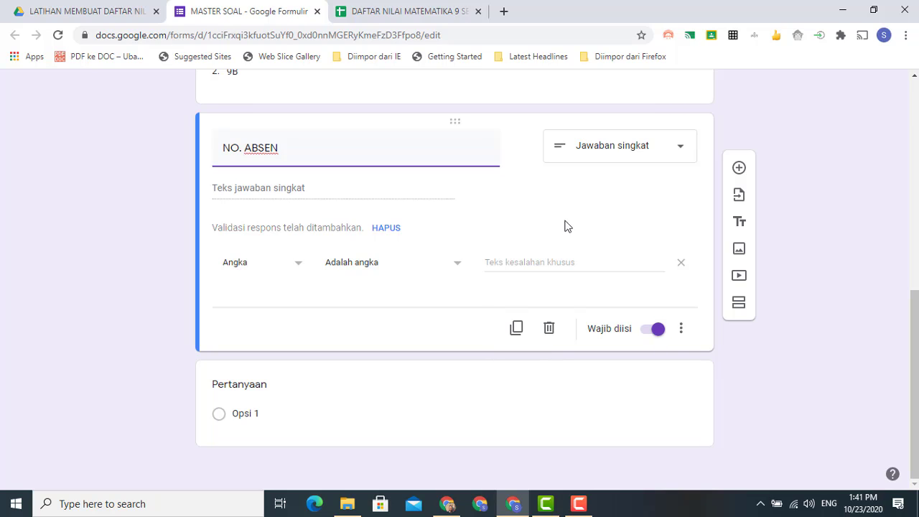
left_click(738, 306)
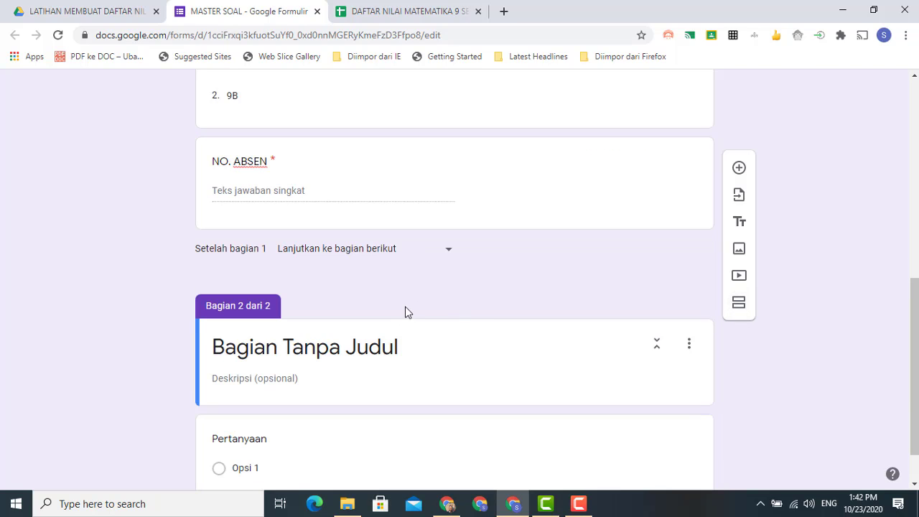
Step: Change the second section's title to Bagian Soal and select the blank question beneath it
scroll(405, 308, "down", 1)
scroll(589, 245, "up", 8)
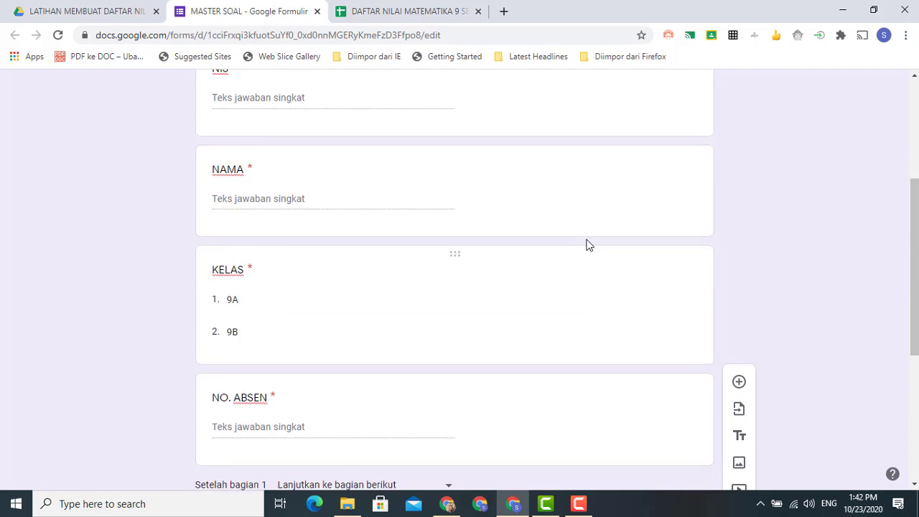
scroll(492, 273, "down", 2)
scroll(492, 276, "down", 5)
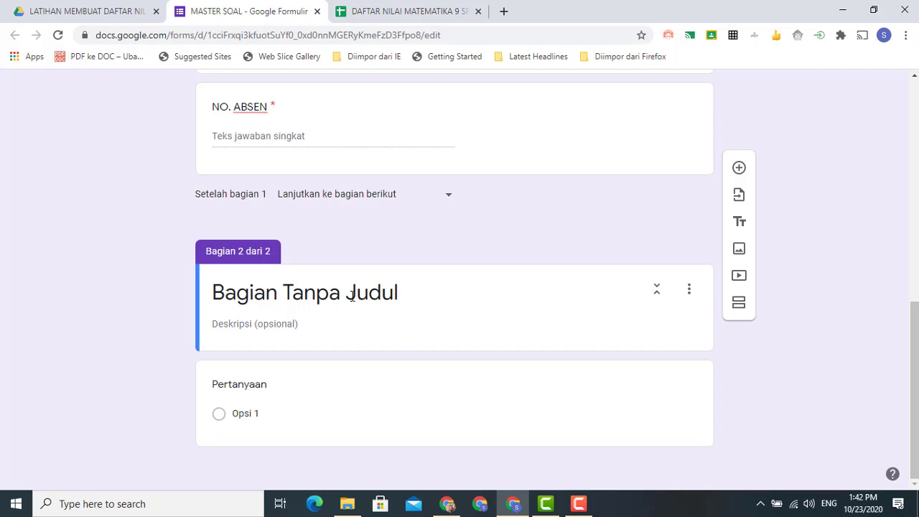
left_click(400, 292)
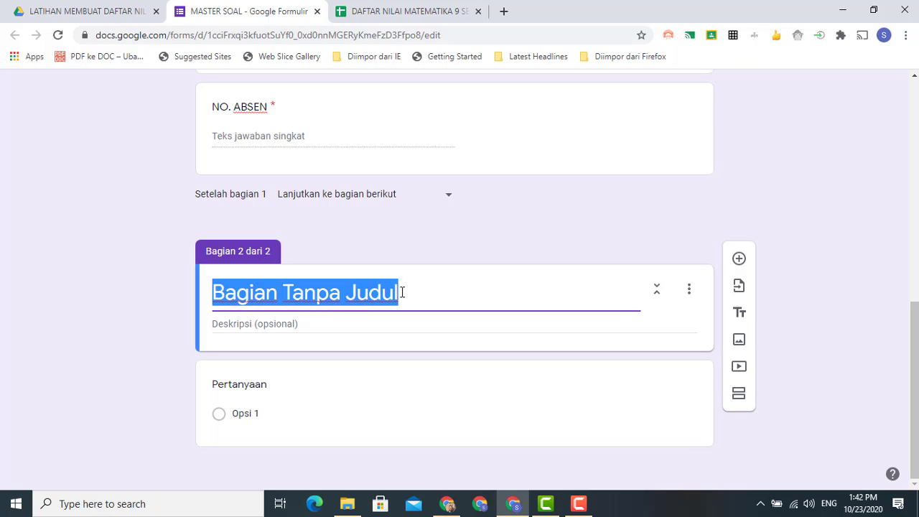
left_click(401, 292)
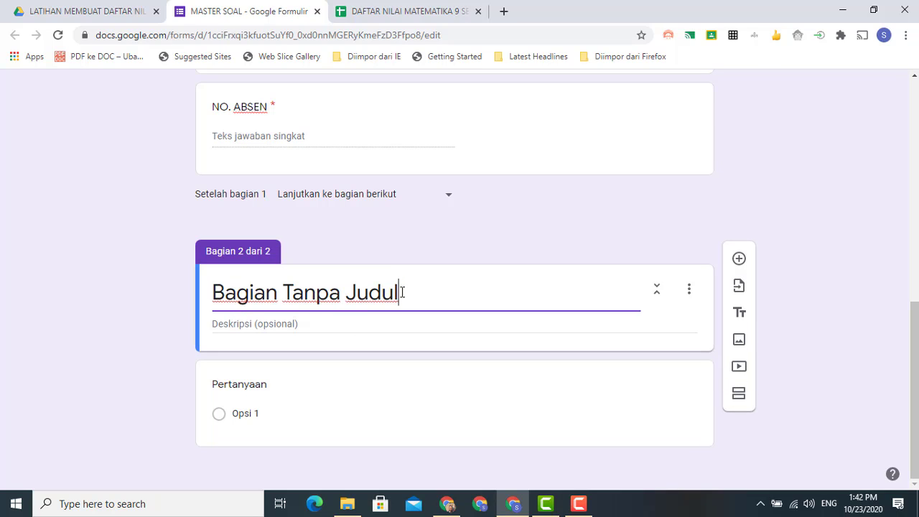
key("BackSpace")
key("BackSpace")
key("BackSpace")
key("BackSpace")
key("BackSpace")
key("BackSpace")
key("BackSpace")
key("BackSpace")
key("BackSpace")
key("BackSpace")
key("BackSpace")
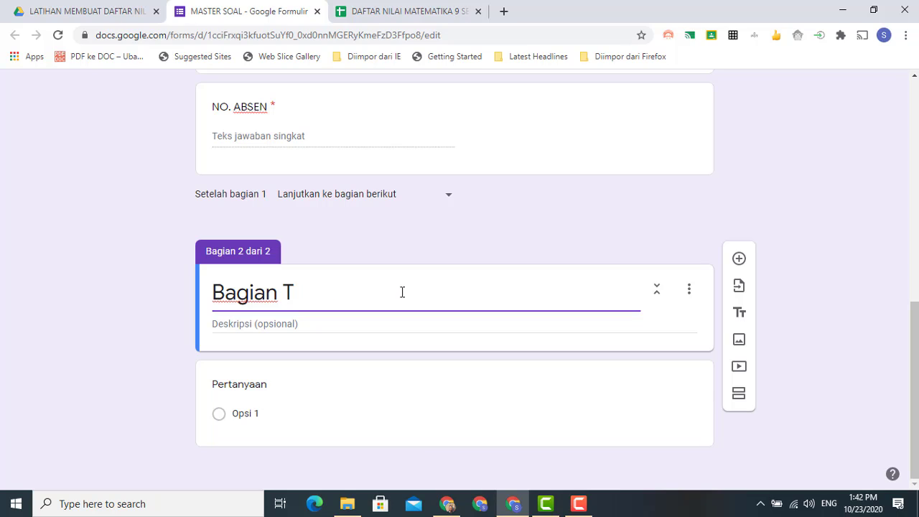
type("Soal")
left_click(647, 393)
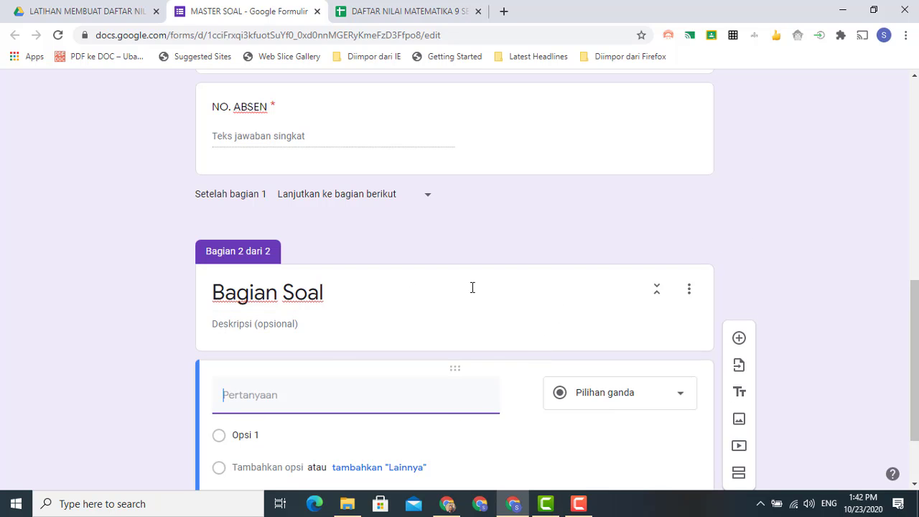
Step: Change the NIS question's response validation to Ekspresi reguler with the Kecocokan condition
scroll(472, 289, "up", 8)
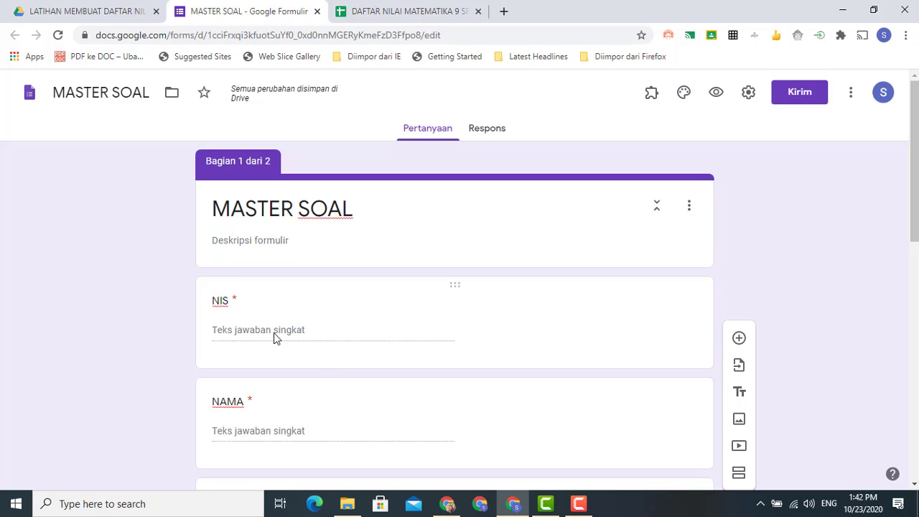
left_click(589, 318)
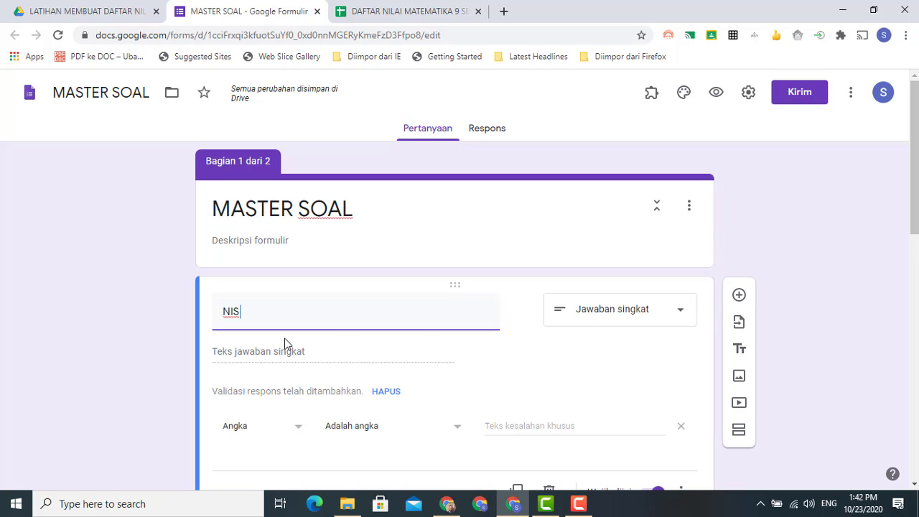
scroll(285, 343, "down", 2)
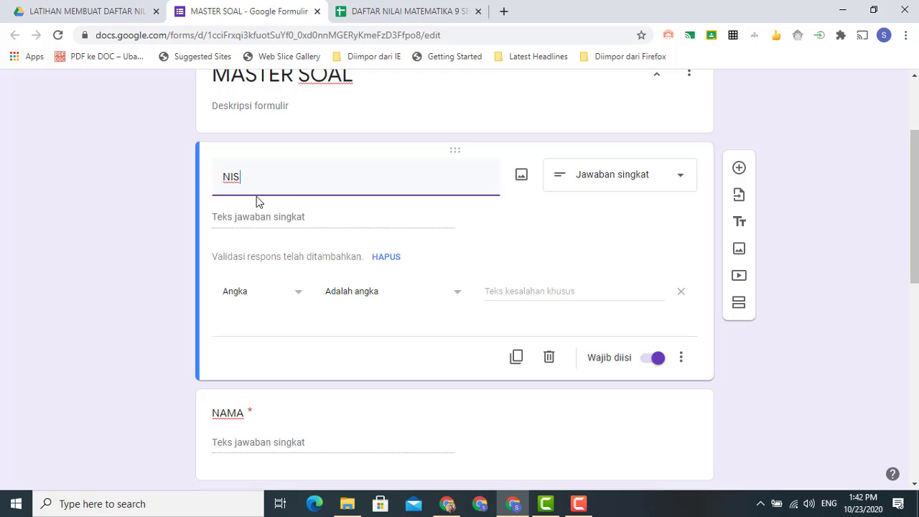
left_click(301, 298)
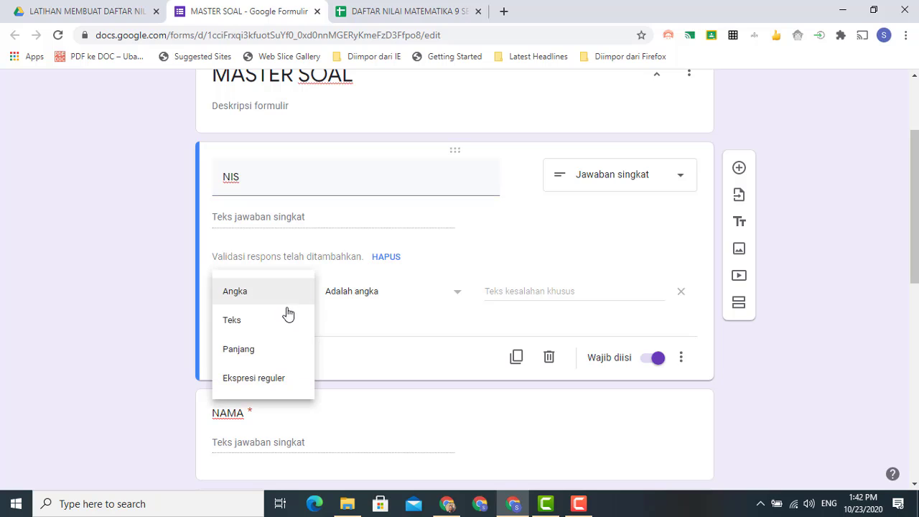
left_click(263, 386)
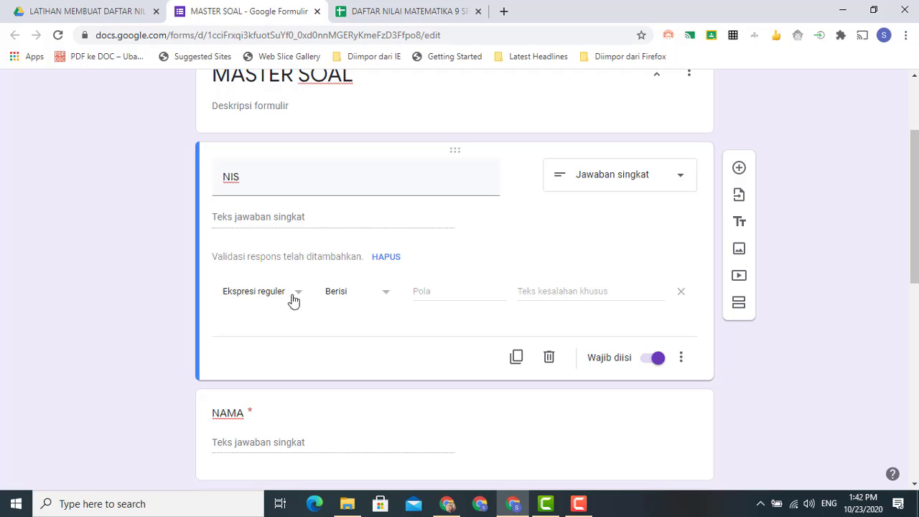
left_click(385, 297)
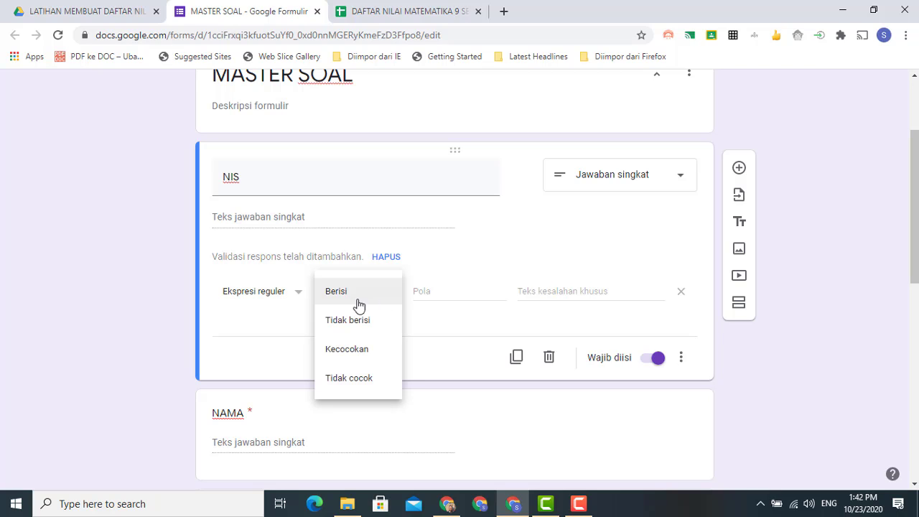
left_click(347, 350)
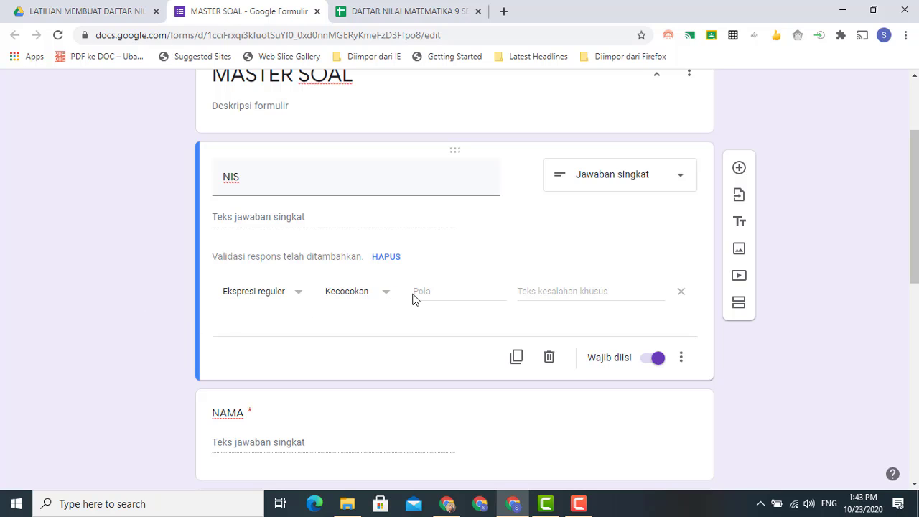
Step: Enter the four students' NIS numbers, separated by |, as the NIS validation pattern
left_click(476, 285)
type("1001|1")
type("002|1003|1004")
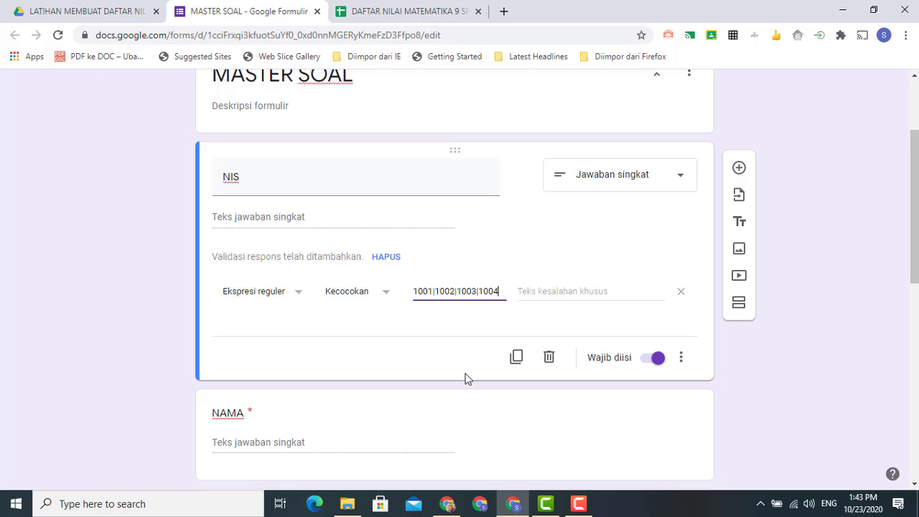
Step: Set the NIS question's custom error text to "Tulis NIS dengan benar"
left_click(511, 323)
left_click(541, 290)
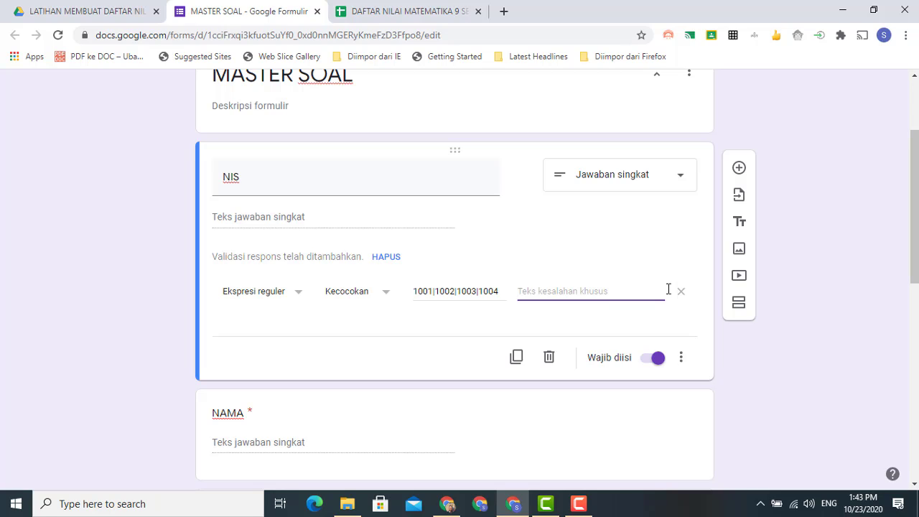
type("Tulis NIS")
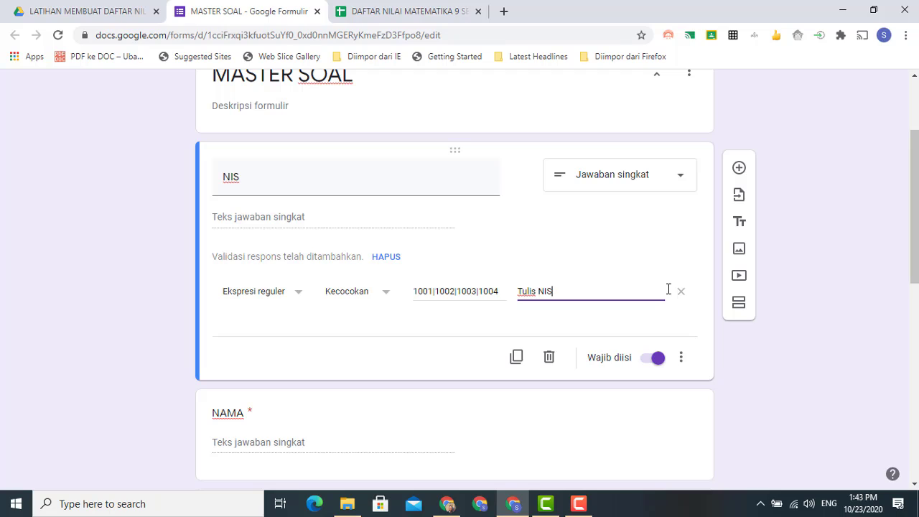
type(" dengan benar")
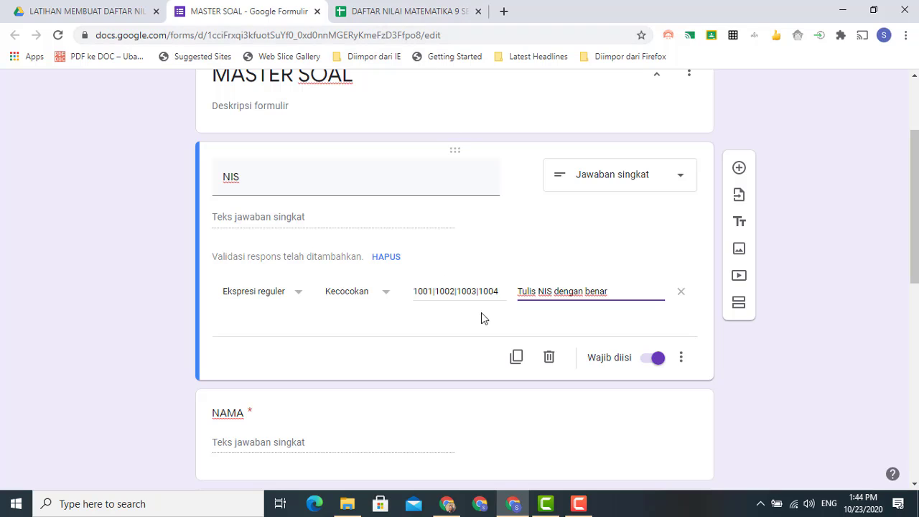
Step: Clear the NIS validation pattern
left_click(497, 291)
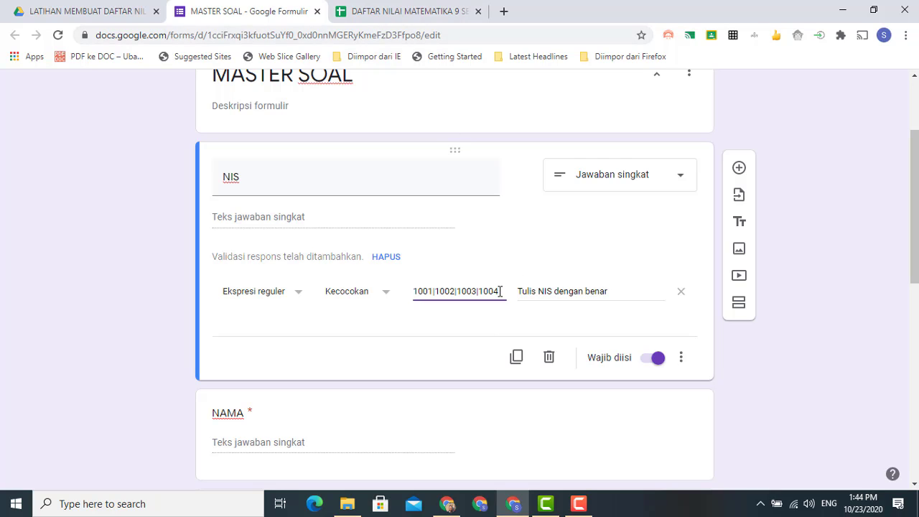
key("ctrl+a")
key("BackSpace")
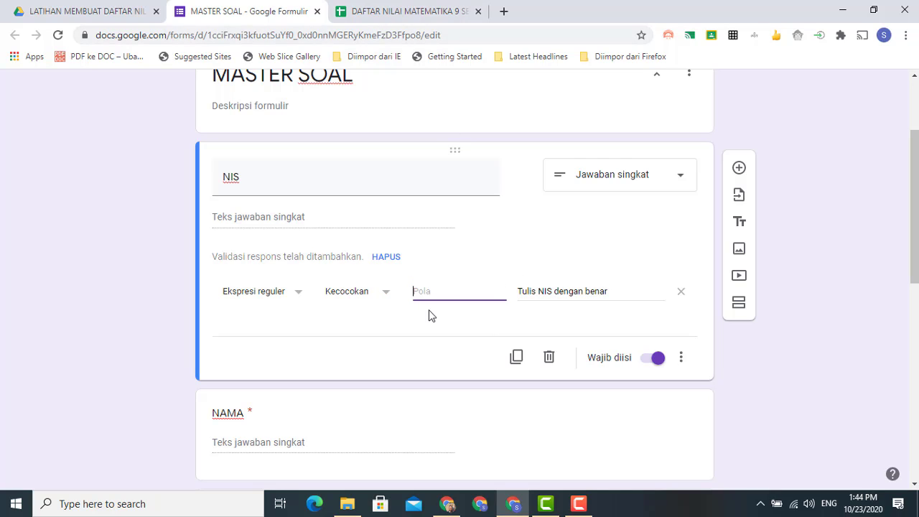
Step: Switch to the DAFTAR NILAI MATEMATIKA 9 SEM 1 spreadsheet and enter =B5 in cell M5 to reference the first NIS
left_click(396, 14)
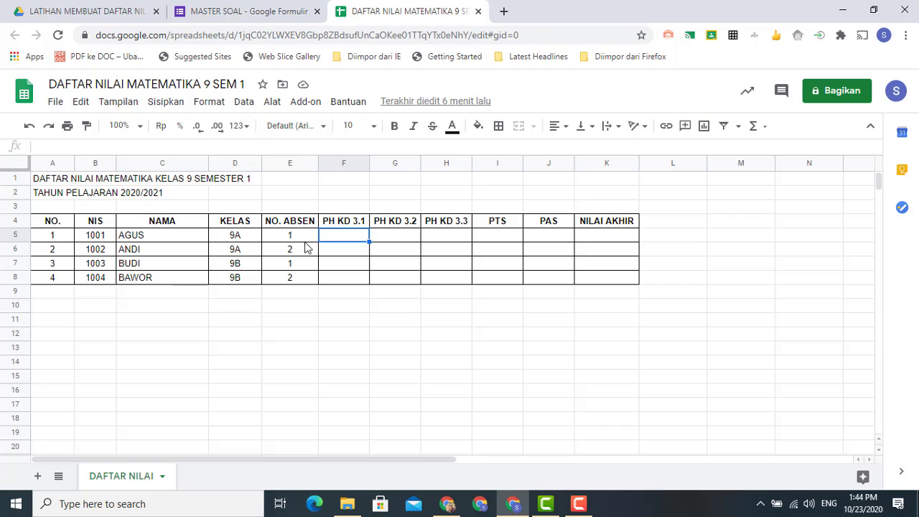
left_click(740, 241)
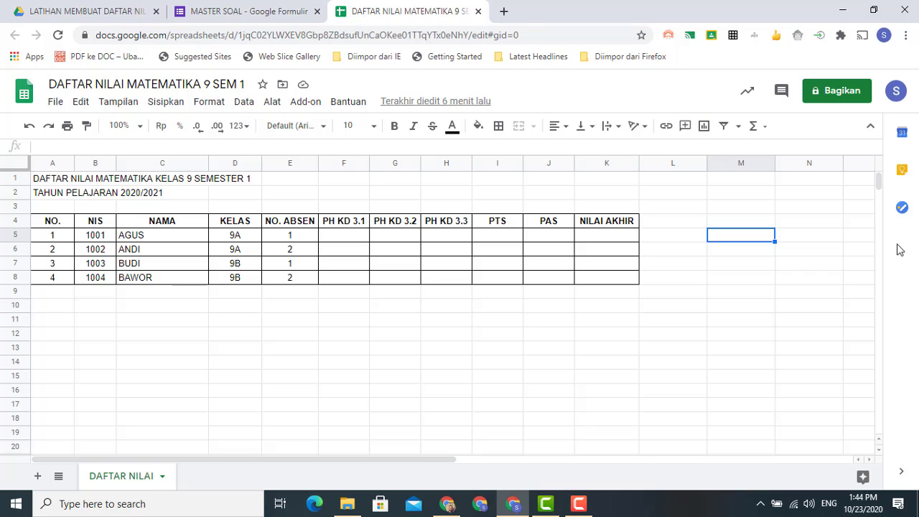
type("=")
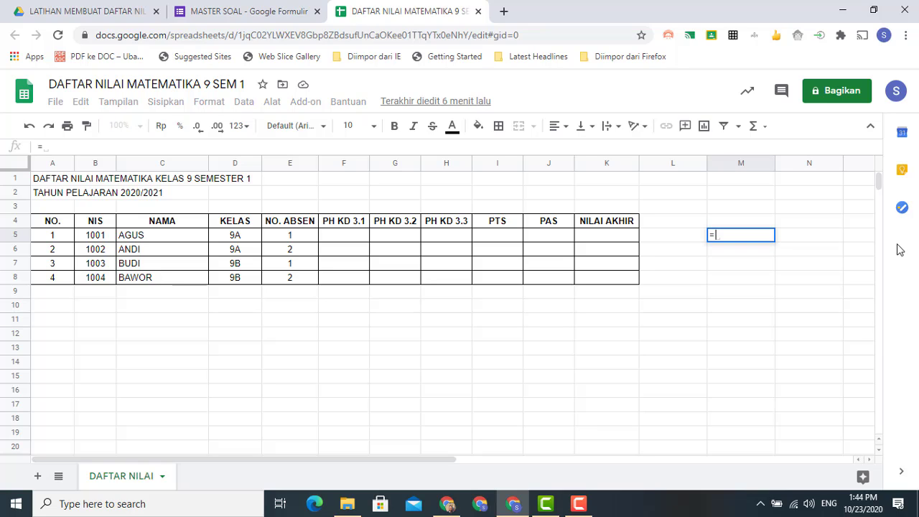
left_click(98, 238)
key("Return")
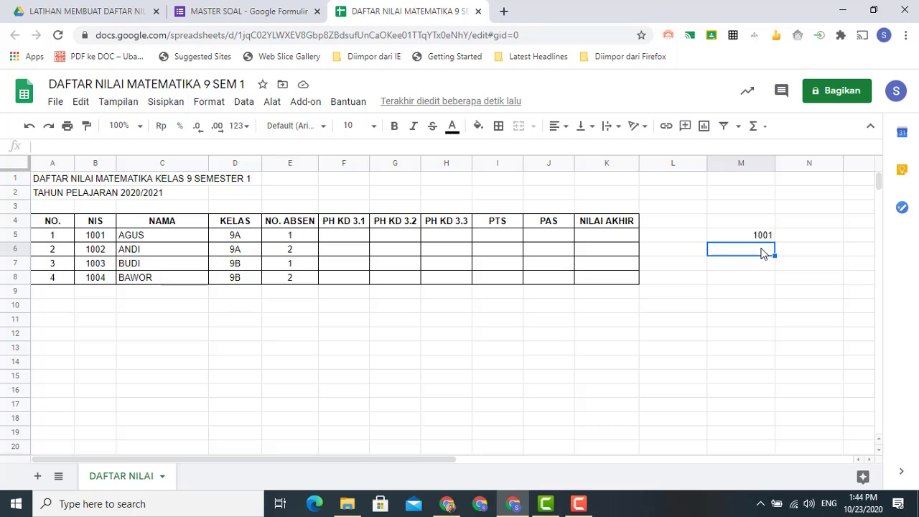
Step: Enter the formula =M5&"|"&B6 in cell M6 to join the first two NIS values with a vertical bar
type("=")
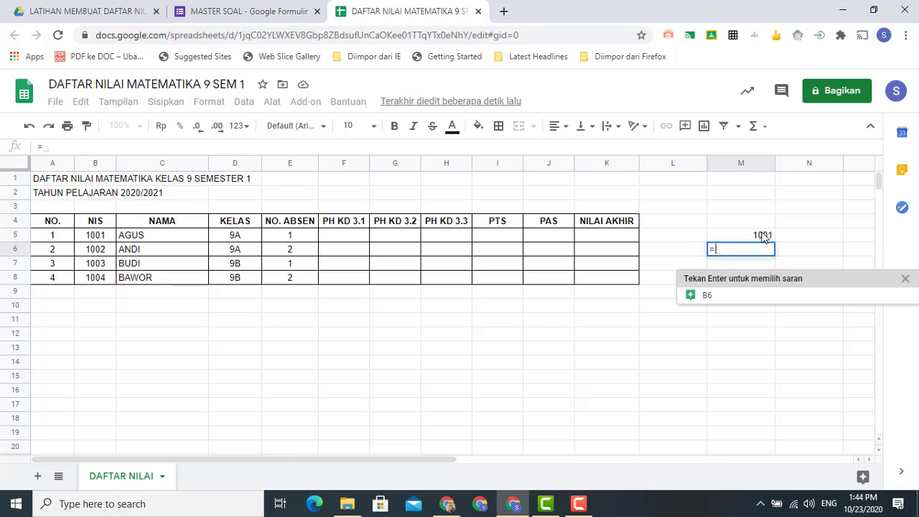
left_click(764, 237)
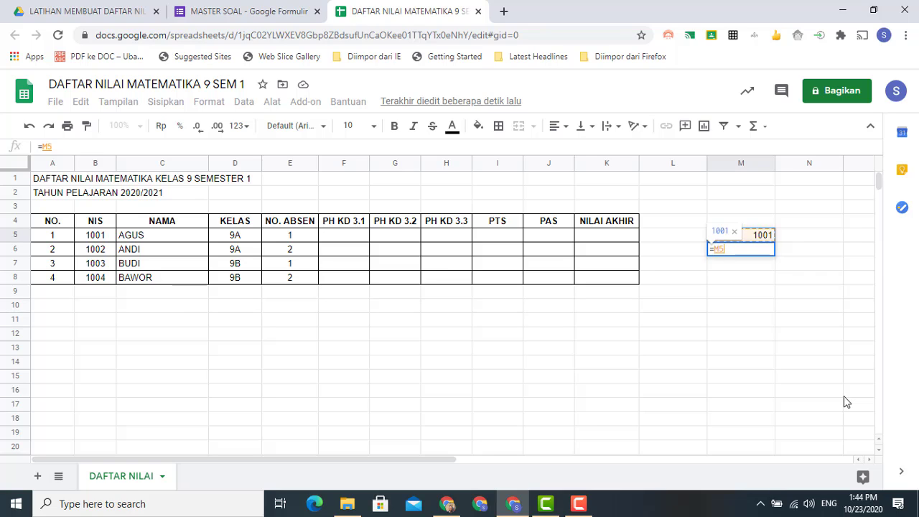
type("&")
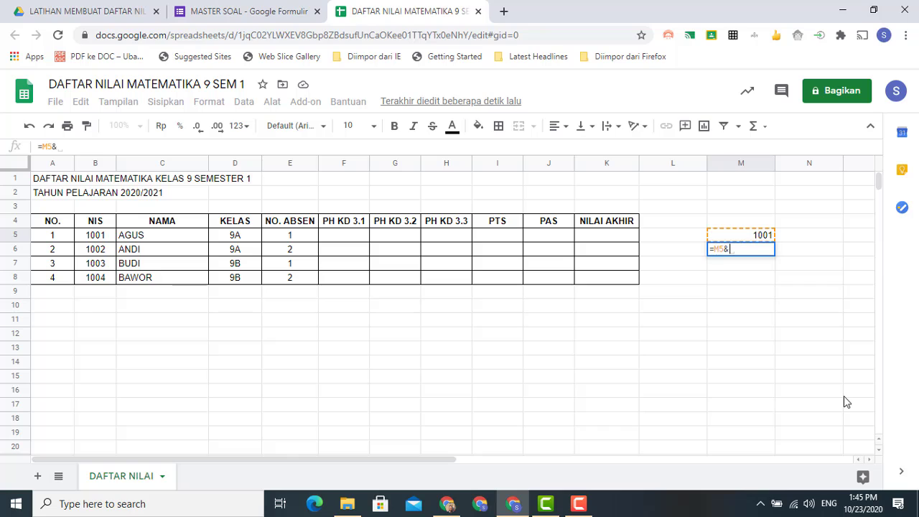
type("\" | ")
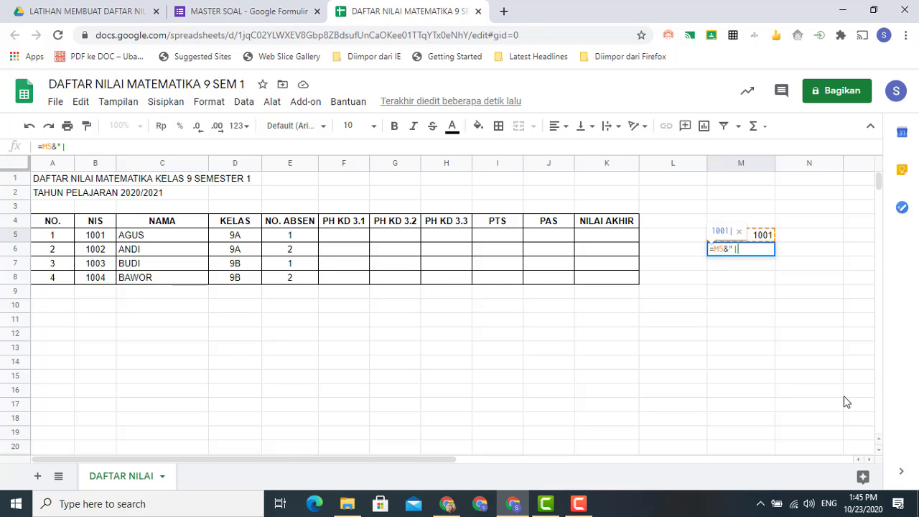
type("\"&")
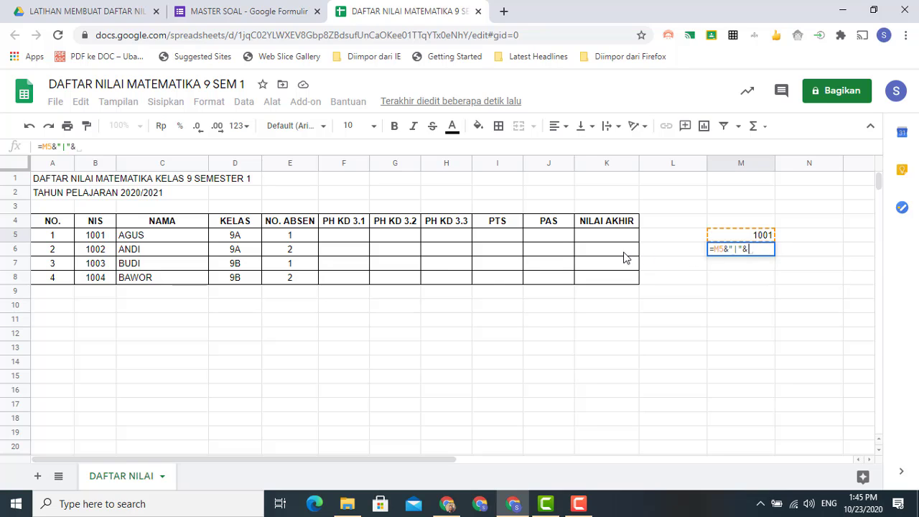
left_click(98, 253)
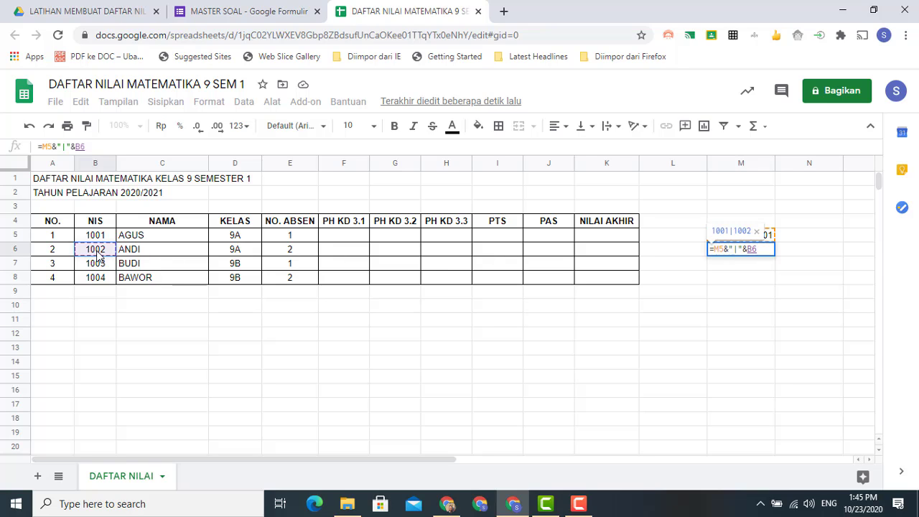
key("Return")
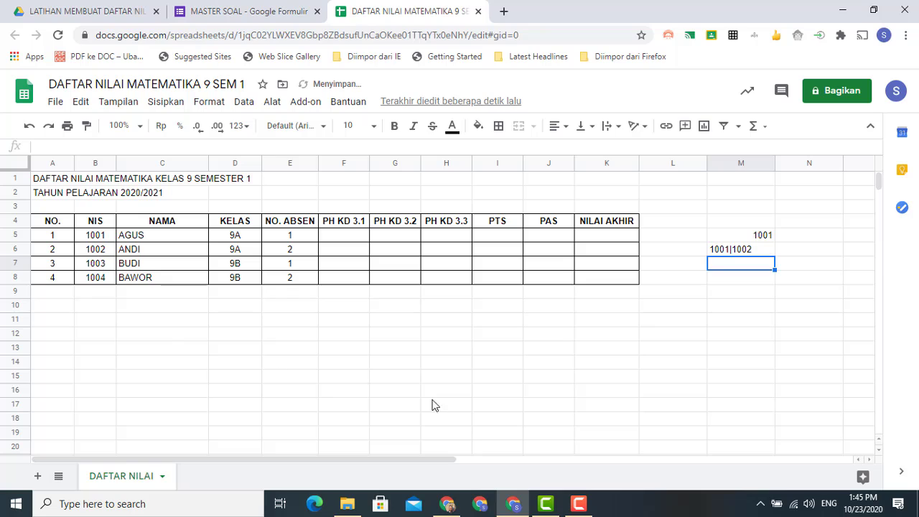
Step: Fill the joining formula in M6 down through M8
left_click(740, 251)
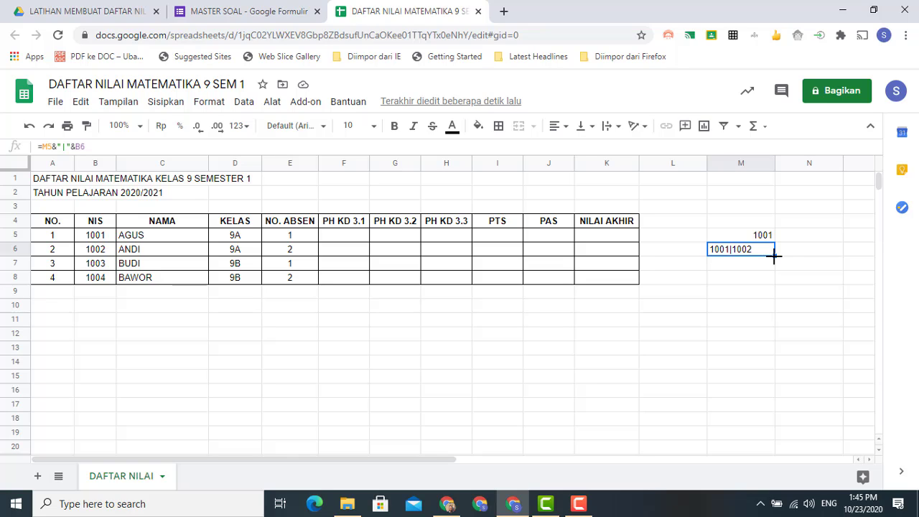
left_click_drag(774, 256, 774, 278)
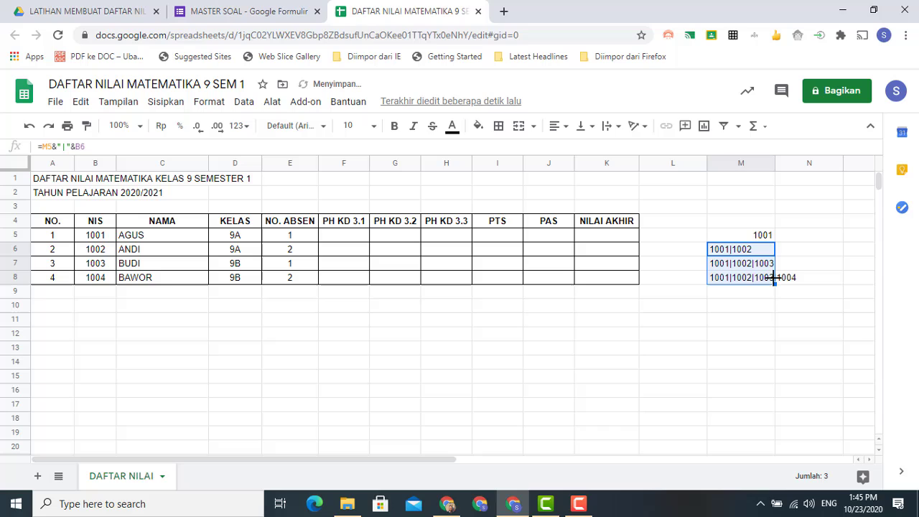
left_click(742, 362)
Step: Copy the combined NIS list in M8 and paste it as the NIS question's validation pattern in the MASTER SOAL form
left_click(721, 280)
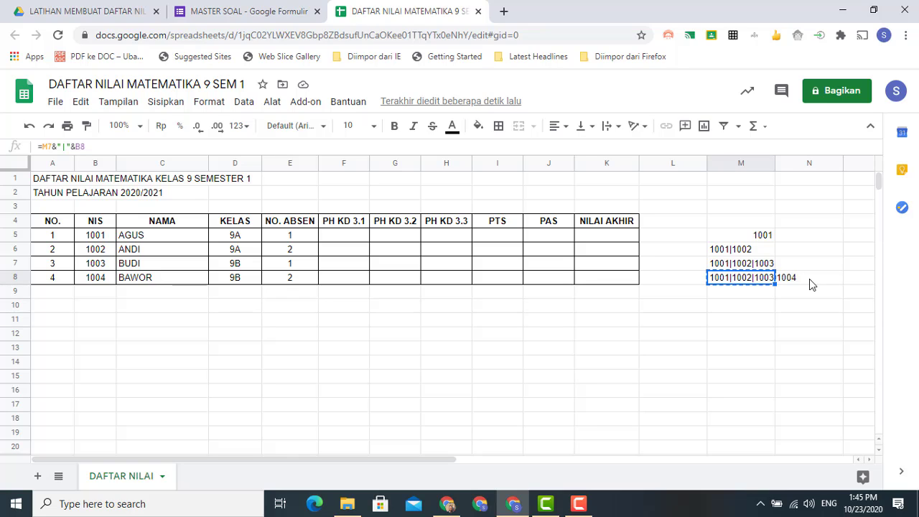
left_click(257, 15)
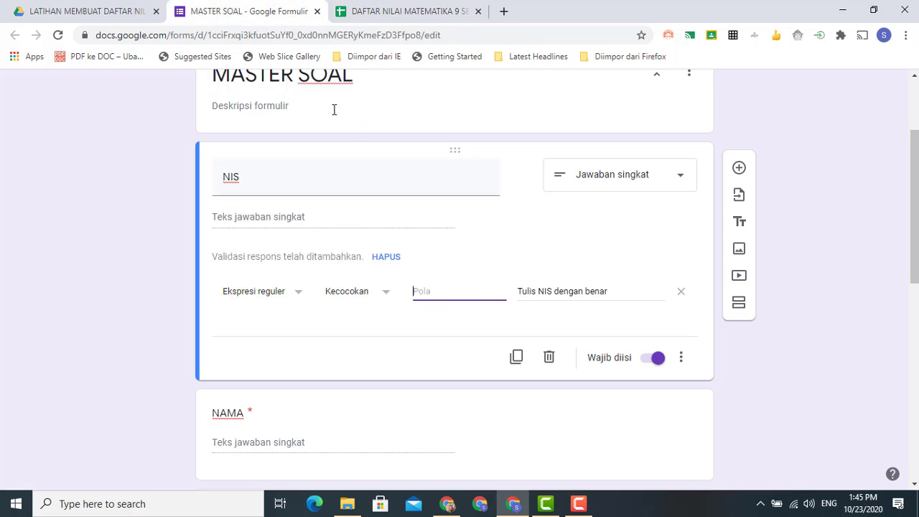
right_click(416, 291)
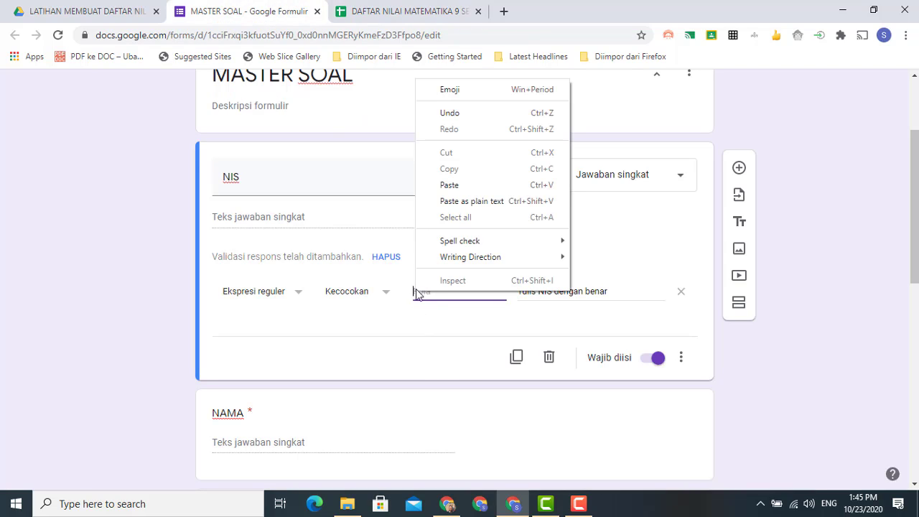
left_click(454, 188)
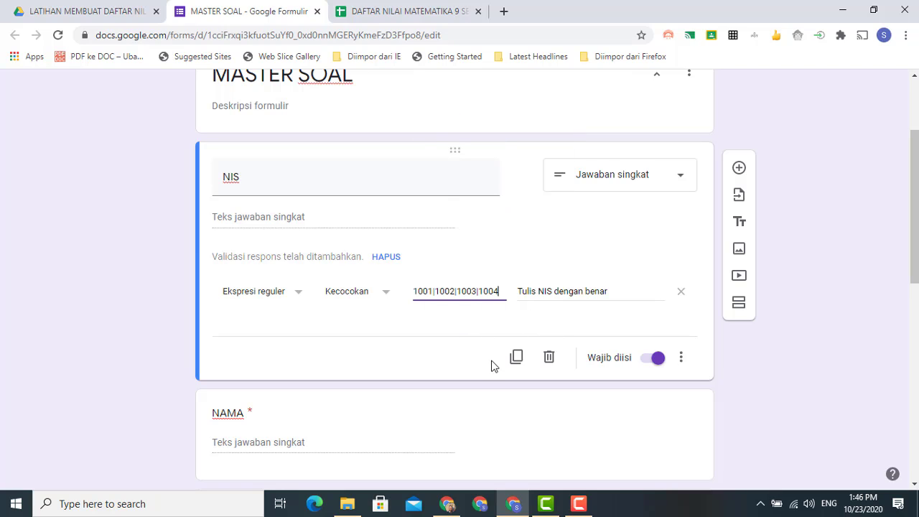
left_click(642, 328)
scroll(464, 329, "up", 2)
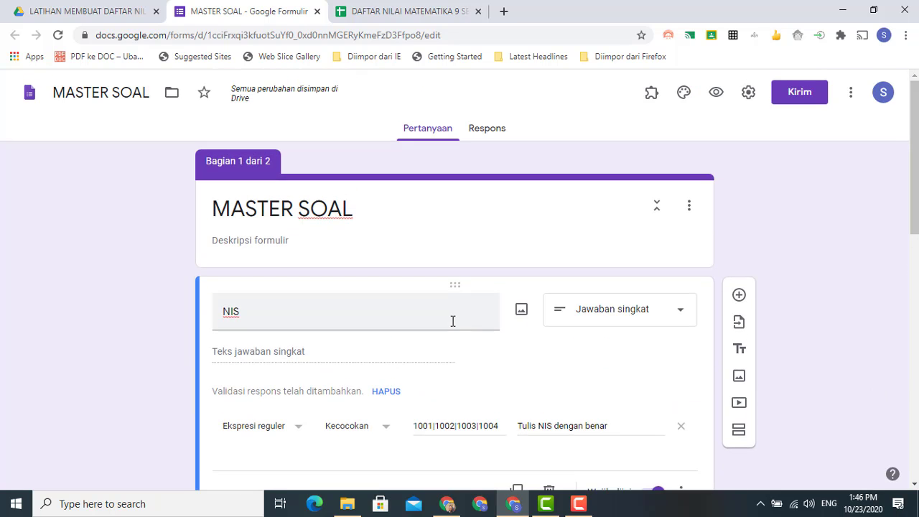
scroll(410, 359, "down", 9)
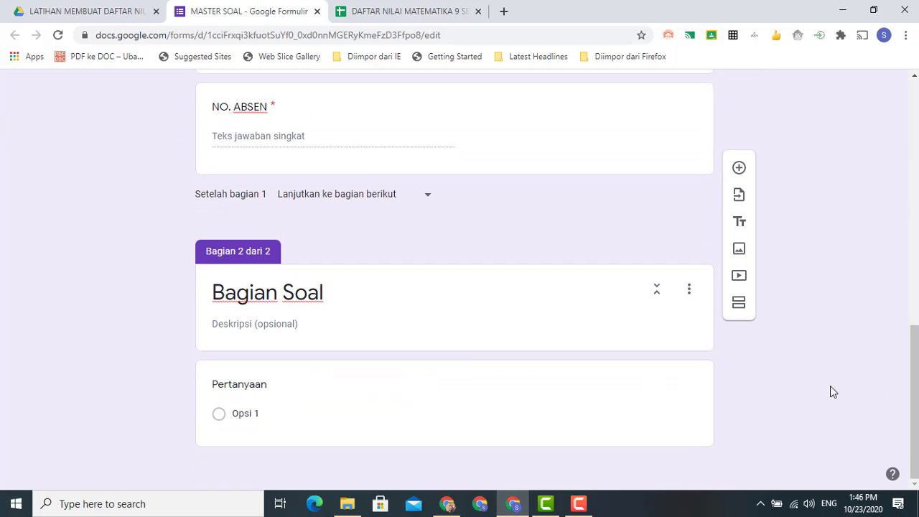
scroll(830, 386, "up", 9)
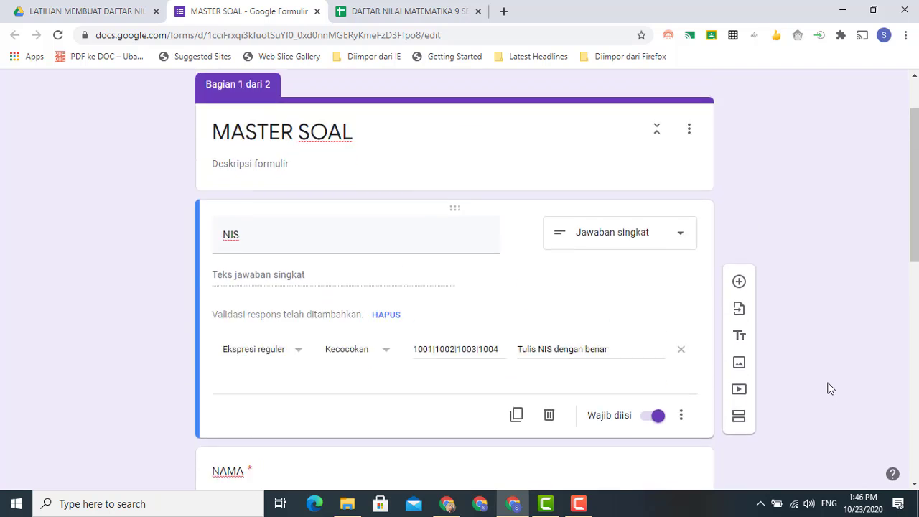
scroll(827, 391, "down", 5)
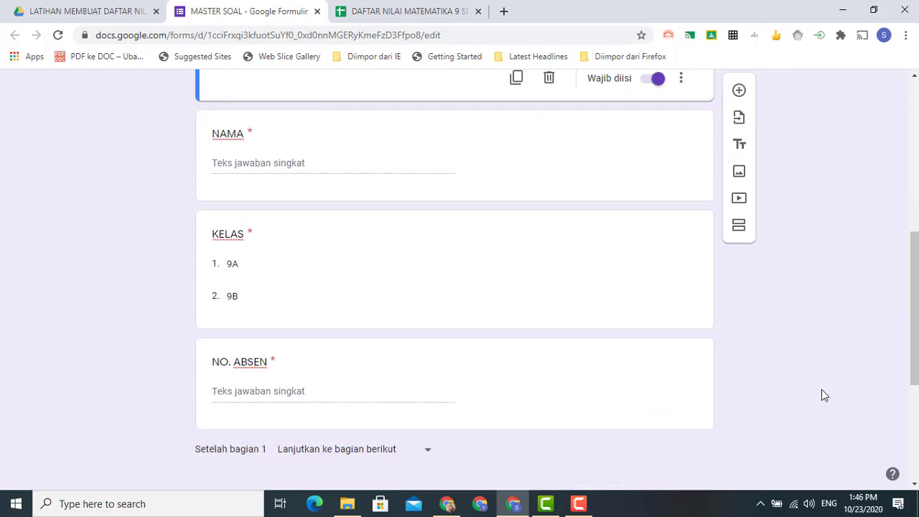
scroll(821, 390, "down", 3)
scroll(821, 390, "up", 5)
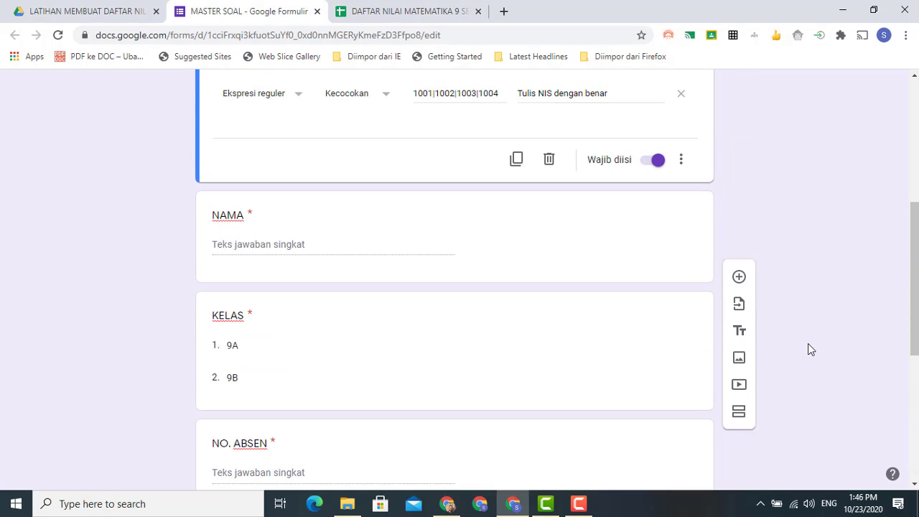
Step: Close the MASTER SOAL form and make a copy of it in the LATIHAN MEMBUAT DAFTAR NILAI folder in Drive
scroll(808, 343, "up", 5)
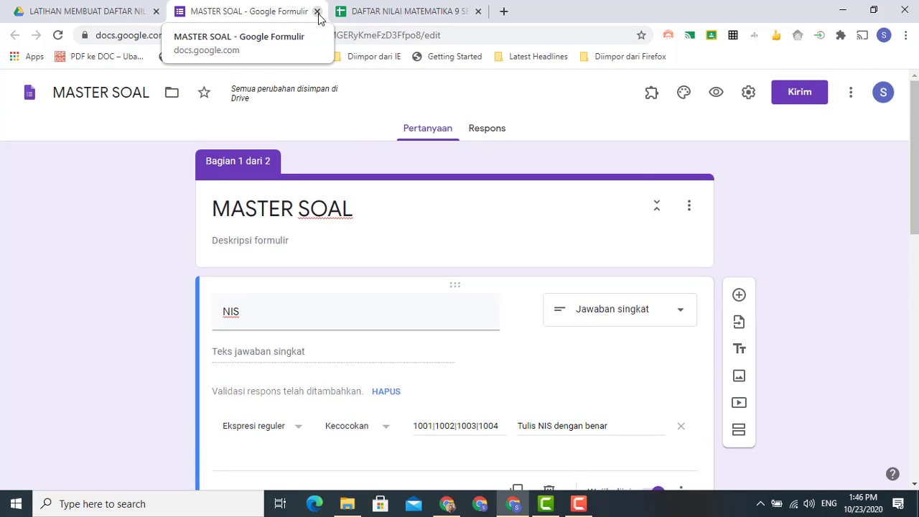
left_click(317, 12)
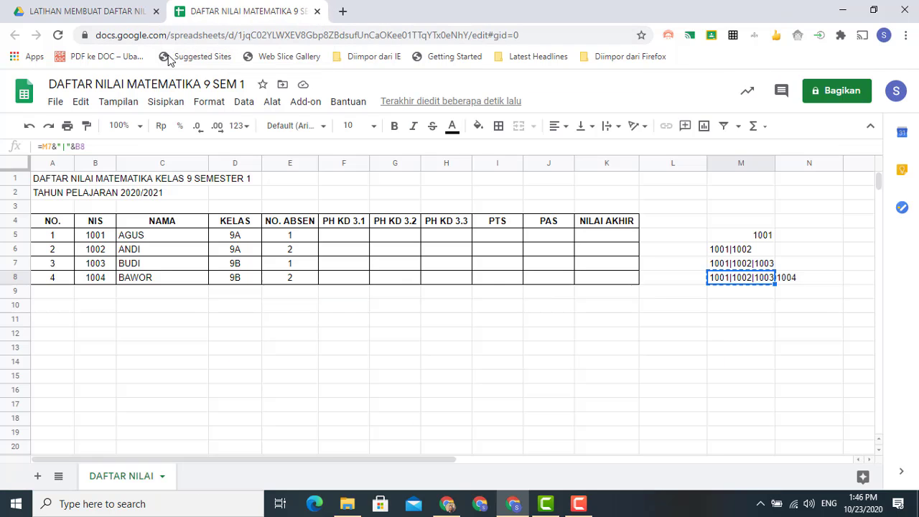
left_click(72, 13)
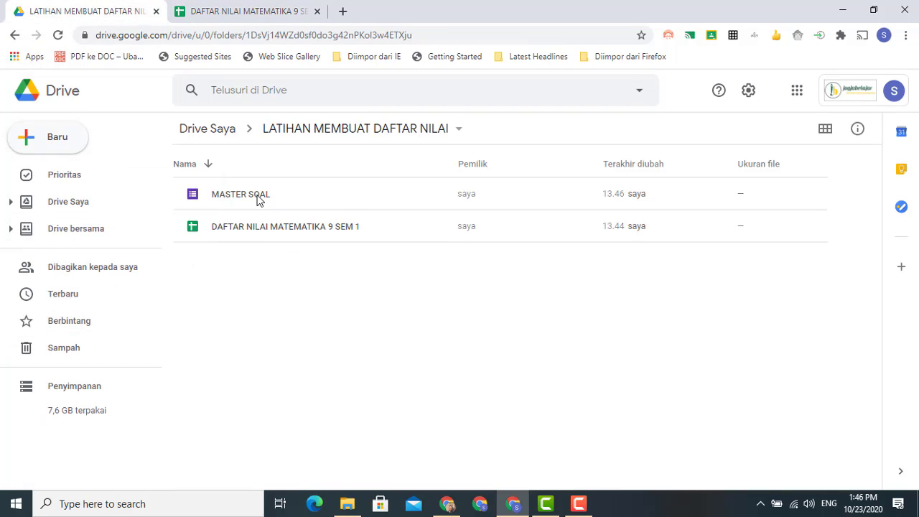
left_click(301, 202)
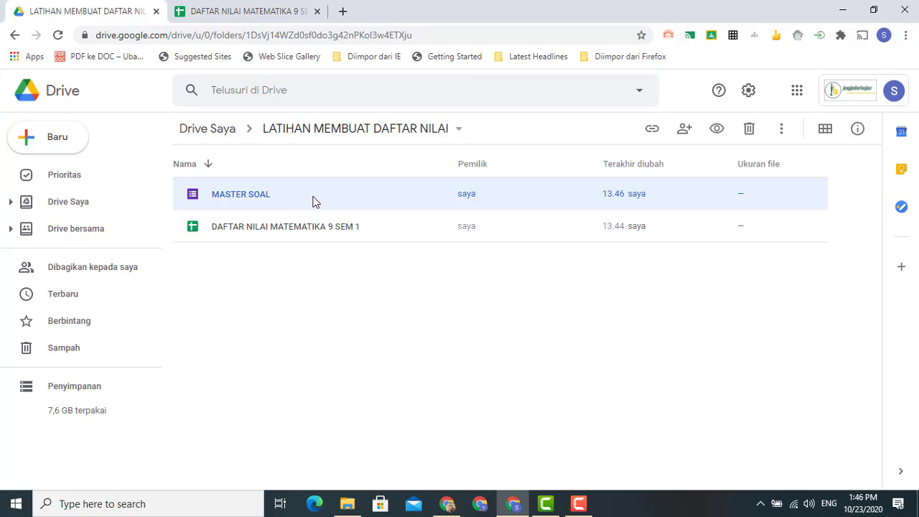
right_click(312, 201)
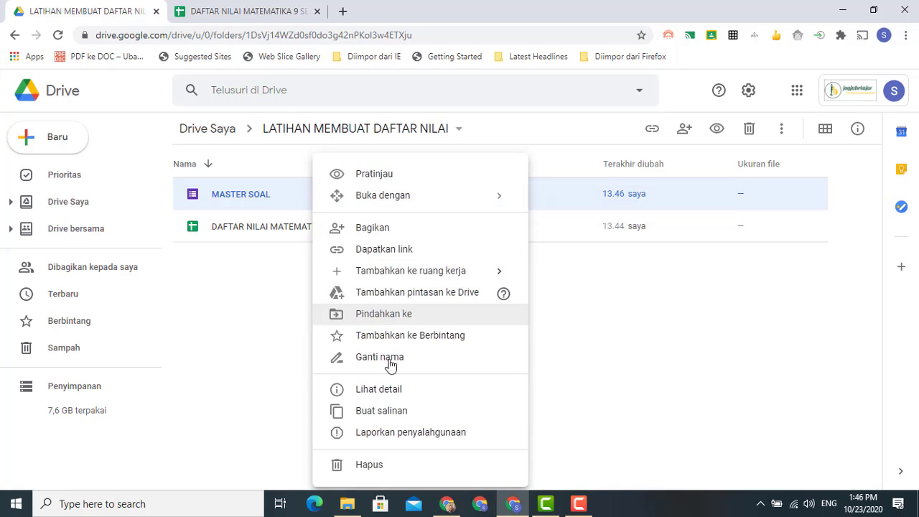
left_click(386, 416)
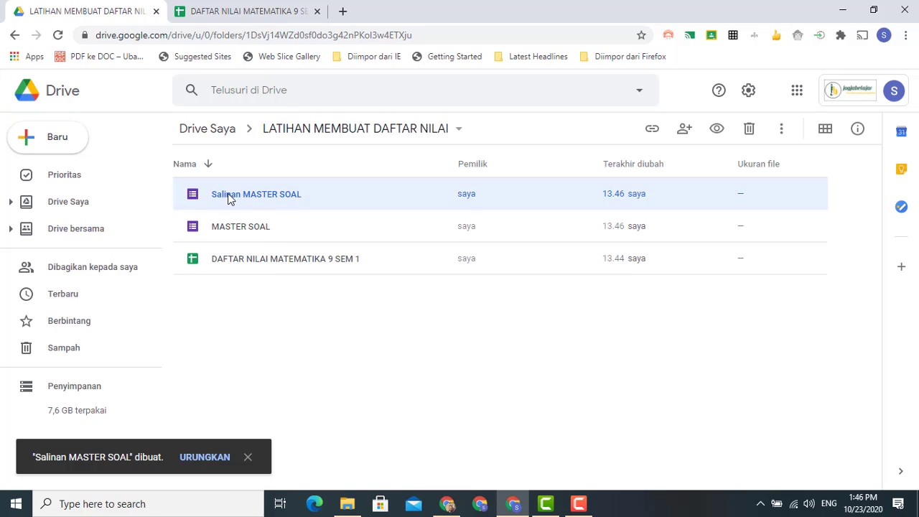
Step: Rename the copied MASTER SOAL form as PH KD 3.1
right_click(283, 201)
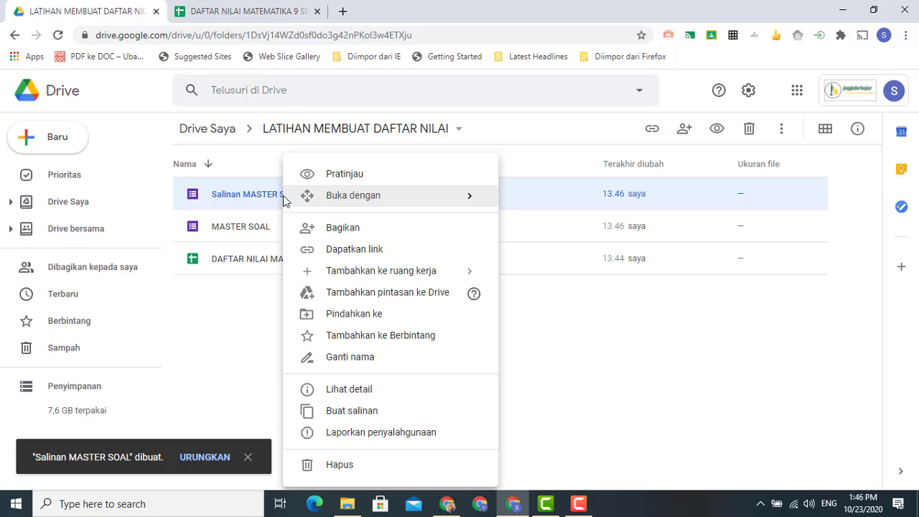
left_click(345, 357)
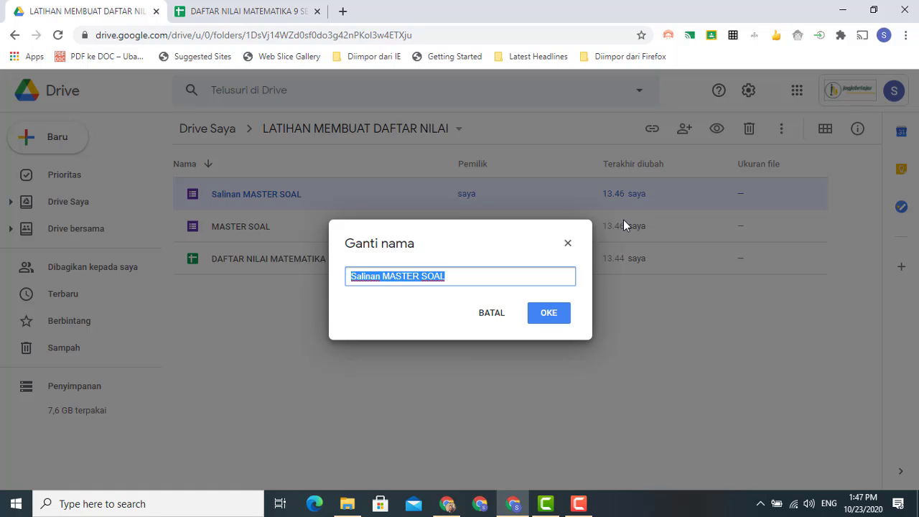
type("PH")
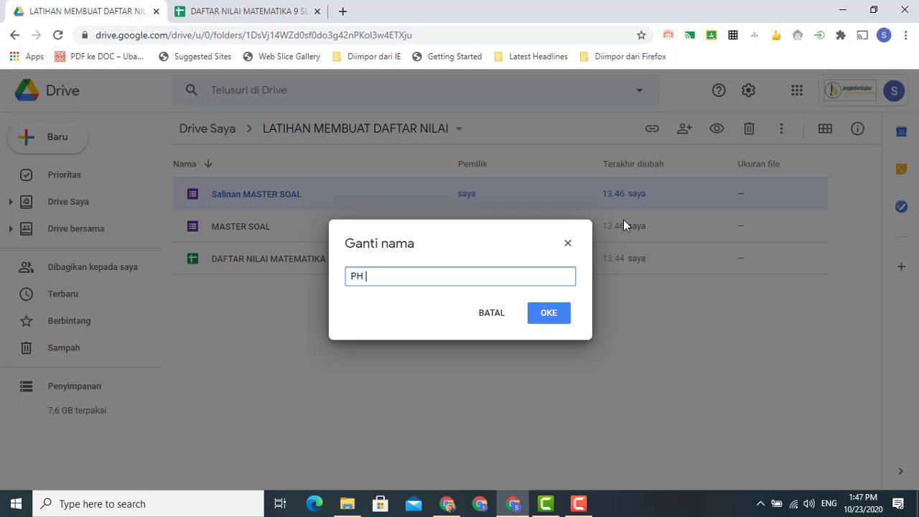
type(" KD 3.1")
left_click(550, 316)
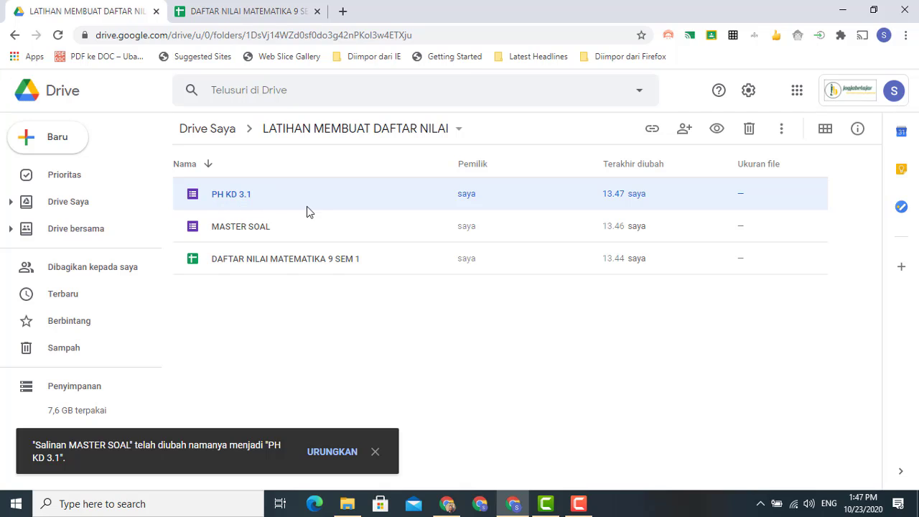
Step: Open the PH KD 3.1 form and go to the question in its Bagian Soal section
double_click(288, 196)
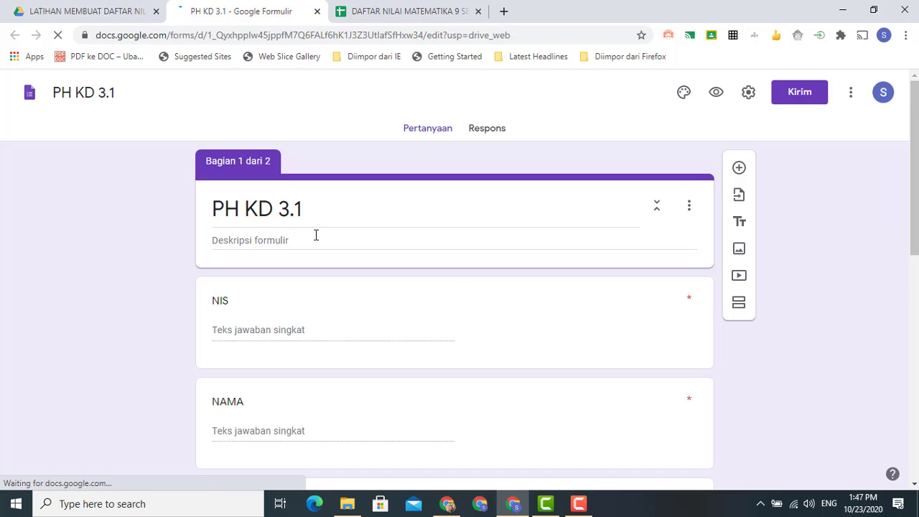
scroll(319, 325, "down", 1)
scroll(318, 323, "down", 1)
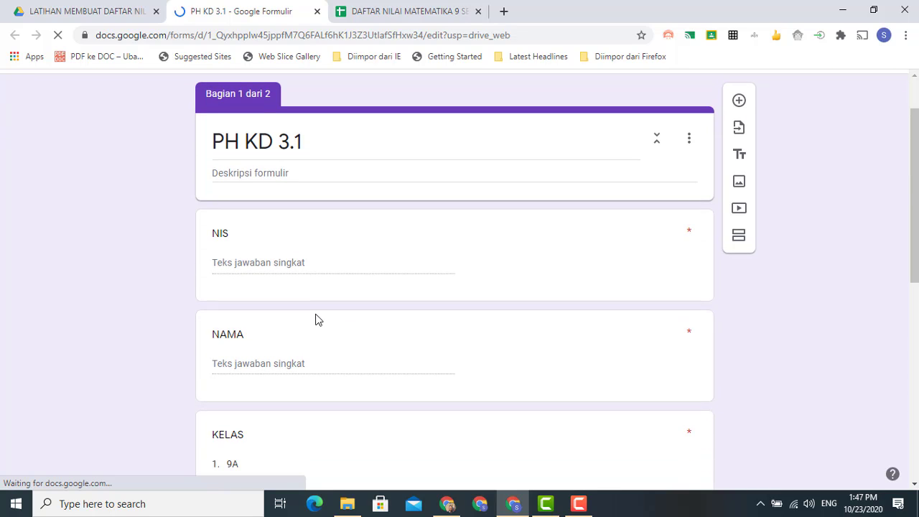
scroll(335, 259, "down", 7)
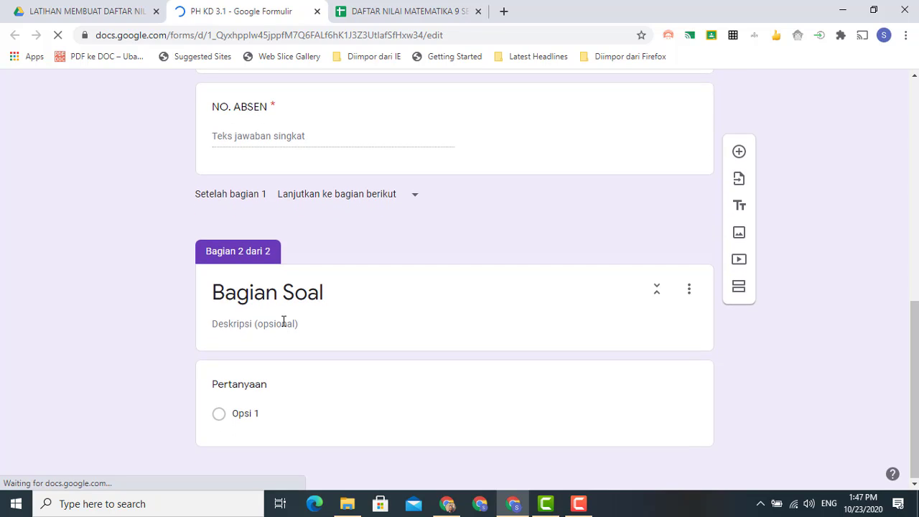
Step: Enter "2 + 3 = ..." as the text of the blank question in the Bagian Soal section
left_click(251, 413)
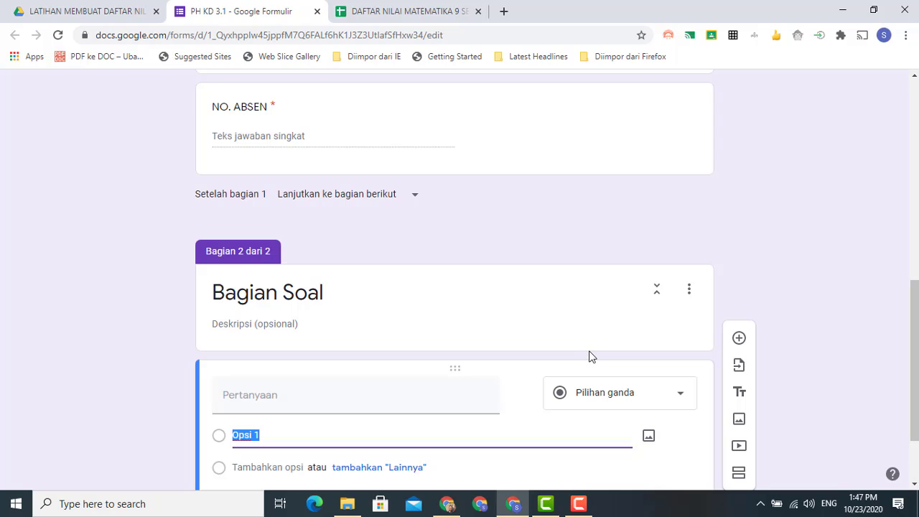
left_click(294, 400)
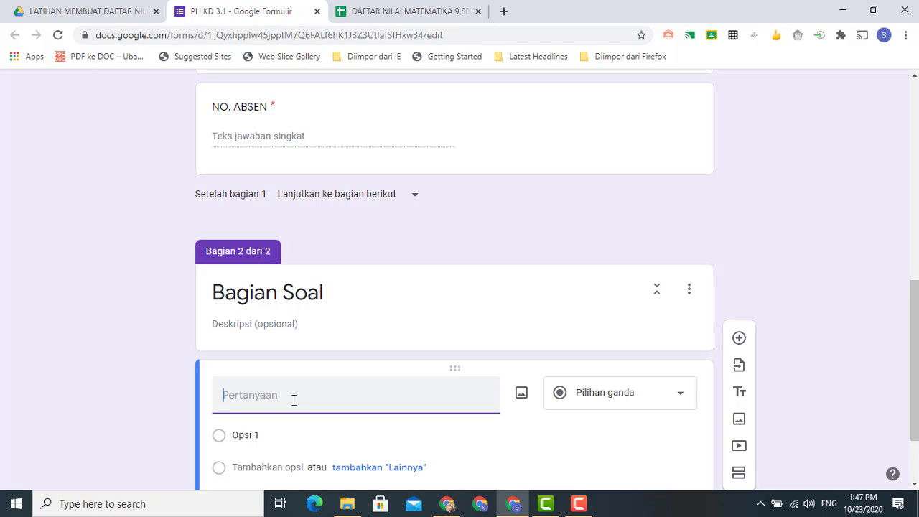
type("2 + 3 = ...")
Step: Give the "2 + 3 = ..." question the answer options 5, 6, 7 and 8
left_click(272, 437)
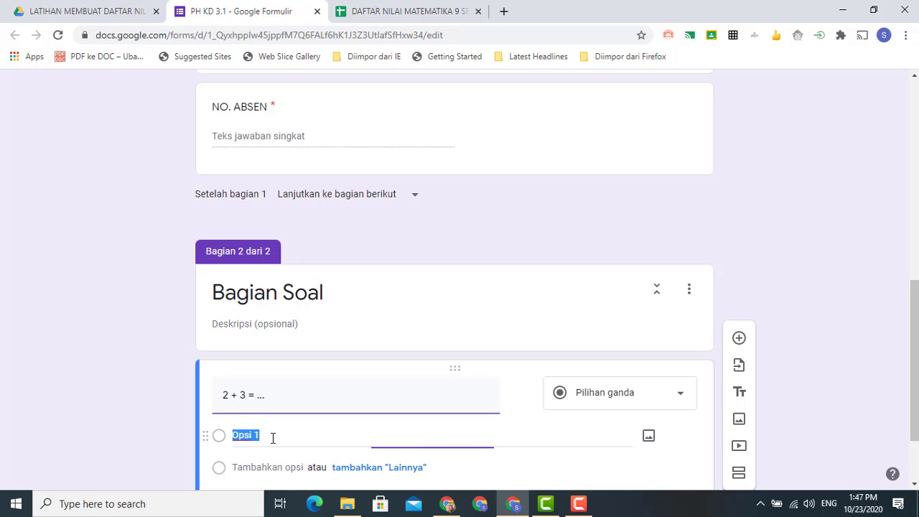
type("5")
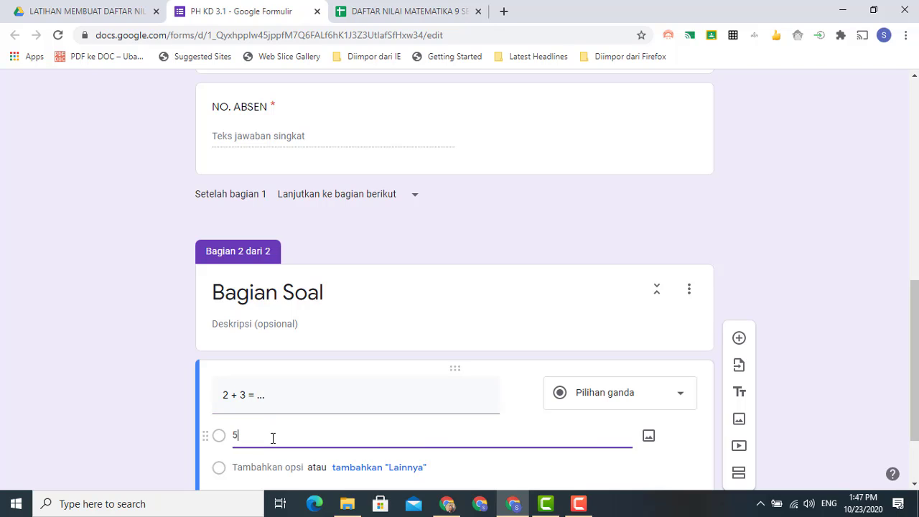
key("Return")
type("6")
key("Return")
type("7")
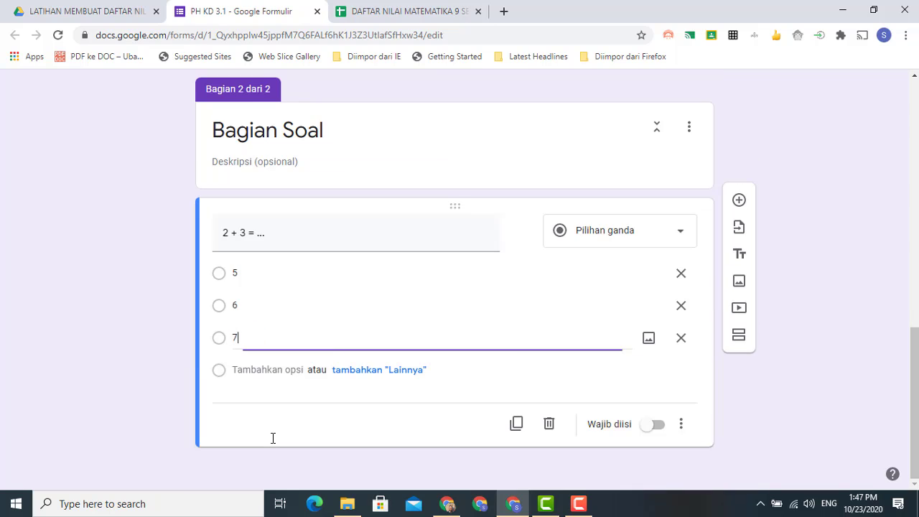
key("Return")
type("8")
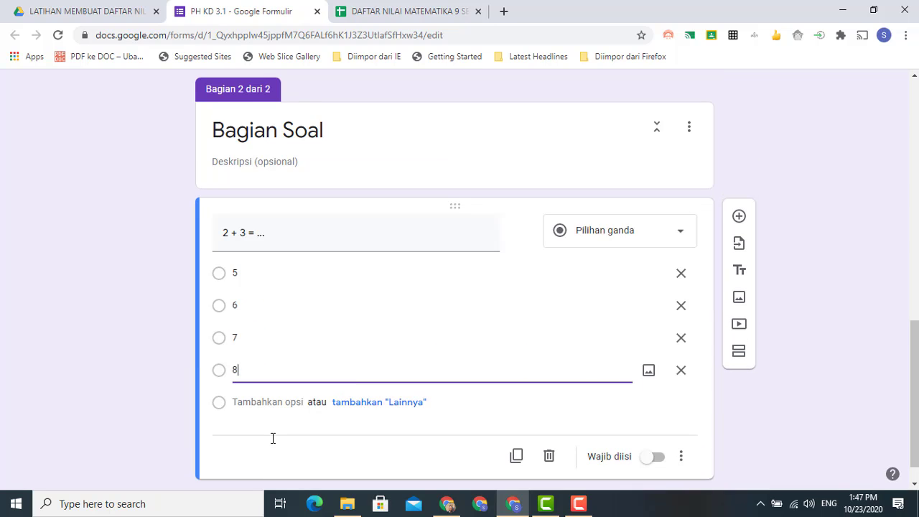
scroll(309, 431, "down", 1)
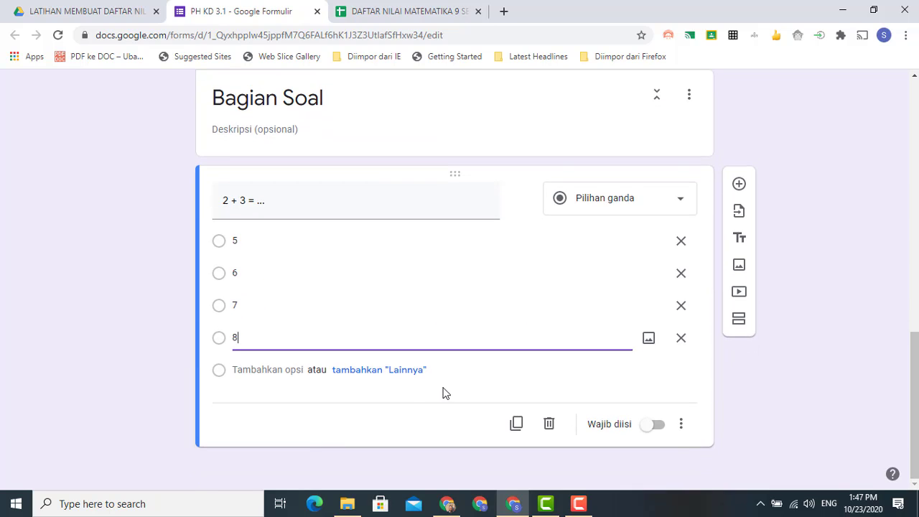
left_click(347, 420)
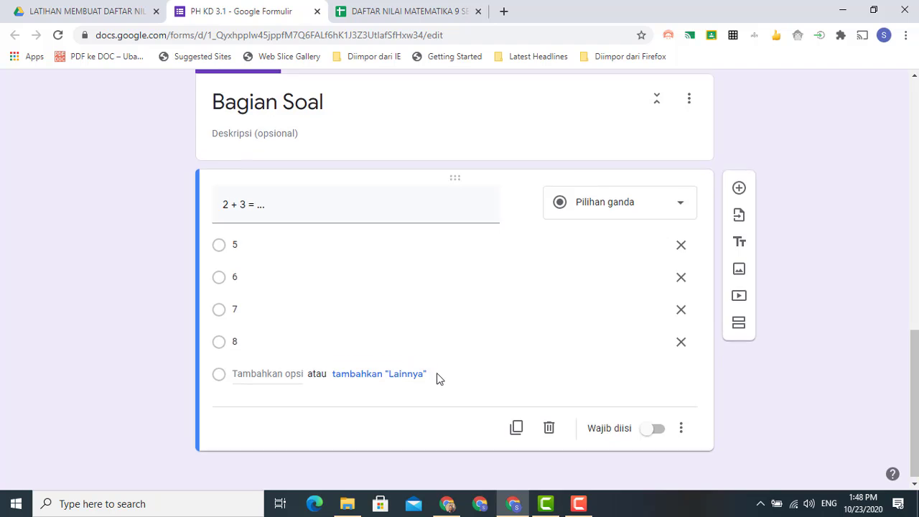
Step: In the form's general settings, remove the restriction to users of Dinas Pendidikan Pemuda dan Olahraga DIY and its trusted organisations
scroll(437, 378, "up", 6)
scroll(440, 378, "up", 3)
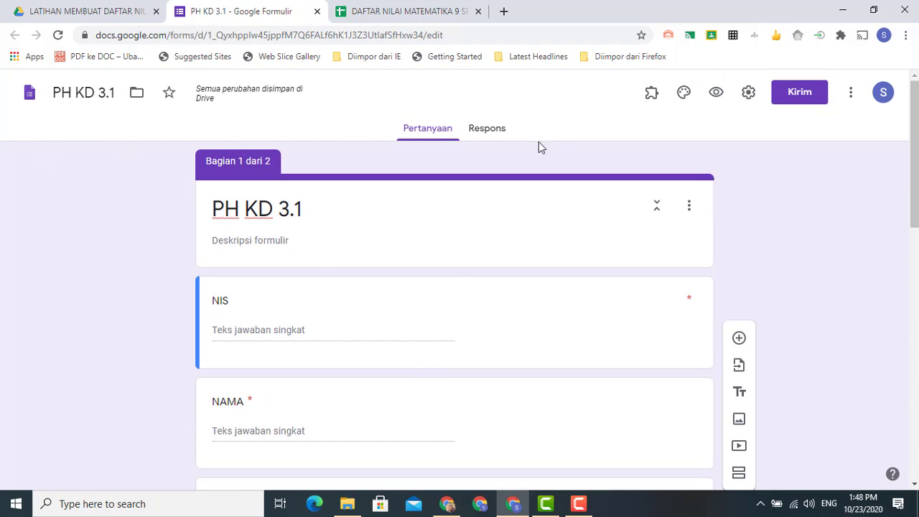
left_click(749, 95)
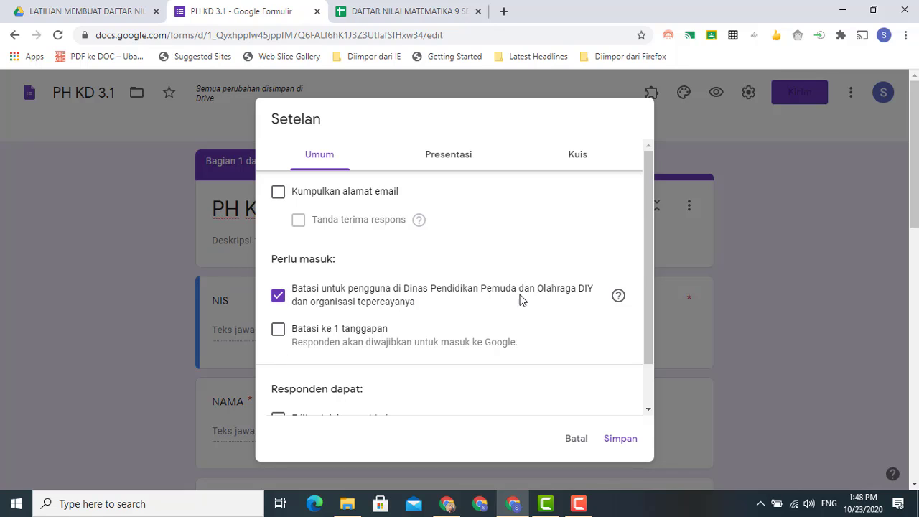
left_click(278, 298)
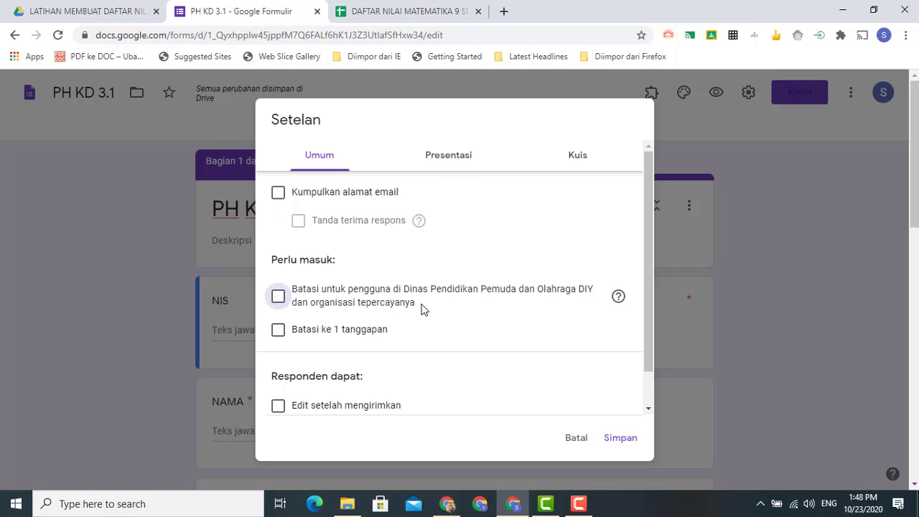
scroll(431, 323, "down", 3)
scroll(424, 333, "up", 2)
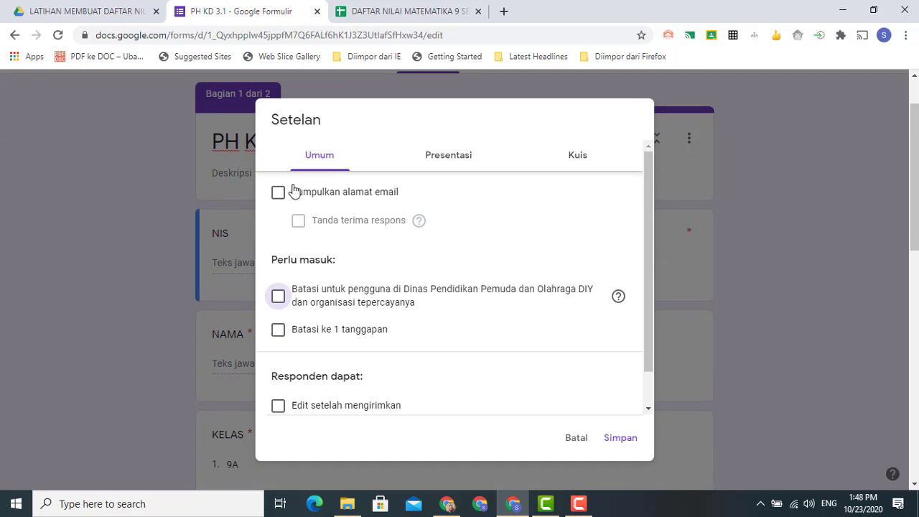
Step: Turn the form into a quiz and save the settings
left_click(575, 161)
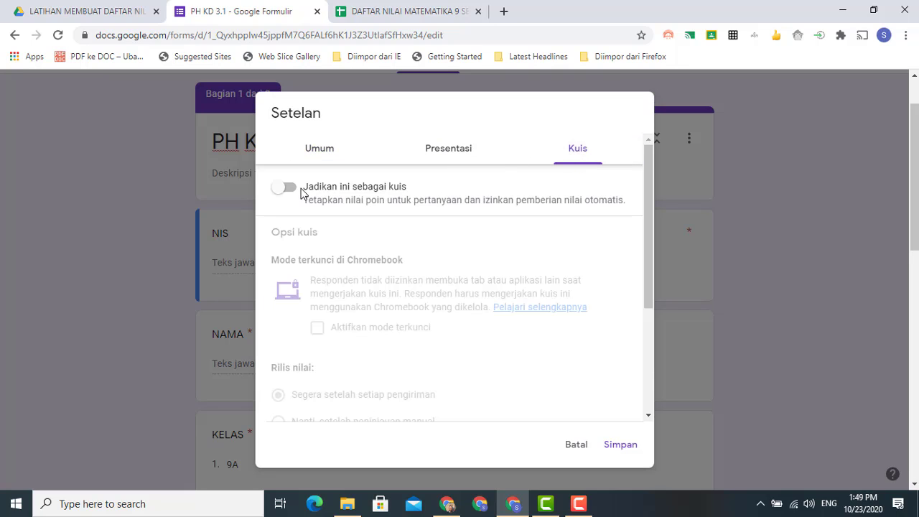
left_click(290, 190)
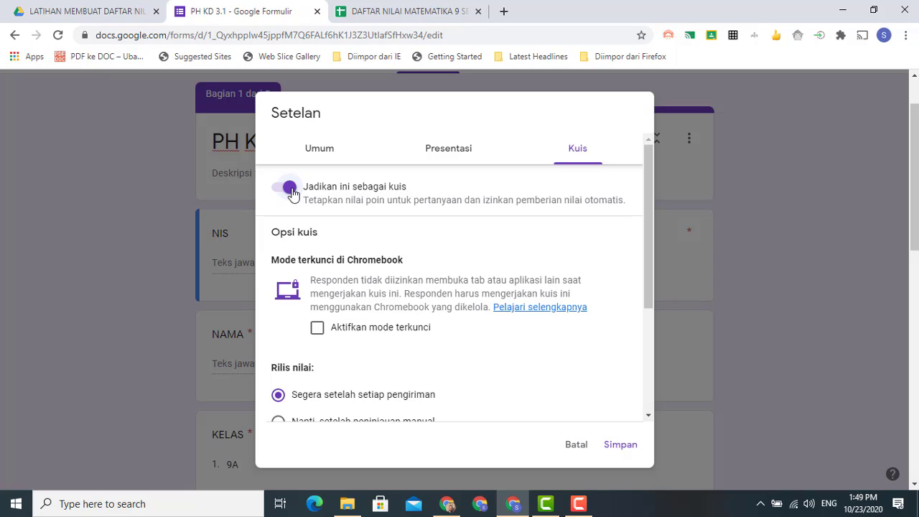
scroll(492, 322, "down", 5)
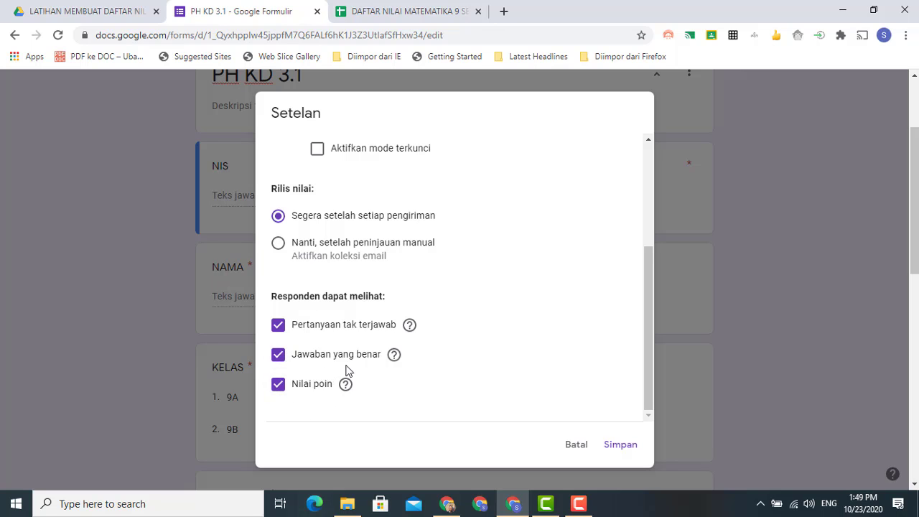
left_click(619, 447)
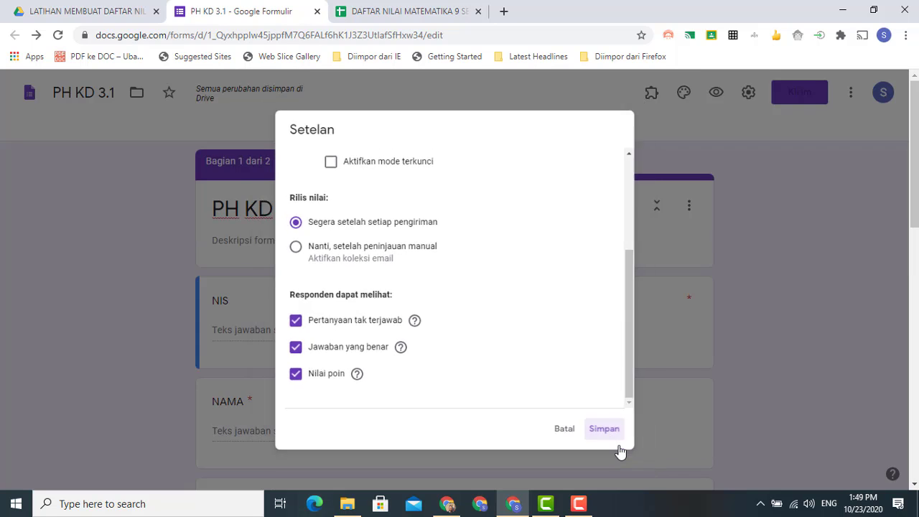
Step: Set the answer key of the "2 + 3 = ..." question to 5, worth 25 points
scroll(361, 335, "down", 5)
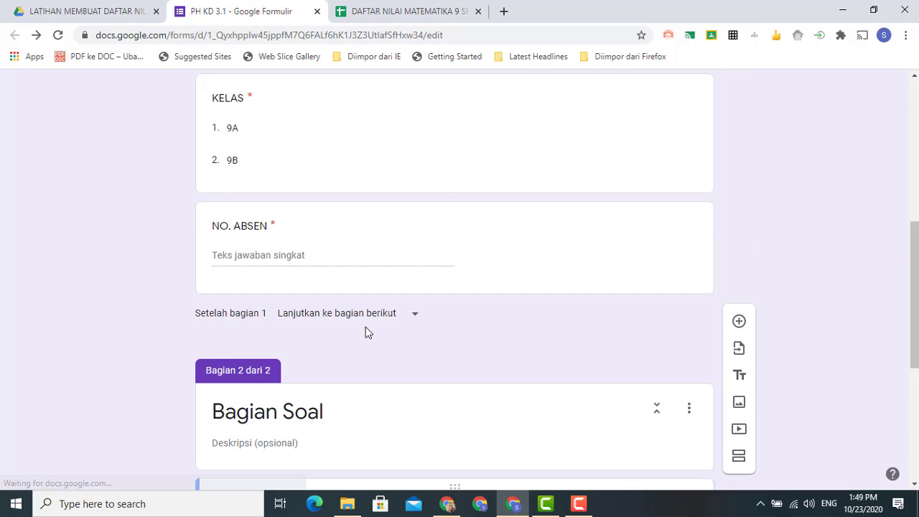
scroll(365, 326, "down", 4)
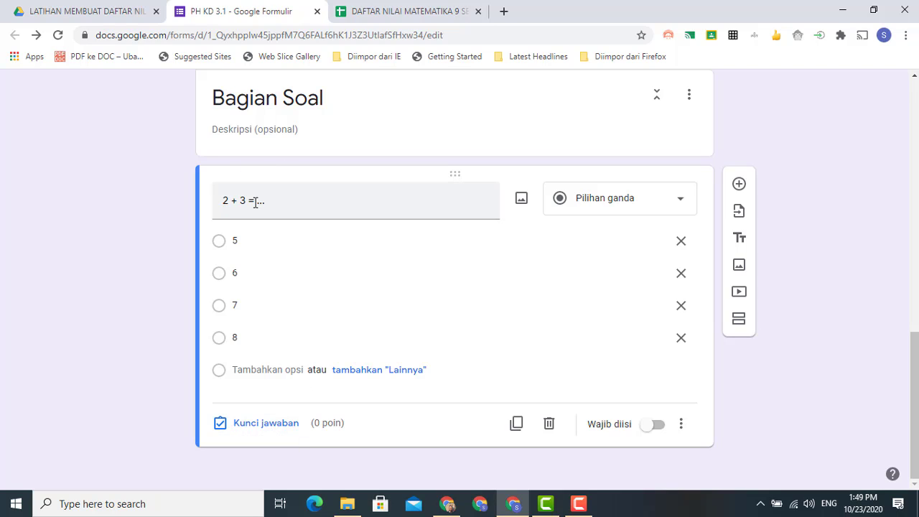
left_click(251, 425)
left_click(226, 273)
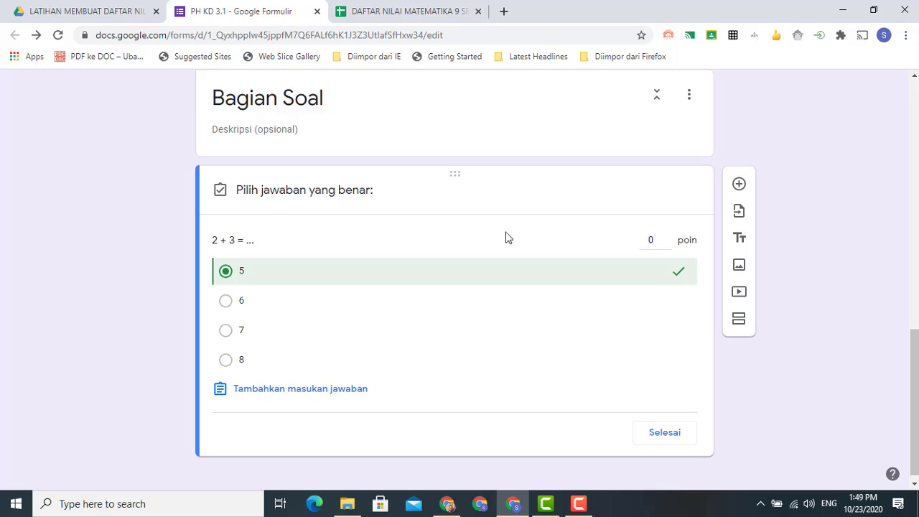
double_click(656, 239)
type("25")
left_click(661, 435)
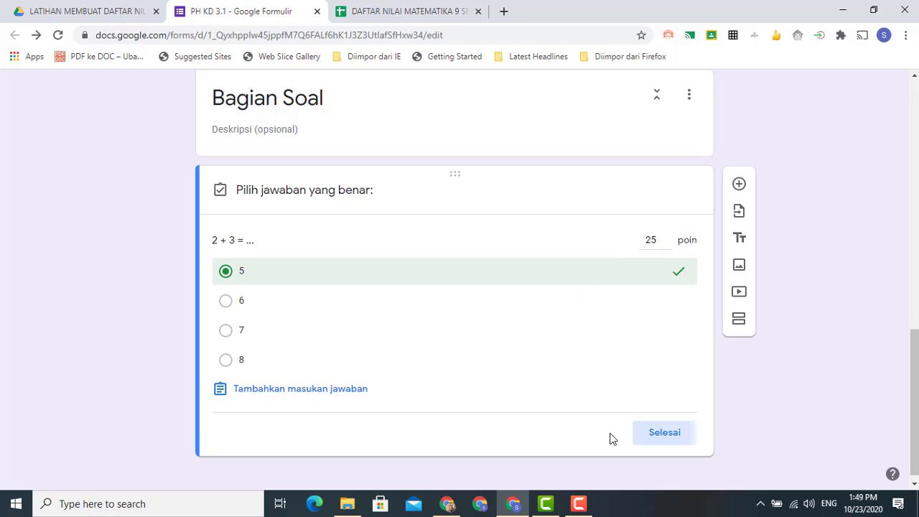
Step: Add a multiple-choice question "5 - 3 = ..." with the answer options 4, 3, 2 and 1
left_click(739, 184)
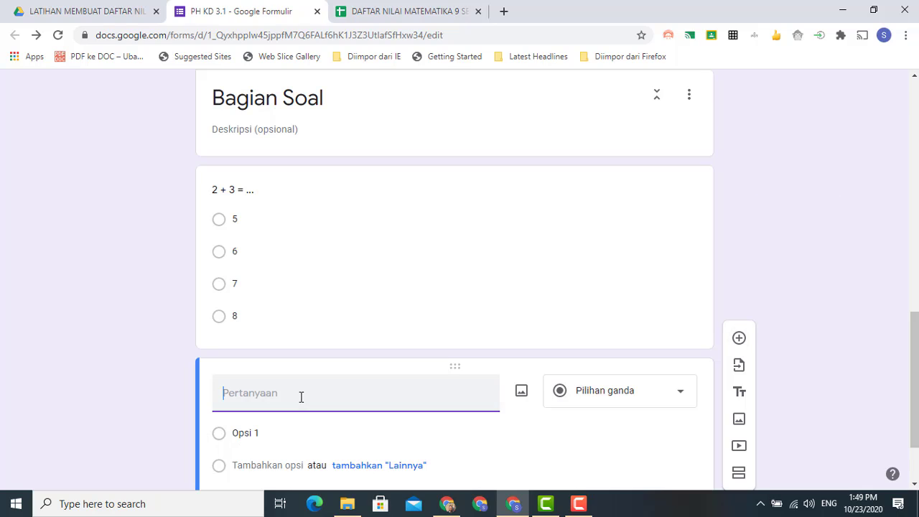
type("5 - 3 = ...")
left_click(304, 436)
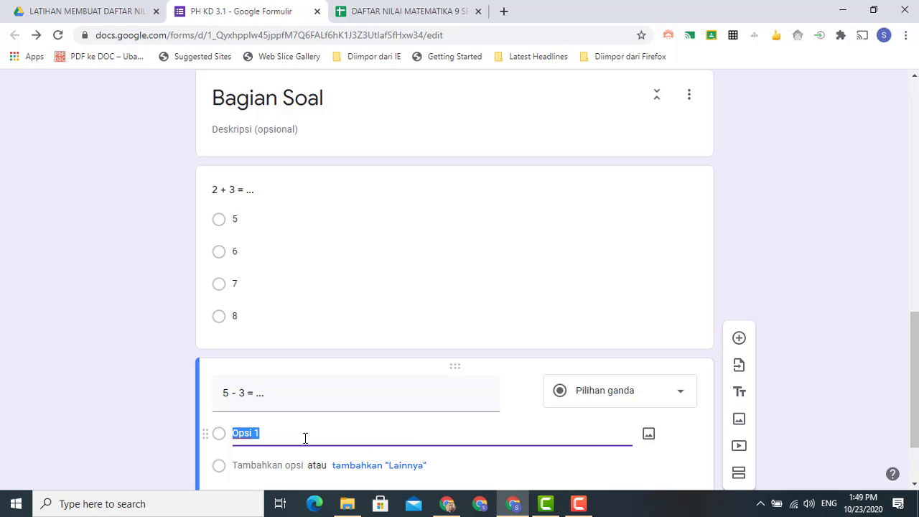
type("4")
key("Return")
type("3")
key("Return")
type("2")
key("Return")
type("1")
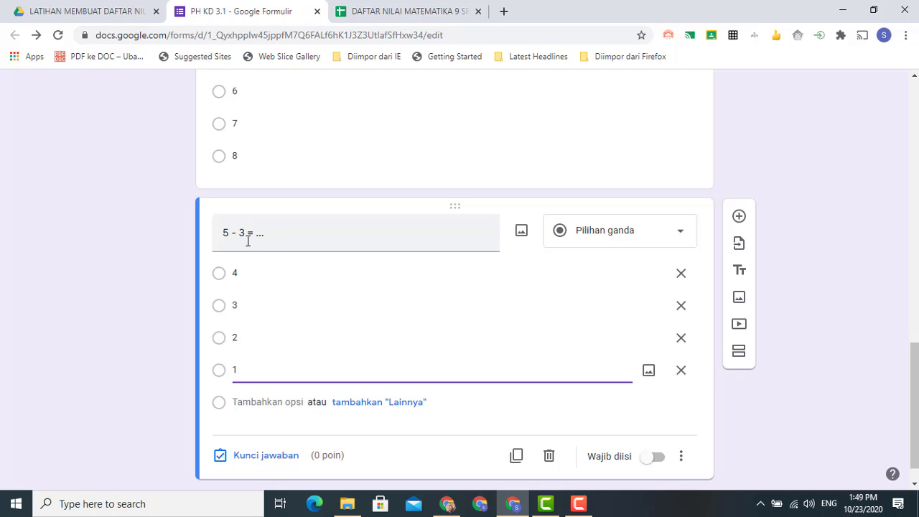
Step: Set the answer key of the "5 - 3 = ..." question to 2, worth 25 points
left_click(266, 460)
left_click(227, 364)
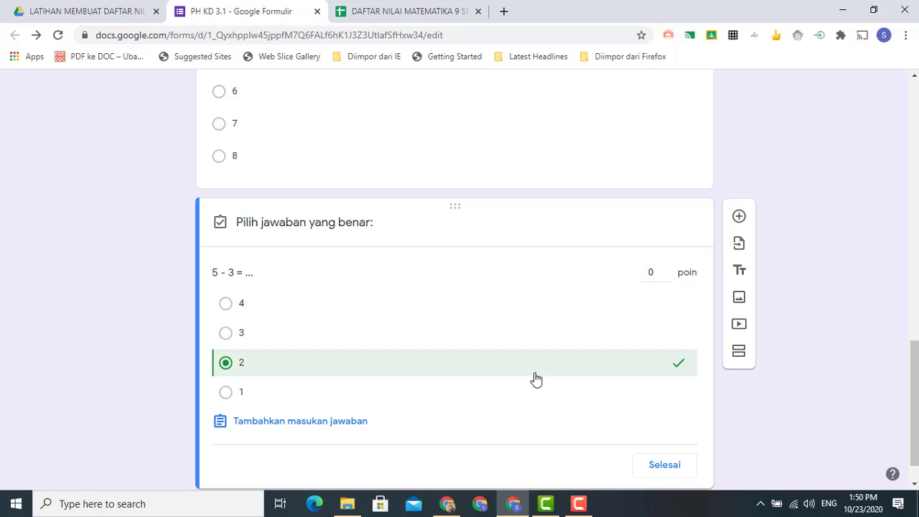
left_click(659, 275)
type("25")
scroll(661, 454, "down", 1)
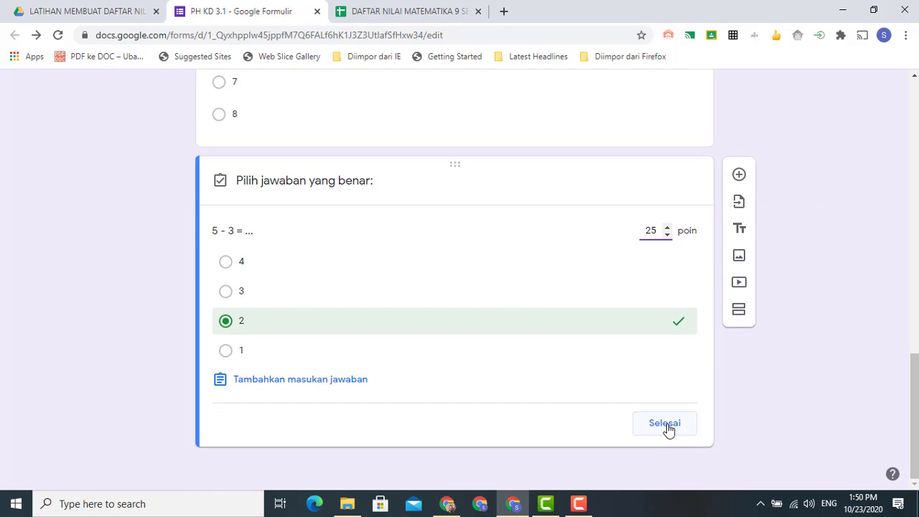
left_click(666, 425)
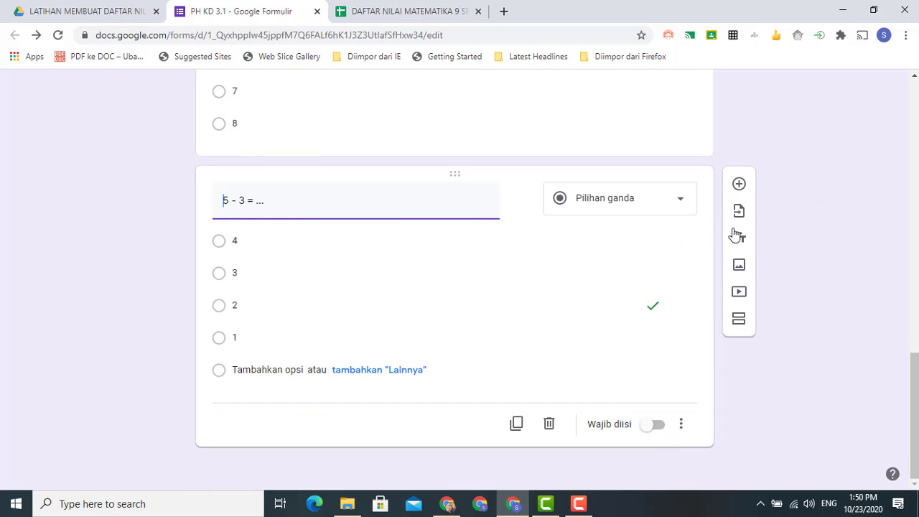
Step: Add a question "10 : 5 = ..." below the subtraction question and make it multiple choice (Pilihan ganda)
left_click(739, 186)
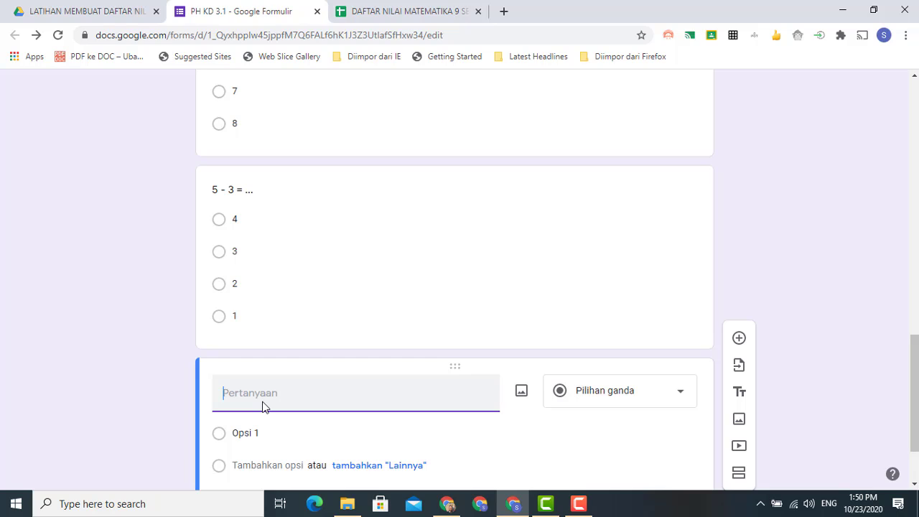
type("10 : 5 =")
type("...")
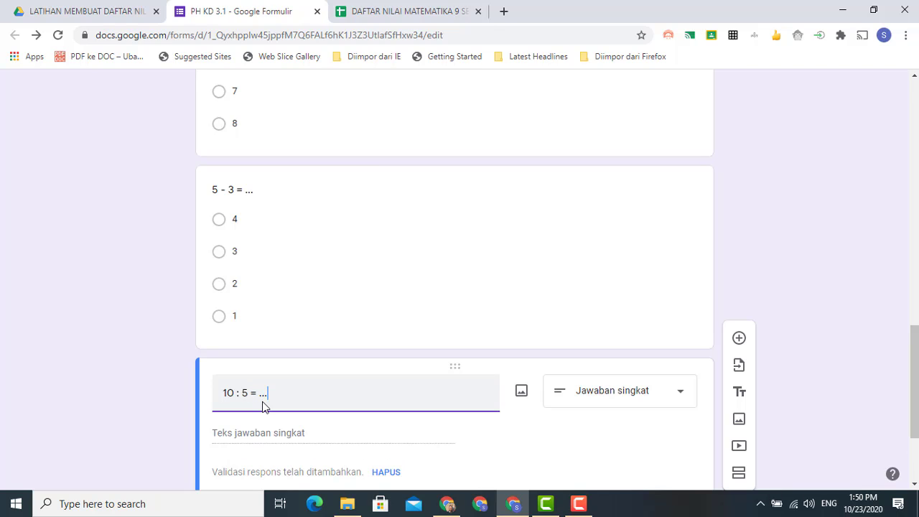
scroll(324, 386, "down", 2)
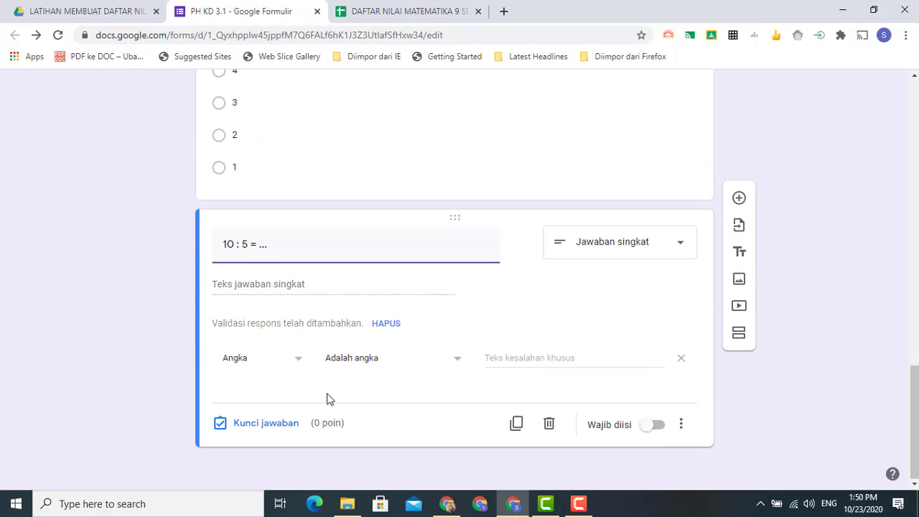
left_click(637, 246)
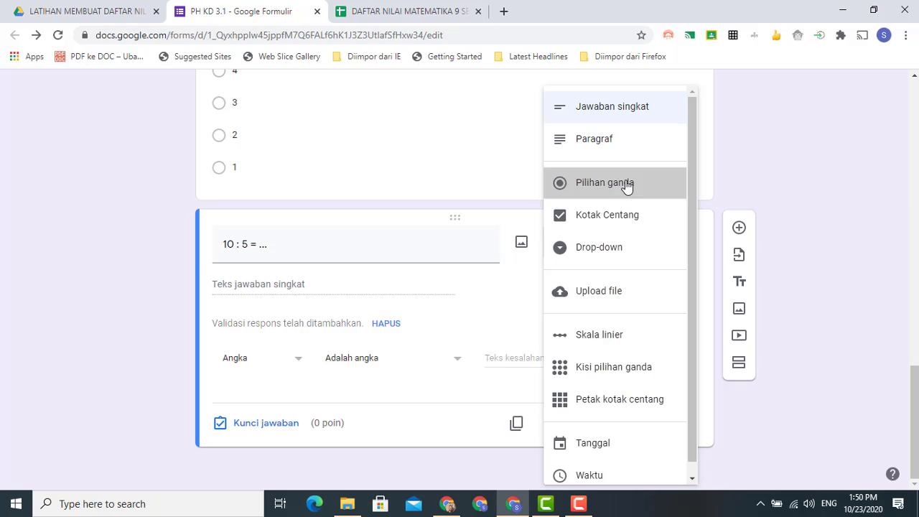
Step: Give the "10 : 5 = ..." question the answer options 1, 2, 3 and 4
left_click(267, 339)
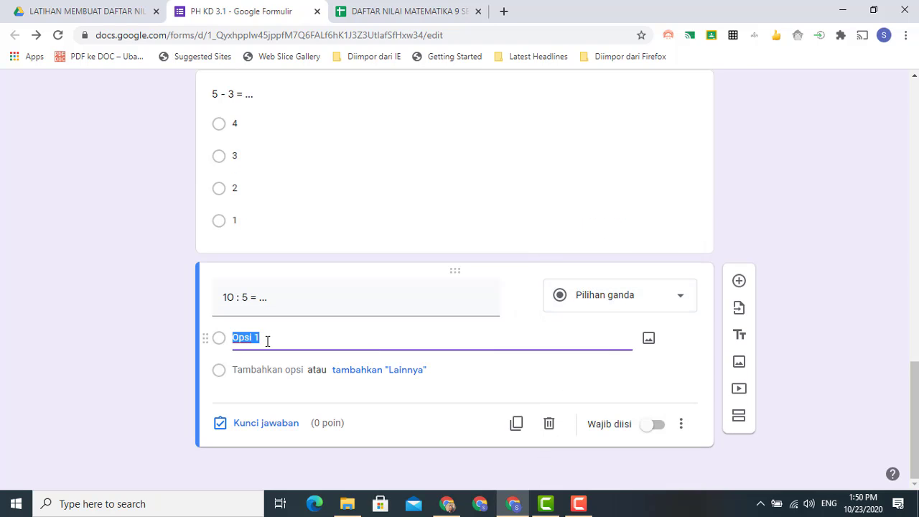
type("1")
key("Return")
type("2")
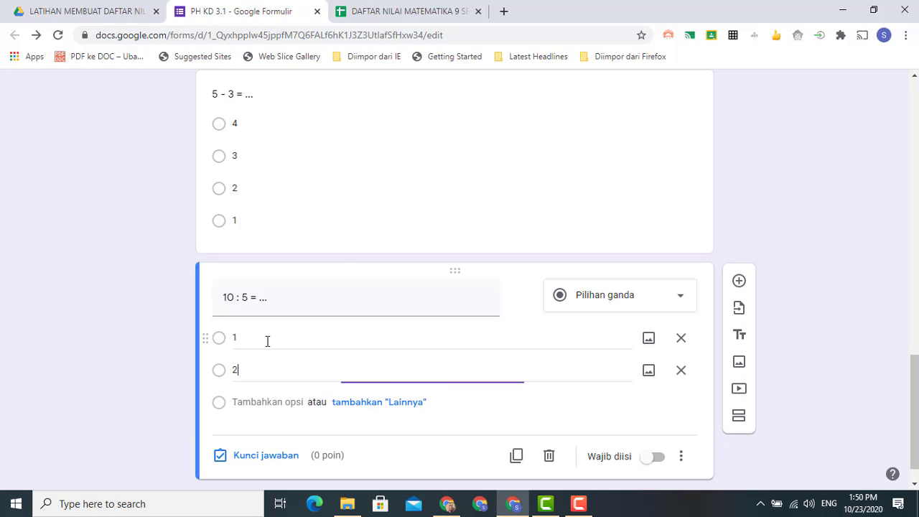
key("Return")
type("3")
key("Return")
type("4")
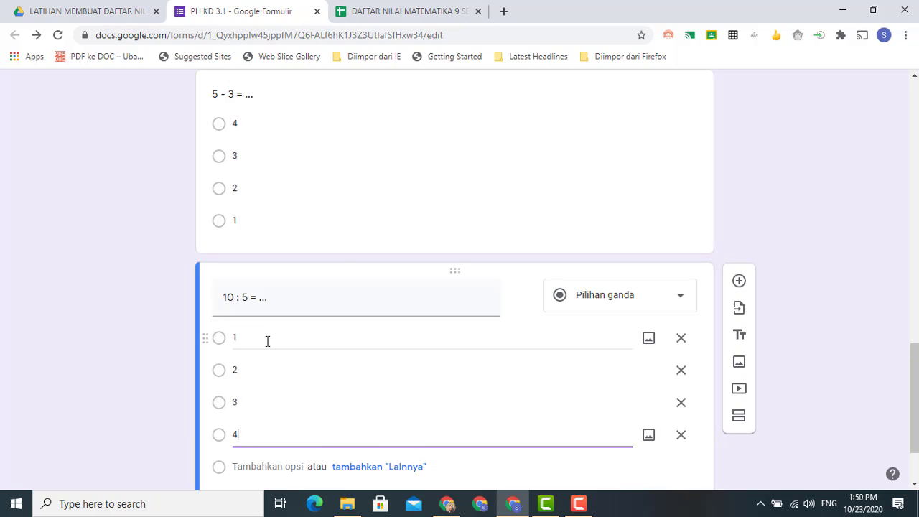
scroll(270, 334, "down", 1)
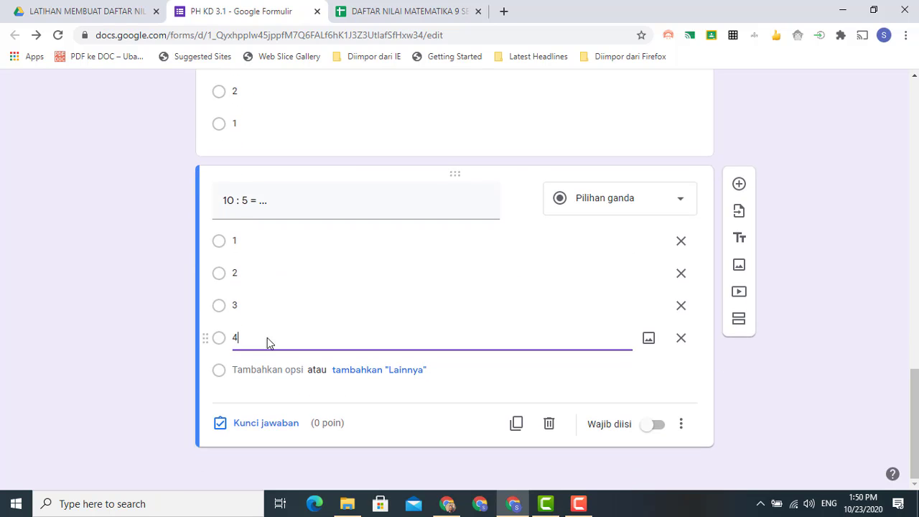
Step: Set the answer key of the "10 : 5 = ..." question to 2, worth 25 points
left_click(242, 426)
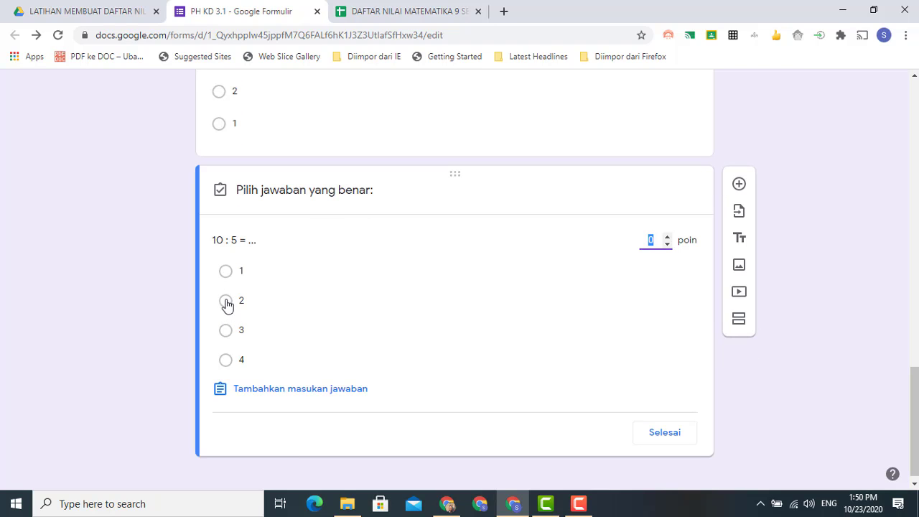
left_click(244, 303)
left_click_drag(625, 239, 621, 238)
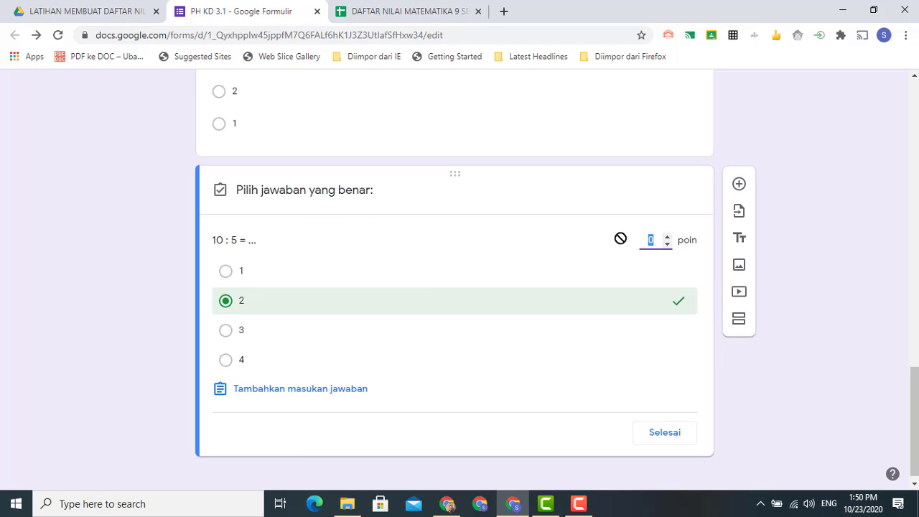
type("25")
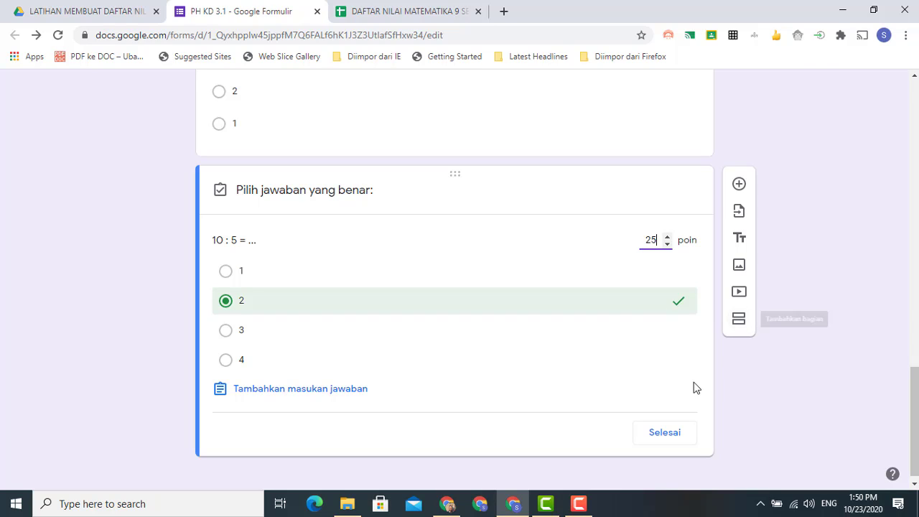
left_click(663, 437)
Step: Add a question "2 x 3 = ..." below the division question and make it multiple choice (Pilihan ganda)
scroll(367, 334, "up", 6)
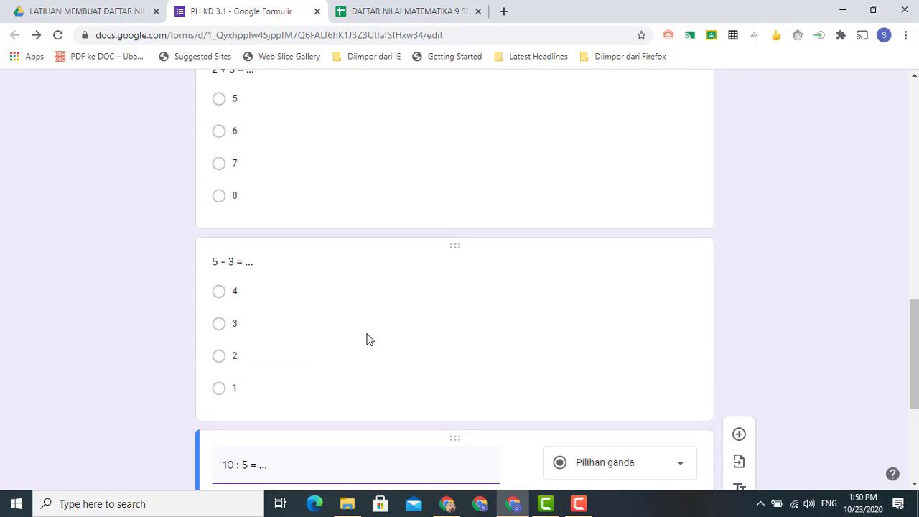
scroll(368, 337, "down", 6)
scroll(374, 339, "down", 1)
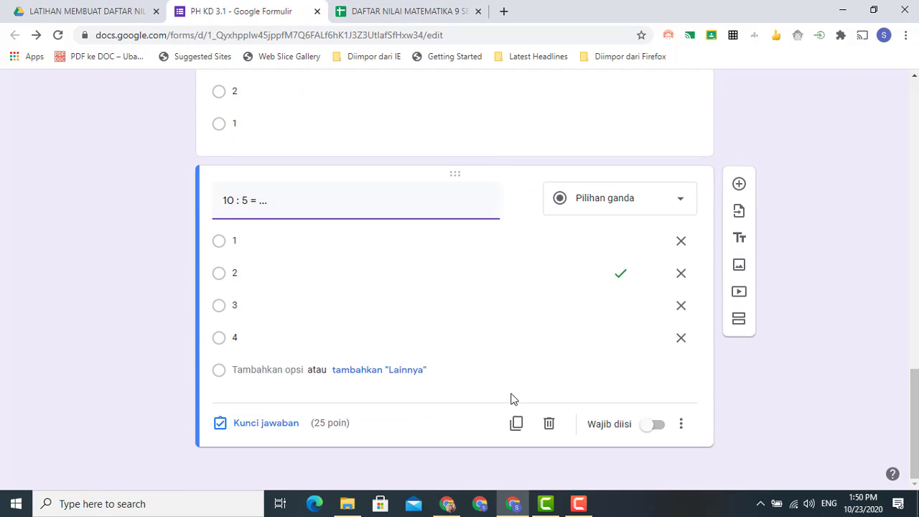
left_click(740, 185)
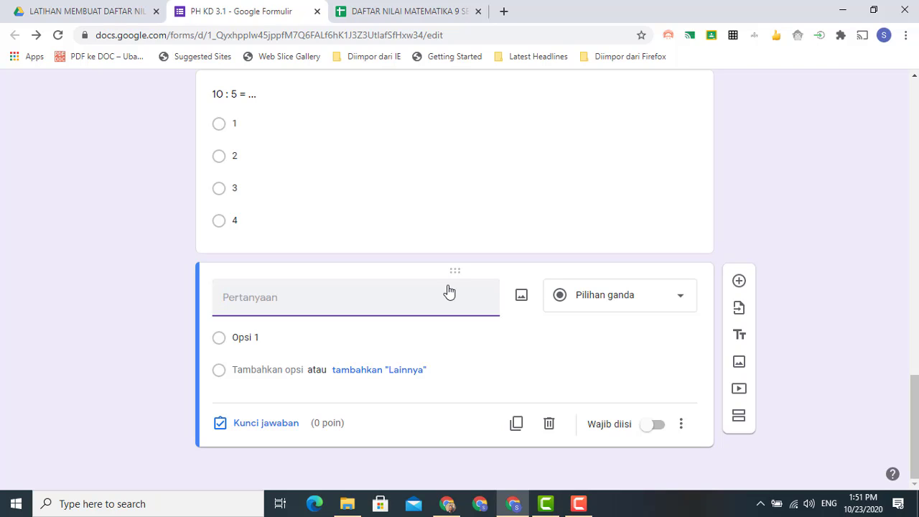
type("2 X")
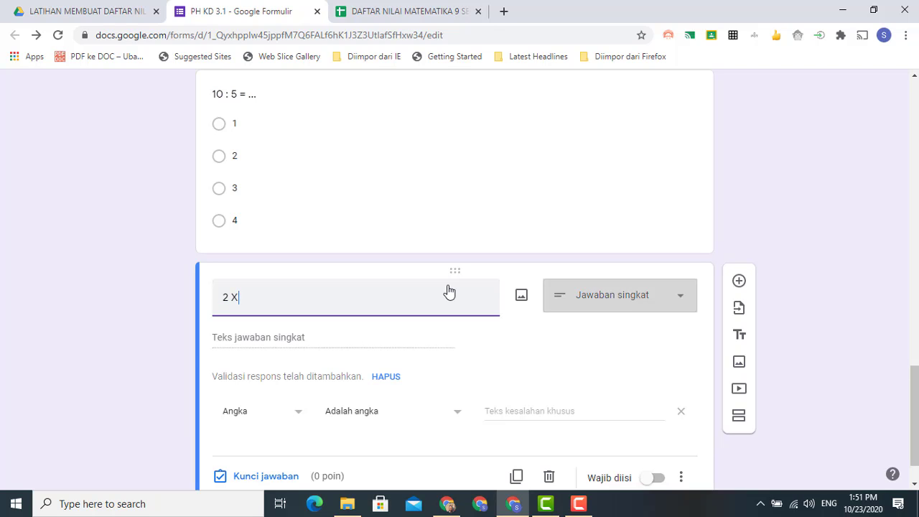
key("BackSpace")
type("x")
key("BackSpace")
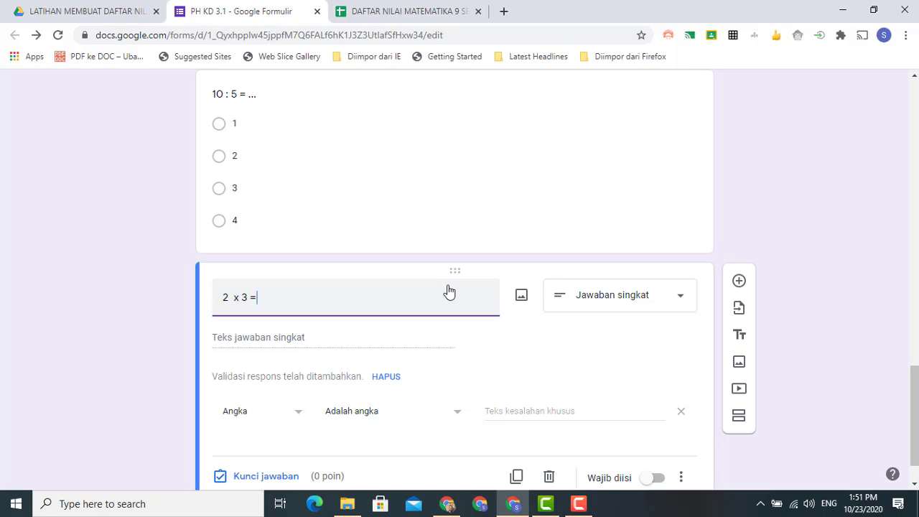
type("...")
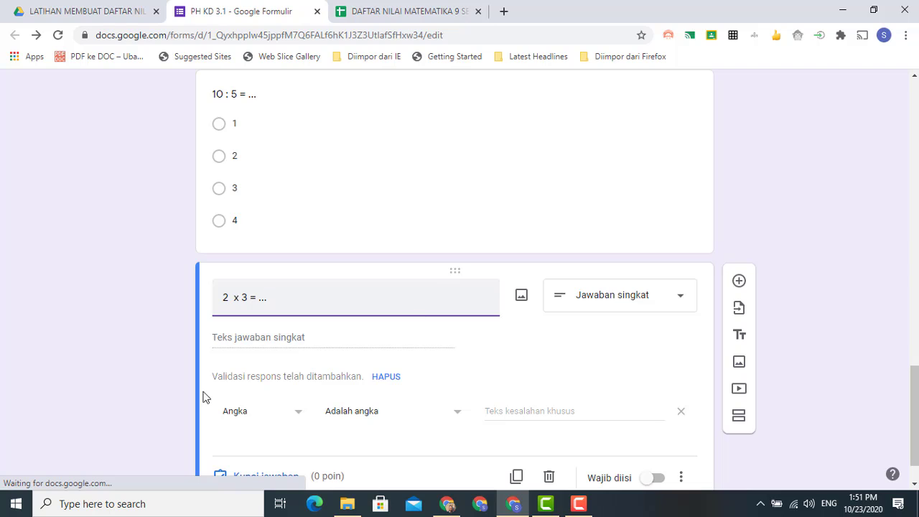
left_click(641, 302)
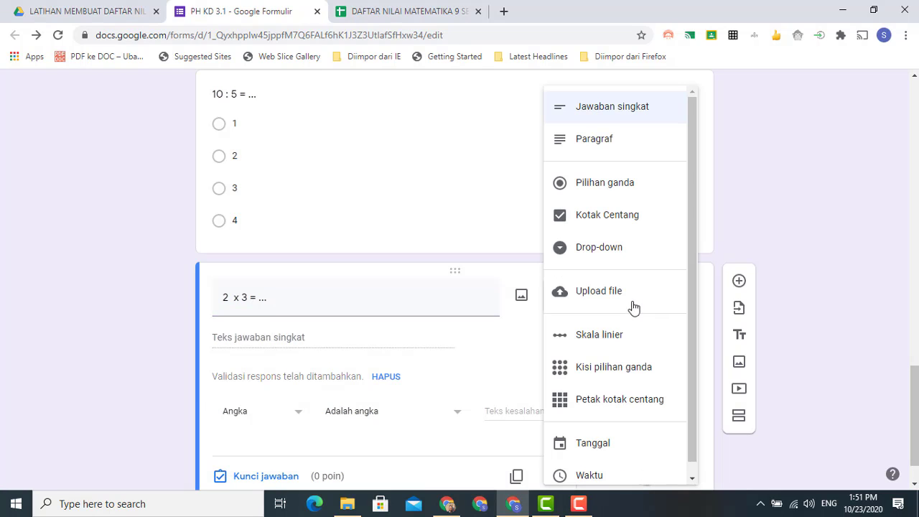
left_click(624, 186)
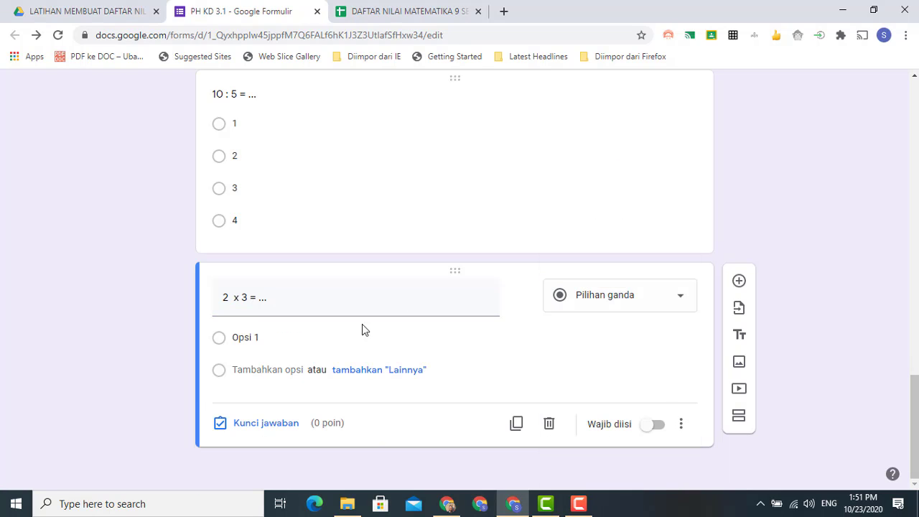
Step: Give the "2 x 3 = ..." question the answer options 4, 5, 6 and 7
left_click(248, 337)
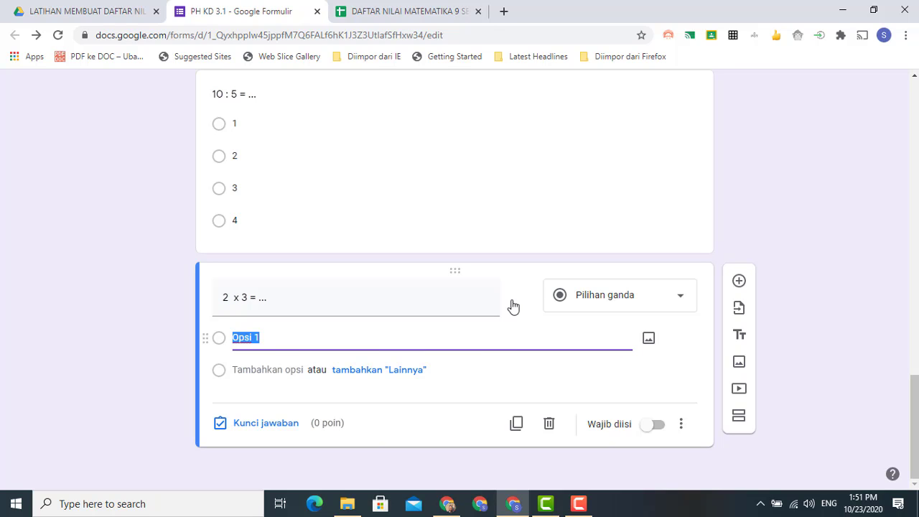
type("4")
key("Return")
type("5")
key("Return")
type("6")
key("Return")
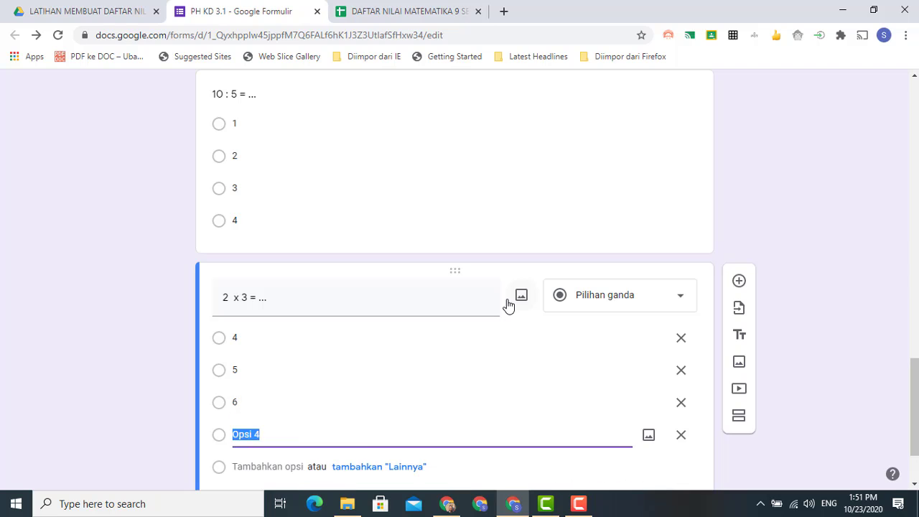
type("7")
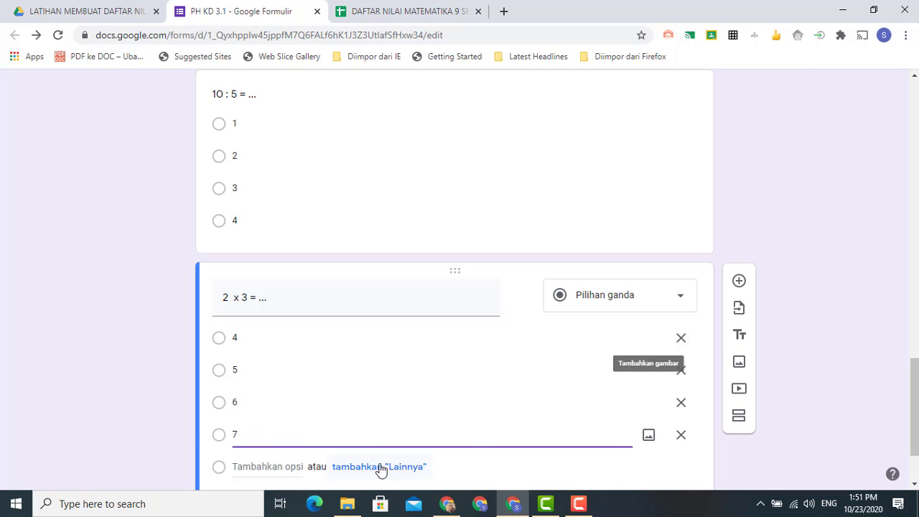
Step: Set the answer key of the "2 x 3 = ..." question to 6, worth 25 points
scroll(379, 467, "down", 2)
left_click(264, 423)
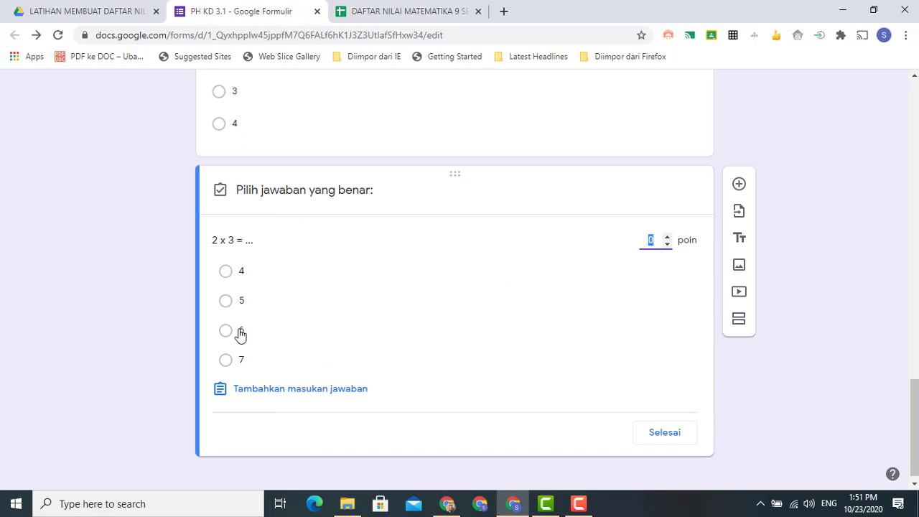
left_click(226, 333)
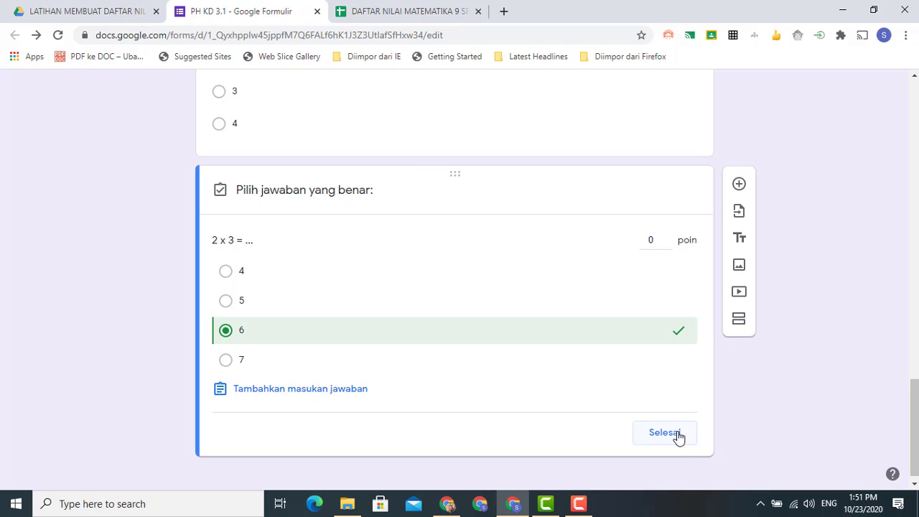
left_click(655, 239)
type("25")
left_click(665, 434)
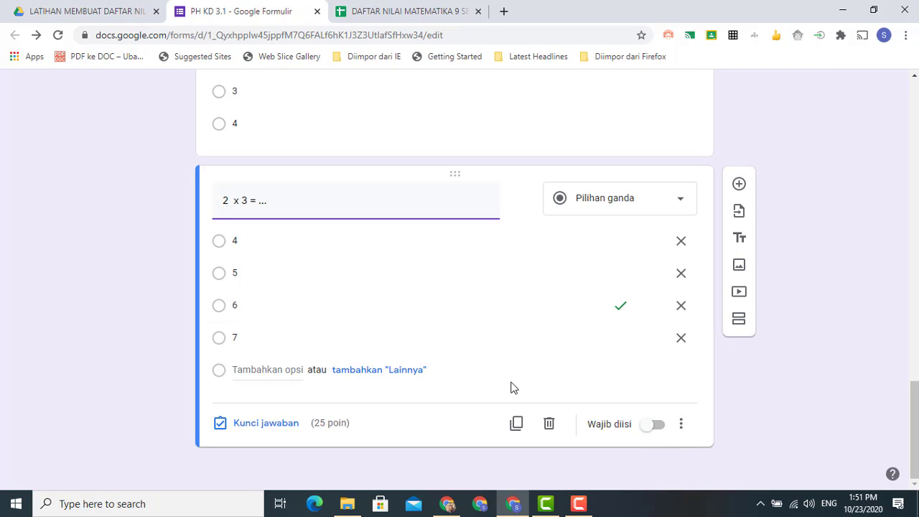
Step: Review the whole form up to its identity fields and check the student list in the DAFTAR NILAI MATEMATIKA 9 SEM 1 spreadsheet
scroll(179, 316, "up", 10)
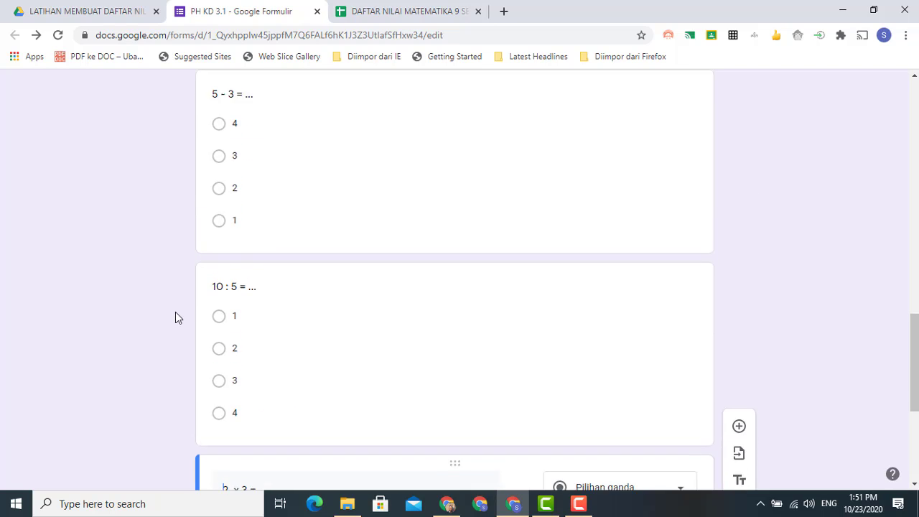
scroll(179, 316, "up", 7)
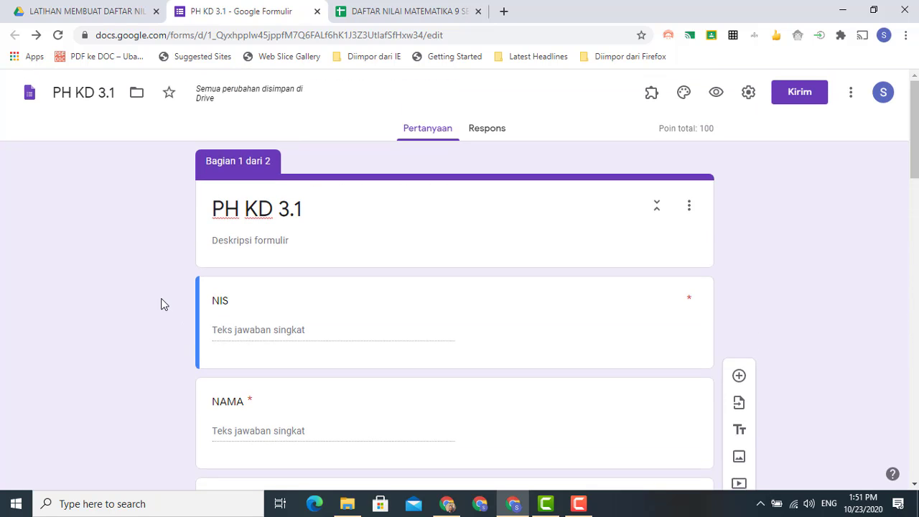
scroll(797, 266, "down", 5)
scroll(794, 271, "up", 5)
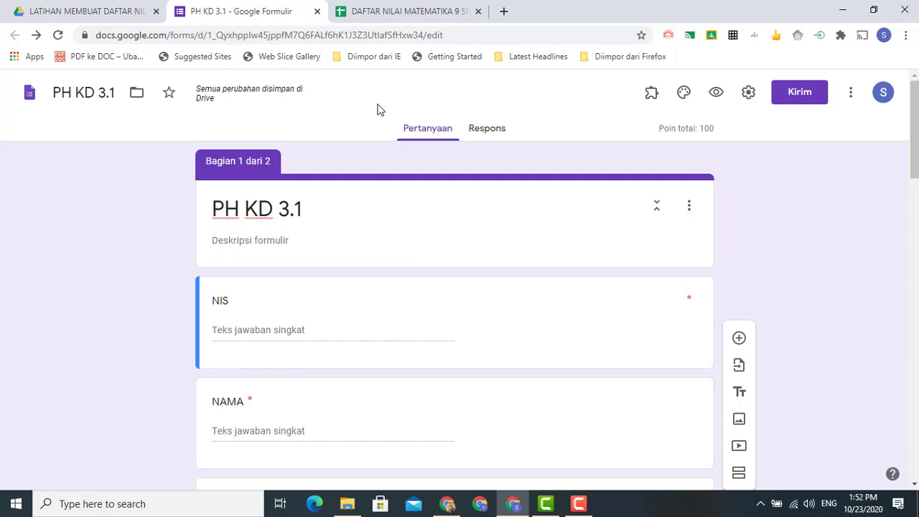
left_click(401, 13)
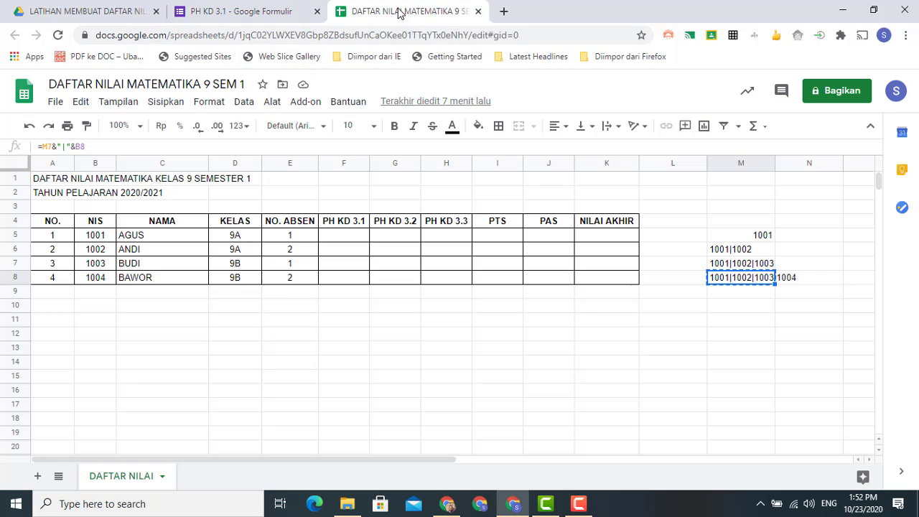
left_click(231, 13)
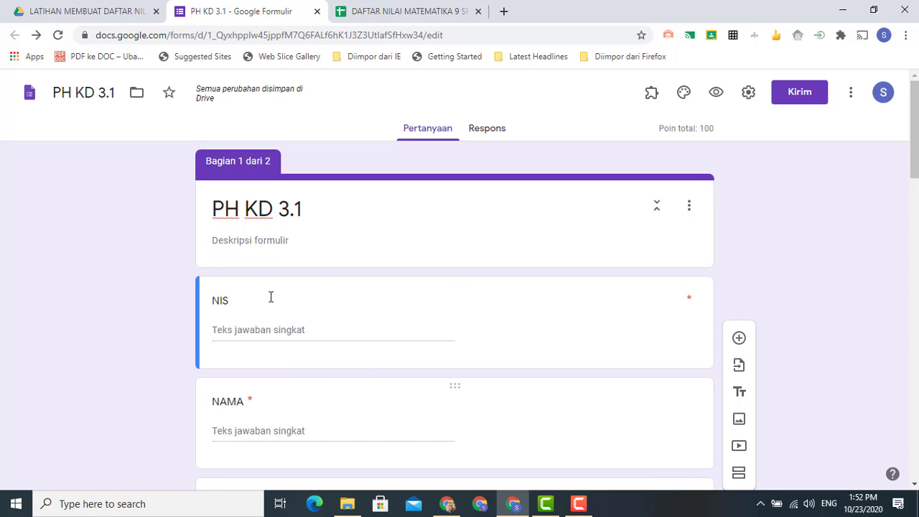
Step: Open the form preview and enter the student number (NIS) and name of the second student in the grade list
left_click(717, 94)
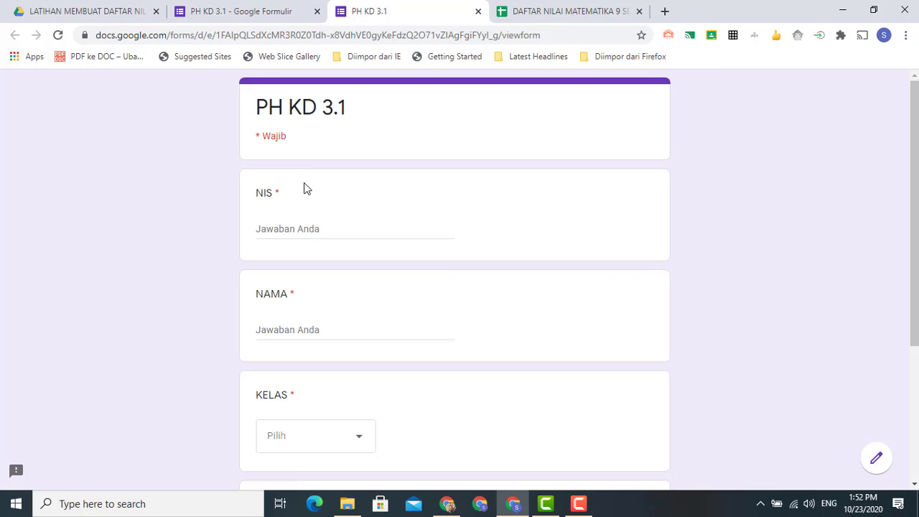
left_click(287, 227)
type("1002")
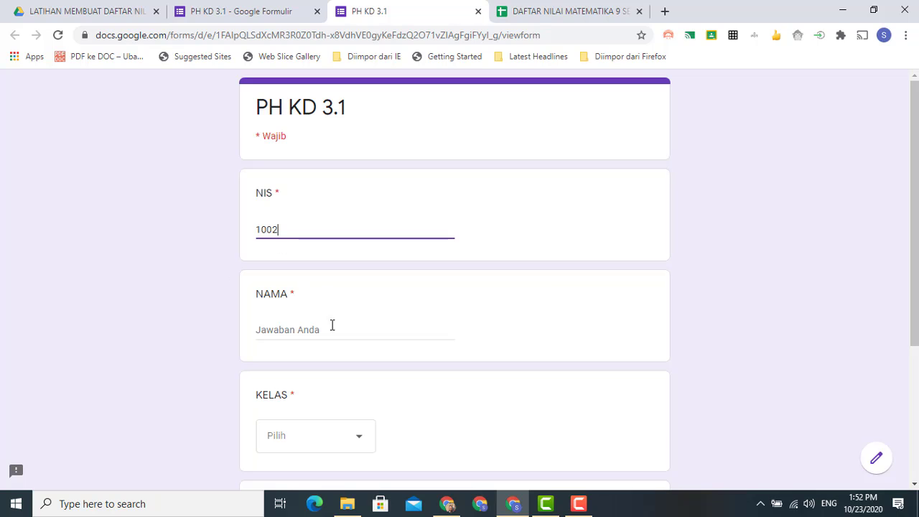
left_click(303, 332)
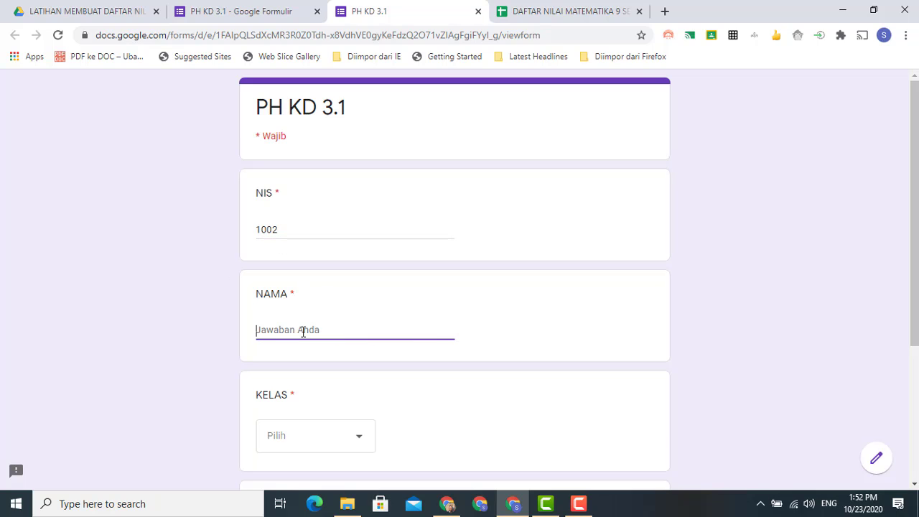
left_click(547, 10)
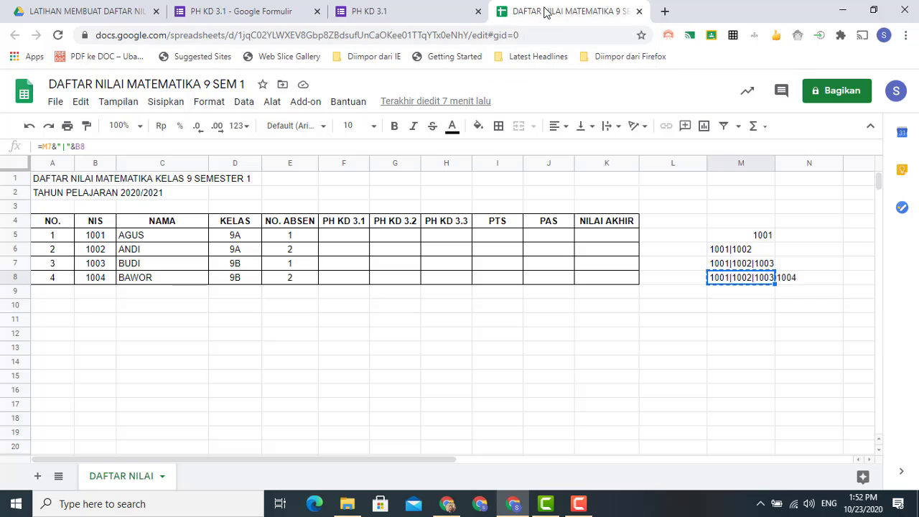
left_click(408, 11)
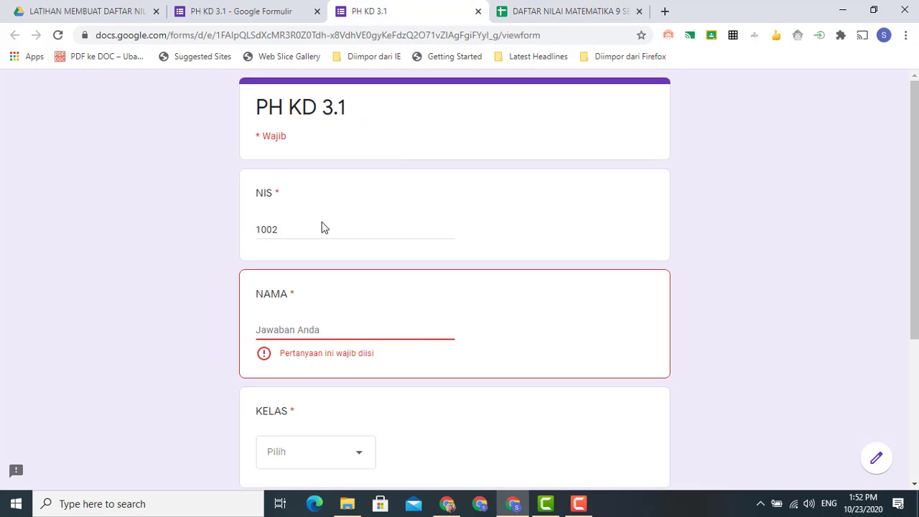
type("a")
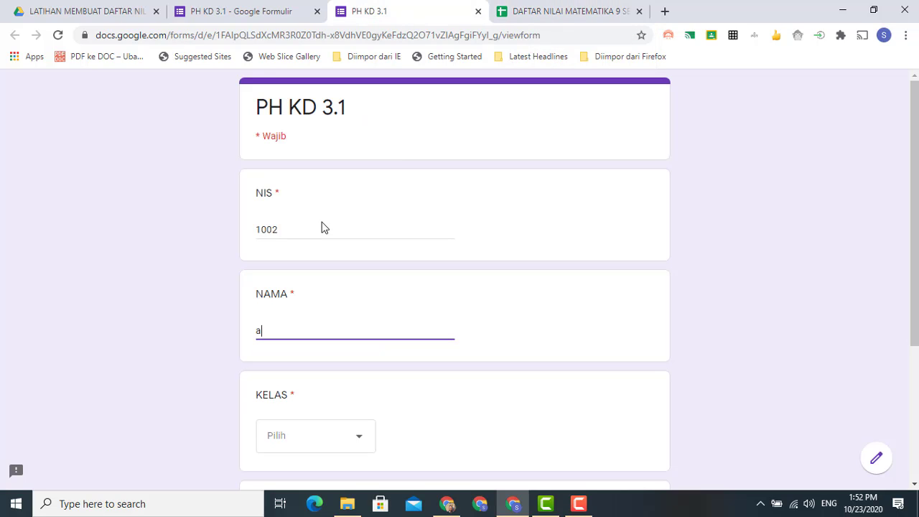
key("BackSpace")
type("a")
Step: Choose class 9A, enter 2 as the attendance number (NO. ABSEN), and continue to the question section
scroll(321, 337, "down", 2)
left_click(318, 309)
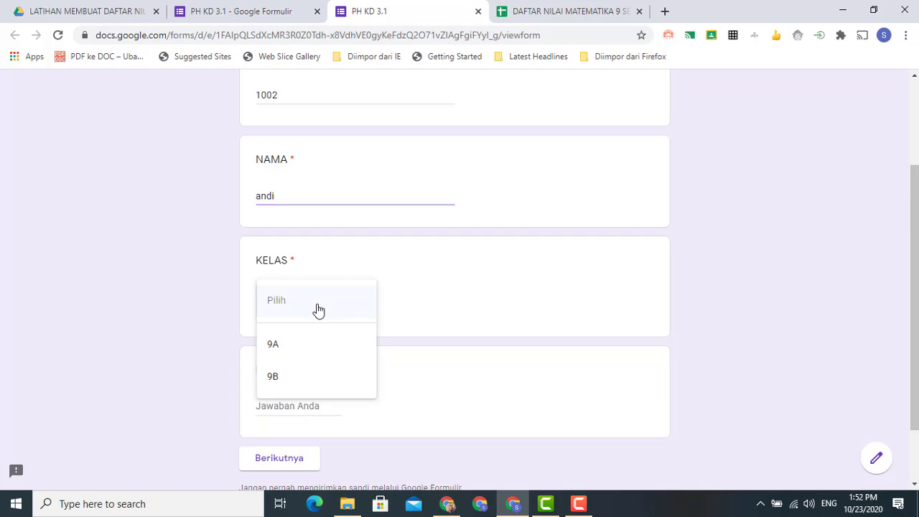
left_click(297, 352)
scroll(311, 351, "down", 2)
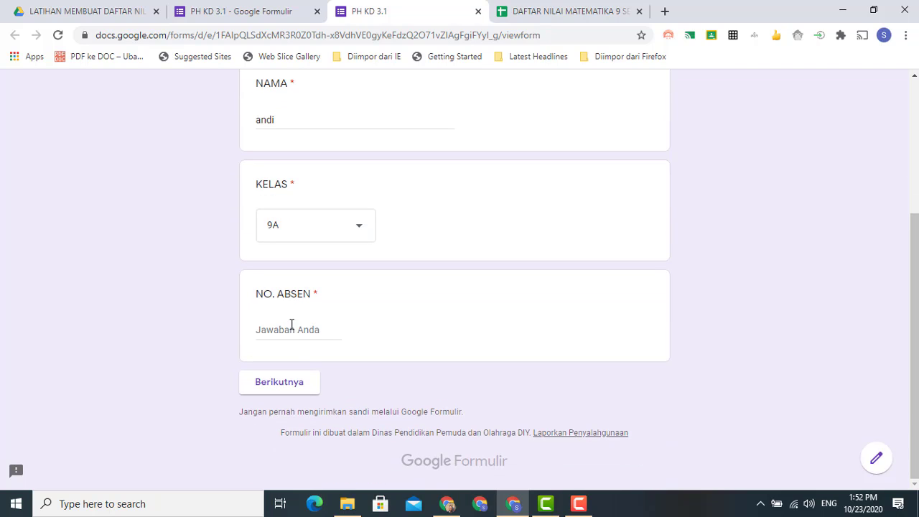
left_click(292, 329)
type("2")
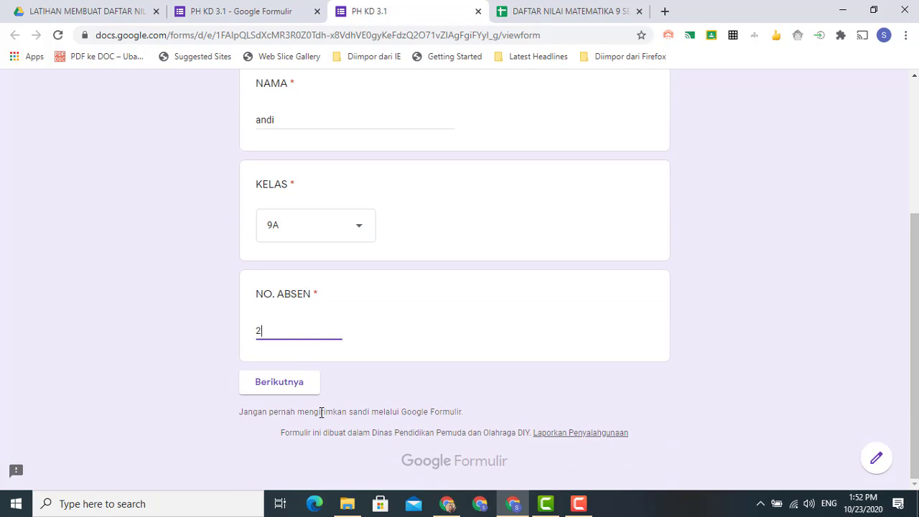
left_click(285, 385)
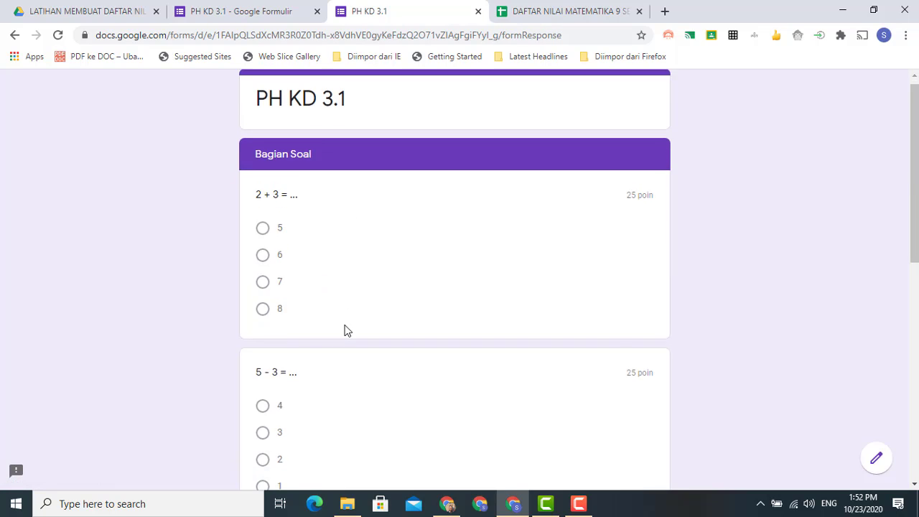
Step: Answer 2 + 3 with 5, 5 - 3 with 2, 10 : 5 with 1 and 2 x 3 with 6, and submit the response
scroll(291, 288, "down", 2)
scroll(283, 226, "up", 1)
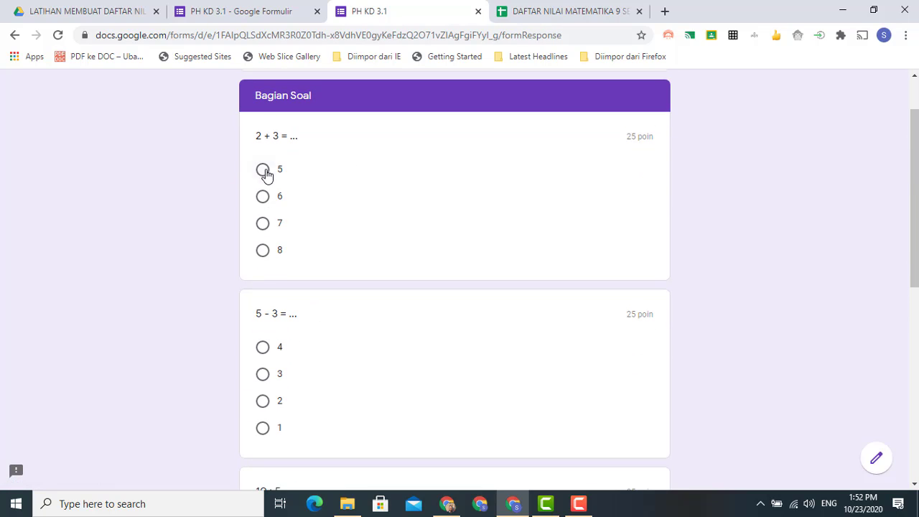
left_click(263, 171)
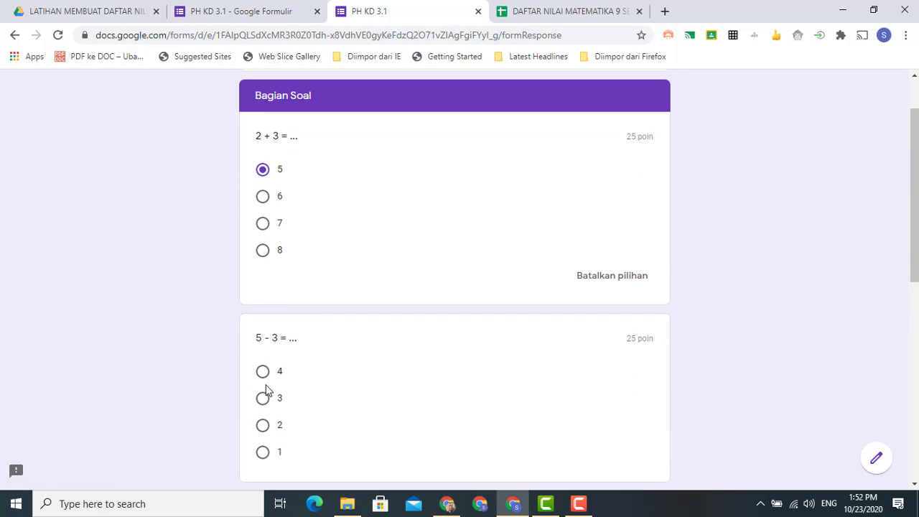
left_click(263, 425)
scroll(272, 426, "down", 2)
scroll(270, 409, "down", 1)
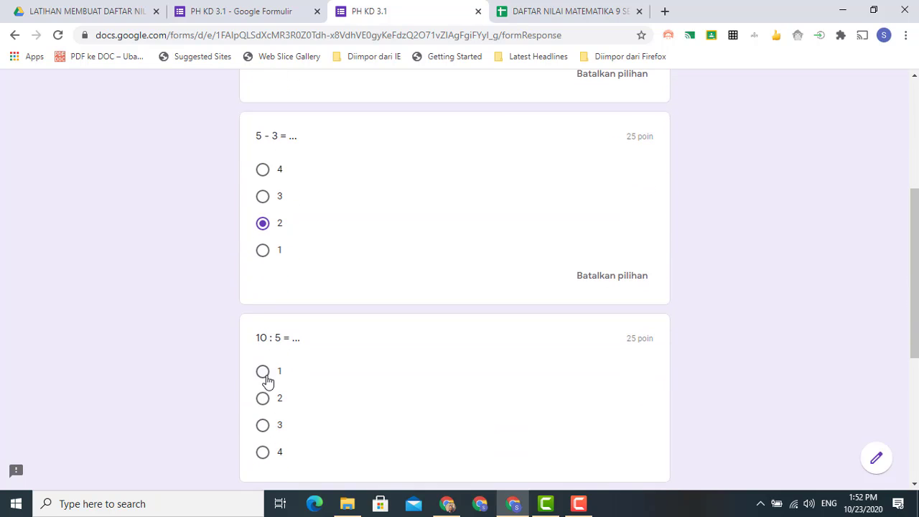
left_click(265, 377)
scroll(266, 381, "down", 3)
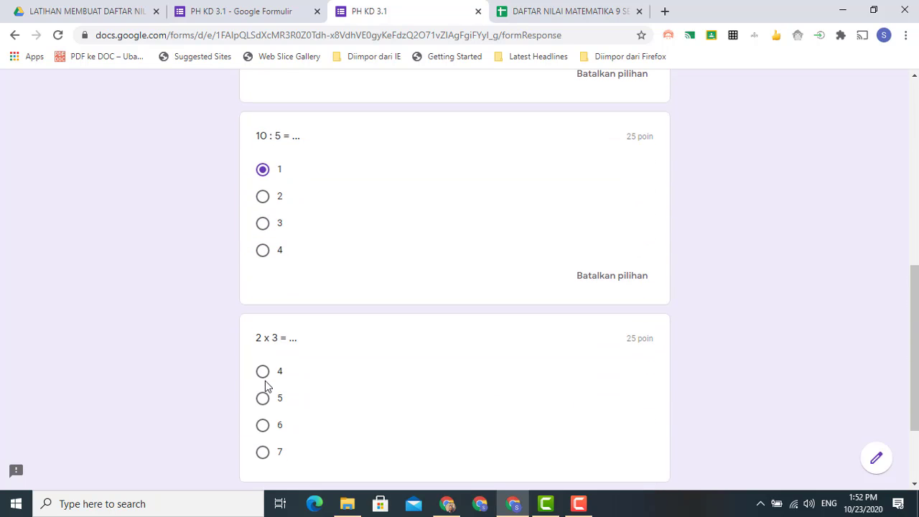
left_click(263, 425)
scroll(533, 423, "down", 2)
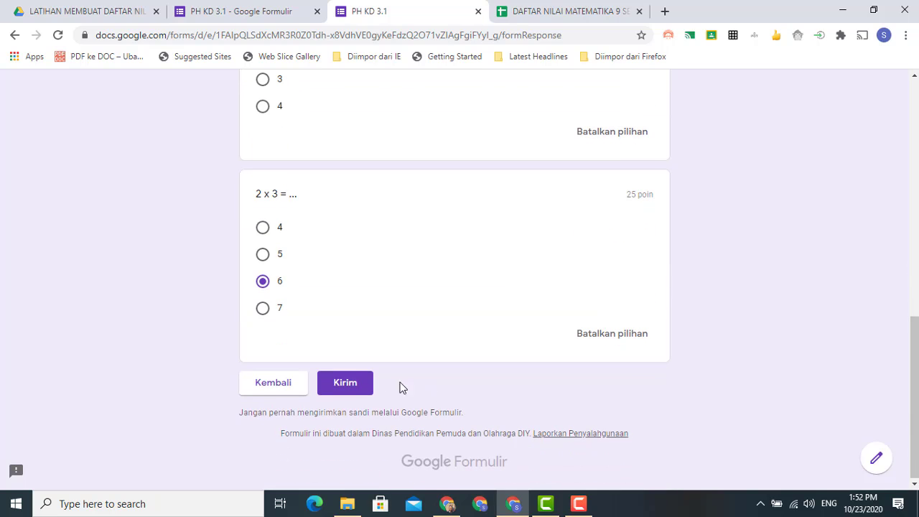
left_click(342, 382)
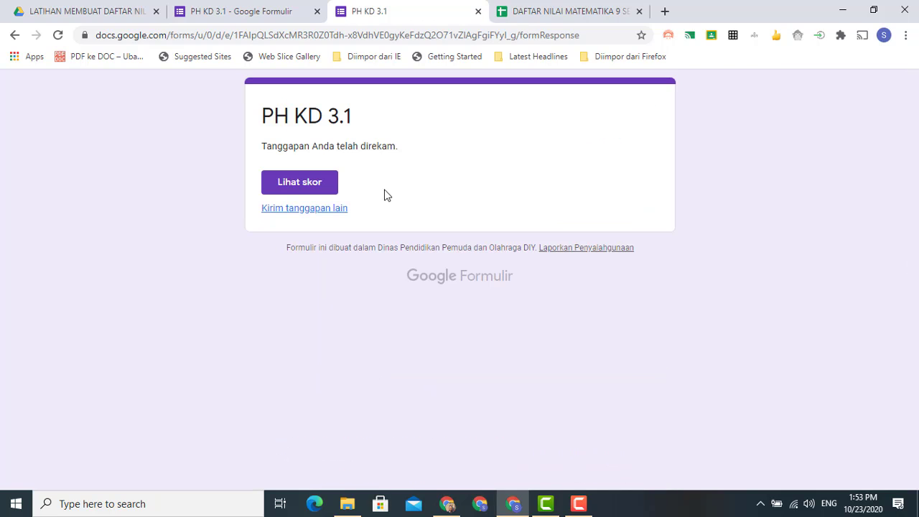
Step: Start another response and enter the student number (NIS) and name of the third student in the grade list
left_click(314, 215)
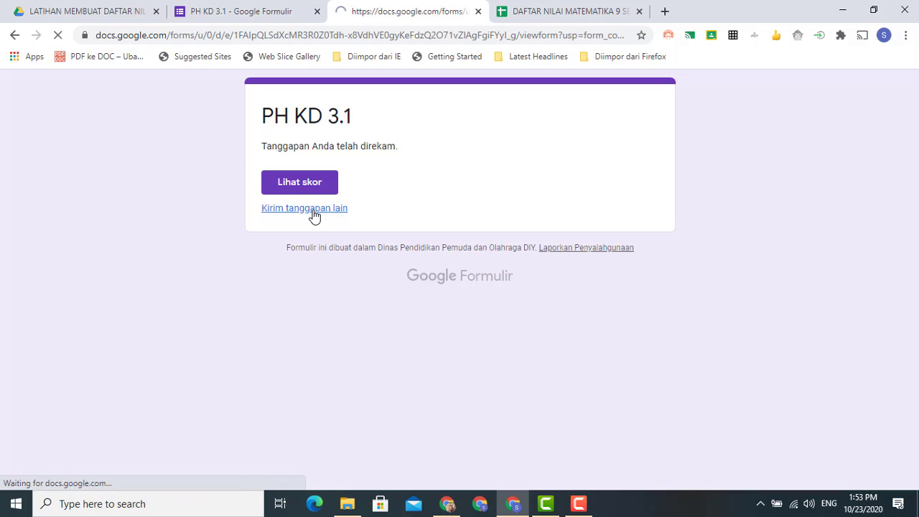
left_click(288, 230)
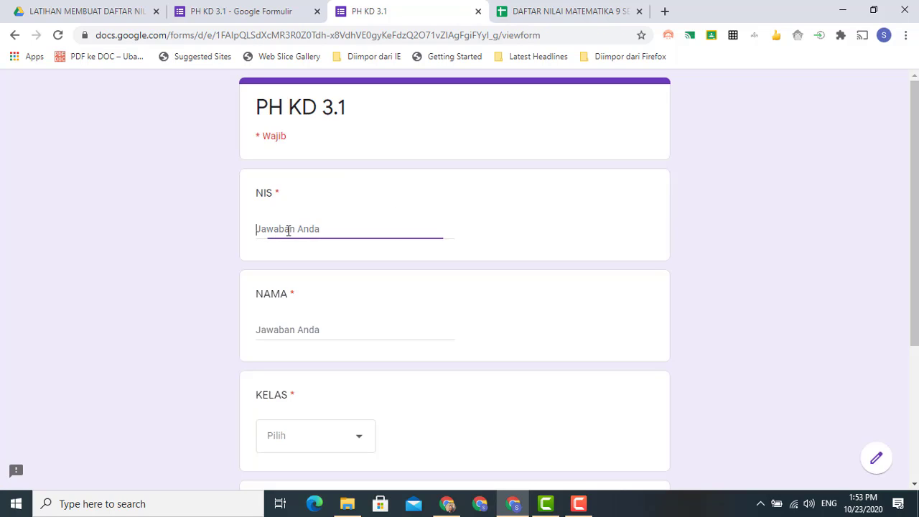
type("1003")
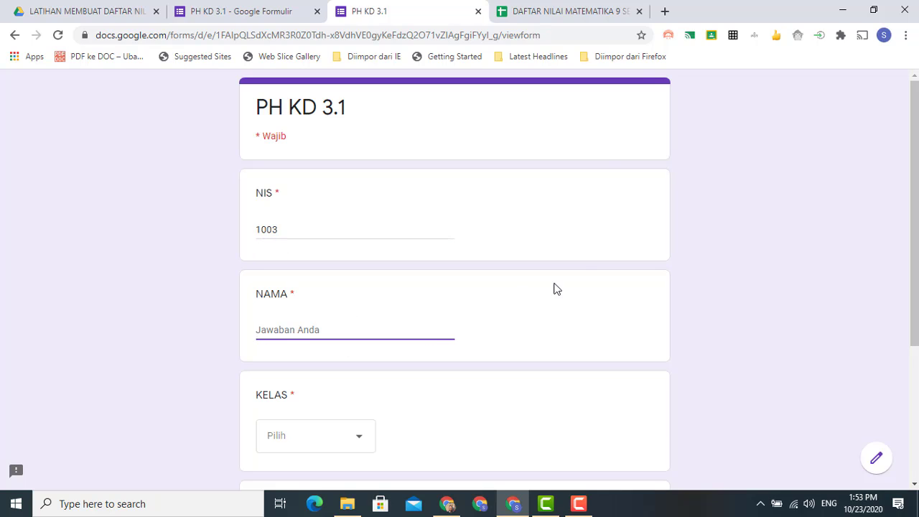
type("b")
key("BackSpace")
type("BUDI")
Step: Choose class 9B, enter 1 as the attendance number (NO. ABSEN), and continue to the question section
scroll(638, 273, "down", 3)
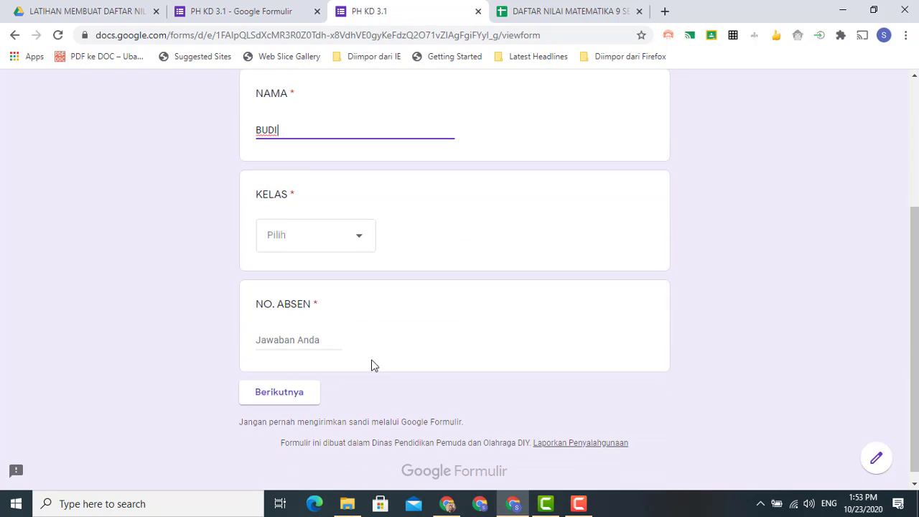
left_click(314, 239)
left_click(288, 307)
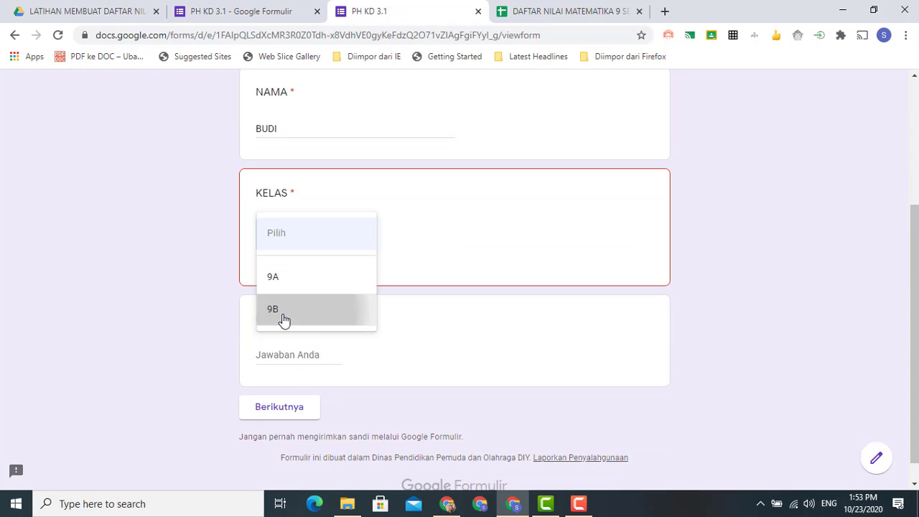
left_click(301, 340)
type("1")
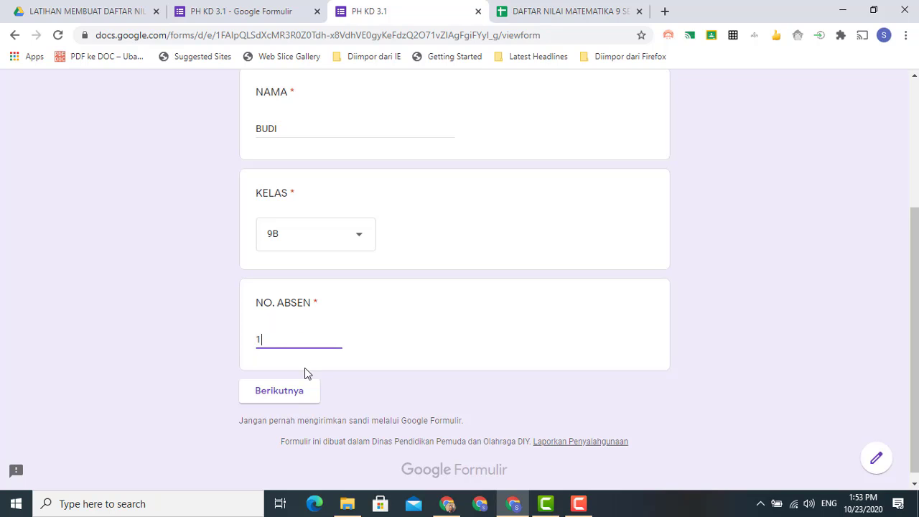
left_click(299, 393)
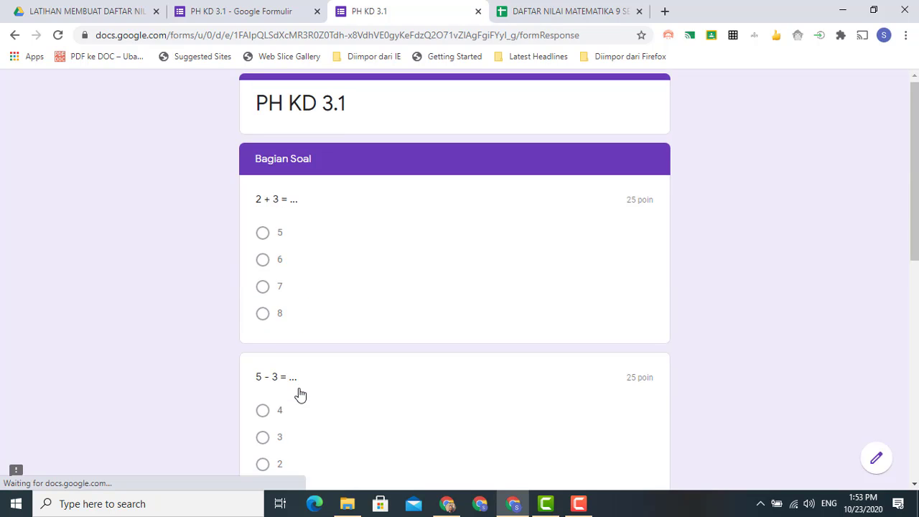
Step: Answer 2 + 3 with 5, 5 - 3 with 2, 10 : 5 with 2 and 2 x 3 with 6, and submit the response
scroll(298, 392, "down", 3)
scroll(275, 284, "up", 2)
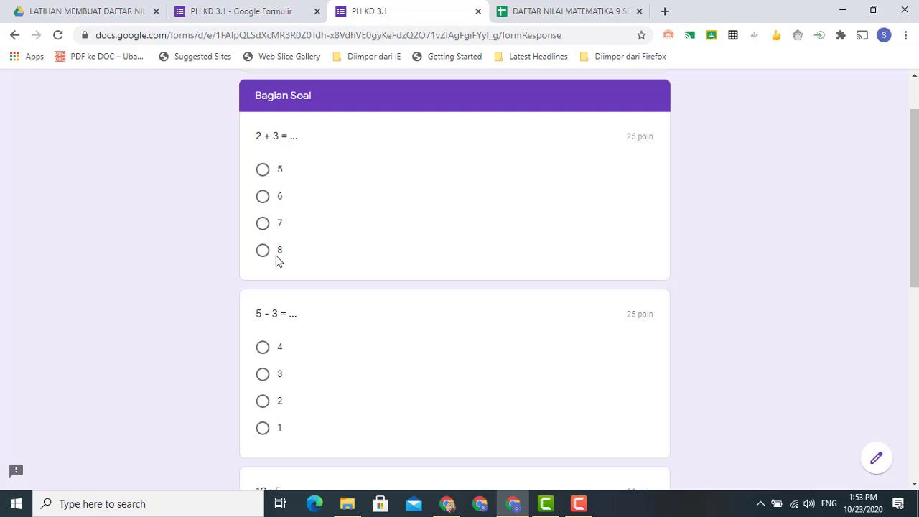
left_click(263, 172)
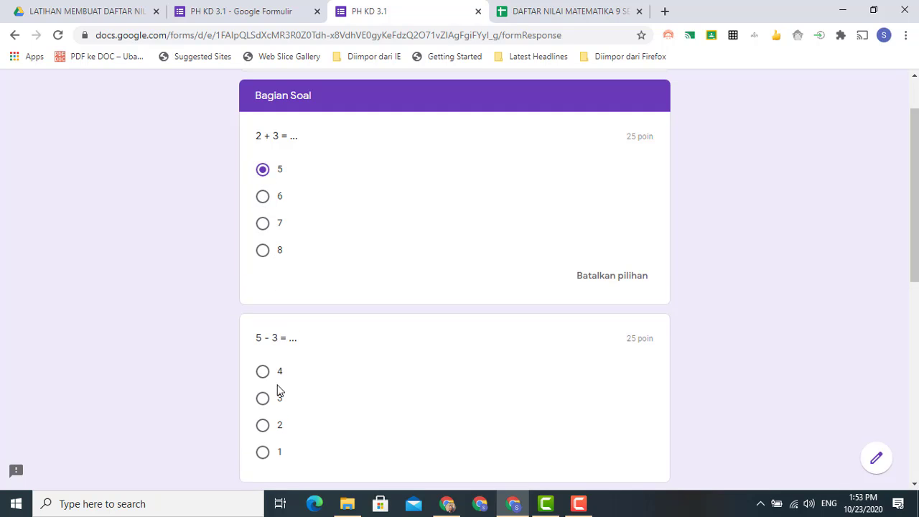
left_click(263, 427)
scroll(299, 417, "down", 3)
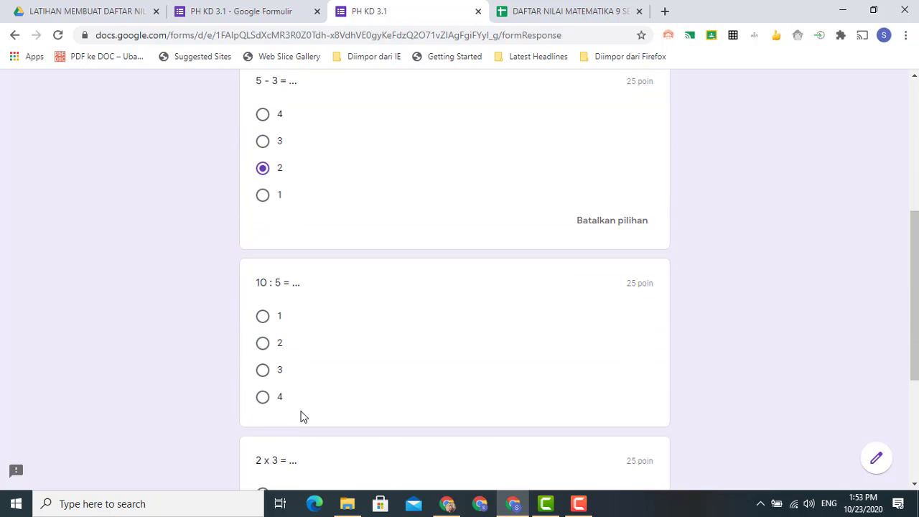
left_click(265, 333)
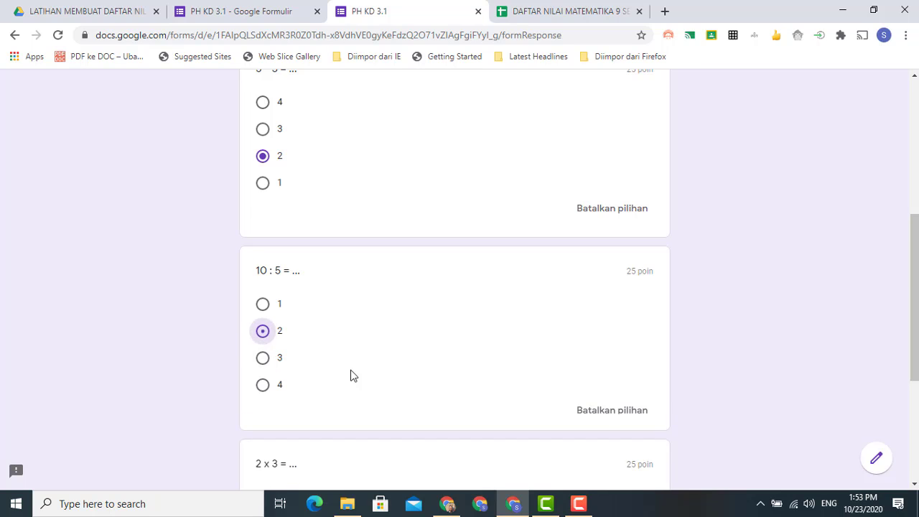
scroll(308, 369, "down", 3)
left_click(265, 361)
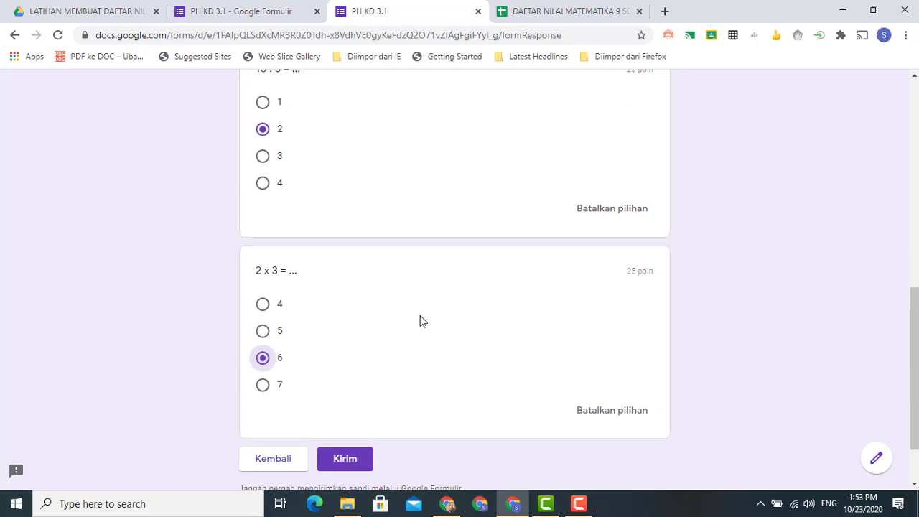
left_click(342, 462)
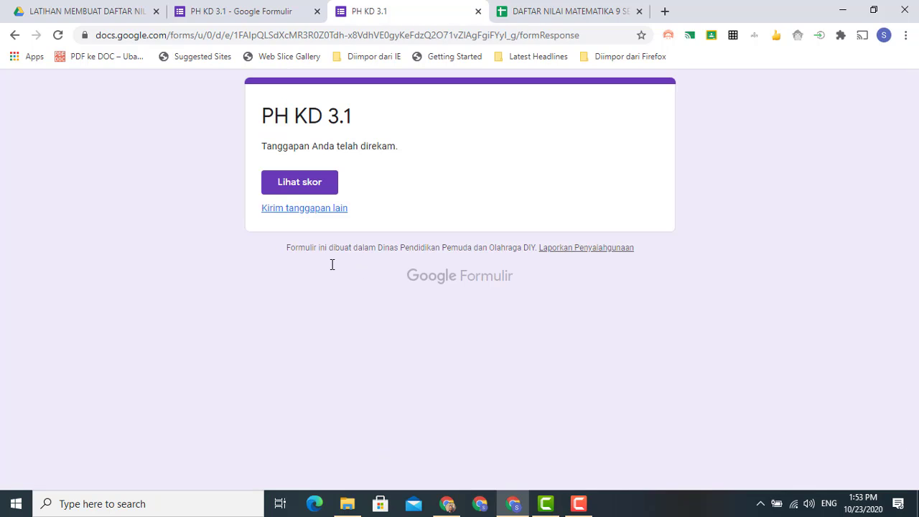
Step: Start another response and enter the first student's number (NIS) and name, checking them against the DAFTAR NILAI MATEMATIKA 9 SEM 1 spreadsheet
left_click(306, 209)
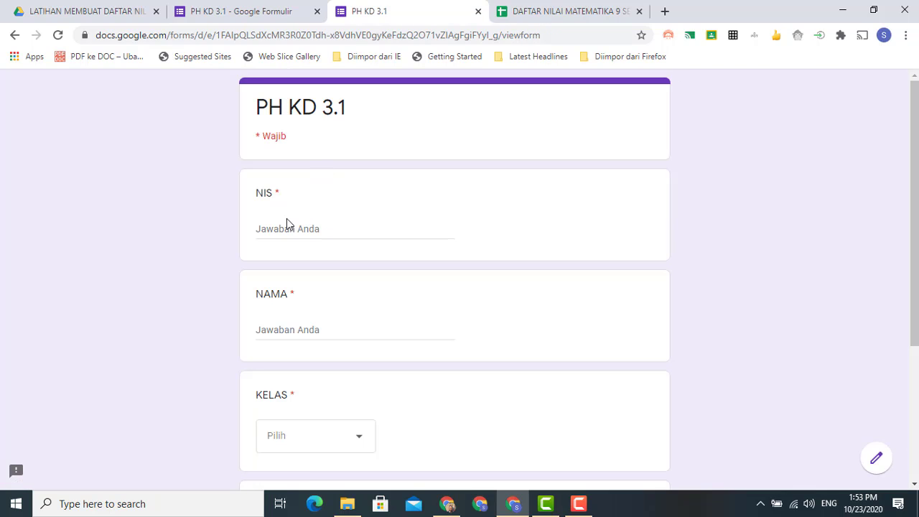
left_click(285, 231)
type("1001")
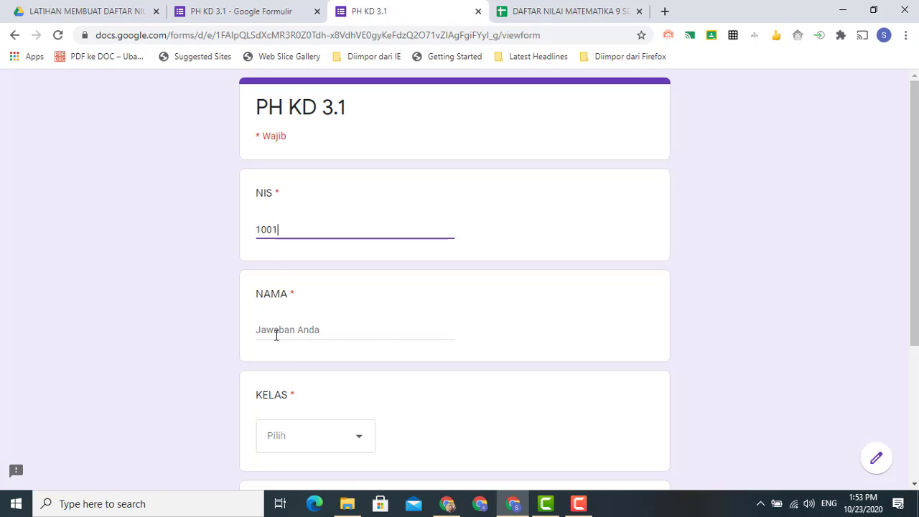
left_click(276, 336)
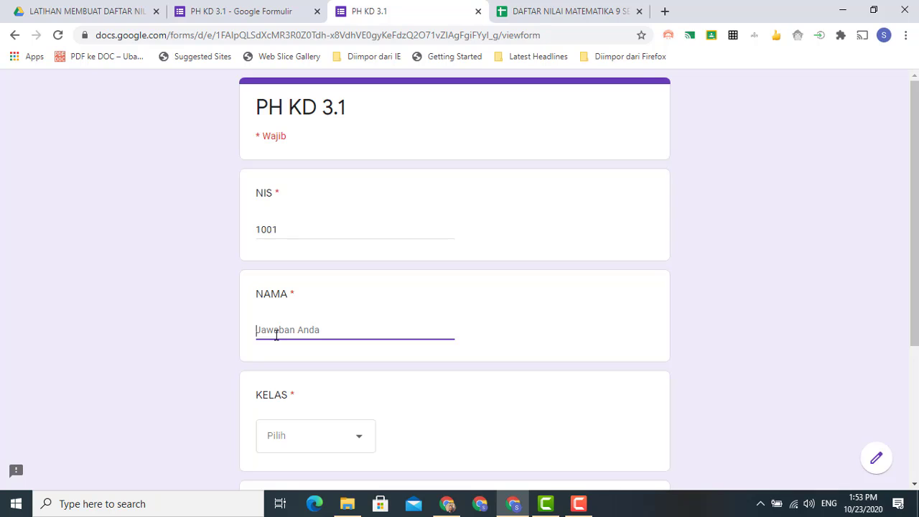
type("A")
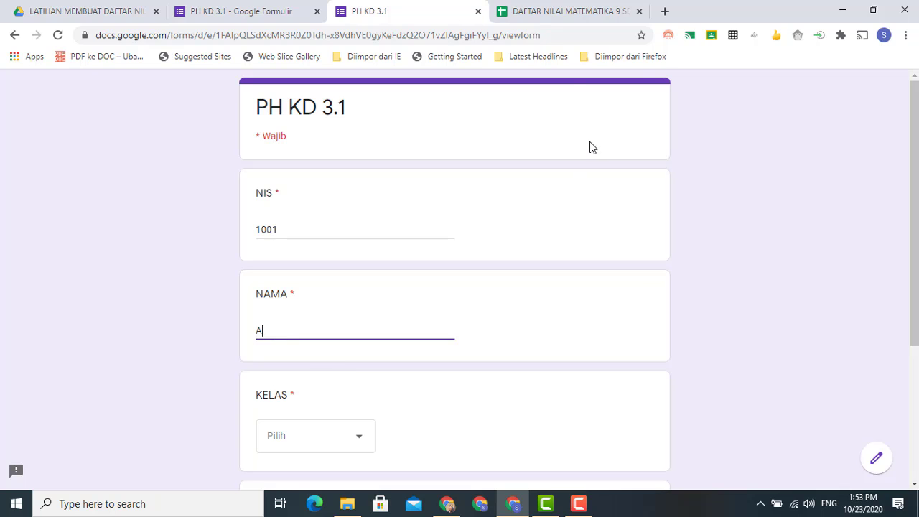
left_click(535, 14)
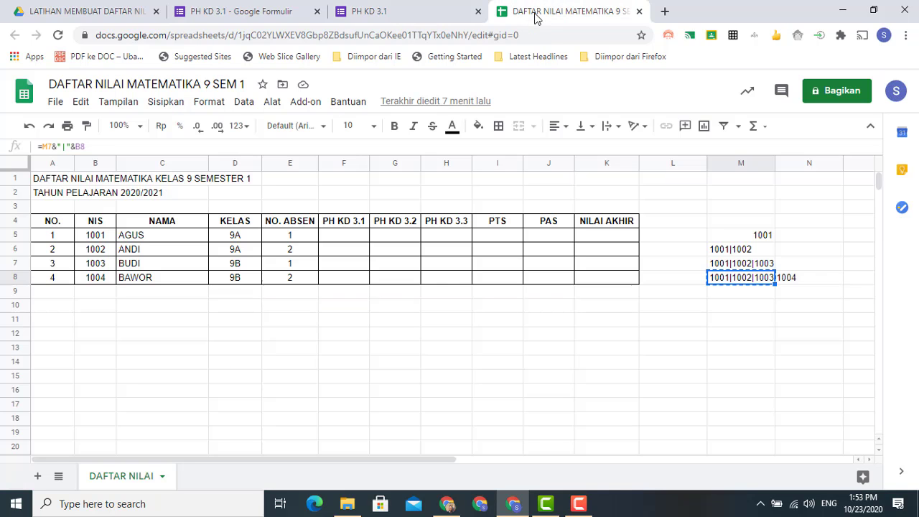
left_click(428, 14)
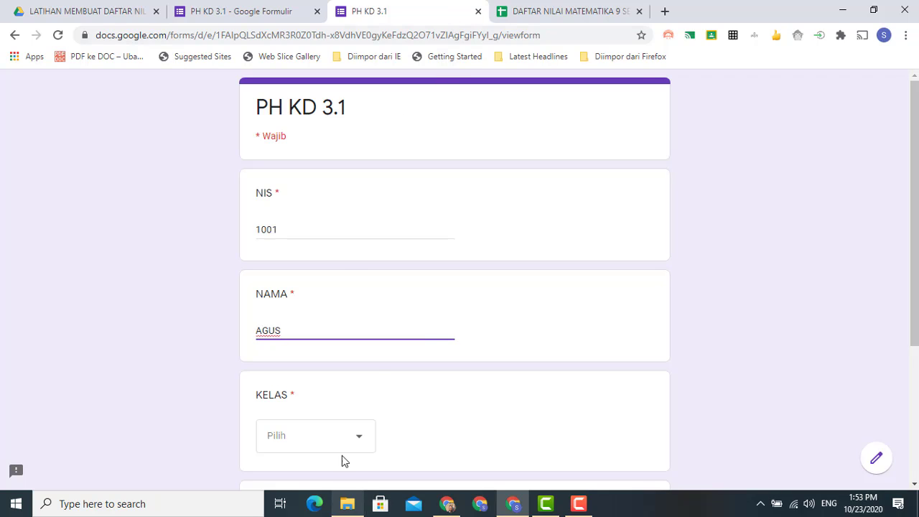
Step: Choose class 9A, enter 1 as the attendance number (NO. ABSEN), and continue to the question section
left_click(321, 442)
left_click(285, 431)
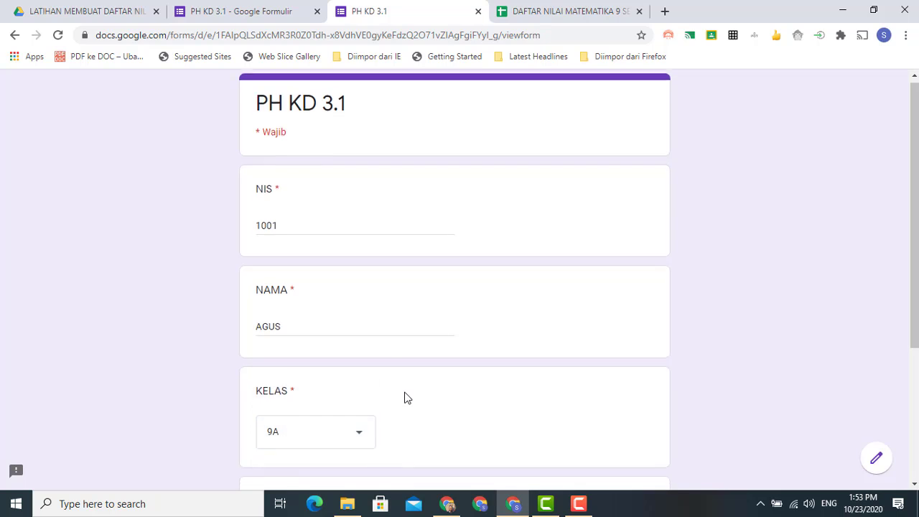
scroll(323, 311, "down", 3)
left_click(277, 335)
type("1")
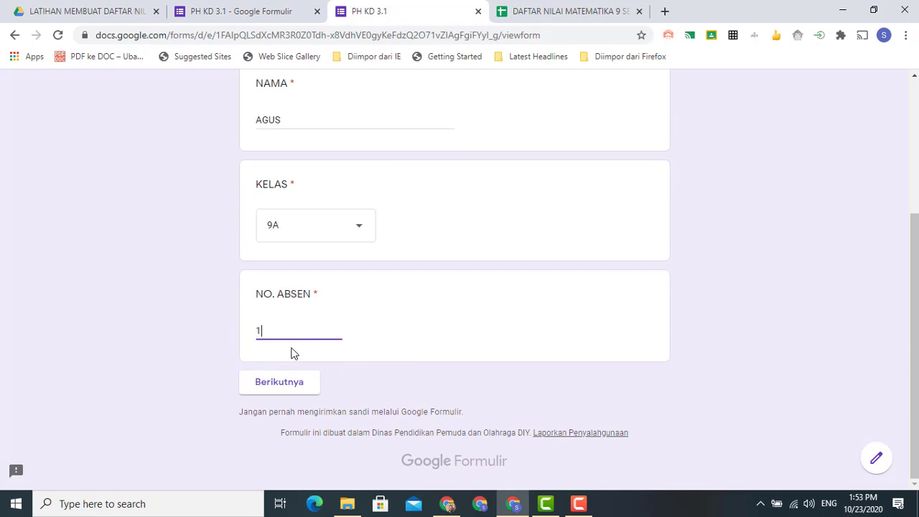
left_click(281, 383)
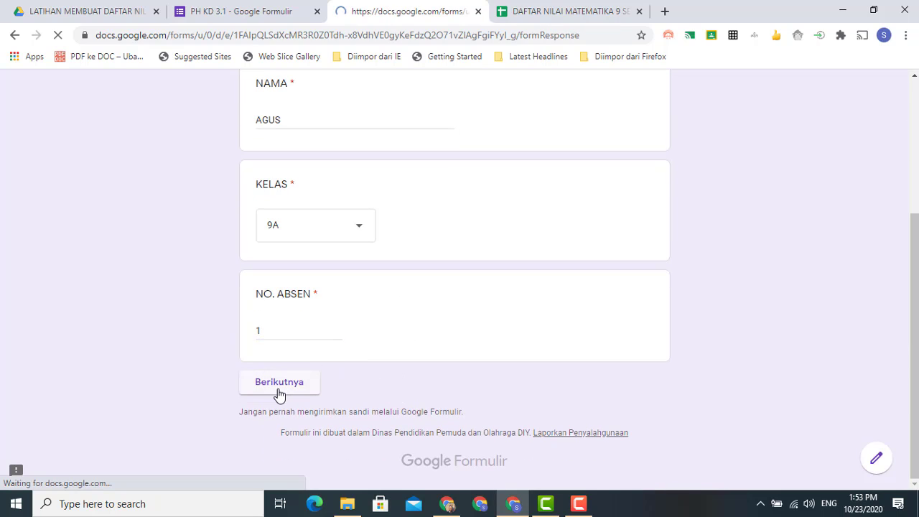
Step: Submit the answers 5, 2, 2 and 7 to the four questions in order, and start another blank response
scroll(277, 390, "down", 3)
scroll(263, 337, "up", 3)
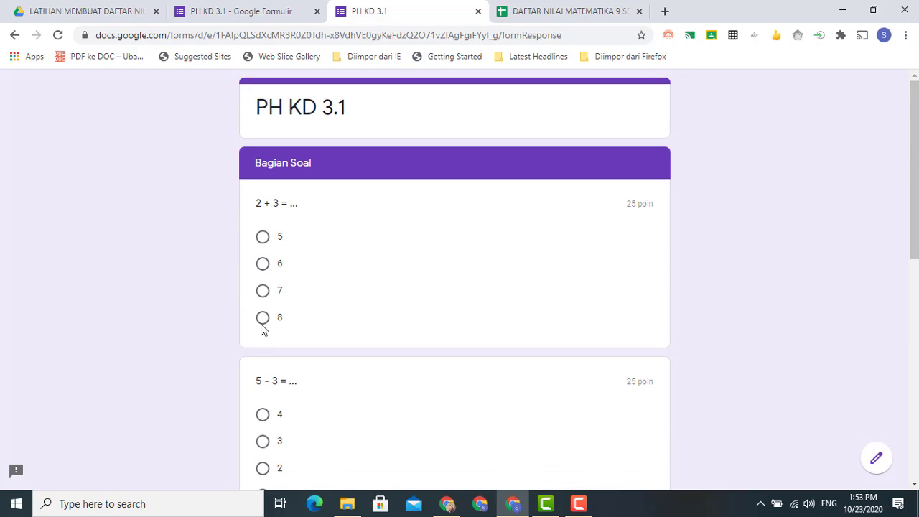
left_click(263, 237)
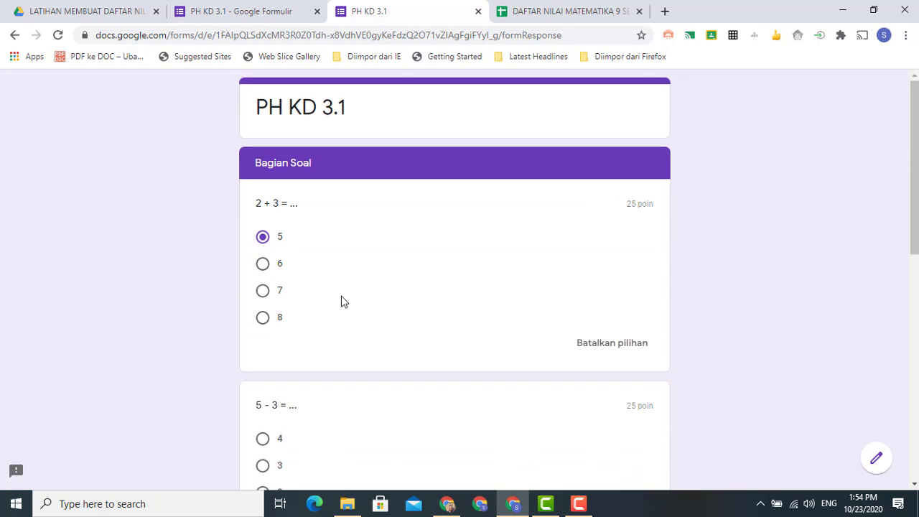
scroll(316, 309, "down", 2)
left_click(263, 290)
scroll(288, 316, "down", 3)
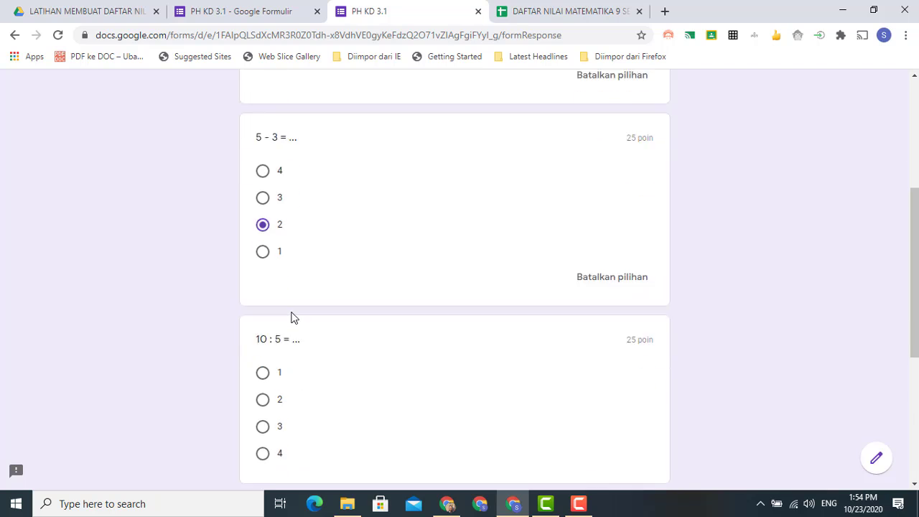
left_click(263, 263)
scroll(316, 301, "down", 2)
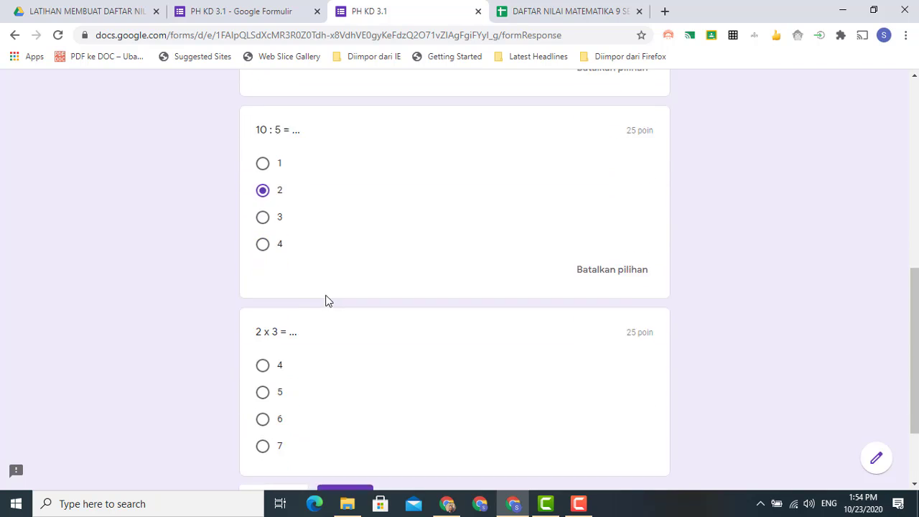
left_click(263, 331)
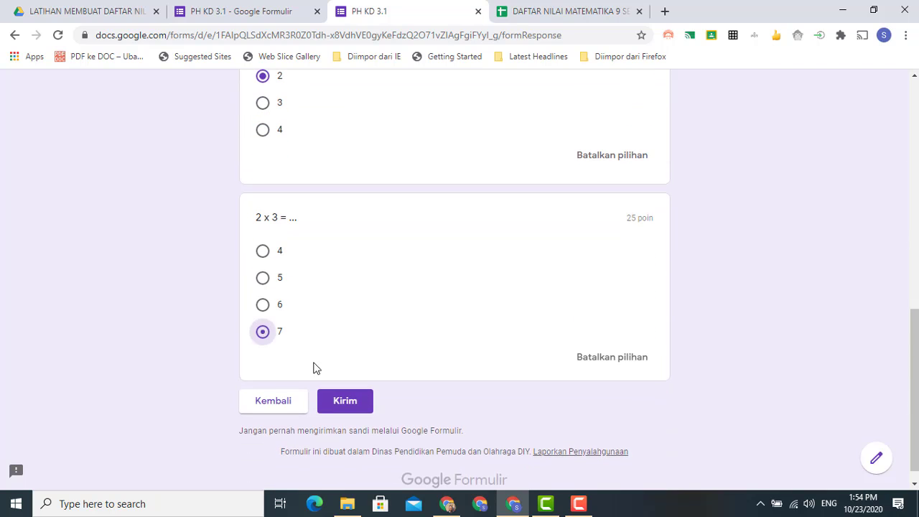
left_click(339, 399)
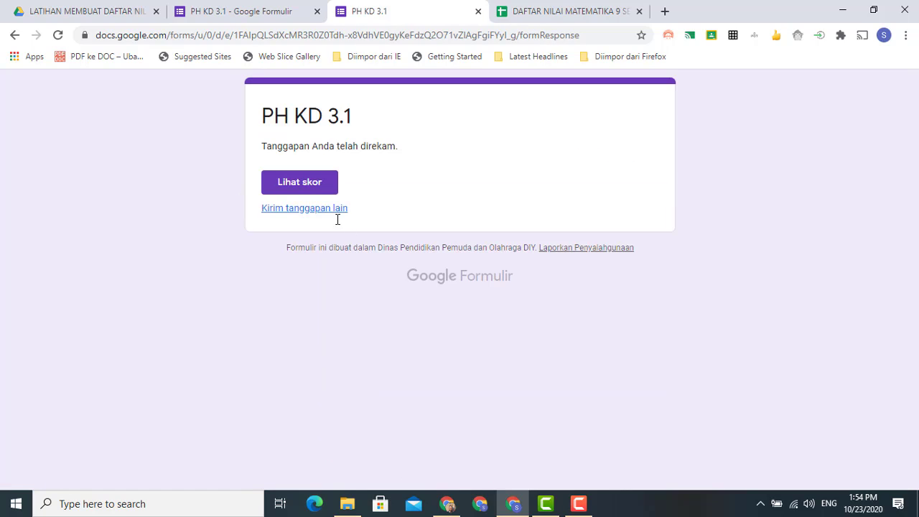
left_click(323, 213)
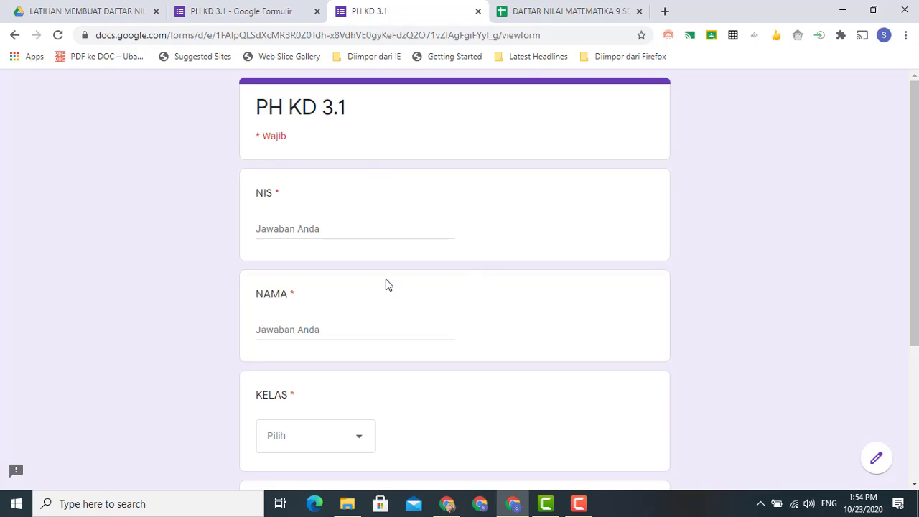
Step: Enter the fourth student's number (NIS) and name in the blank response
left_click(290, 229)
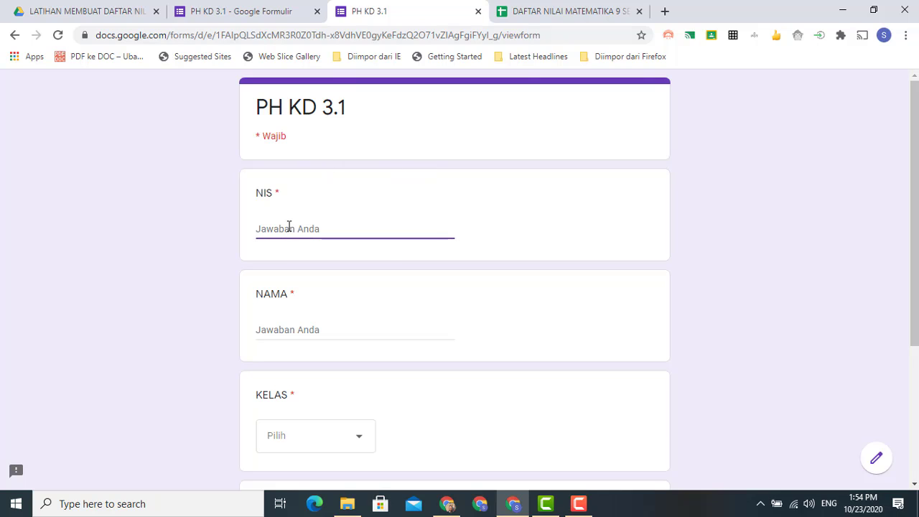
type("1004")
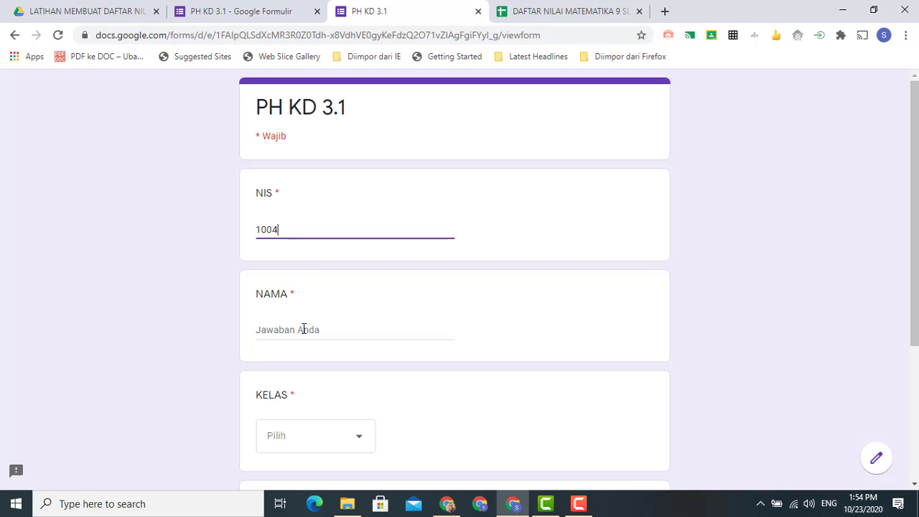
left_click(303, 328)
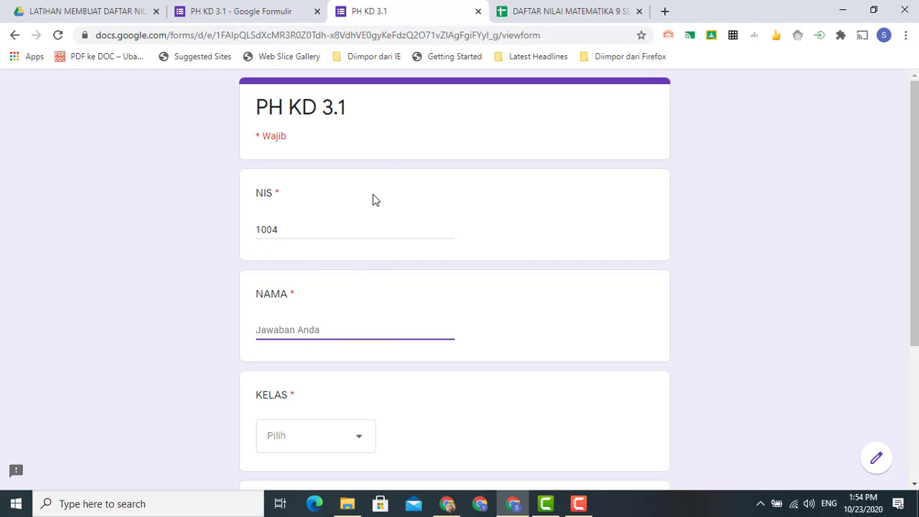
type("BAWOR")
Step: Choose class 9B, enter 2 as the attendance number (NO. ABSEN), and continue to the question section
scroll(379, 227, "down", 3)
left_click(321, 244)
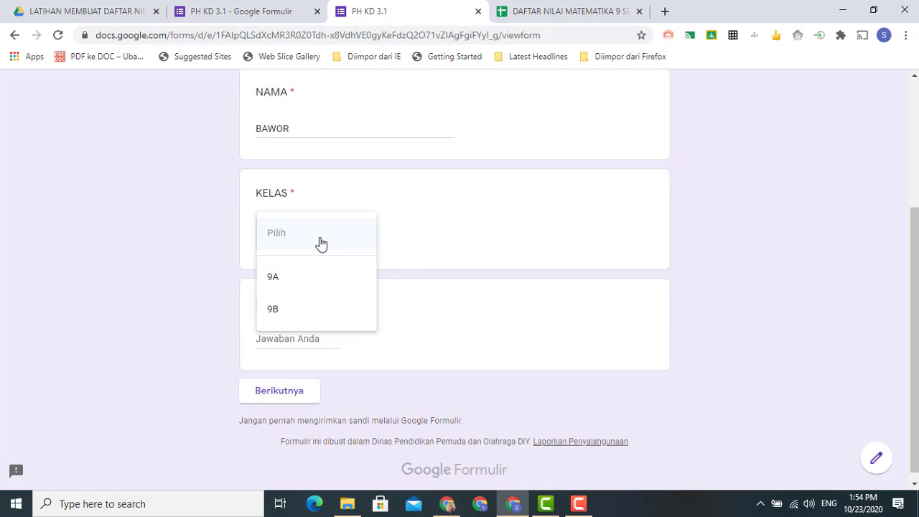
left_click(285, 314)
left_click(298, 336)
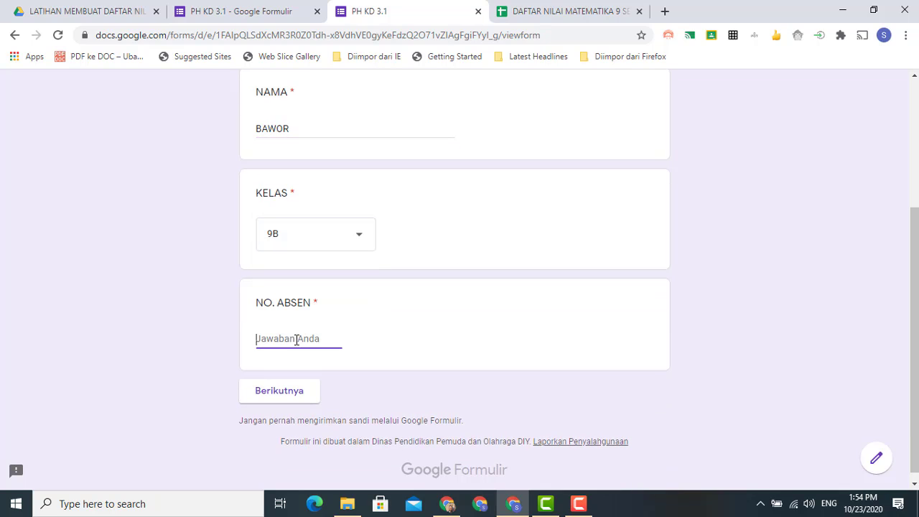
type("2")
left_click(299, 386)
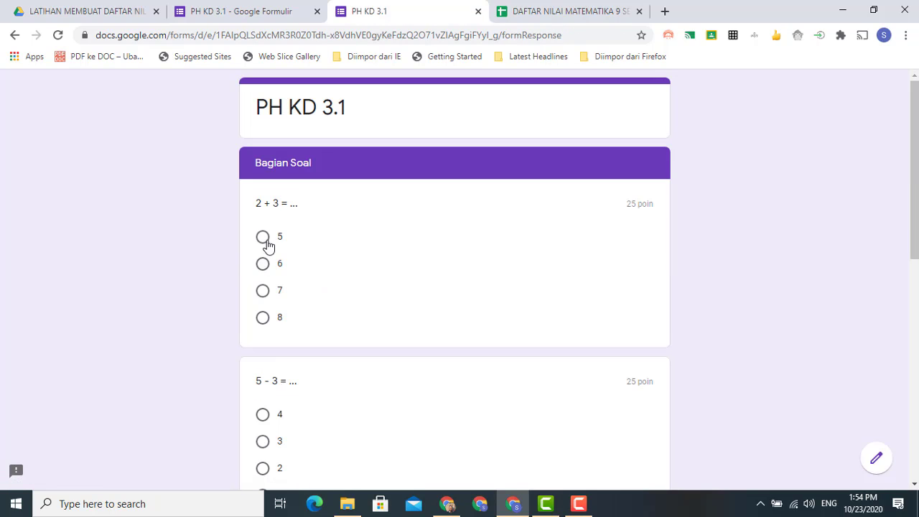
Step: Answer 2 + 3 with 5, 5 - 3 with 4, 10 : 5 with 1 and 2 x 3 with 4, submit, and close the response page
left_click(263, 238)
left_click(263, 439)
scroll(265, 445, "down", 4)
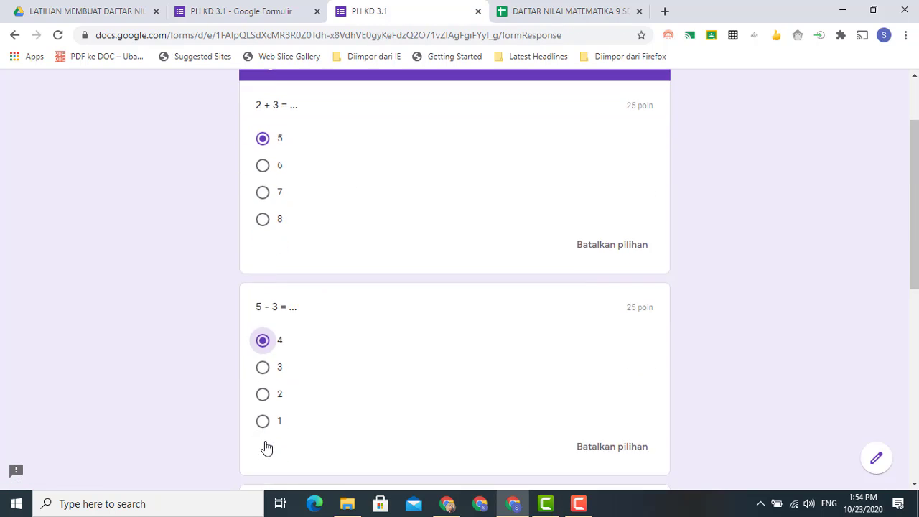
left_click(264, 372)
scroll(265, 380, "down", 1)
scroll(271, 385, "down", 3)
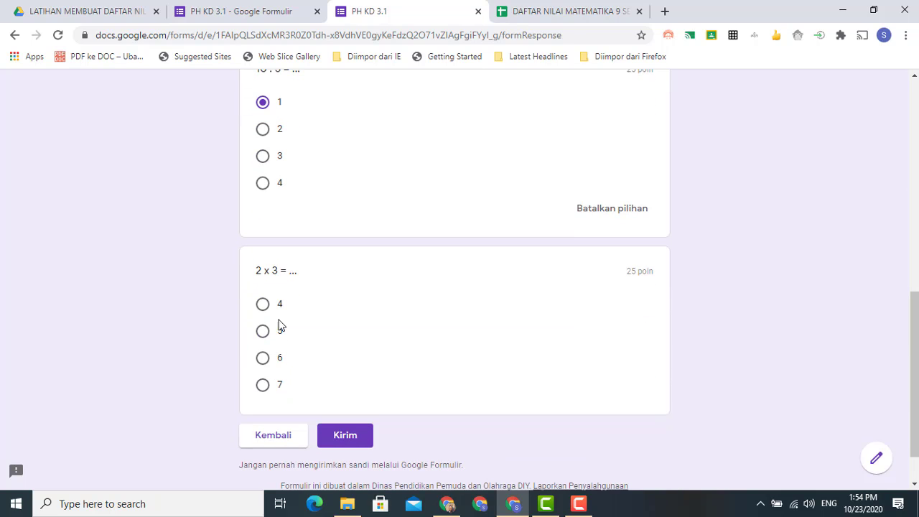
left_click(263, 304)
left_click(345, 460)
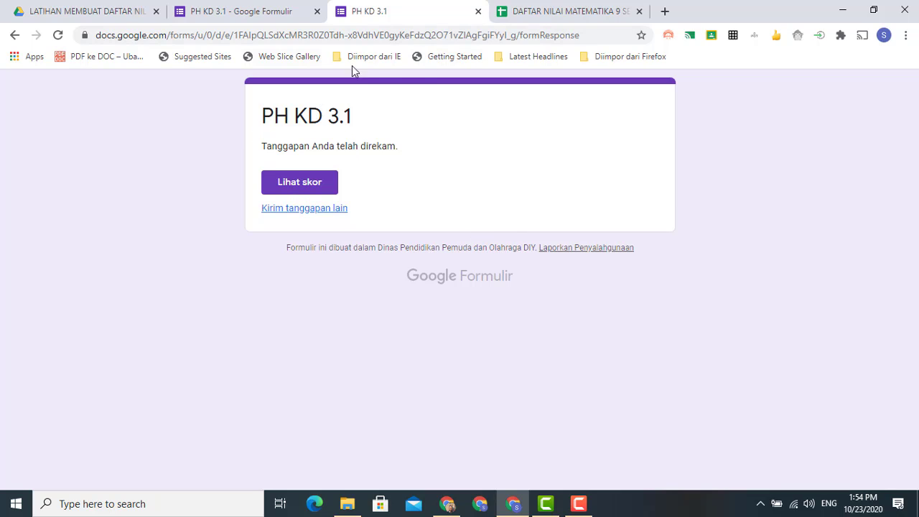
left_click(479, 12)
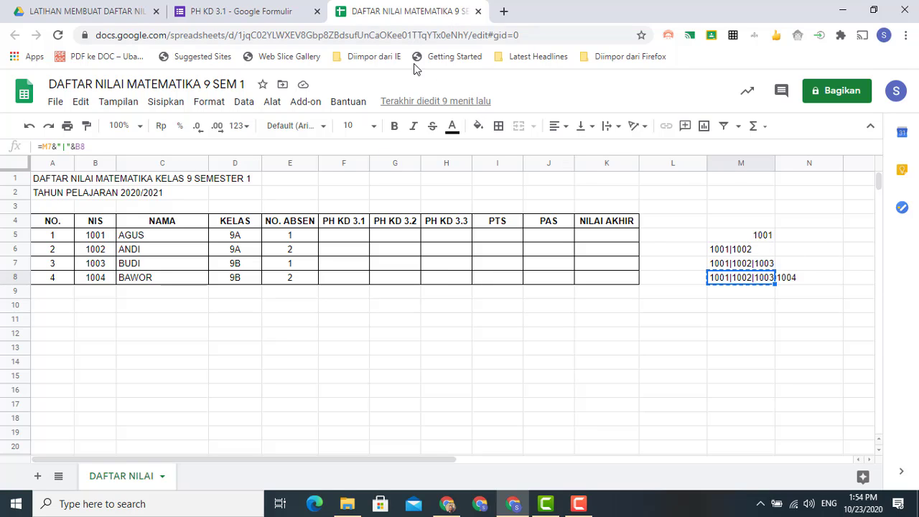
Step: Clear the helper formulas that join the student numbers in column M of the DAFTAR NILAI sheet
left_click(729, 233)
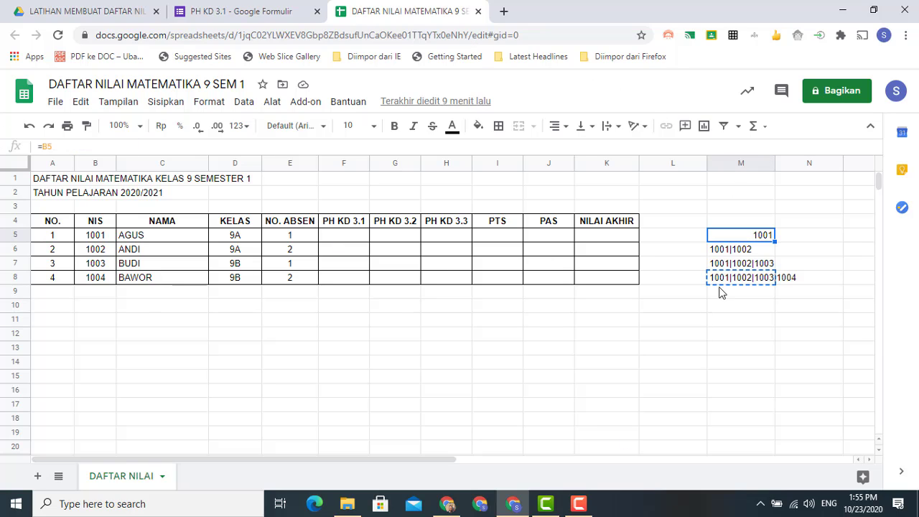
left_click(738, 334)
left_click_drag(740, 235, 759, 314)
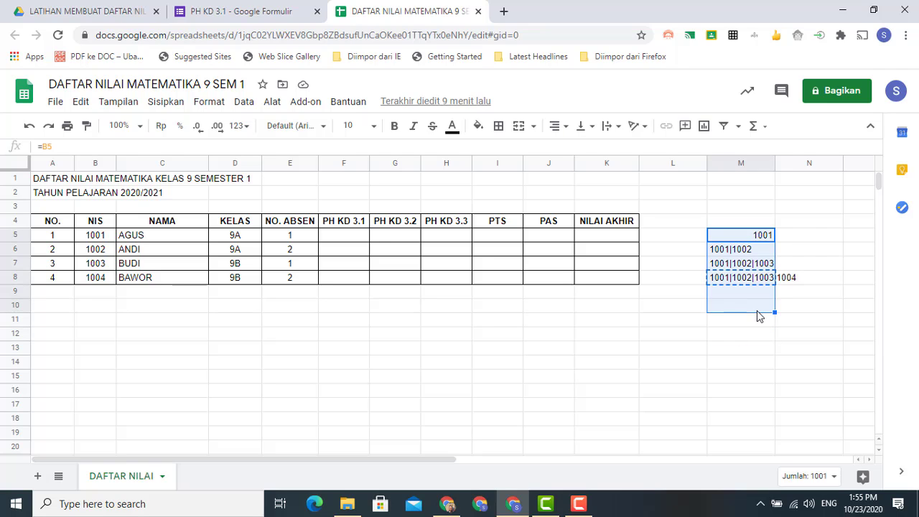
key("Delete")
left_click(551, 336)
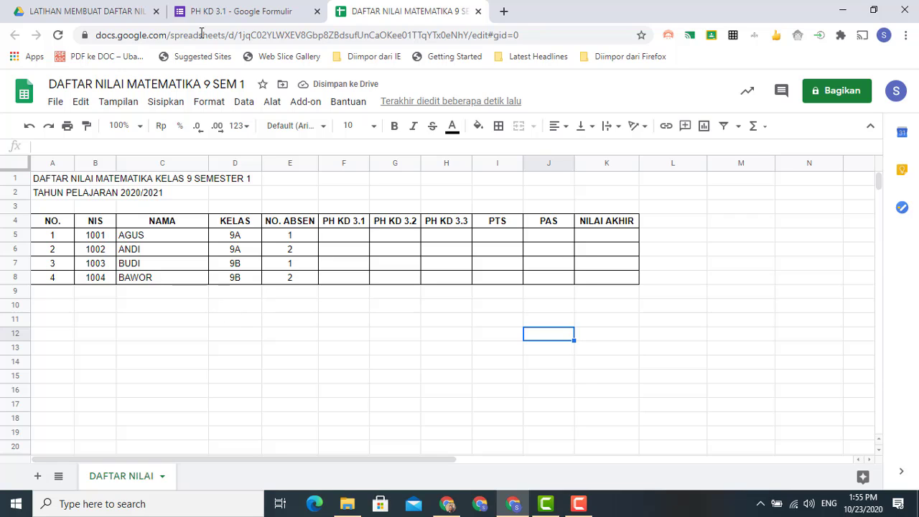
Step: Send the PH KD 3.1 form's responses to the existing spreadsheet DAFTAR NILAI MATEMATIKA 9 SEM 1
left_click(247, 12)
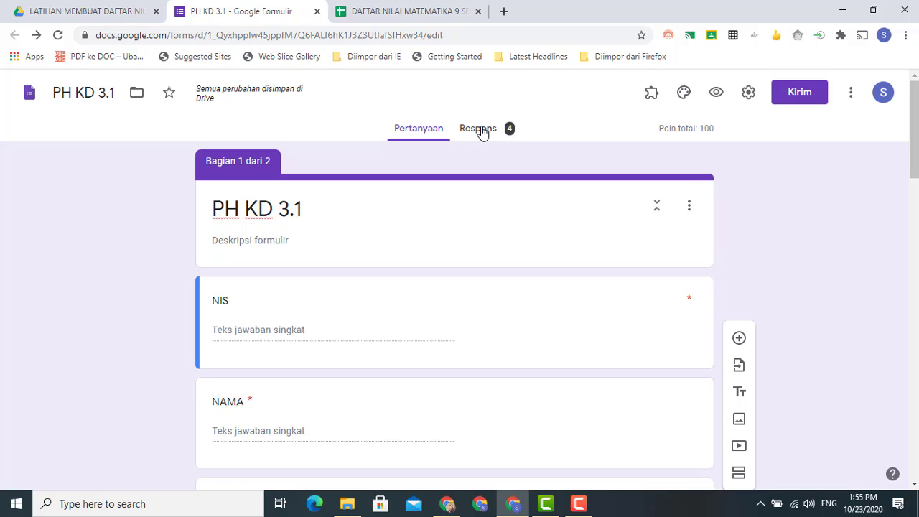
left_click(482, 134)
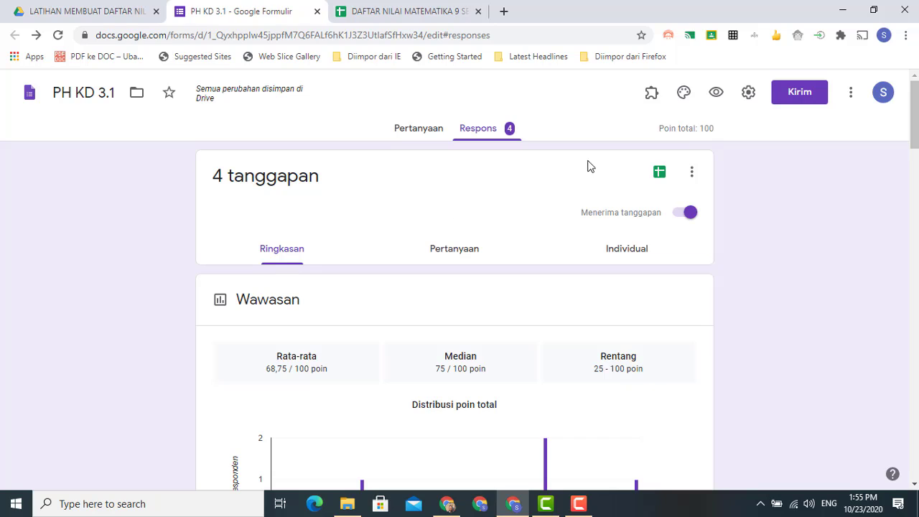
left_click(692, 175)
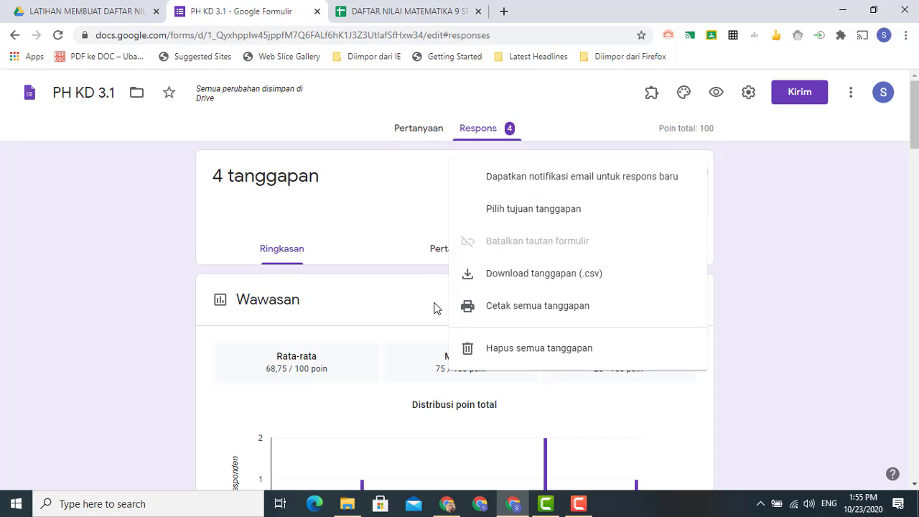
left_click(543, 216)
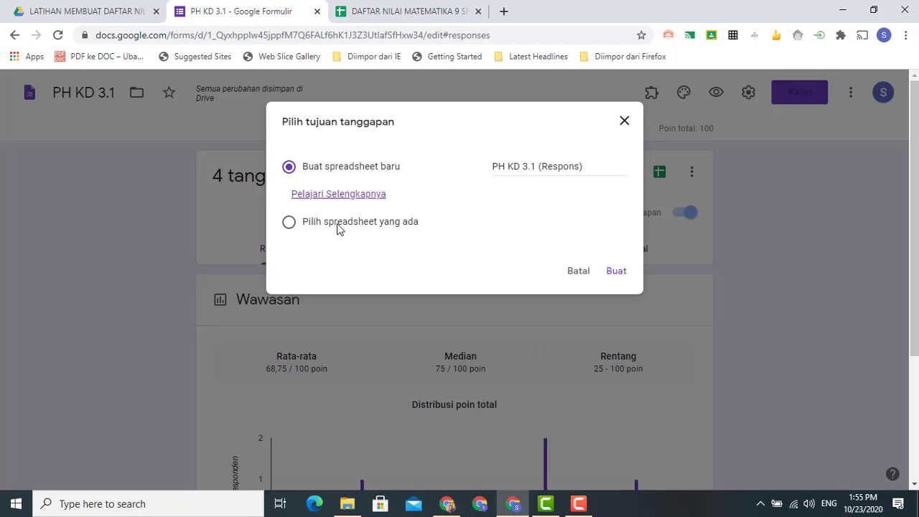
left_click(288, 224)
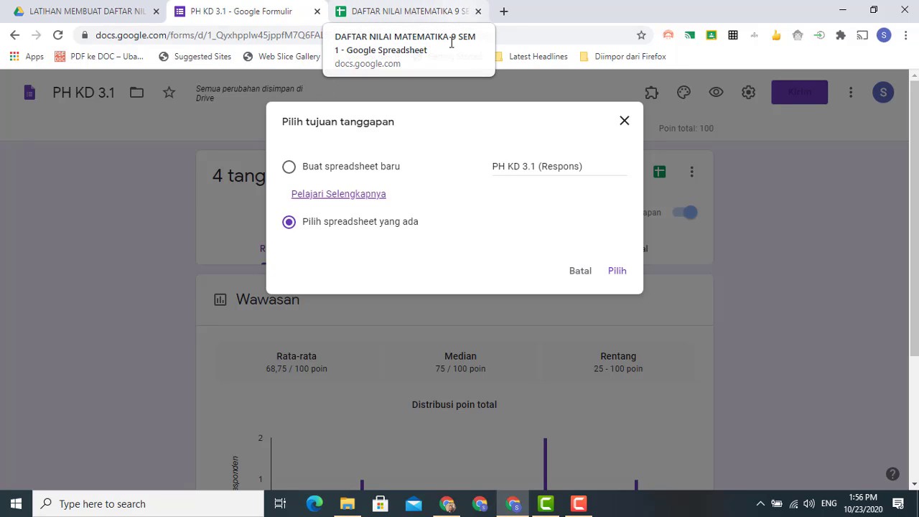
left_click(619, 275)
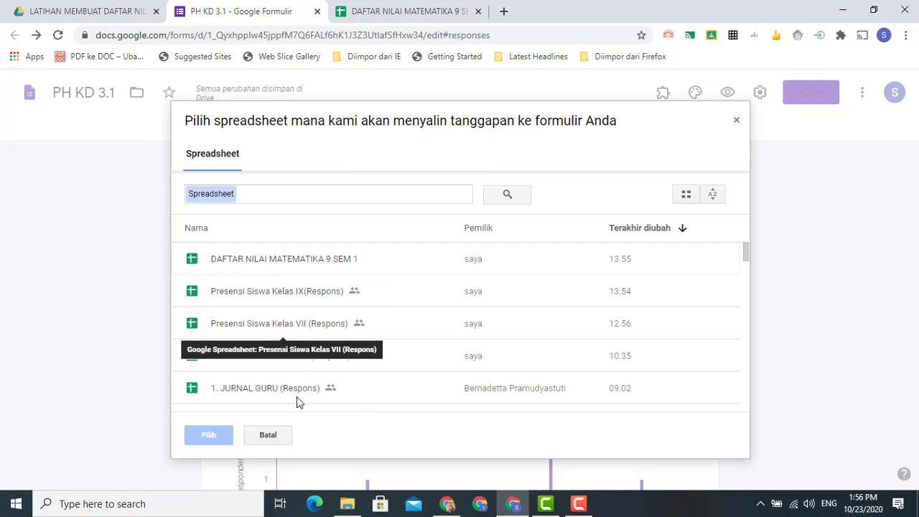
left_click(261, 260)
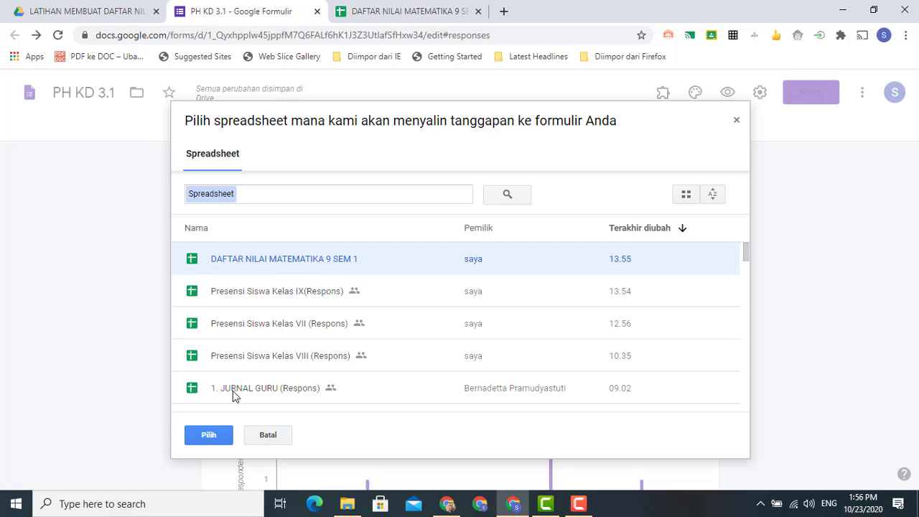
left_click(210, 435)
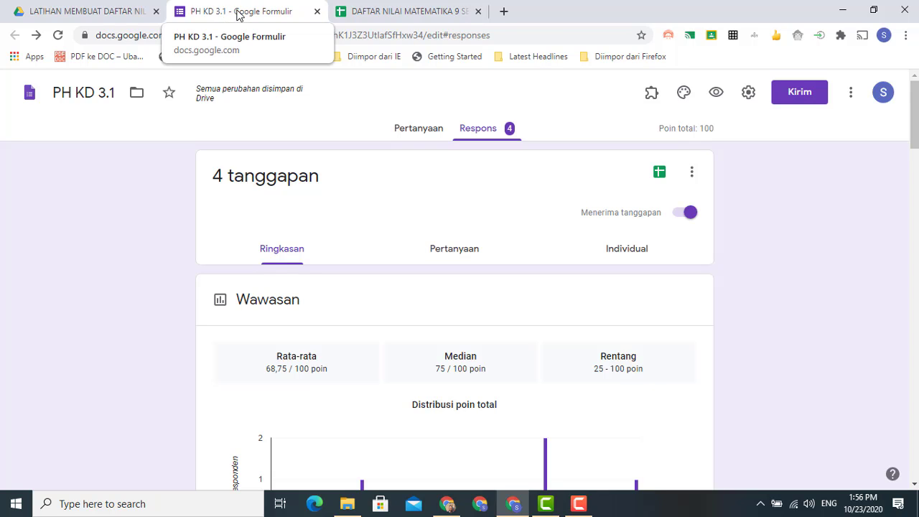
Step: Rename the Form Responses 1 sheet in the DAFTAR NILAI MATEMATIKA 9 SEM 1 spreadsheet as NPHKD 3.1
left_click(413, 11)
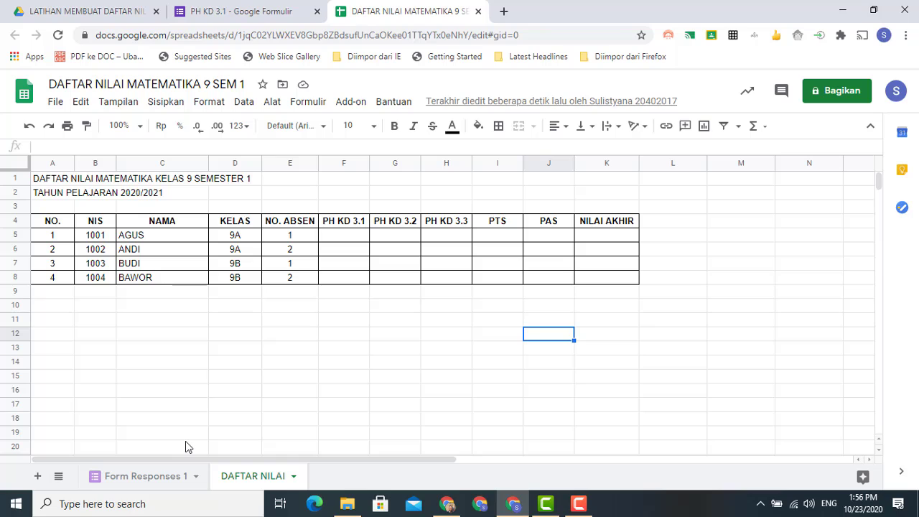
right_click(154, 480)
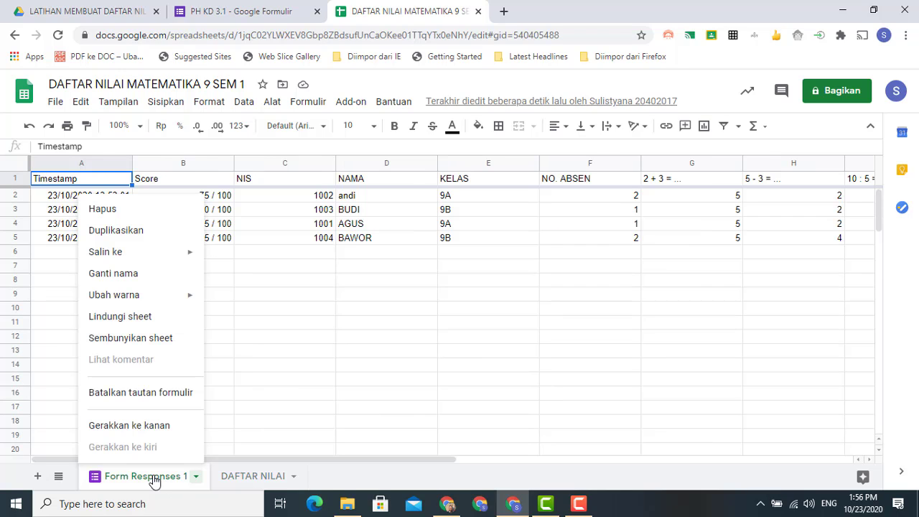
left_click(124, 274)
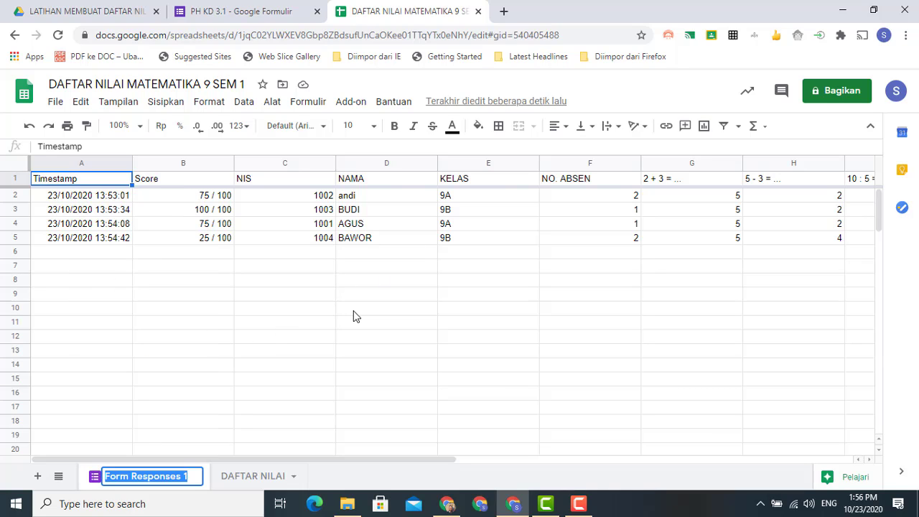
type("N")
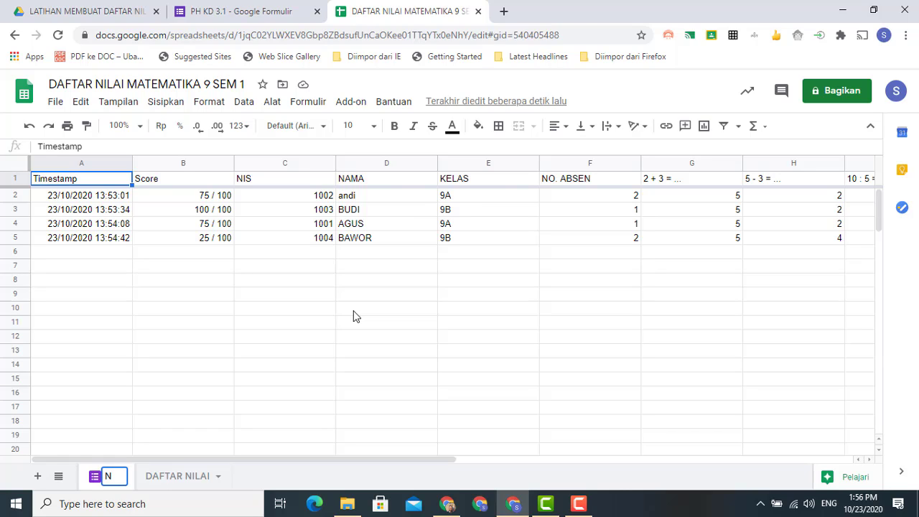
type("P")
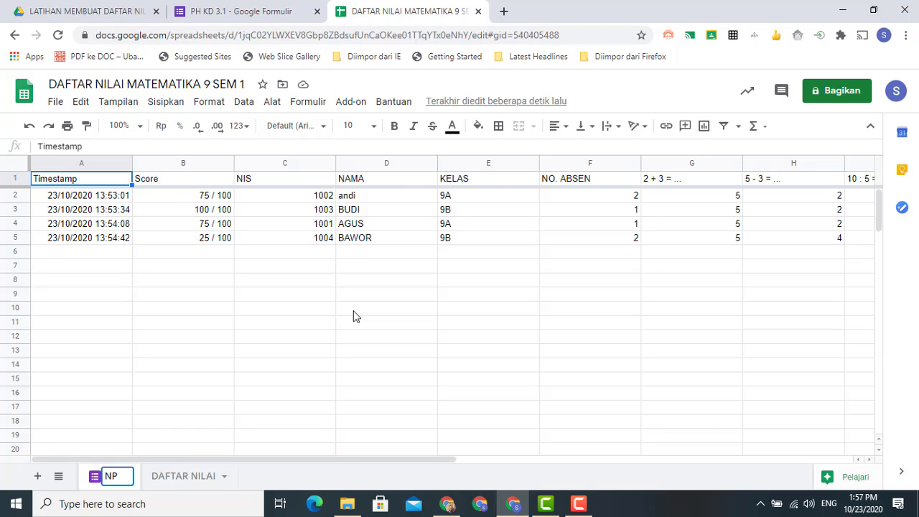
type("H")
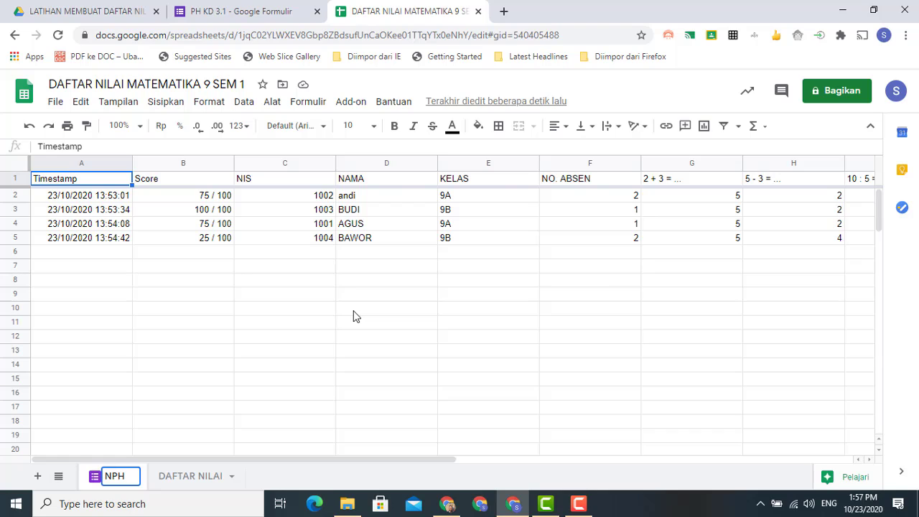
type("KD")
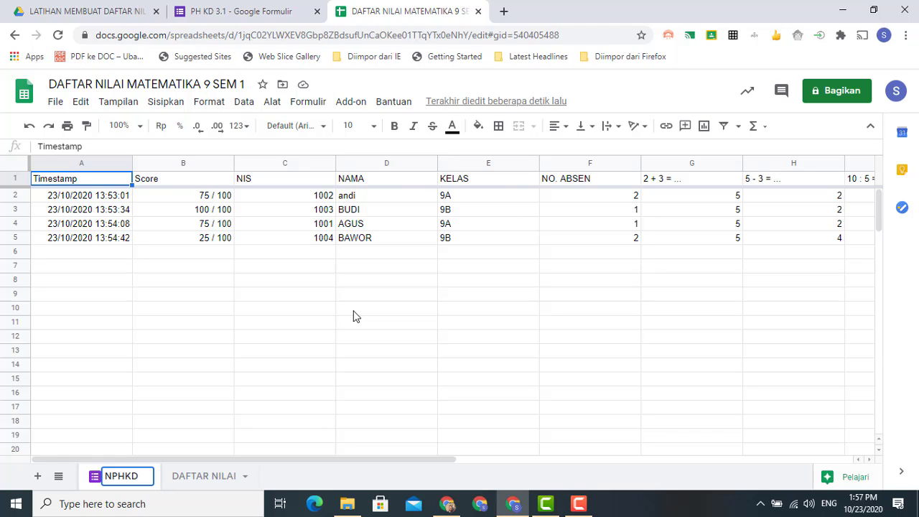
type(" 3.1")
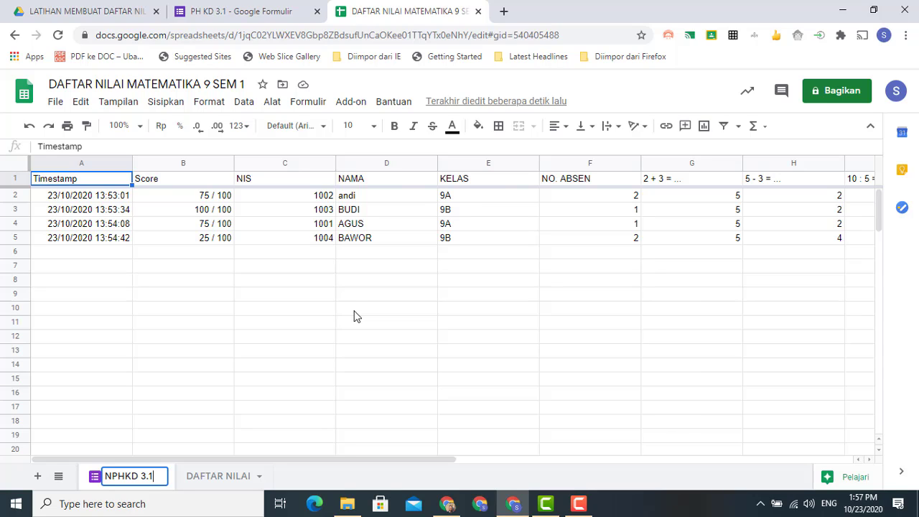
left_click(263, 321)
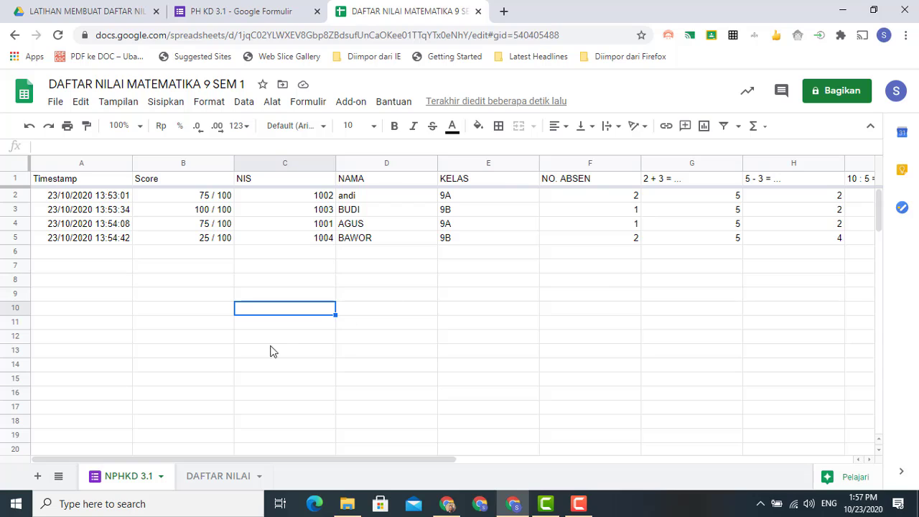
Step: Move the NIS column in front of the Score column on the NPHKD 3.1 sheet
left_click(260, 167)
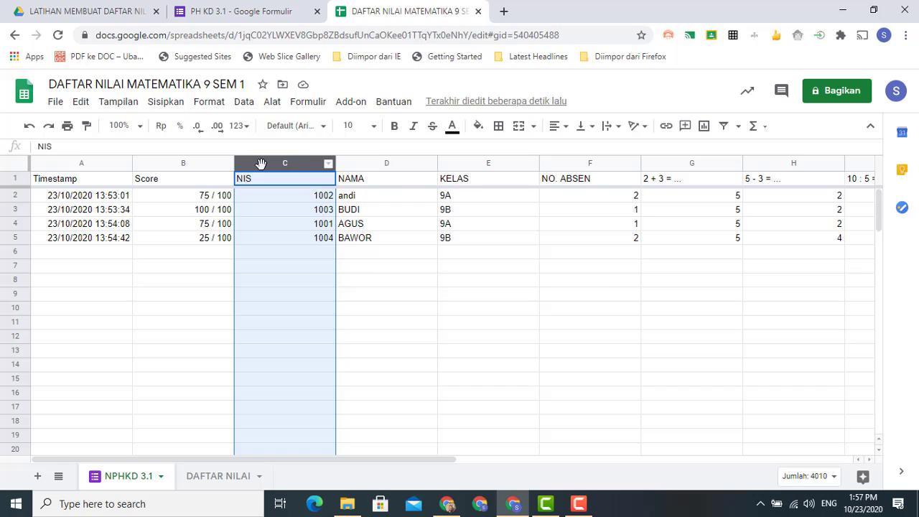
left_click_drag(260, 164, 168, 168)
left_click(222, 330)
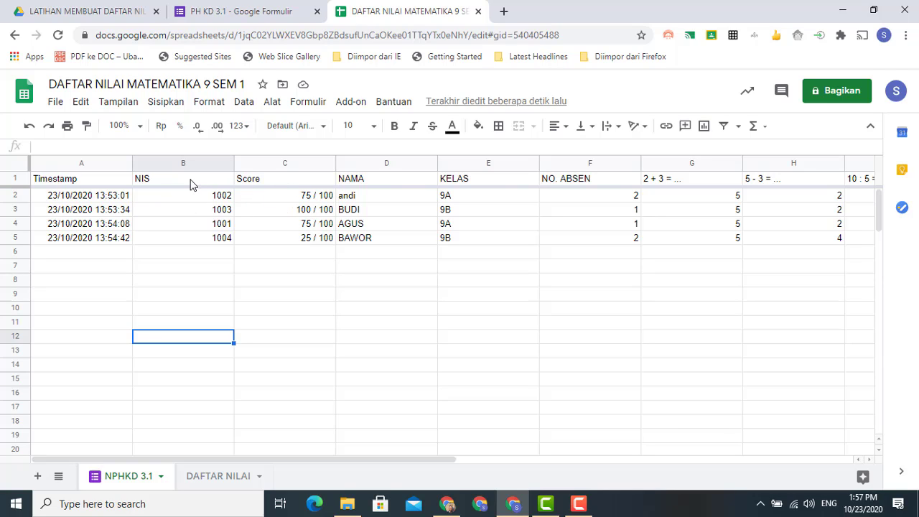
Step: Try to define a named range called NPHKD 3.1 for the NIS and Score data in B1:C5 of the NPHKD 3.1 sheet
left_click_drag(191, 185, 294, 246)
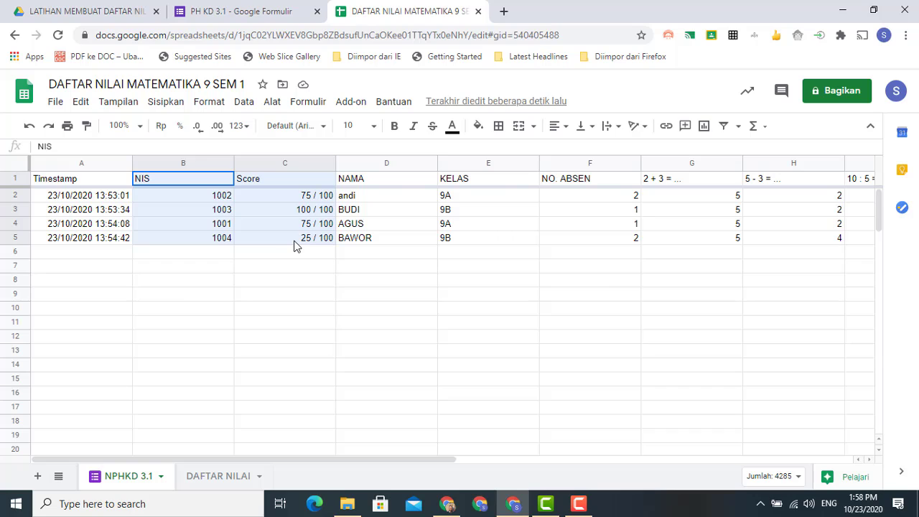
left_click_drag(295, 246, 296, 246)
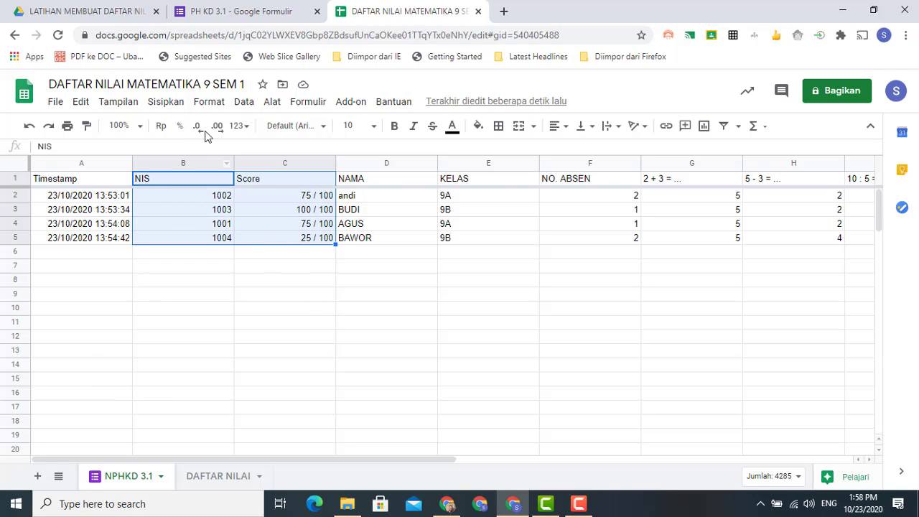
left_click(246, 106)
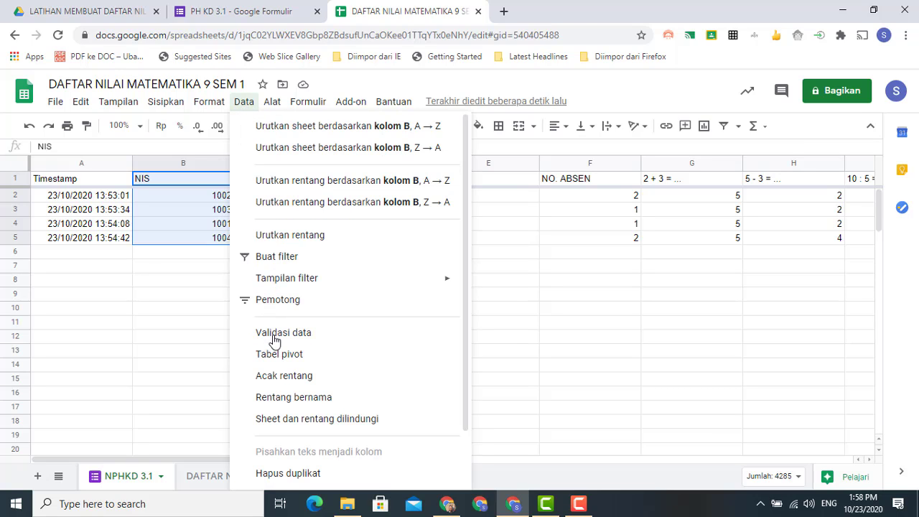
left_click(283, 404)
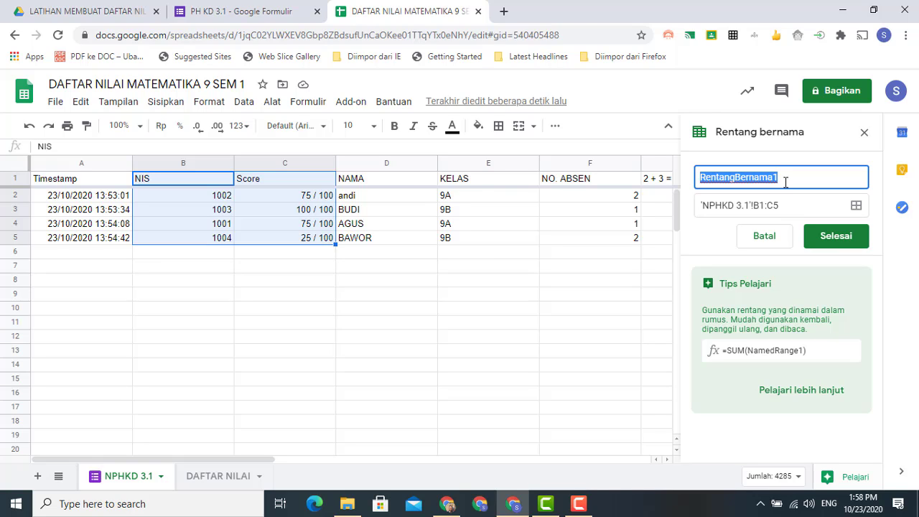
type("NPH")
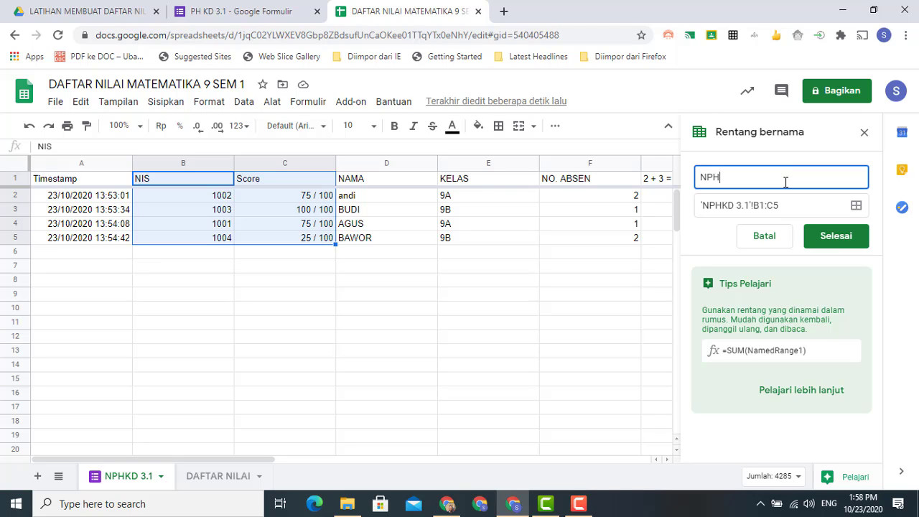
type("KD 3.1")
left_click(850, 235)
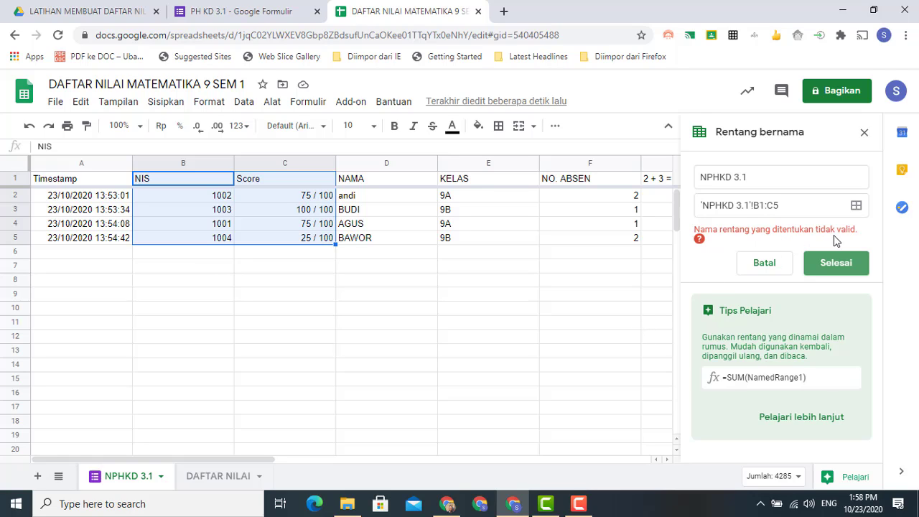
left_click(840, 263)
Step: Change the name of the new range to NPHKD3.1, without a space, and save it
left_click(752, 177)
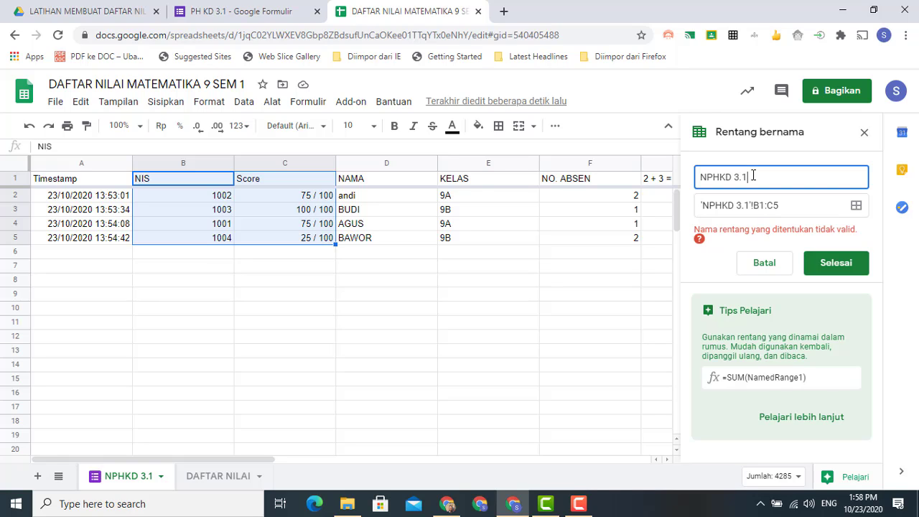
key("Left")
key("BackSpace")
left_click(849, 266)
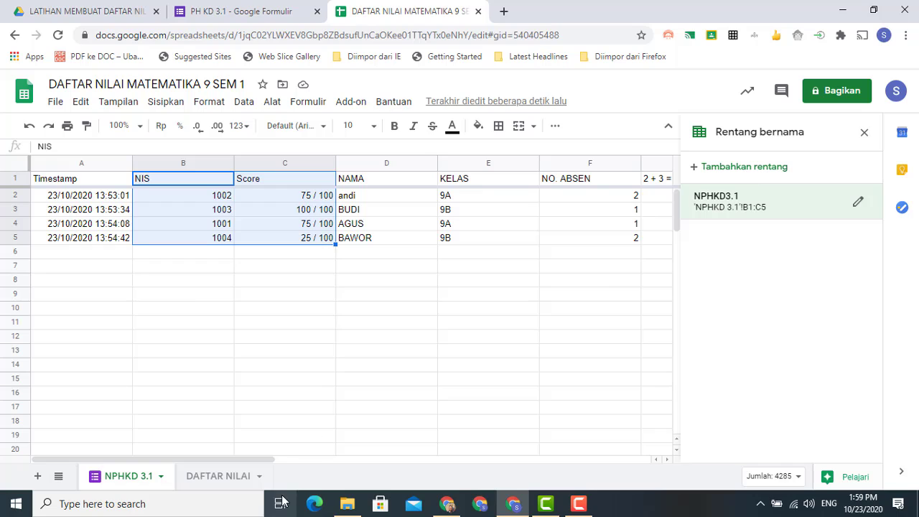
Step: Begin the PH KD 3.1 score formula in cell F5 of the DAFTAR NILAI sheet with =IFERROR(VLOOKUP(B5; for the first student
left_click(214, 478)
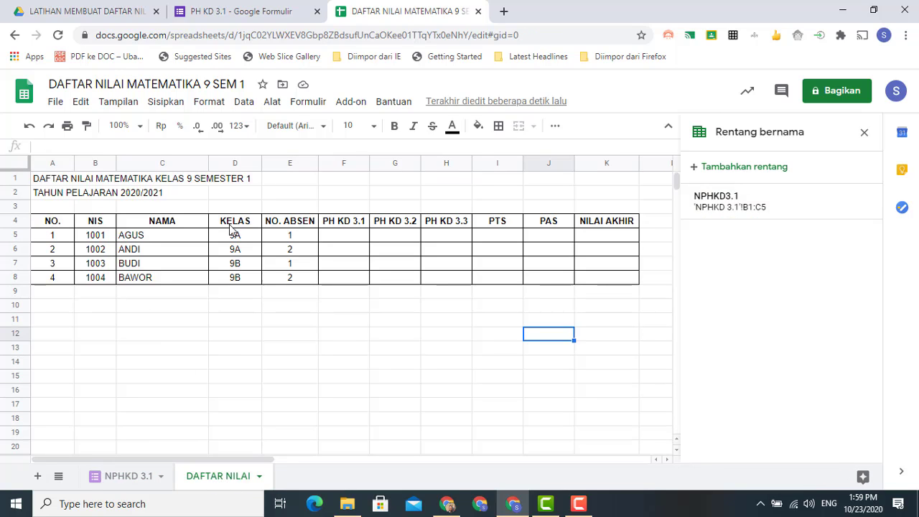
left_click(346, 240)
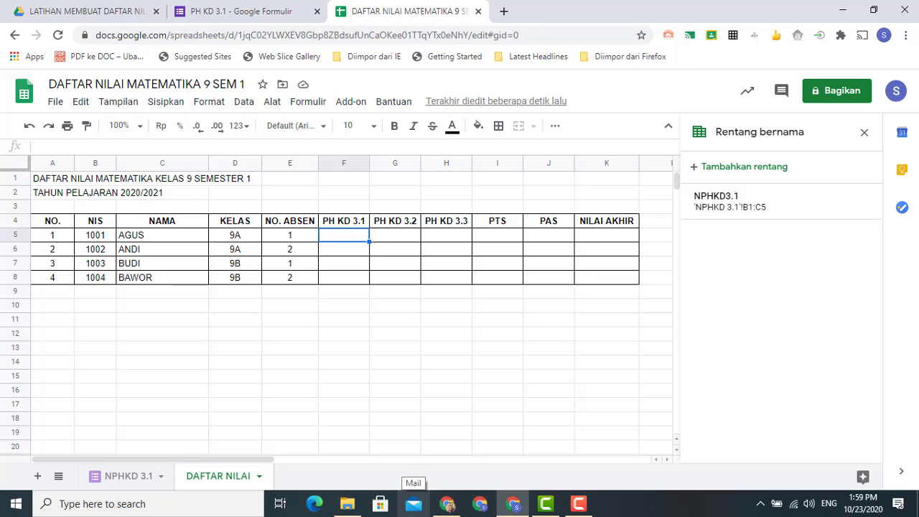
type("=")
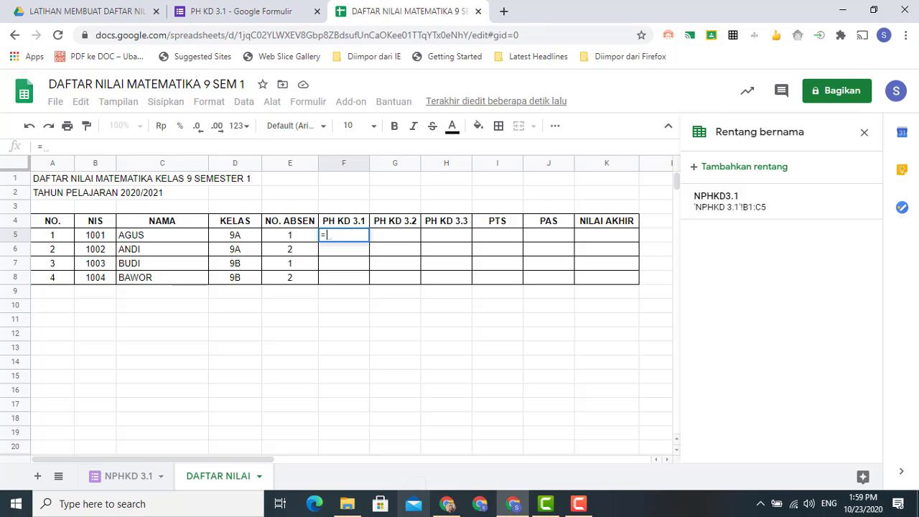
type("IF")
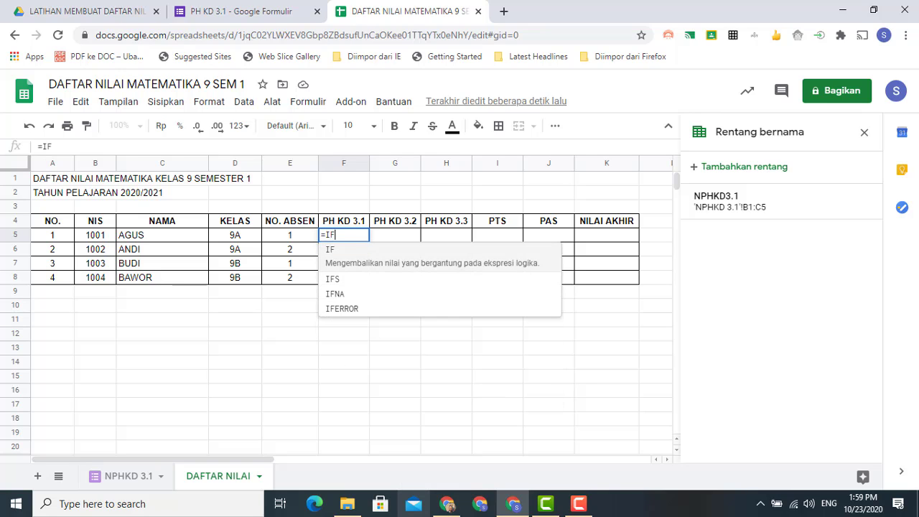
type("ERROR")
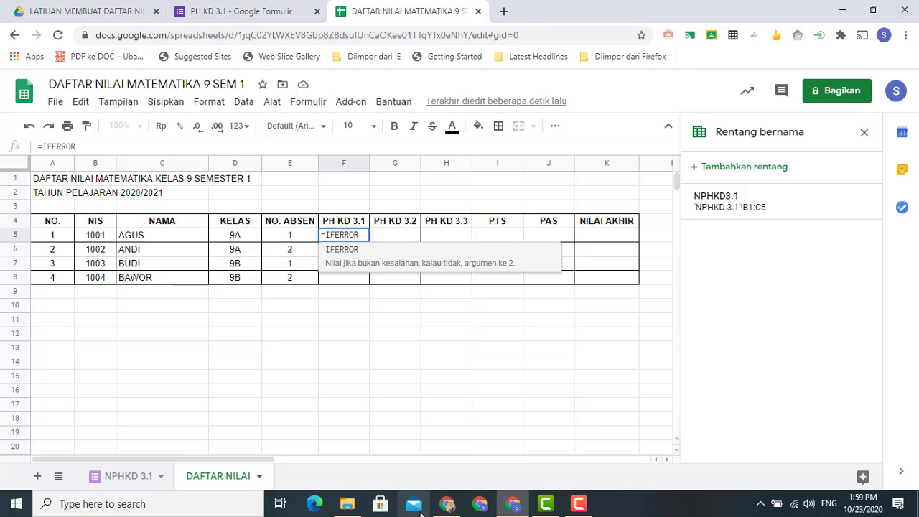
type("(")
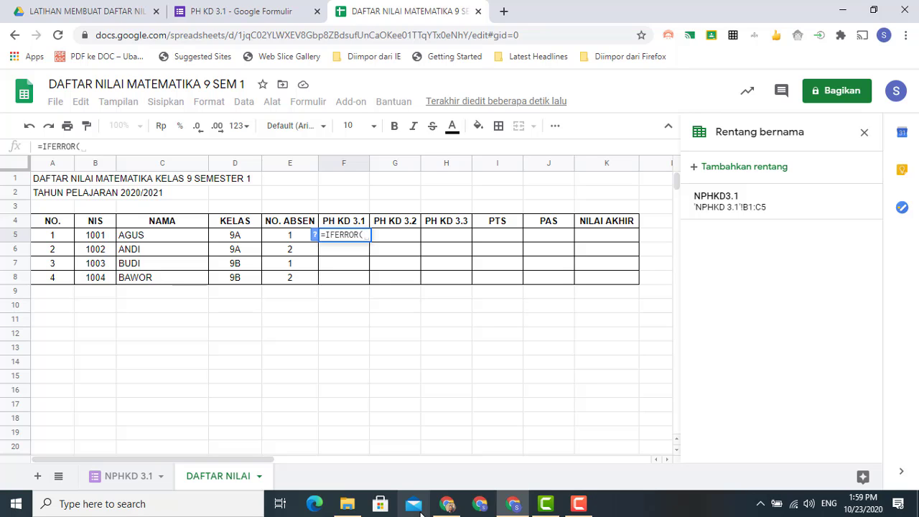
type("VLOO")
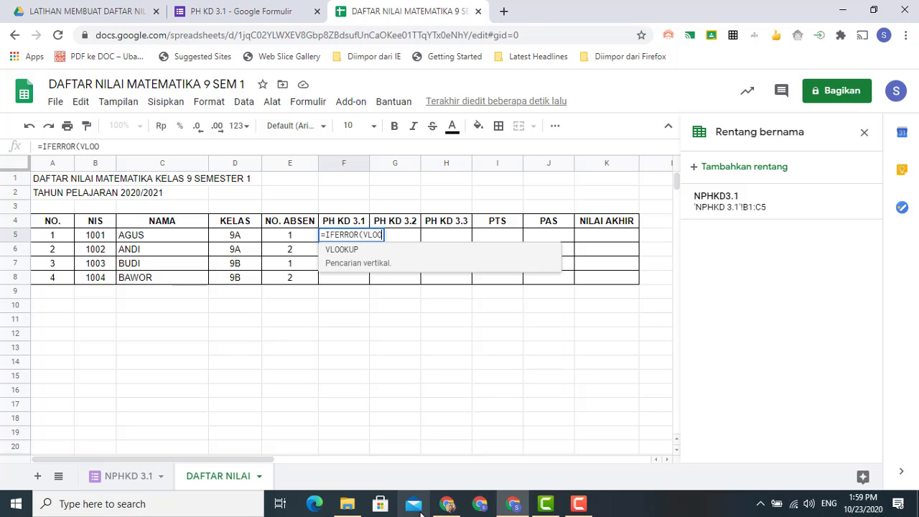
type("KUP")
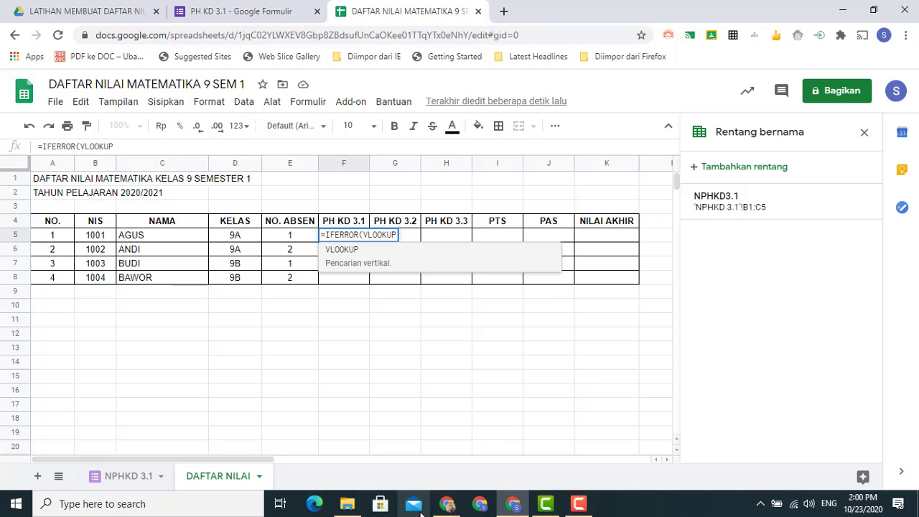
type("(")
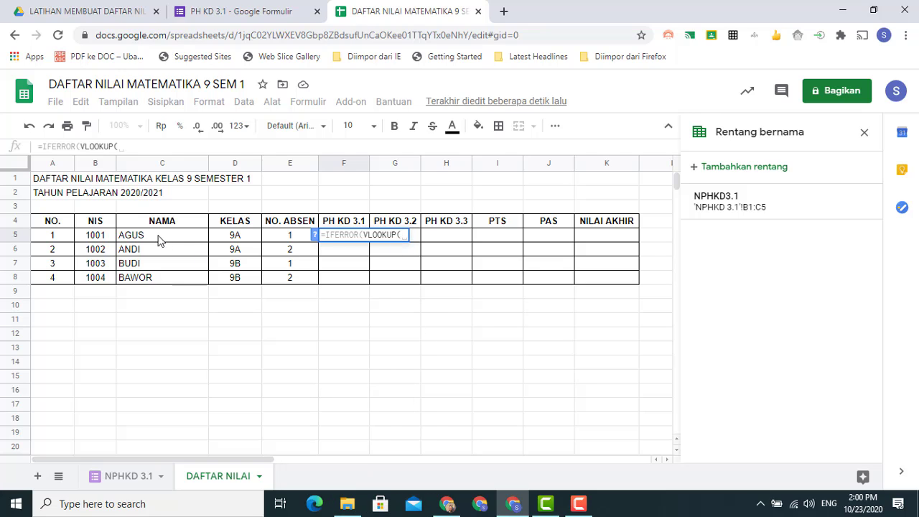
left_click(97, 237)
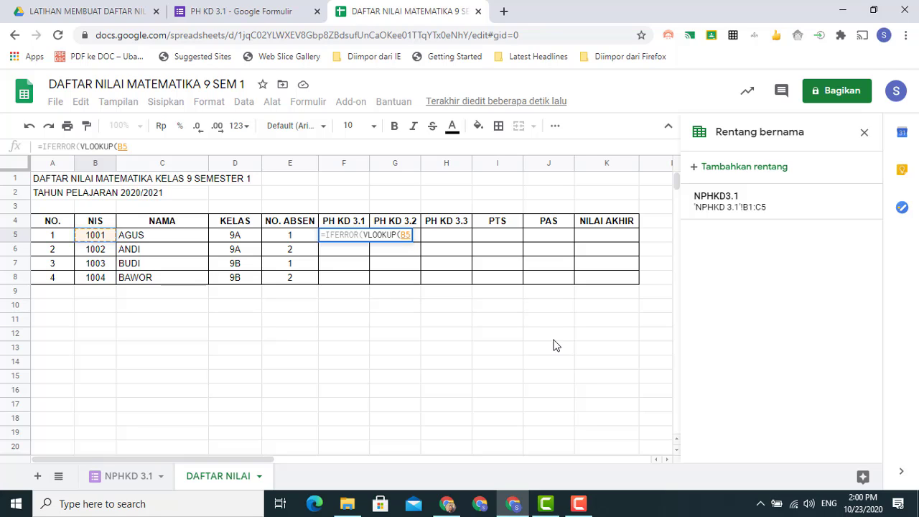
type(";")
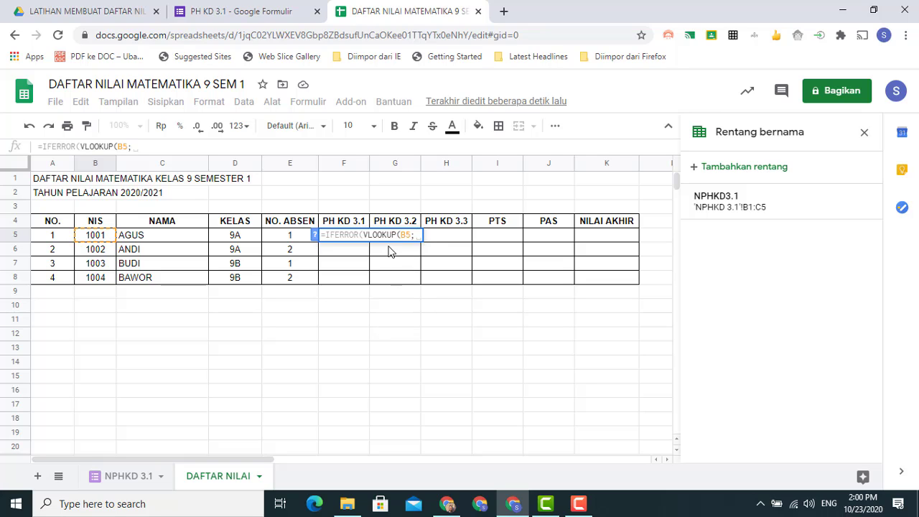
Step: Try to pick the named range NPHKD3.1 as the lookup table of the F5 formula, leaving its definition as it is
left_click(728, 205)
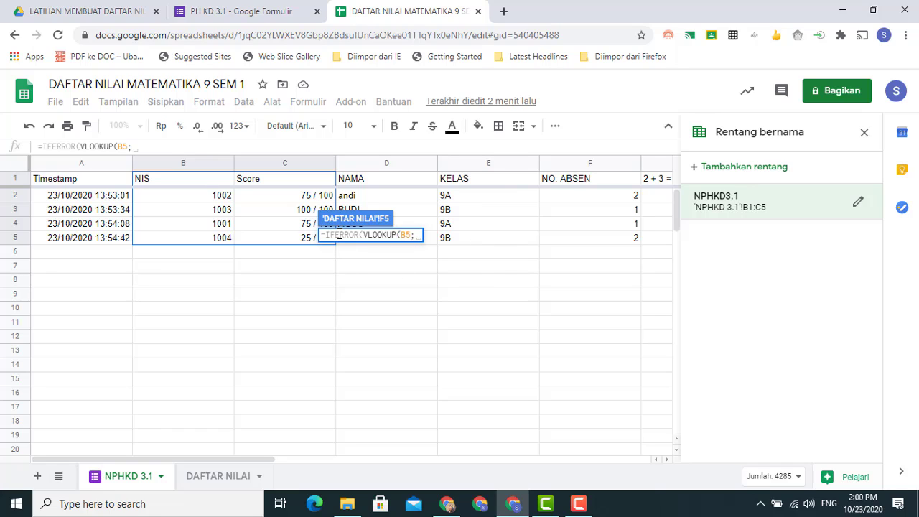
key("Return")
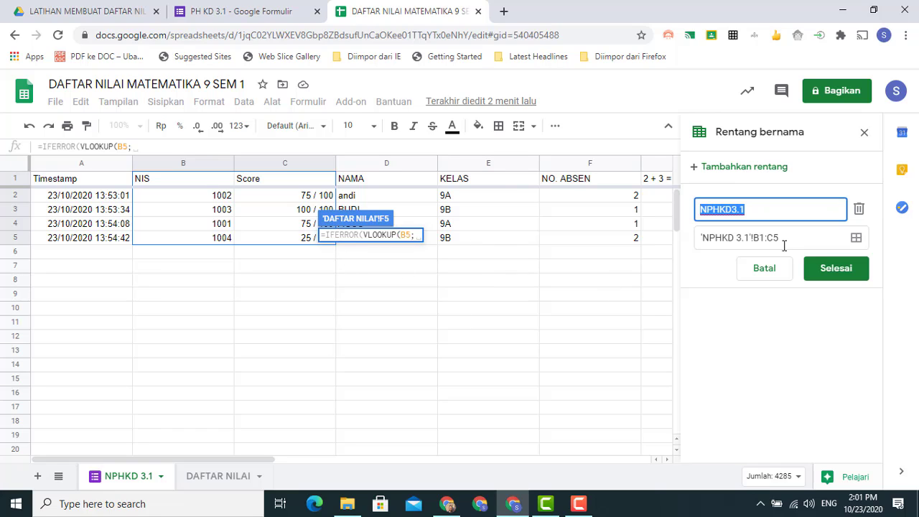
left_click(834, 269)
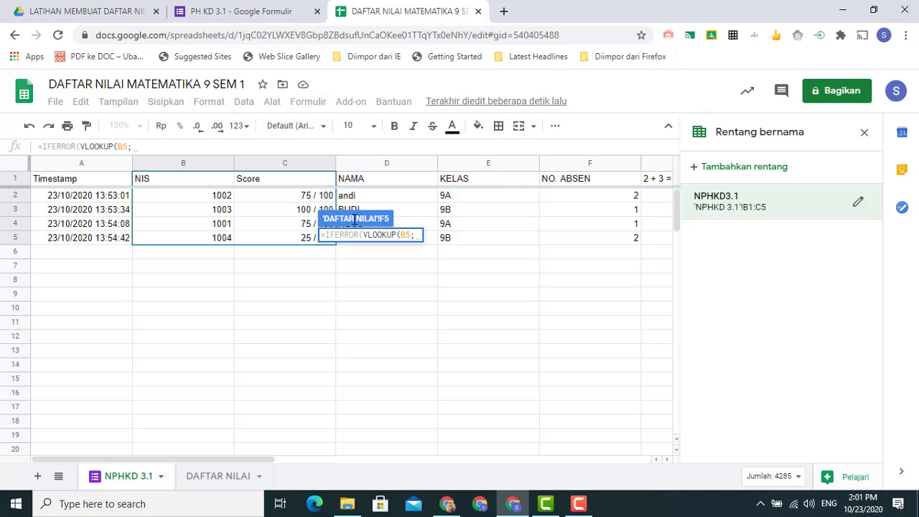
left_click(419, 238)
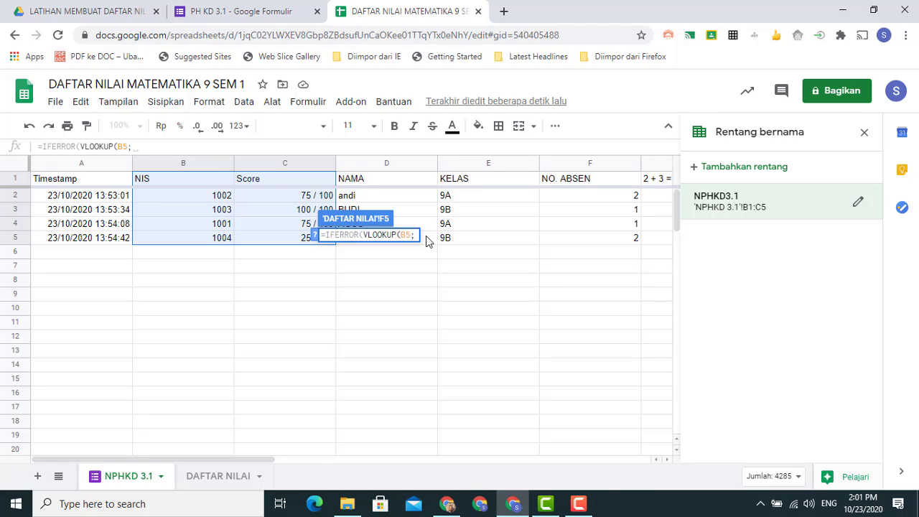
left_click(214, 478)
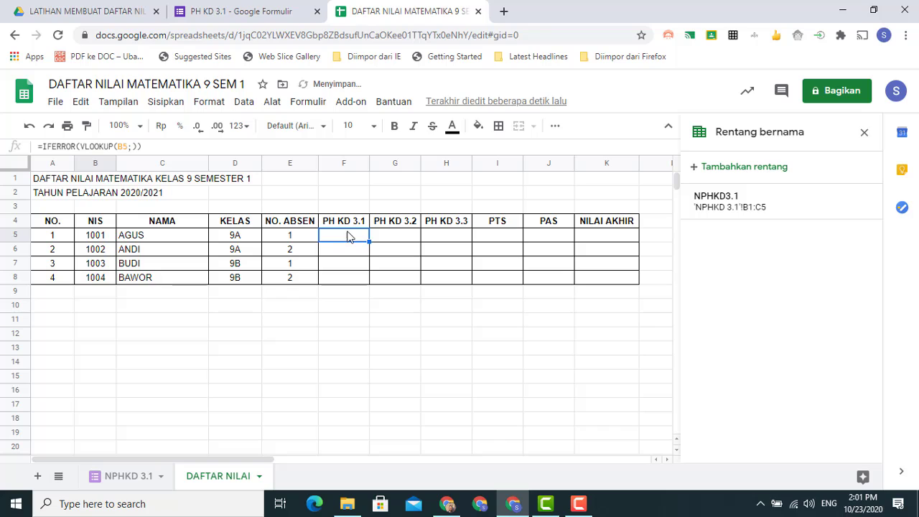
Step: Reopen the F5 formula for editing and try again to insert the NPHKD3.1 range after B5
left_click(349, 239)
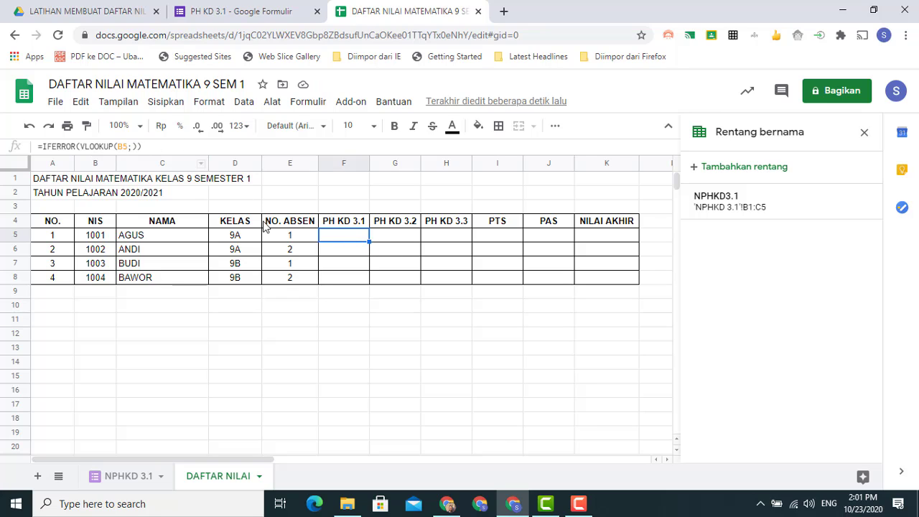
left_click(151, 147)
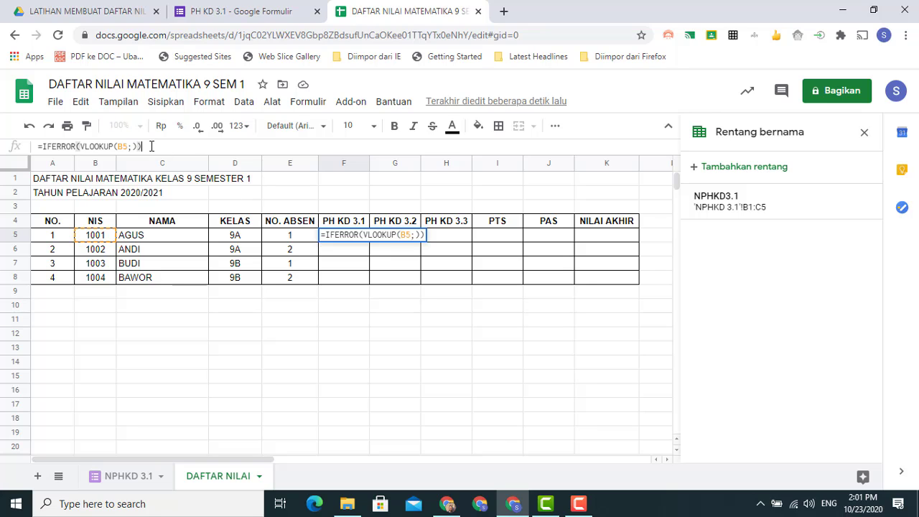
left_click(383, 236)
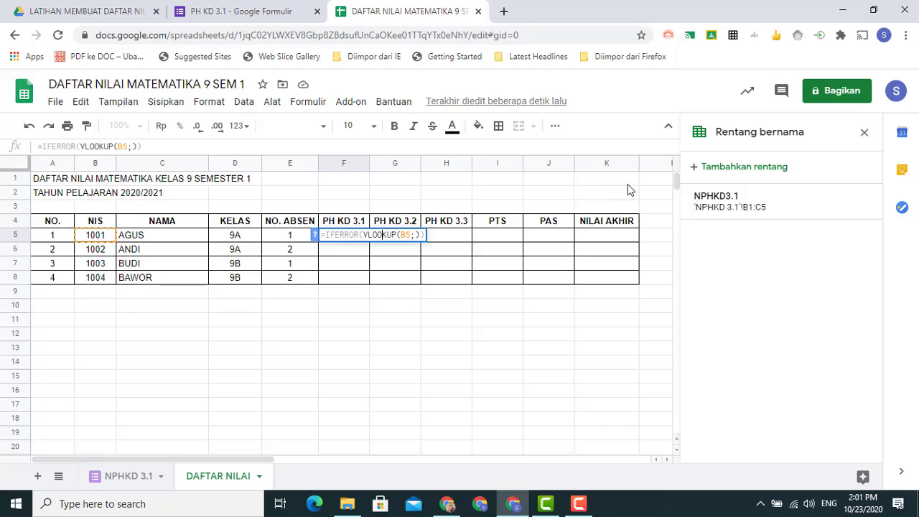
key("Right")
key("Right")
key("Right")
key("Right")
left_click(704, 203)
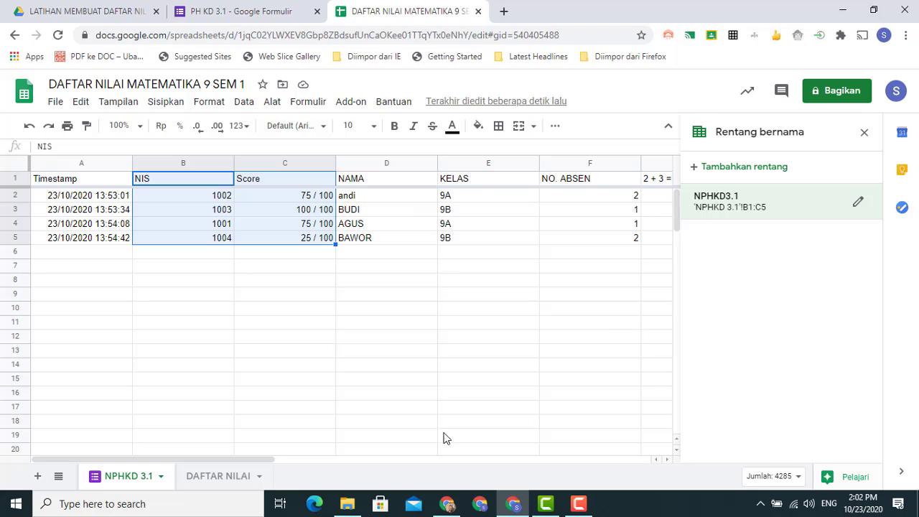
Step: Clear the F5 formula in DAFTAR NILAI, retype =IFERROR(VLOOKUP(B5; and try again to use NPHKD3.1 as its lookup table
left_click(224, 476)
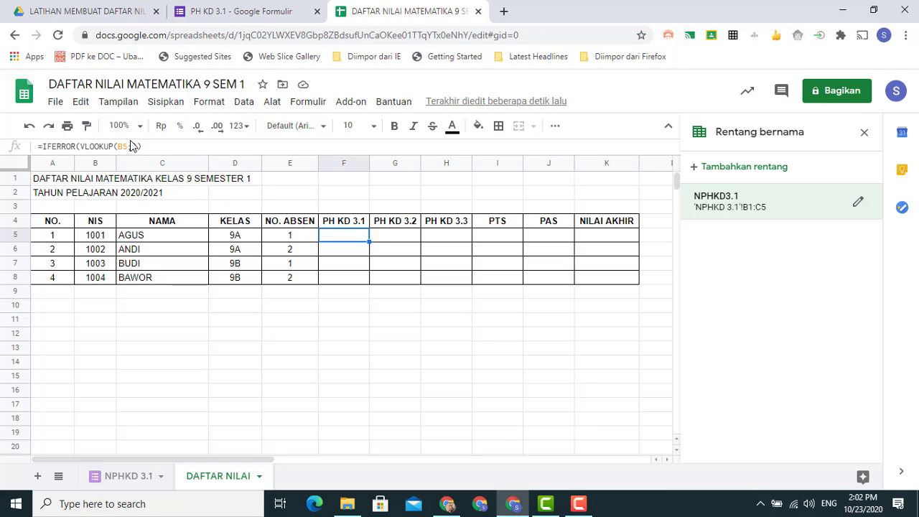
left_click_drag(154, 147, 20, 128)
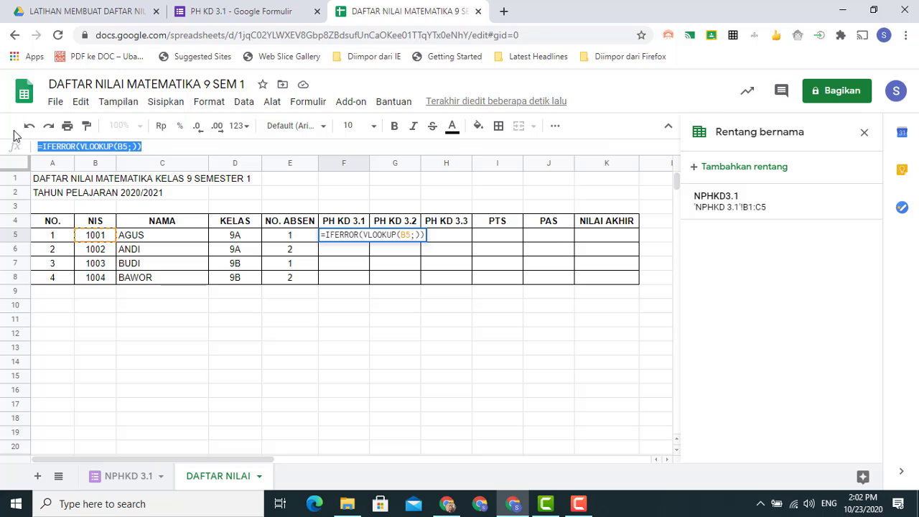
key("BackSpace")
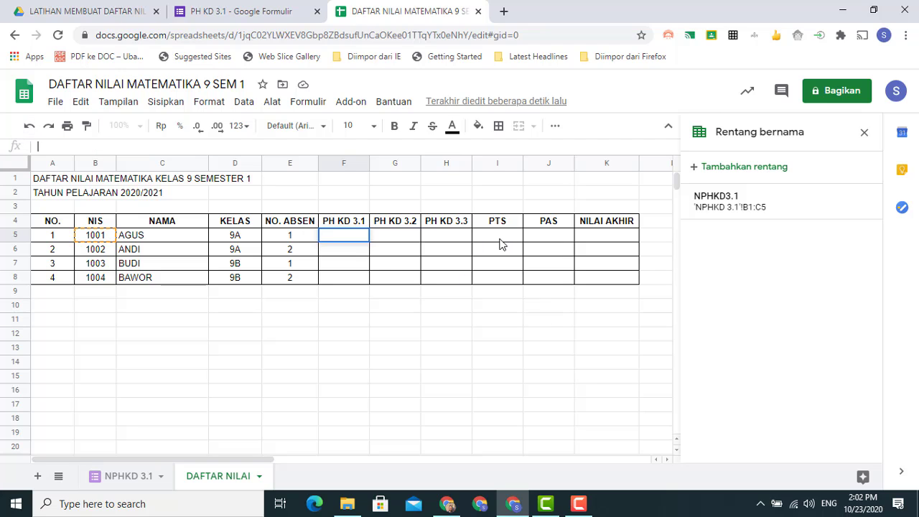
type("=IFE")
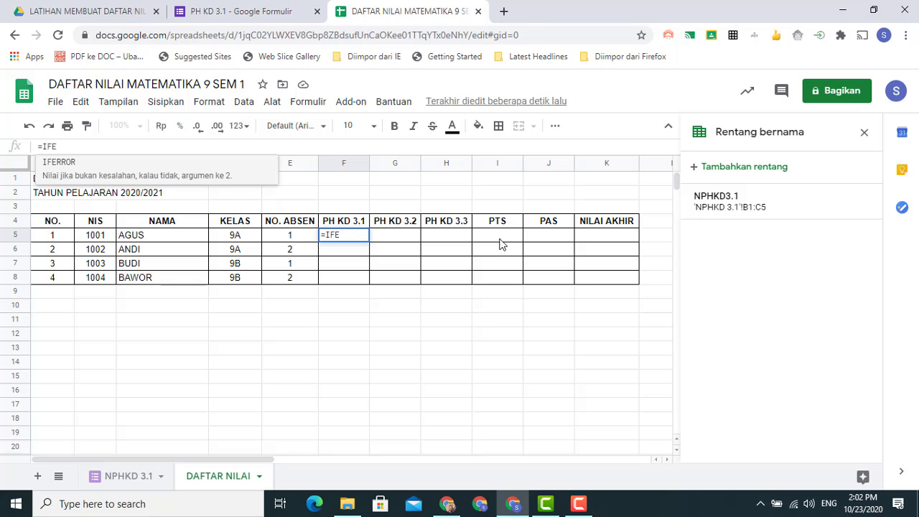
type("RROR(")
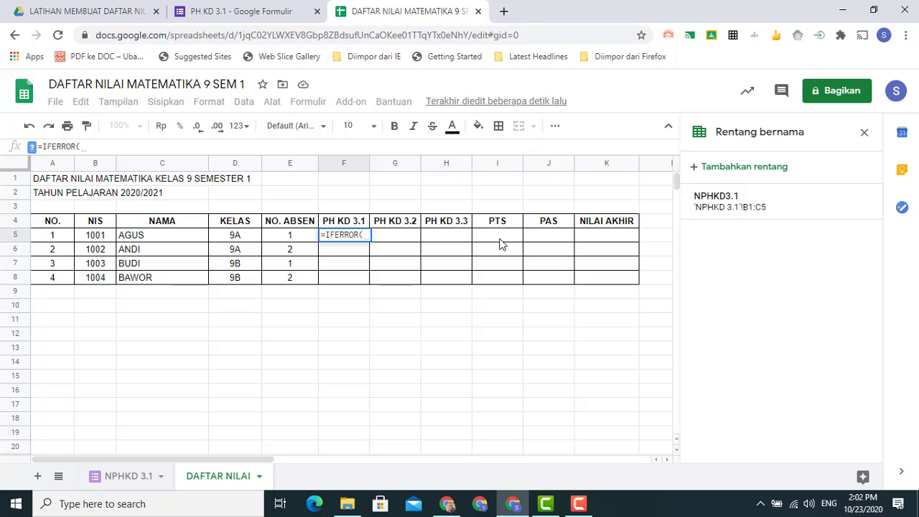
type("VLO")
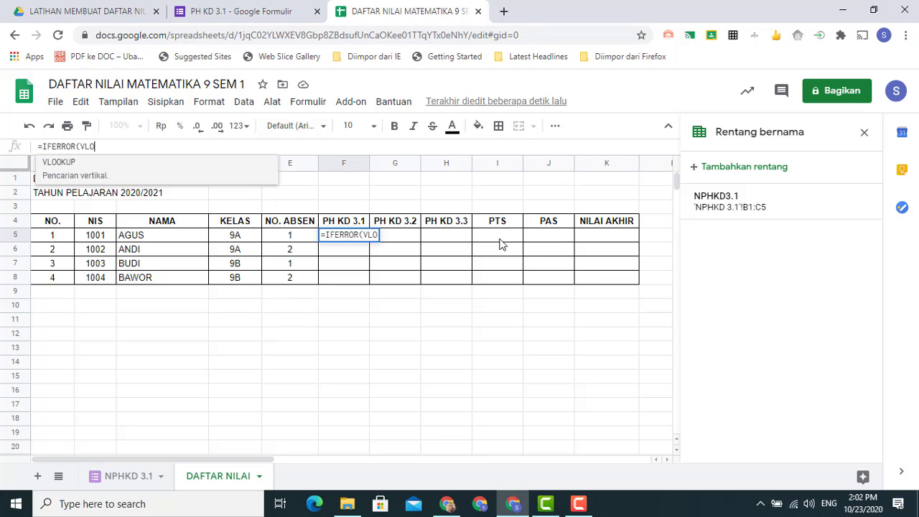
type("OKUP")
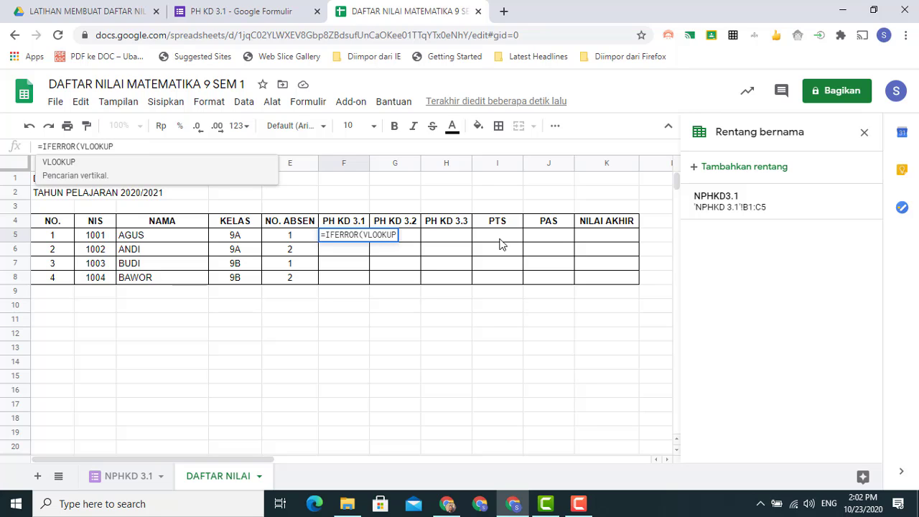
type("(")
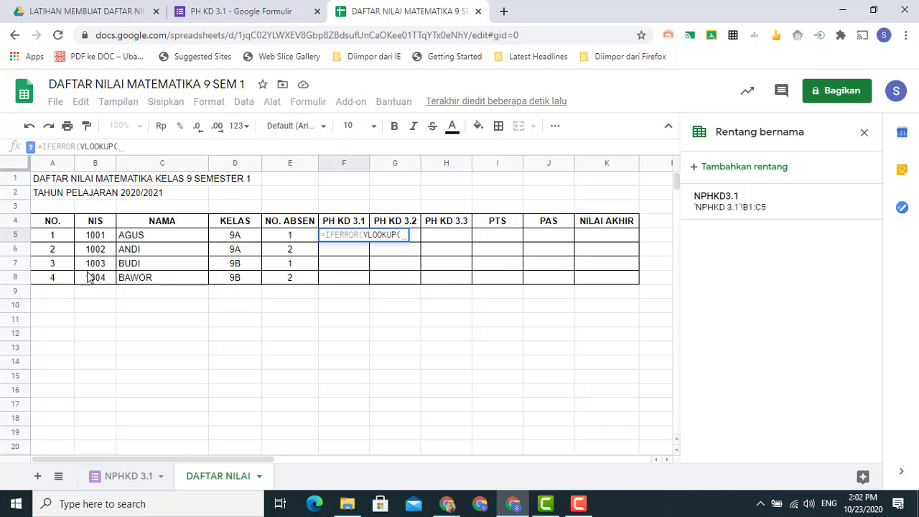
left_click(94, 235)
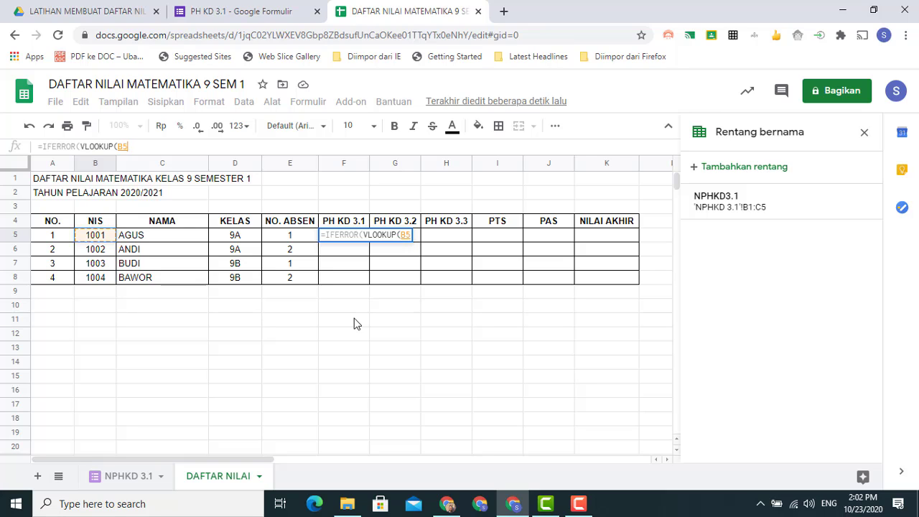
type(";")
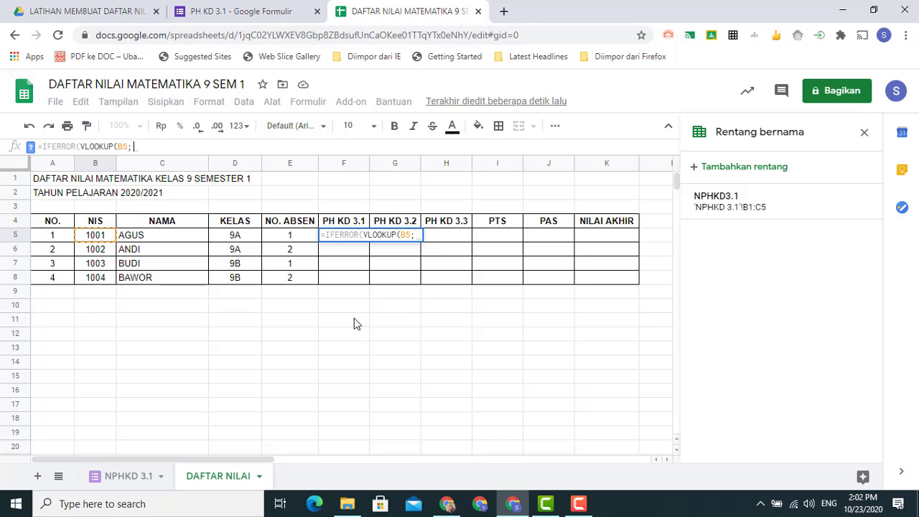
left_click(716, 201)
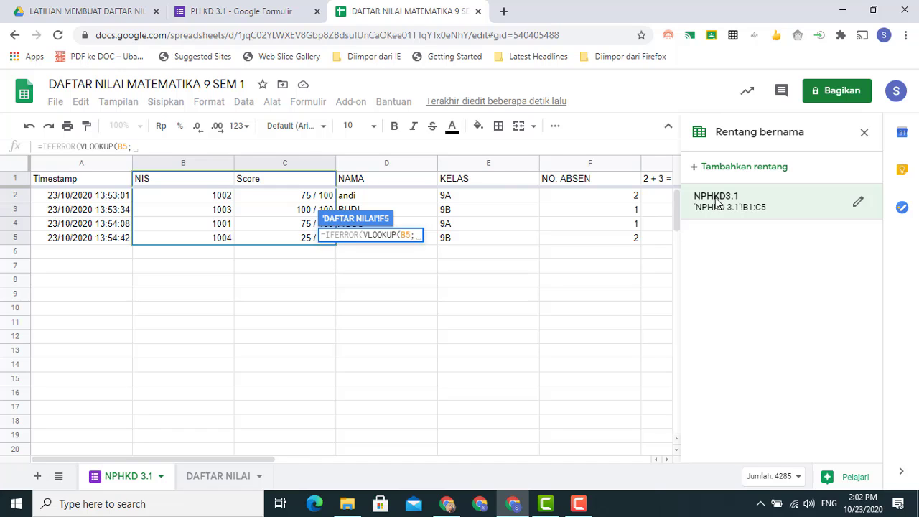
Step: Reload the spreadsheet and reopen the F5 formula of the DAFTAR NILAI sheet for editing after B5;
key("F5")
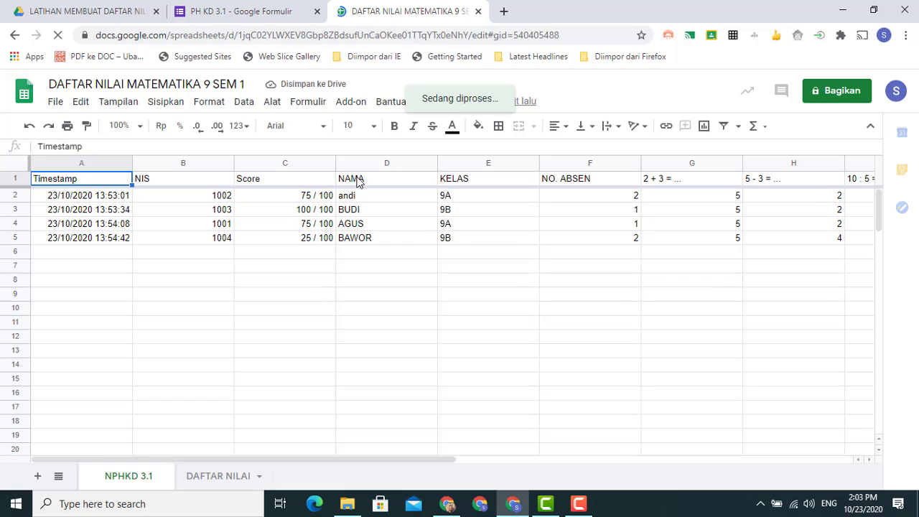
left_click(219, 476)
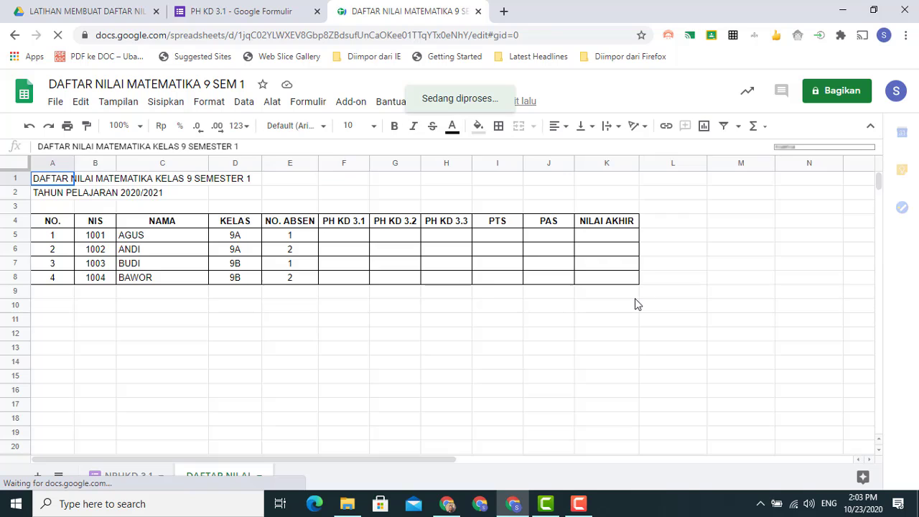
left_click(352, 239)
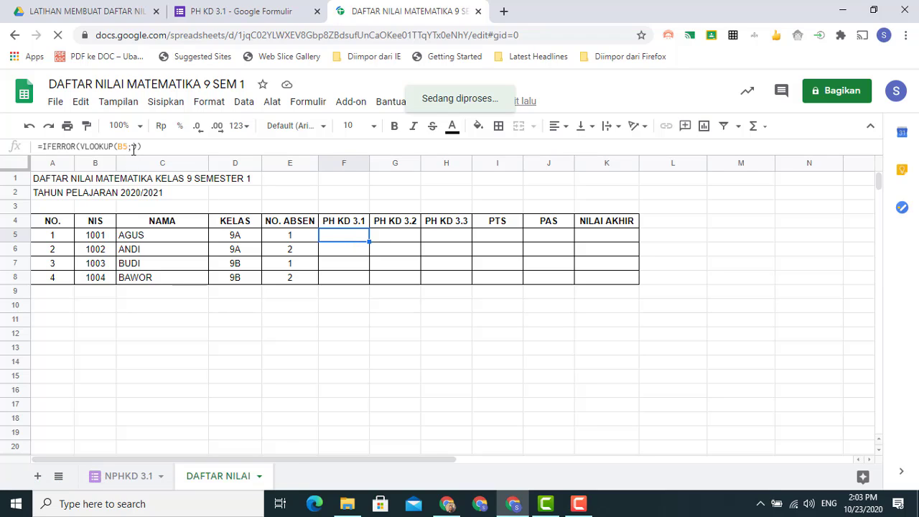
left_click(133, 147)
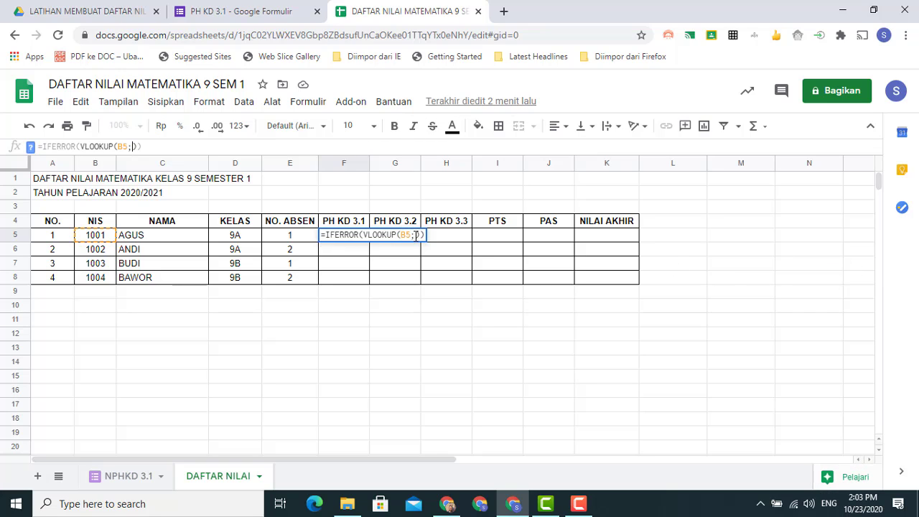
left_click(418, 234)
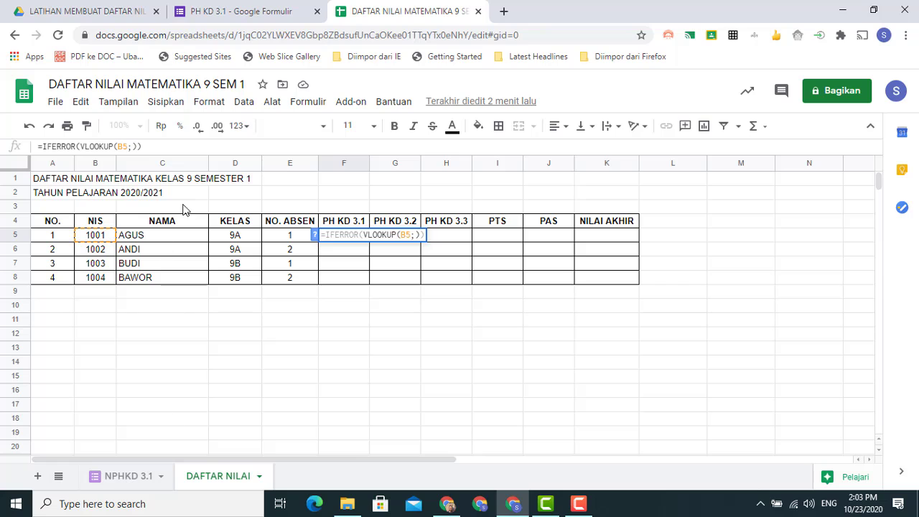
Step: Display the spreadsheet's list of named ranges beside the DAFTAR NILAI sheet
left_click(245, 104)
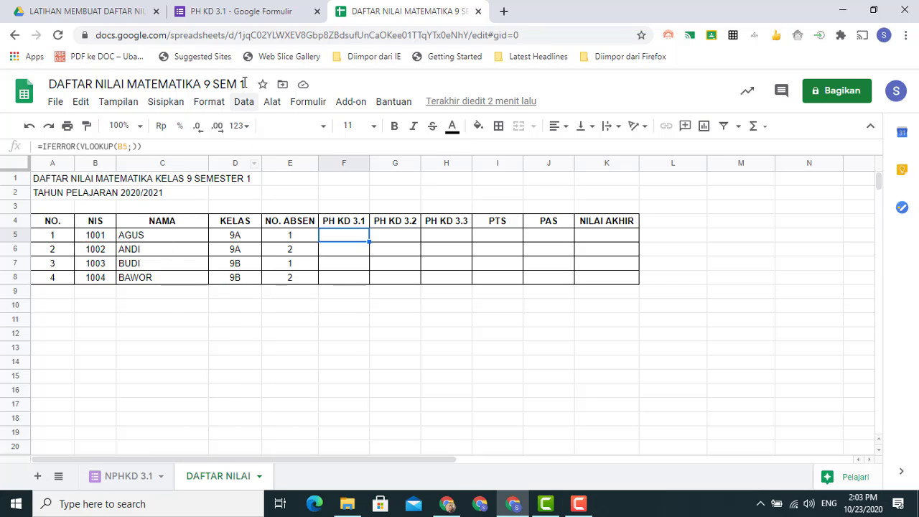
left_click(243, 103)
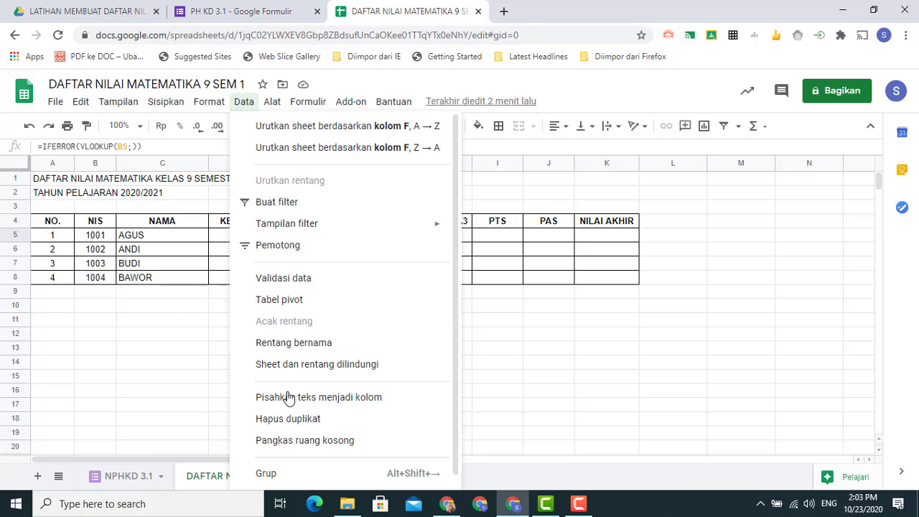
left_click(294, 344)
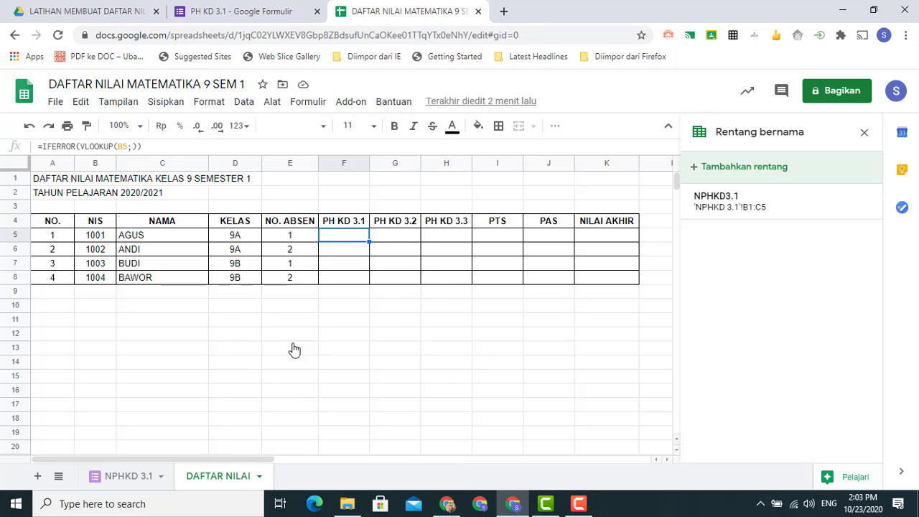
Step: Remove the closing parentheses from the F5 formula and add 'NPHKD 3.1'!B1:C5 after B5; as the lookup table
left_click(167, 146)
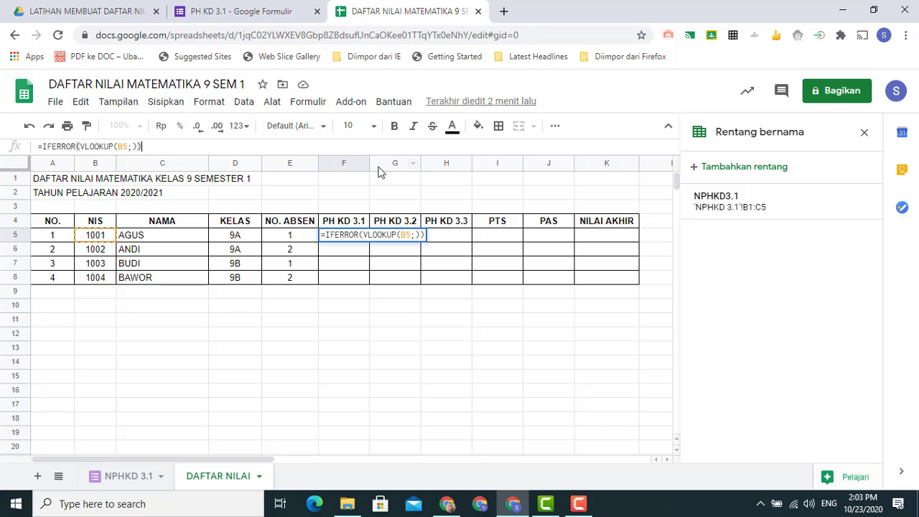
key("BackSpace")
key("BackSpace")
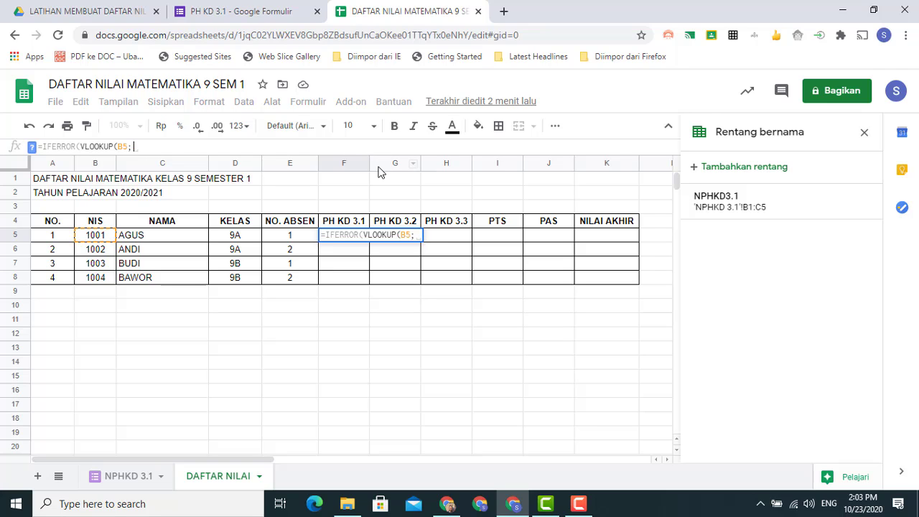
key("BackSpace")
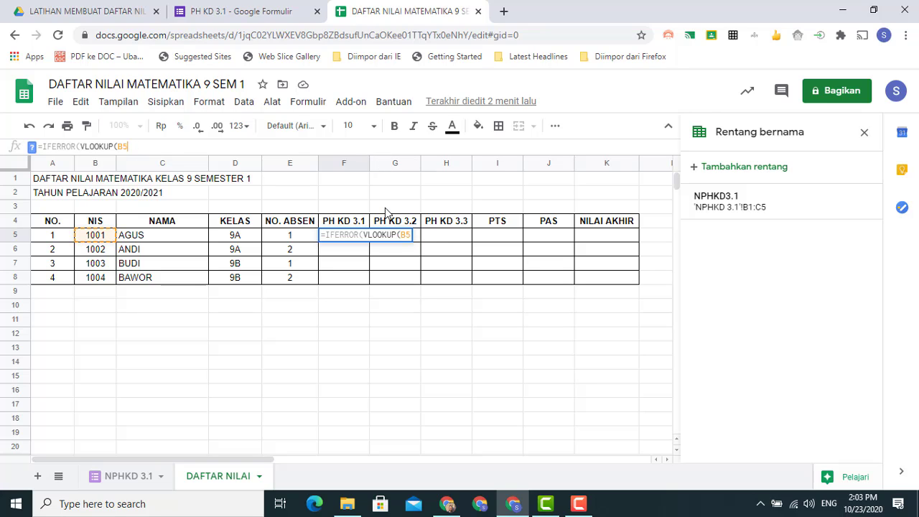
type(";")
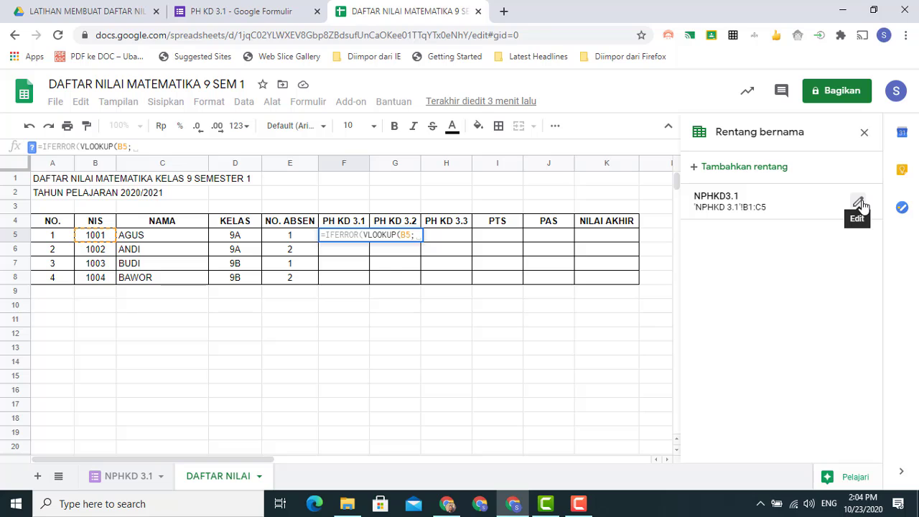
left_click(706, 203)
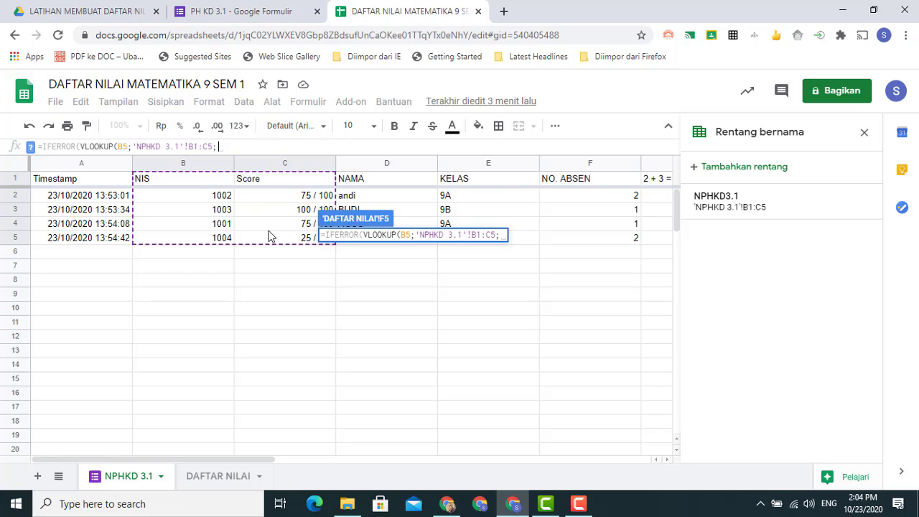
Step: Complete the F5 formula with column index 2 and FALSE, and compare its result with the scores on the NPHKD 3.1 sheet
type("2")
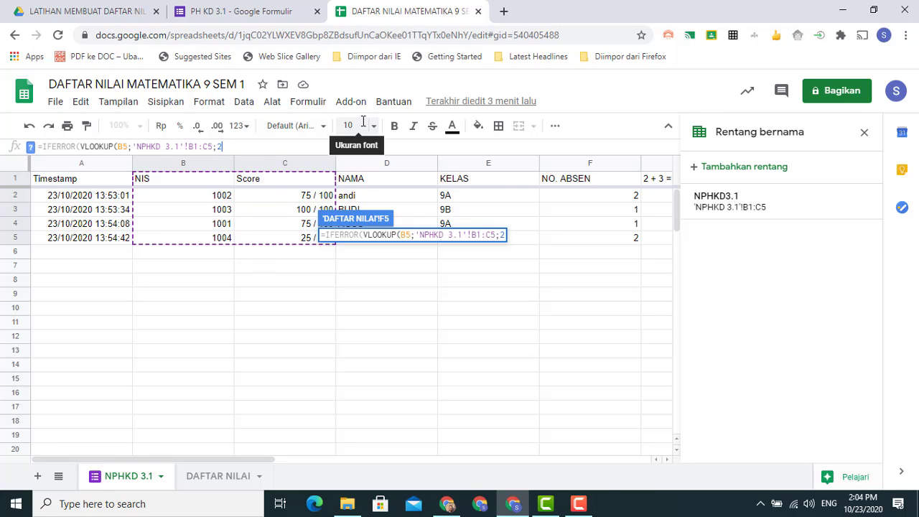
type(";")
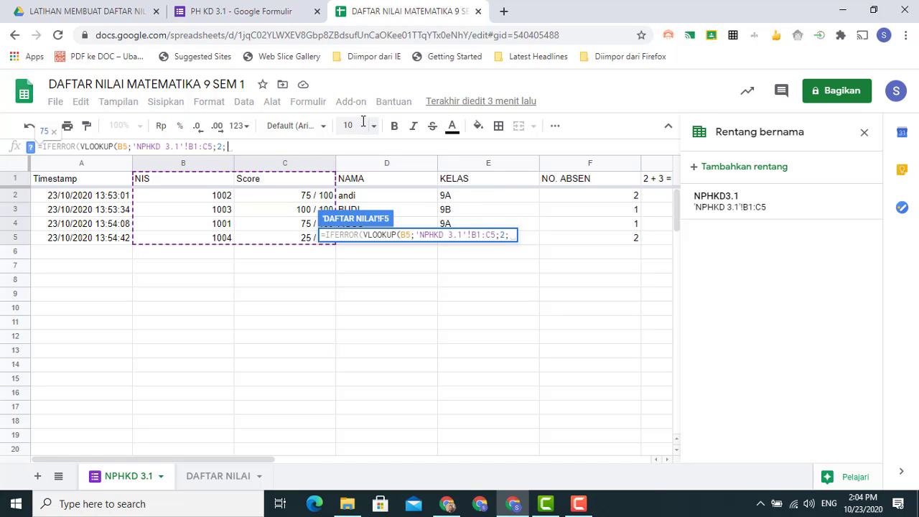
type("FALSE")
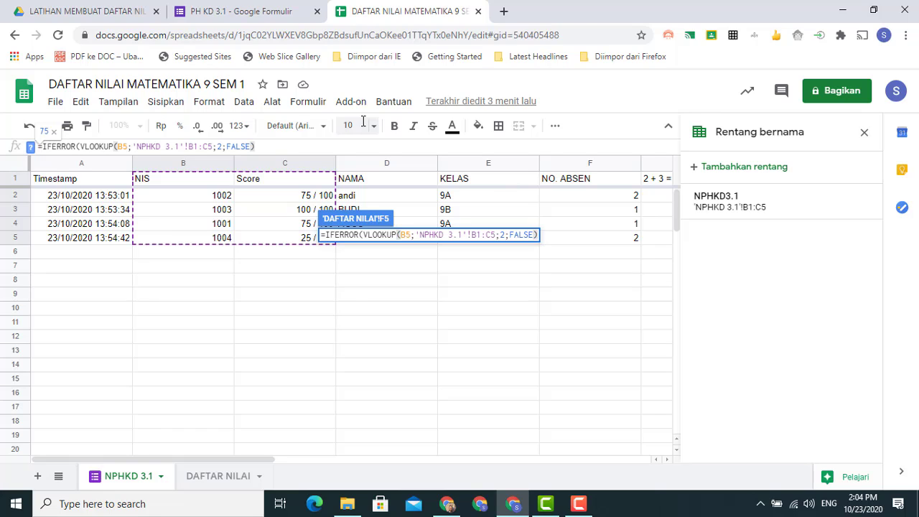
type(")")
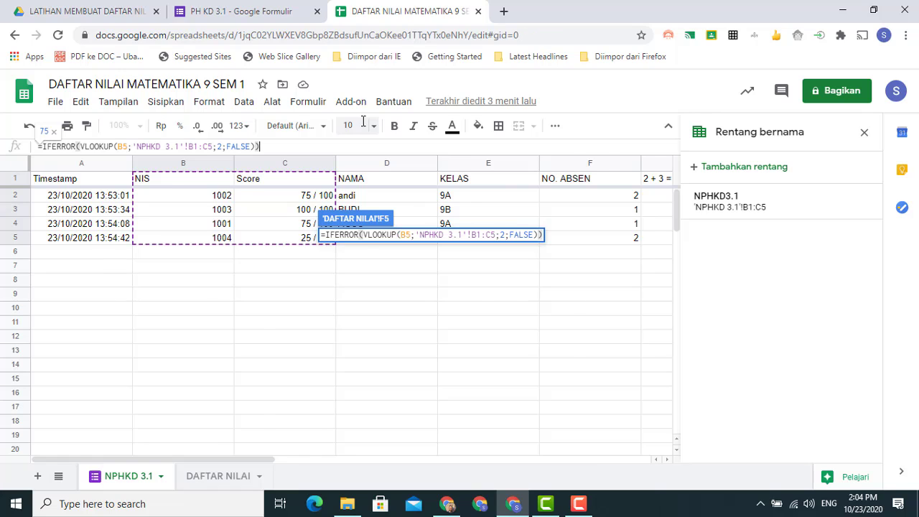
key("Return")
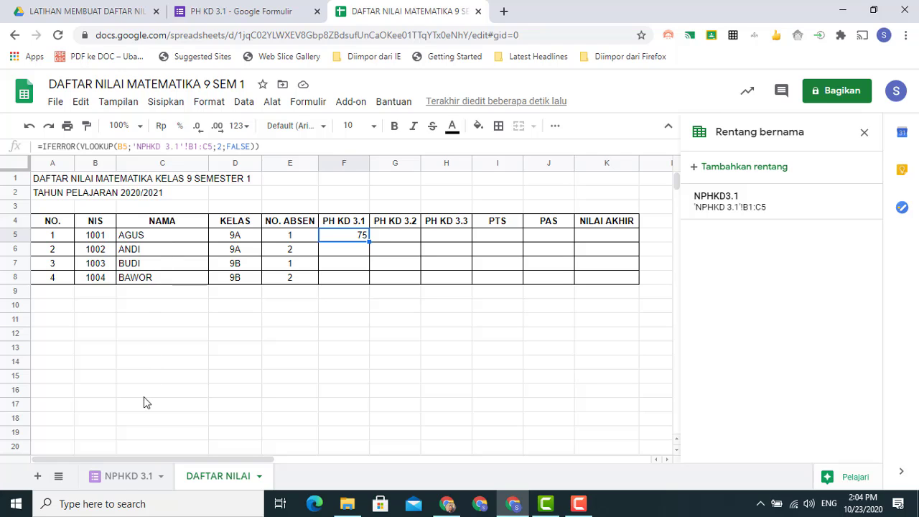
left_click(129, 479)
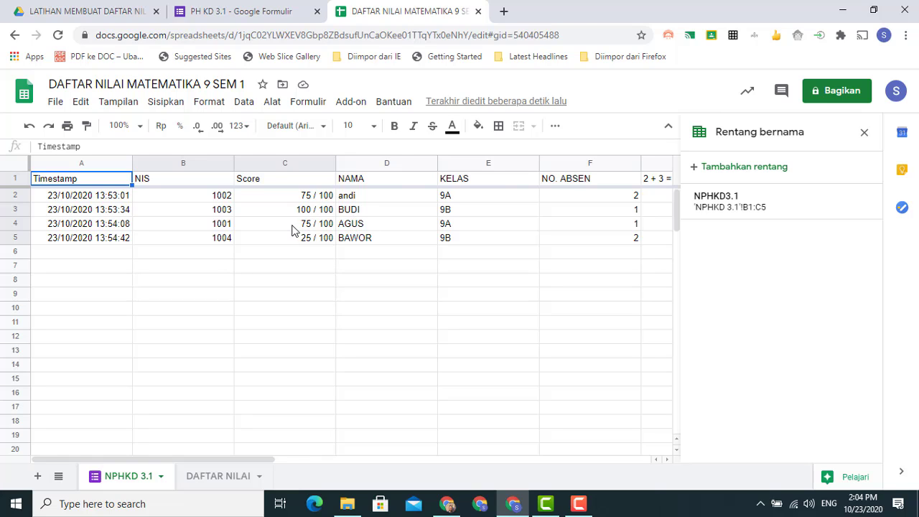
left_click(218, 480)
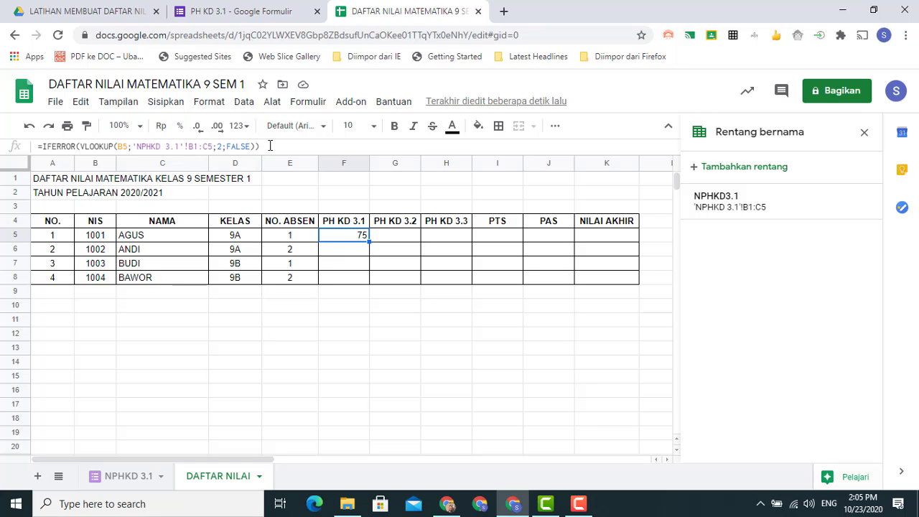
Step: Make the lookup range in the F5 formula absolute, as 'NPHKD 3.1'!$B$1:$C$5
left_click(188, 146)
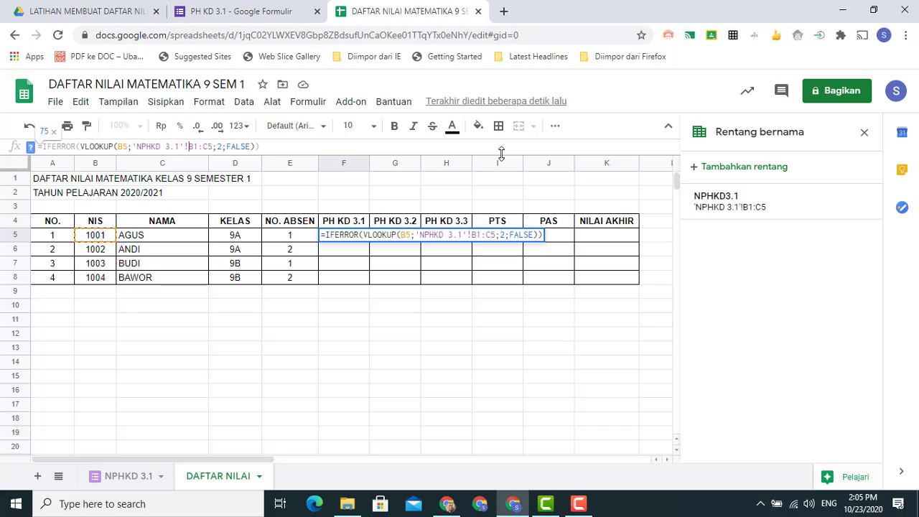
type("$B")
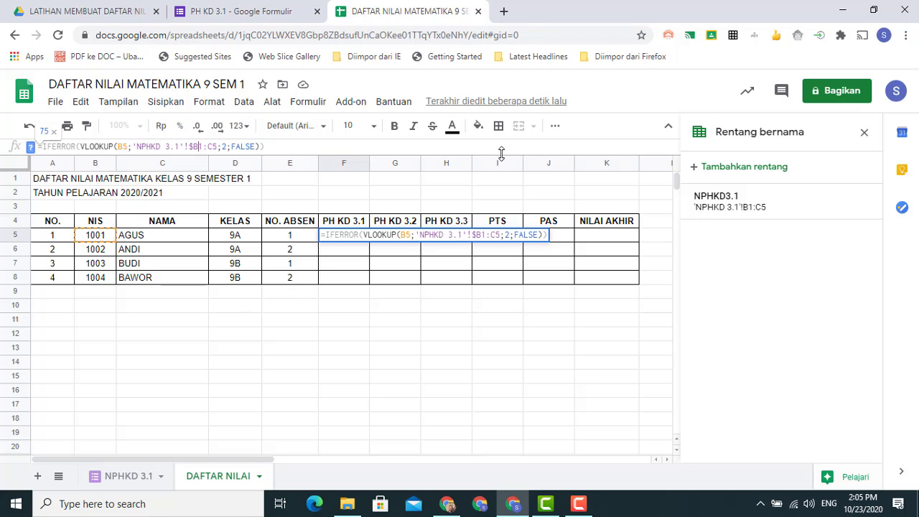
type("$1:")
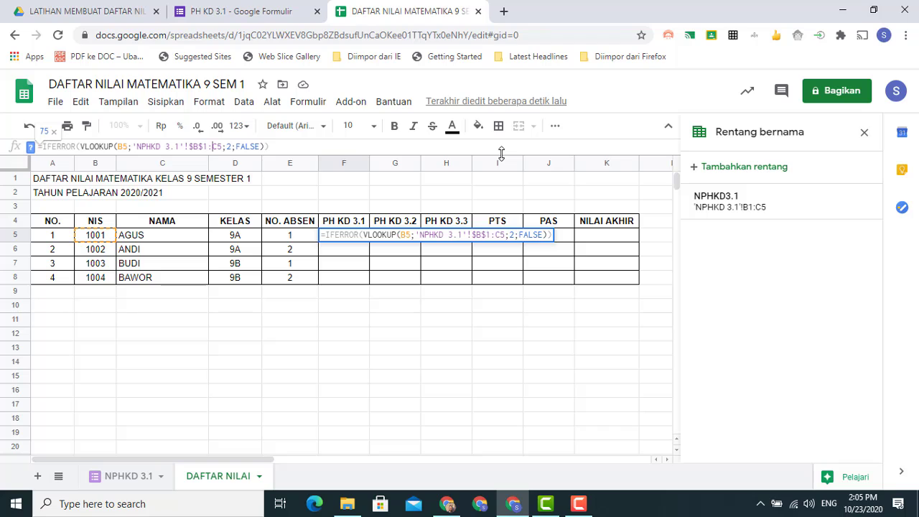
type("$C")
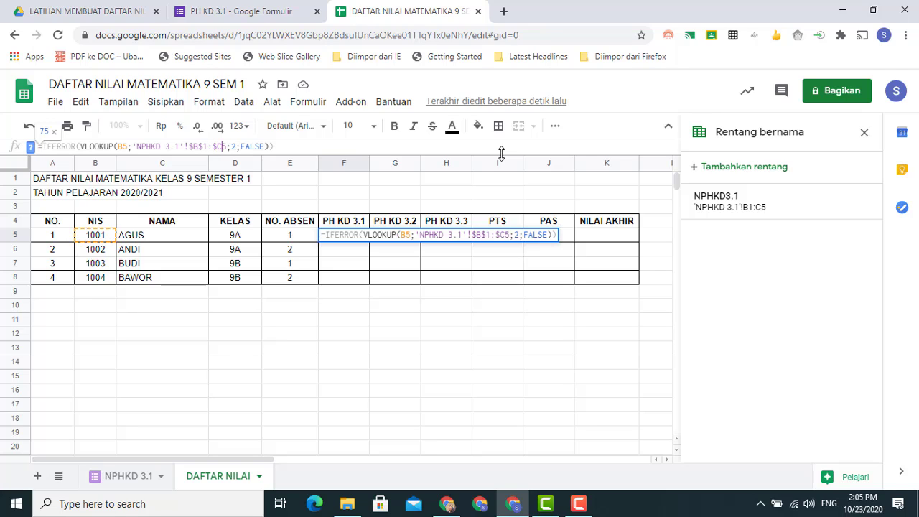
type("$")
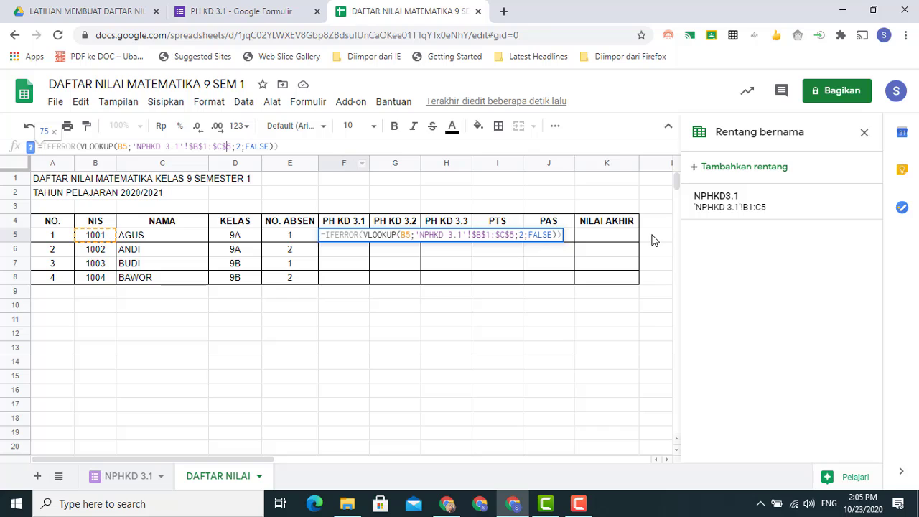
key("Return")
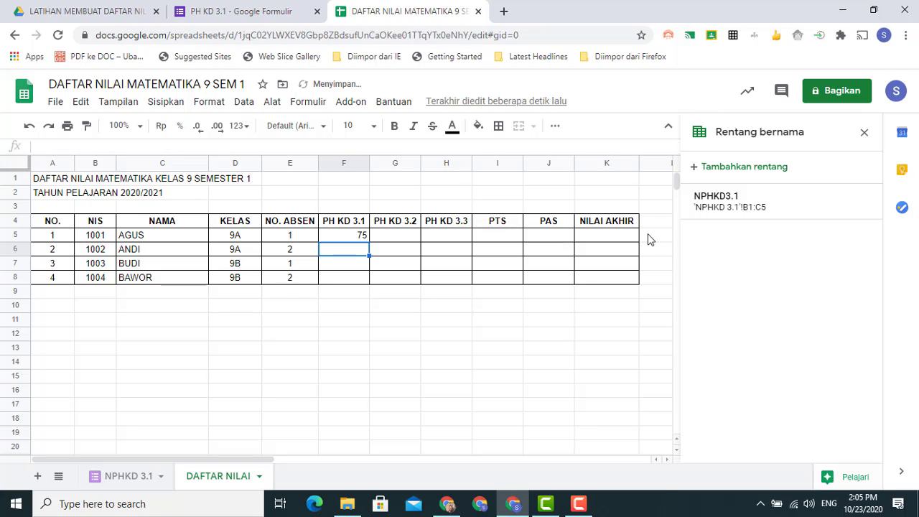
Step: Fill the F5 formula down through F8 and compare the resulting scores with those on the NPHKD 3.1 sheet
left_click(352, 237)
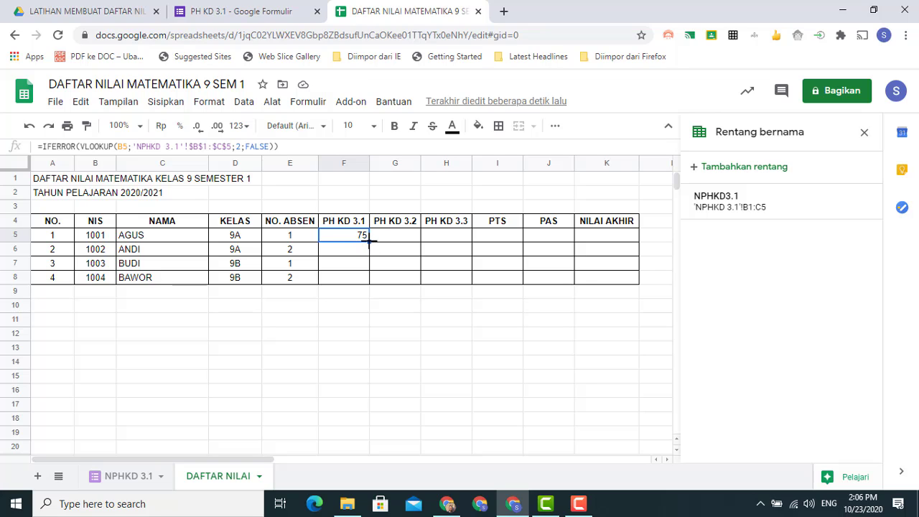
left_click_drag(369, 242, 366, 284)
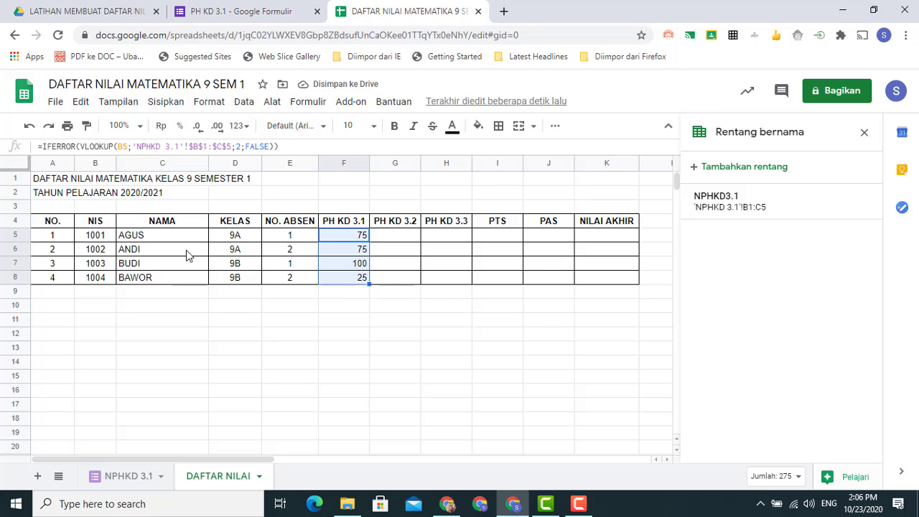
left_click(129, 477)
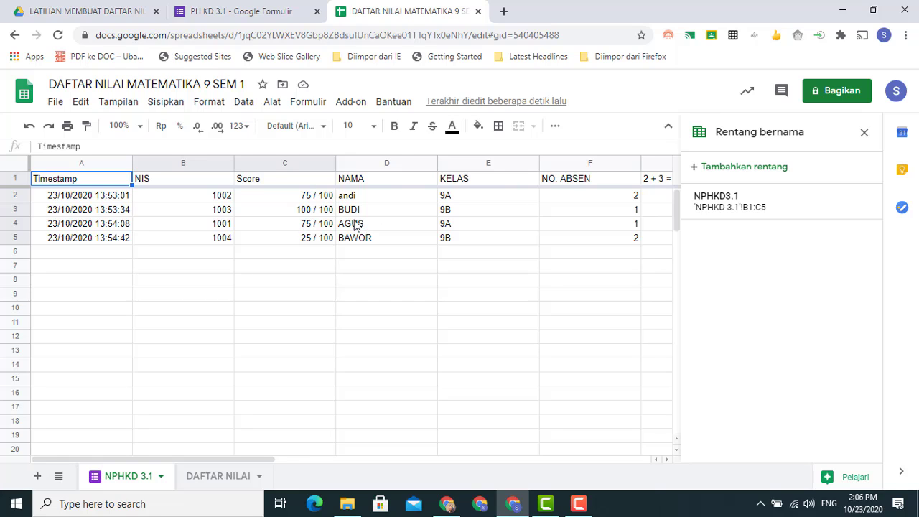
left_click(218, 476)
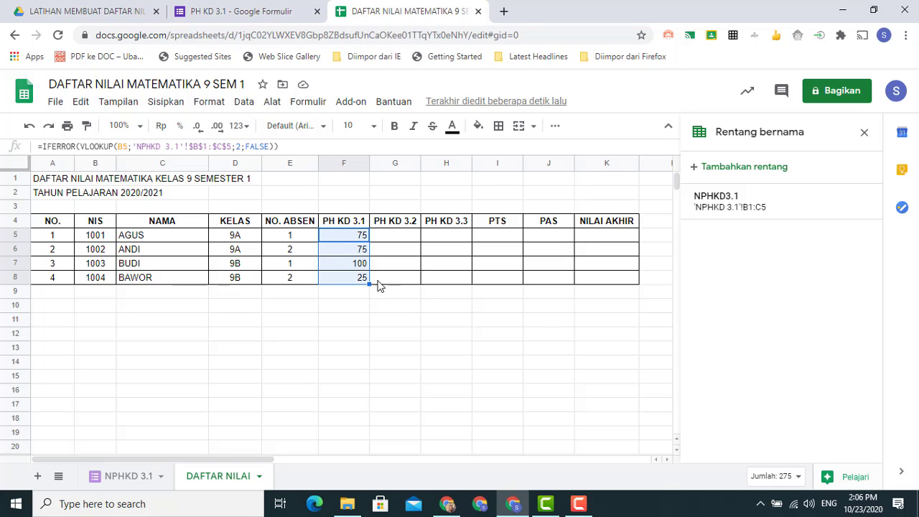
left_click(119, 476)
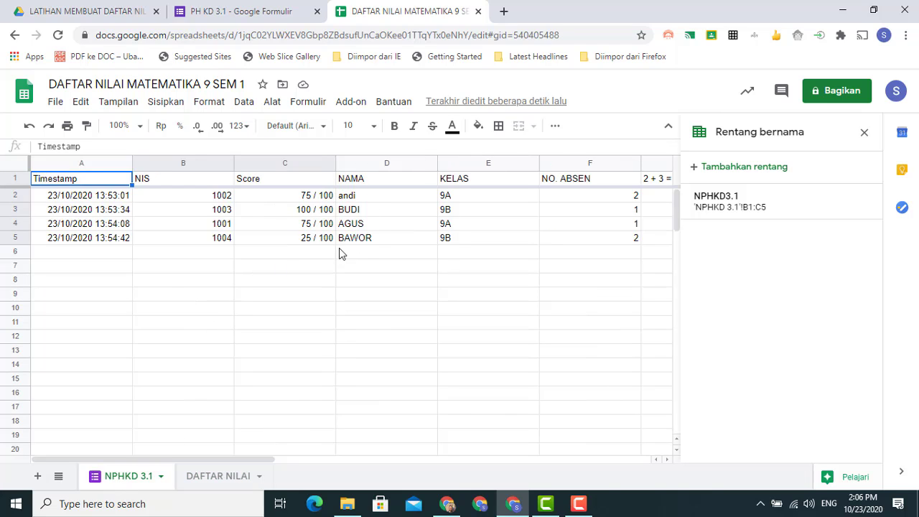
left_click(202, 482)
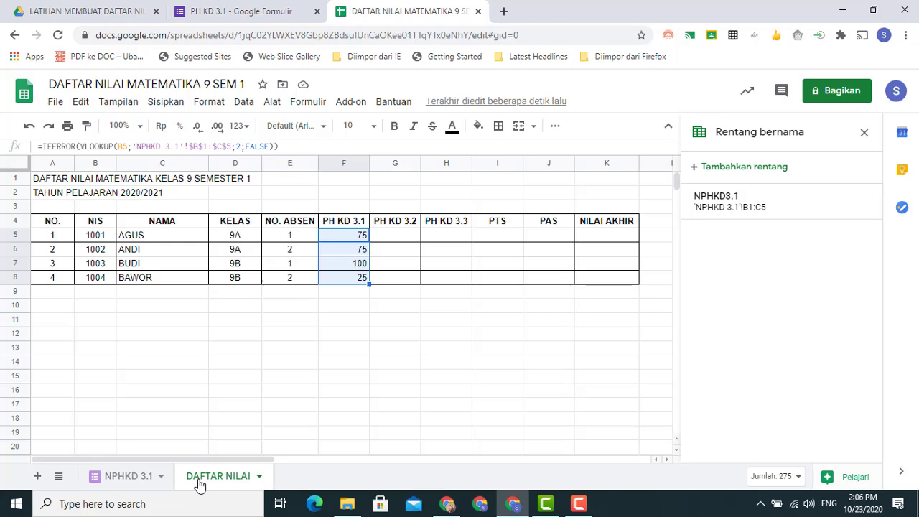
left_click(339, 324)
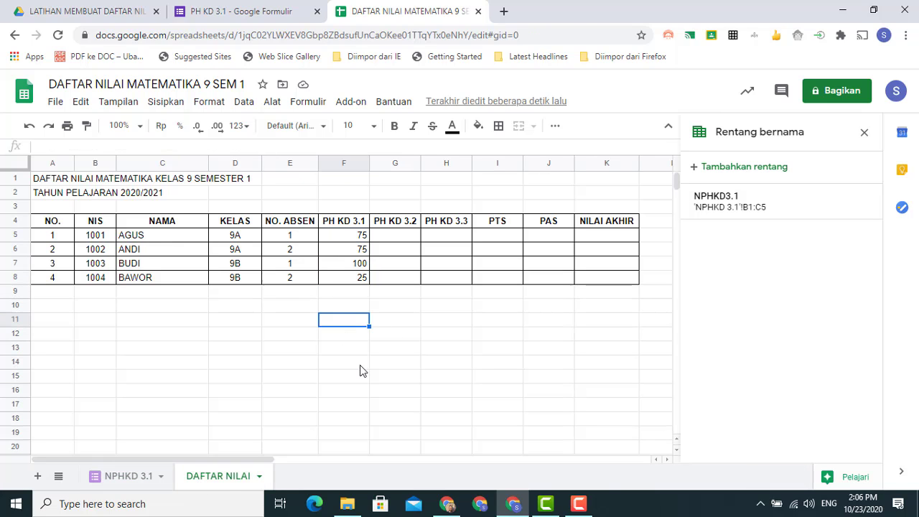
Step: Center the PH KD 3.1 scores in F5:F8 horizontally
left_click(346, 240)
left_click_drag(347, 241, 349, 286)
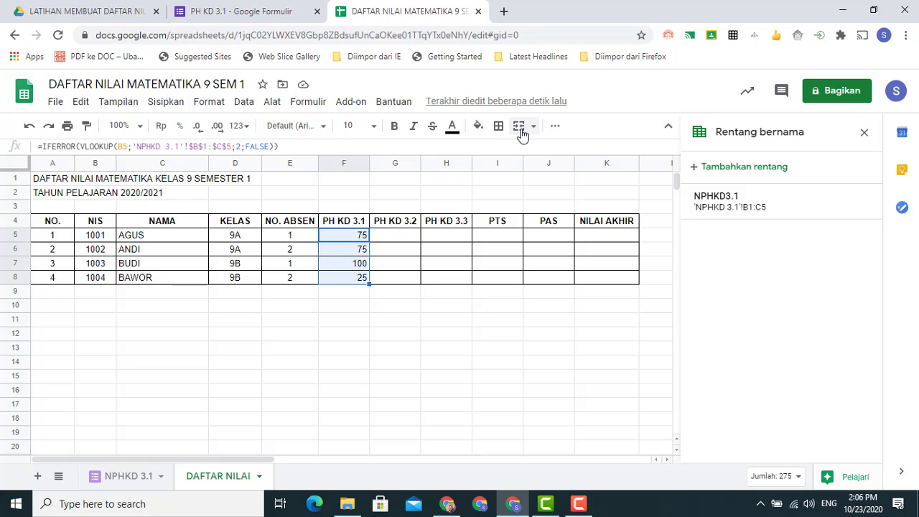
left_click(555, 127)
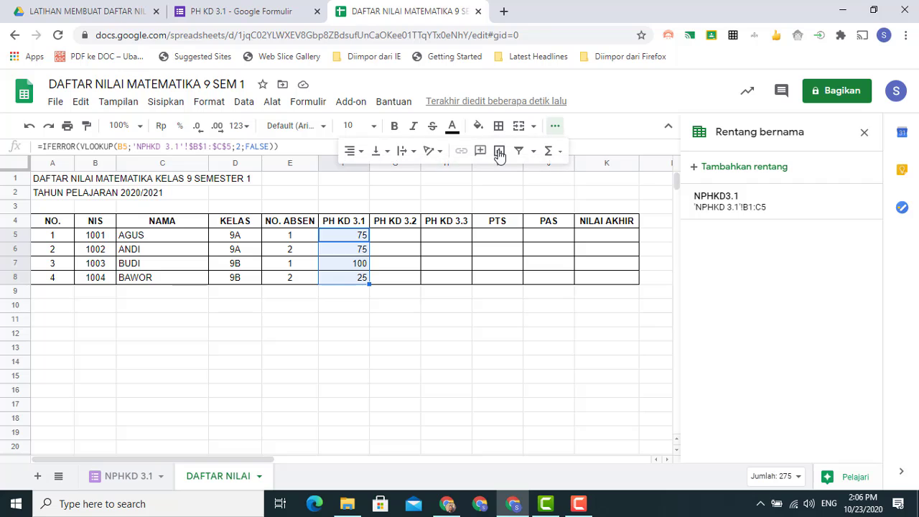
left_click(356, 153)
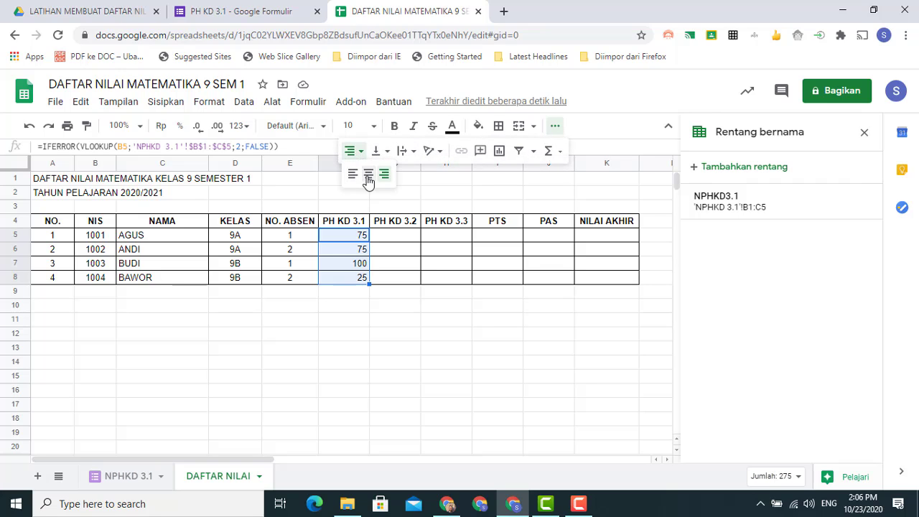
left_click(368, 177)
left_click(336, 379)
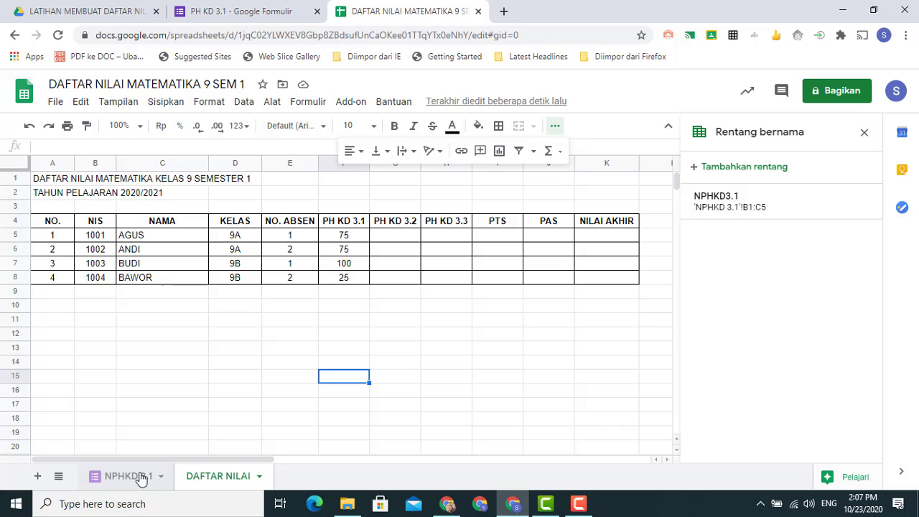
left_click(347, 239)
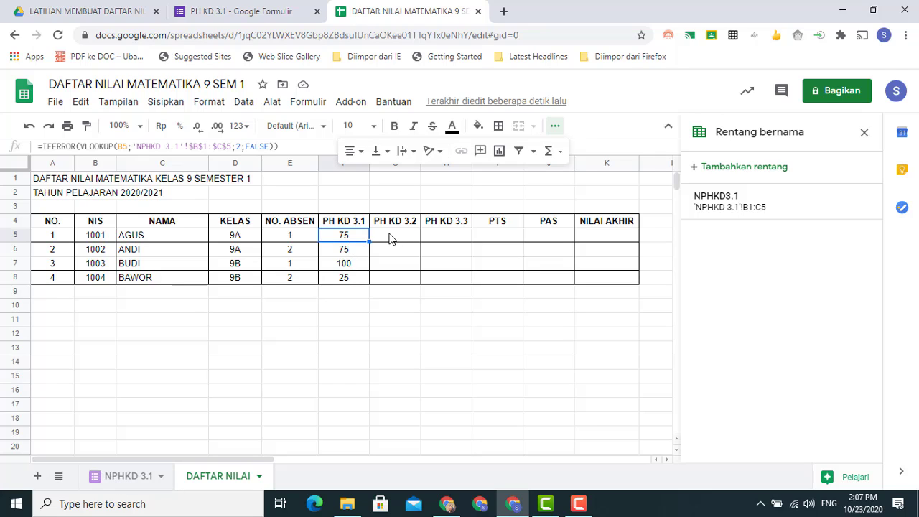
left_click(388, 237)
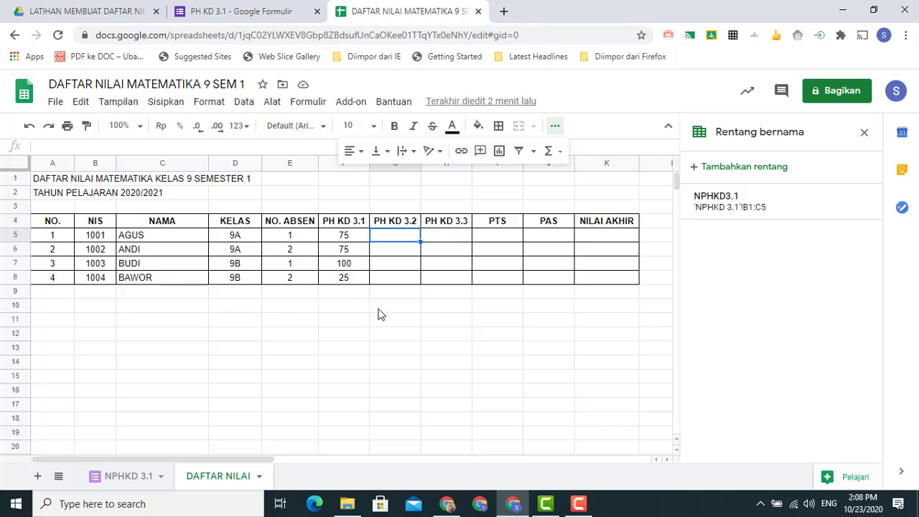
left_click(66, 310)
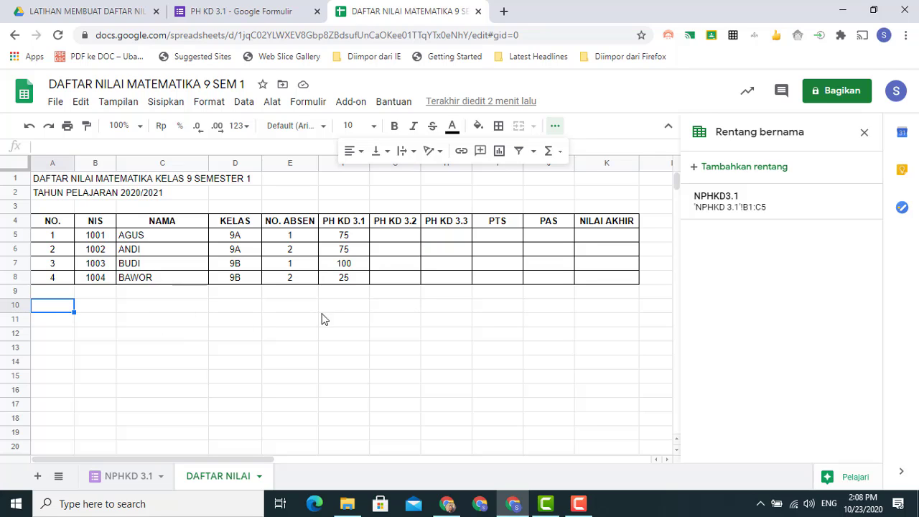